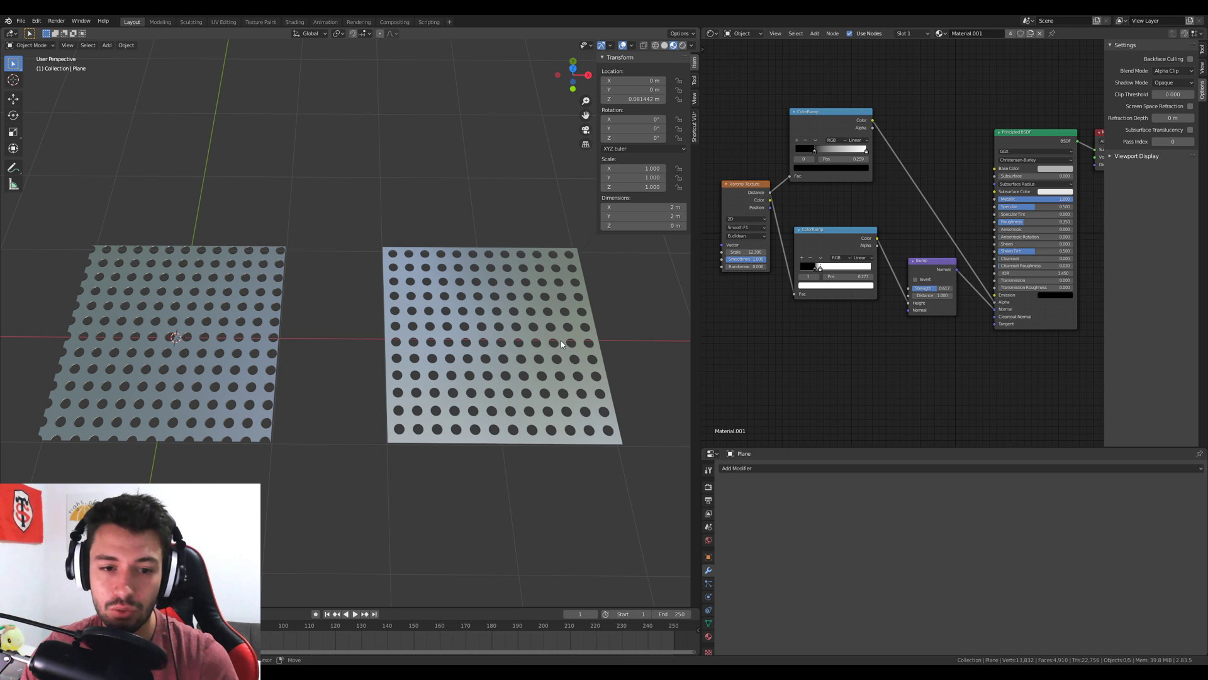
Compare the two perforated planes side by side and inspect the hole edges up close
shift+middle_drag(560, 341, 501, 339)
drag(356, 268, 300, 208)
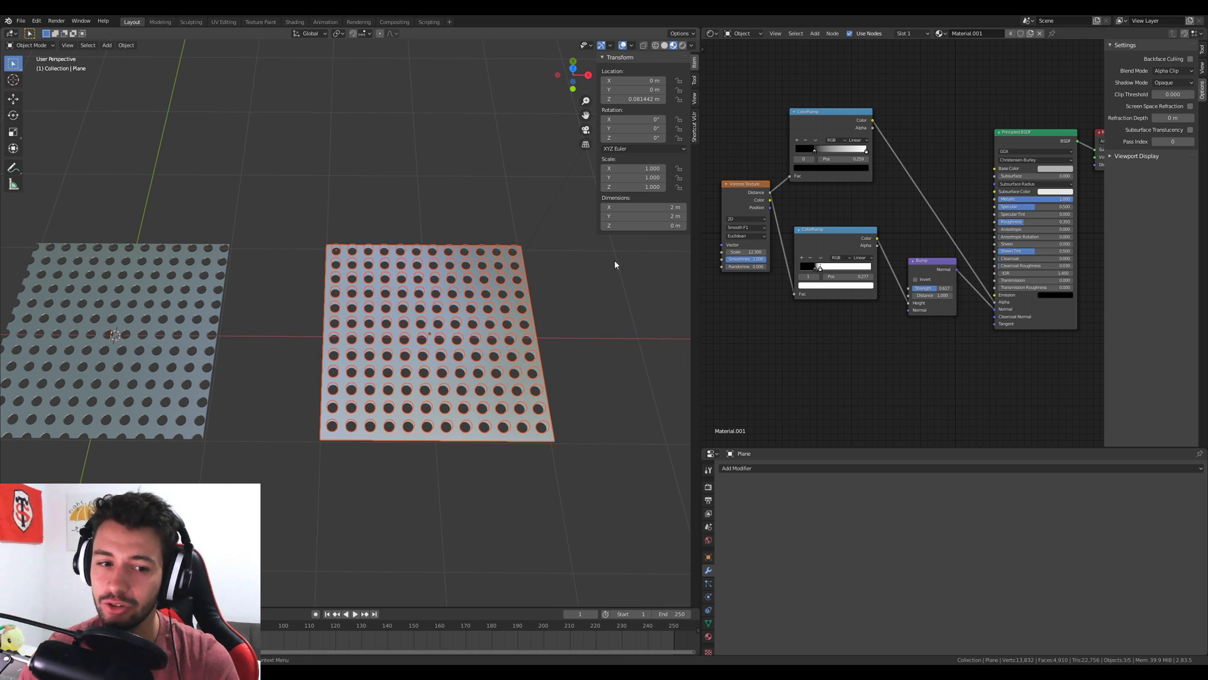
click(589, 487)
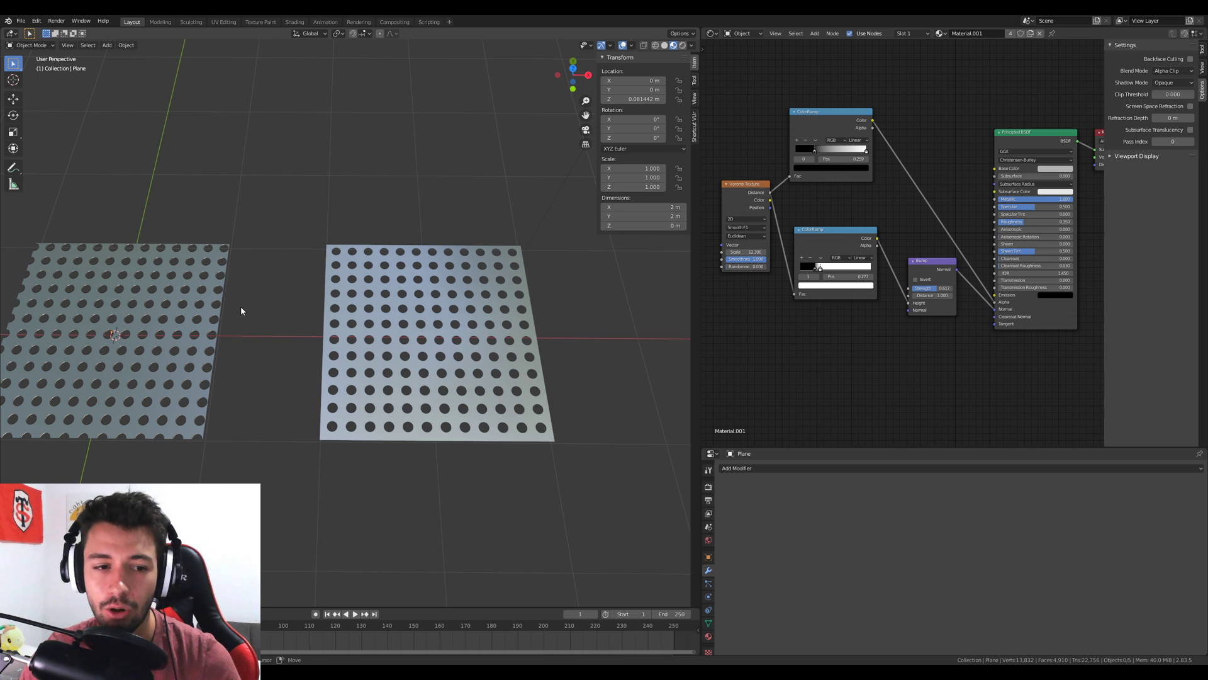
shift+middle_drag(237, 311, 390, 312)
scroll(314, 312, up, 2)
scroll(314, 312, up, 10)
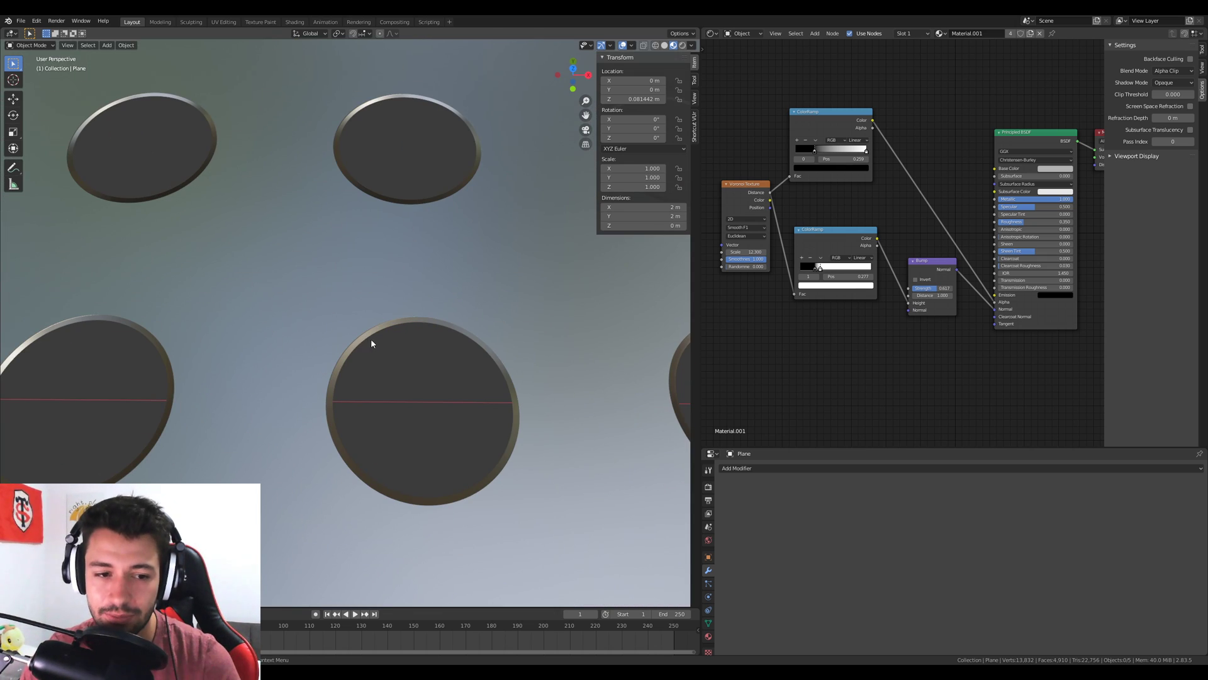
scroll(168, 252, down, 10)
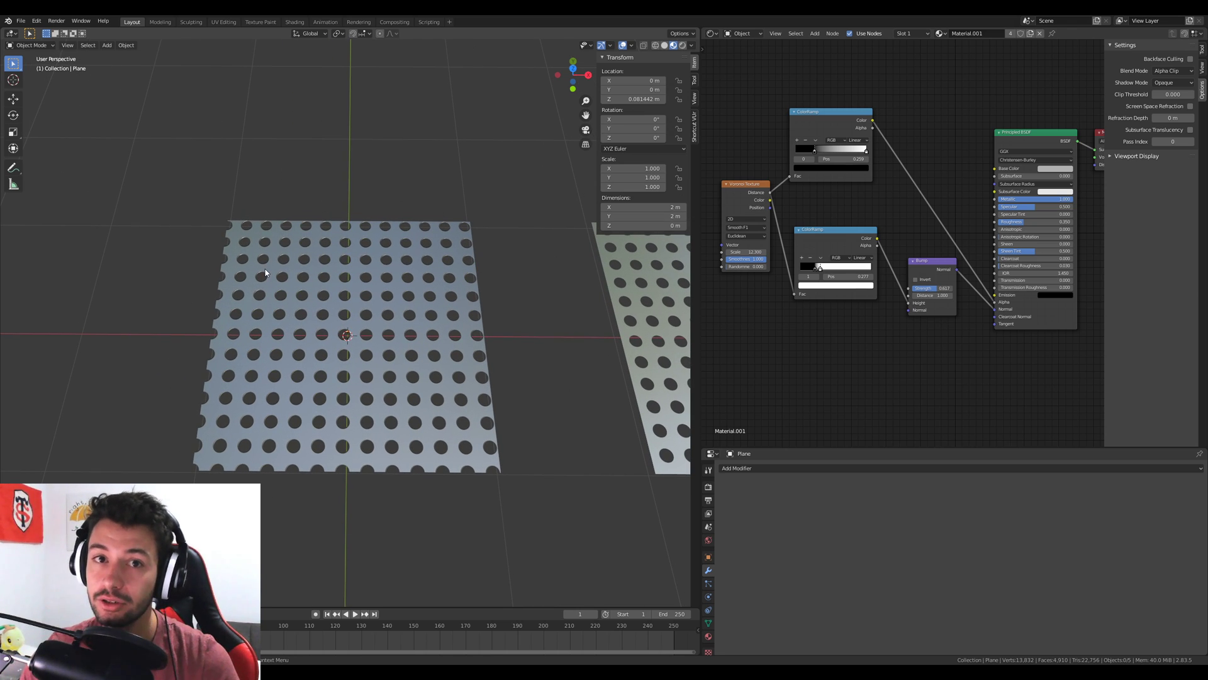
Shift the Voronoi Texture node slightly away from the two ColorRamp nodes
drag(742, 87, 1073, 372)
click(916, 404)
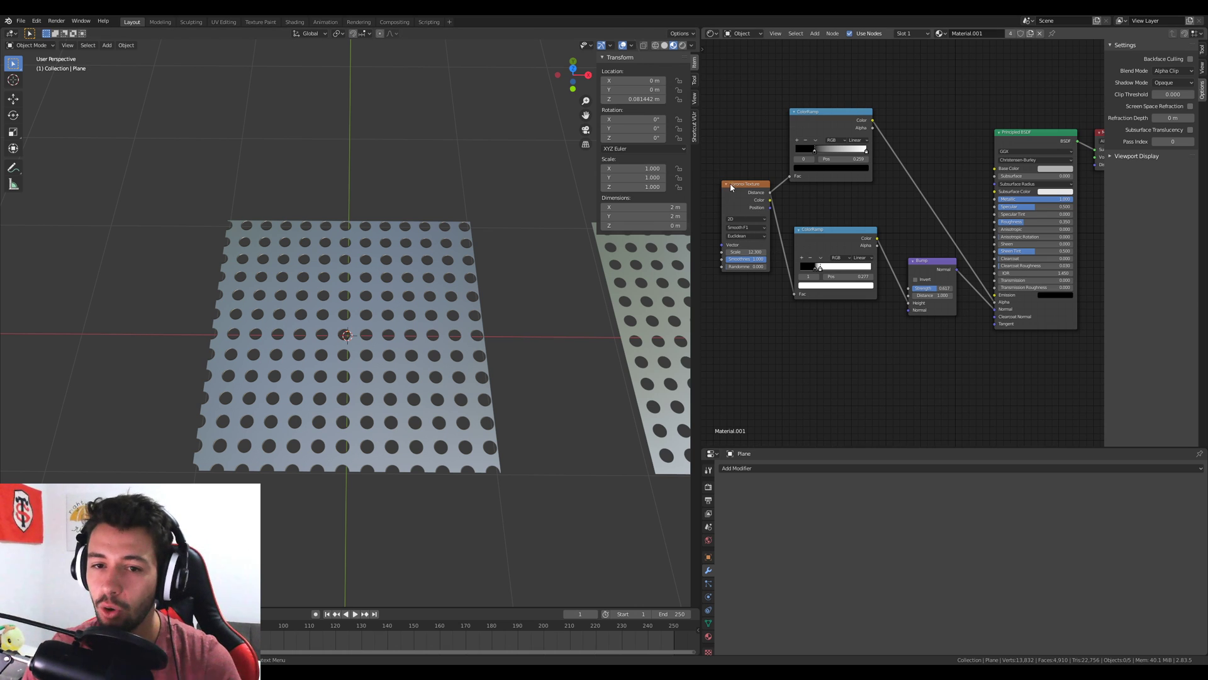
drag(728, 185, 714, 186)
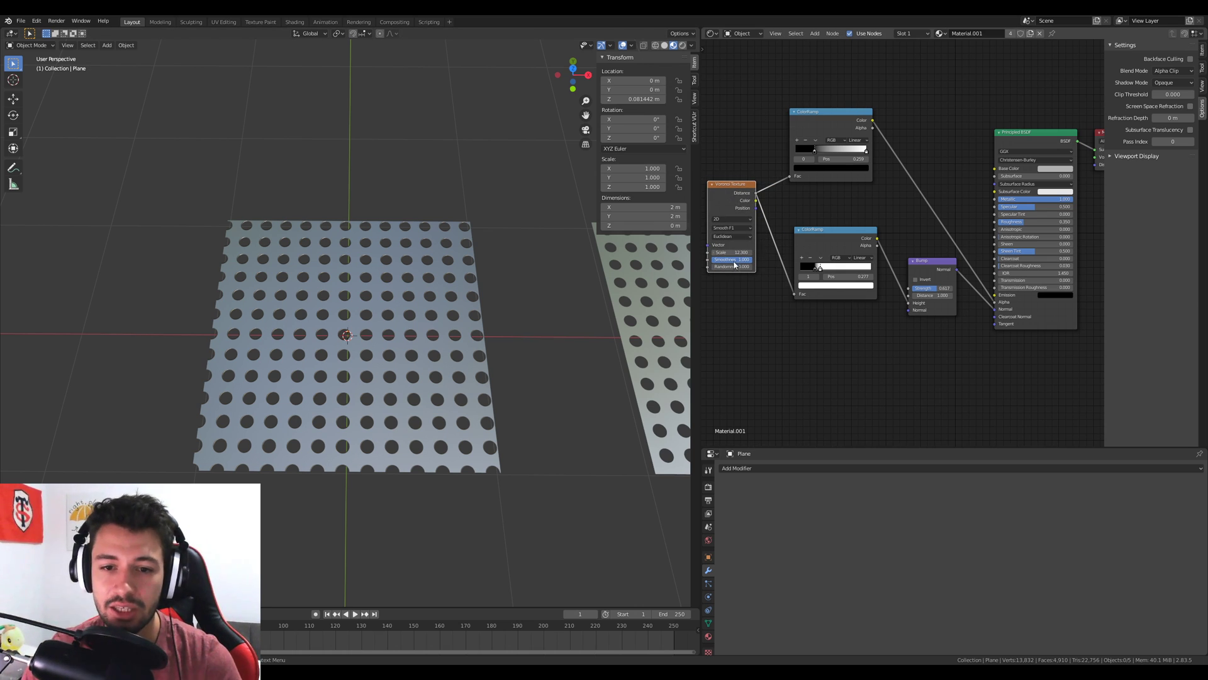
mouse_move(724, 267)
mouse_down()
mouse_move(755, 267)
mouse_move(712, 271)
mouse_up()
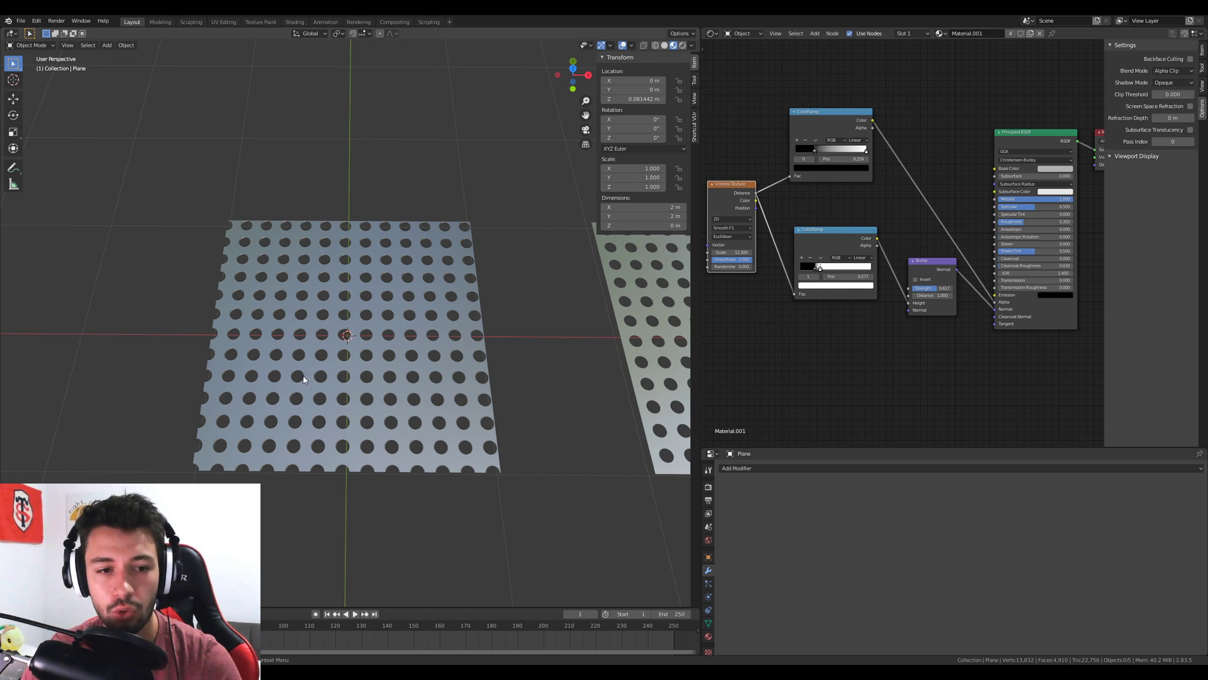
Duplicate the shader-based perforated plane at the origin and place the copy at -3 m along Y
shift+middle_drag(514, 359, 385, 318)
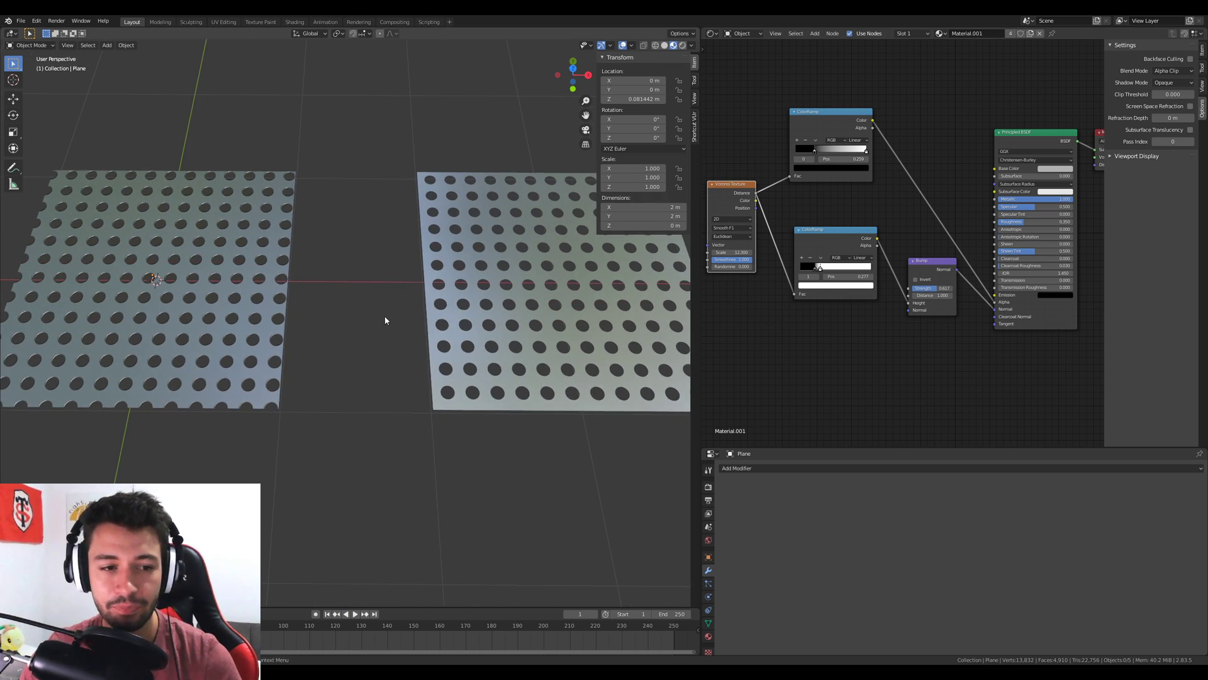
scroll(386, 319, down, 4)
click(294, 296)
scroll(271, 358, up, 2)
key(shift+d)
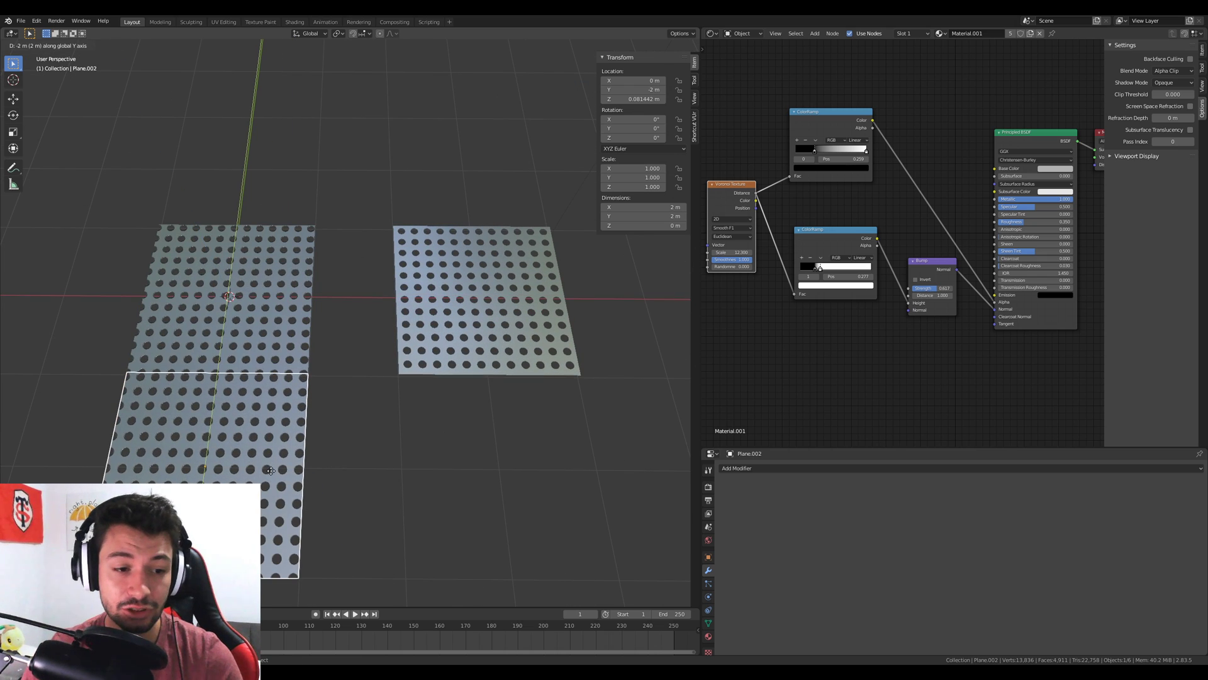
click(242, 560)
shift+middle_drag(243, 560, 399, 386)
Subdivide the duplicated plane's mesh three times in Edit Mode
key(Tab)
right_click(301, 380)
click(300, 381)
right_click(301, 381)
click(301, 381)
right_click(301, 381)
click(301, 381)
Raise a central vertex of the subdivided copy along Z with proportional editing, forming a dome about 0.79 m high, and inspect its holes
click(264, 374)
middle_drag(311, 434, 285, 407)
key(g)
key(z)
click(288, 321)
key(Tab)
middle_drag(288, 322, 312, 329)
scroll(355, 419, up, 7)
scroll(355, 419, down, 4)
middle_drag(355, 419, 377, 414)
middle_drag(463, 255, 126, 212)
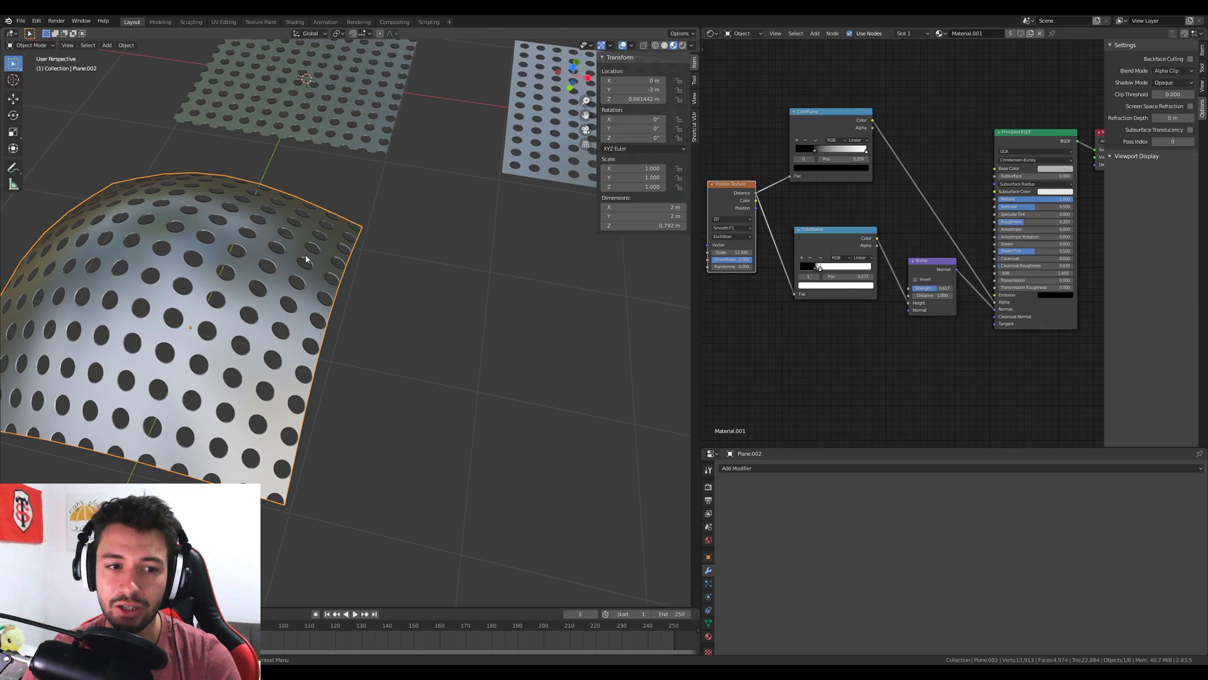
Pull an edge vertex of the domed copy down about 1.67 m along Z with smooth proportional editing, and delete the copy
key(Tab)
key(g)
key(z)
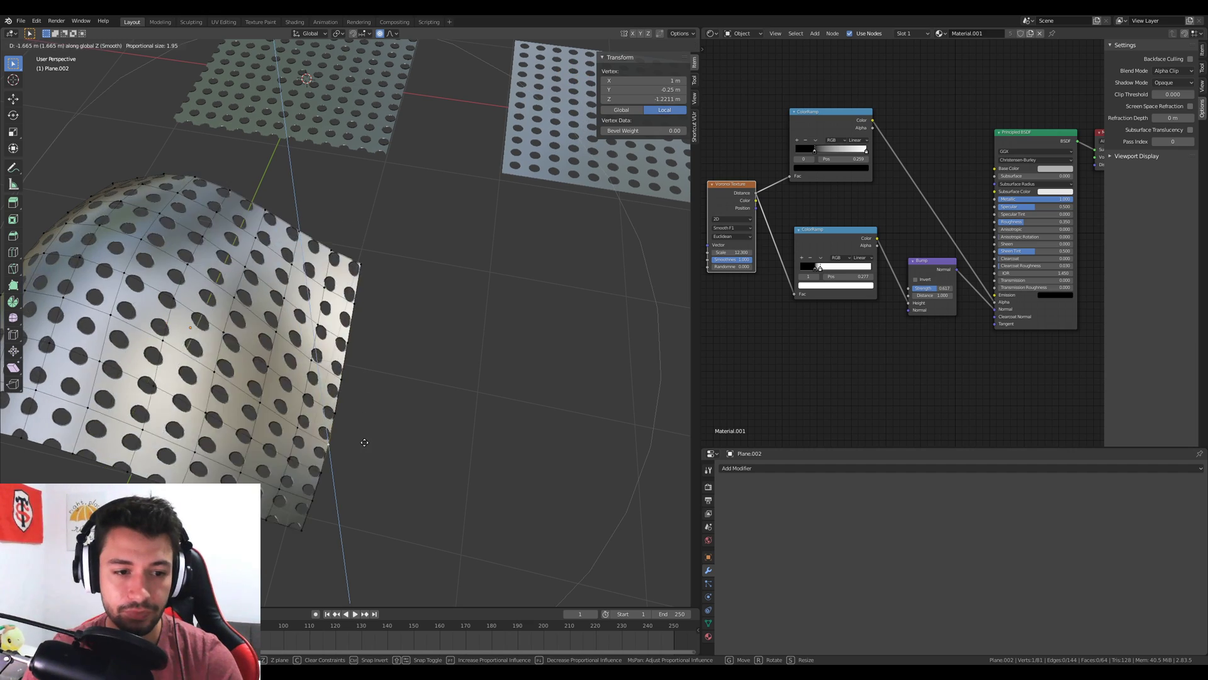
click(361, 439)
mouse_move(361, 438)
middle_down()
mouse_move(275, 430)
mouse_move(273, 417)
mouse_move(369, 429)
middle_up()
key(Tab)
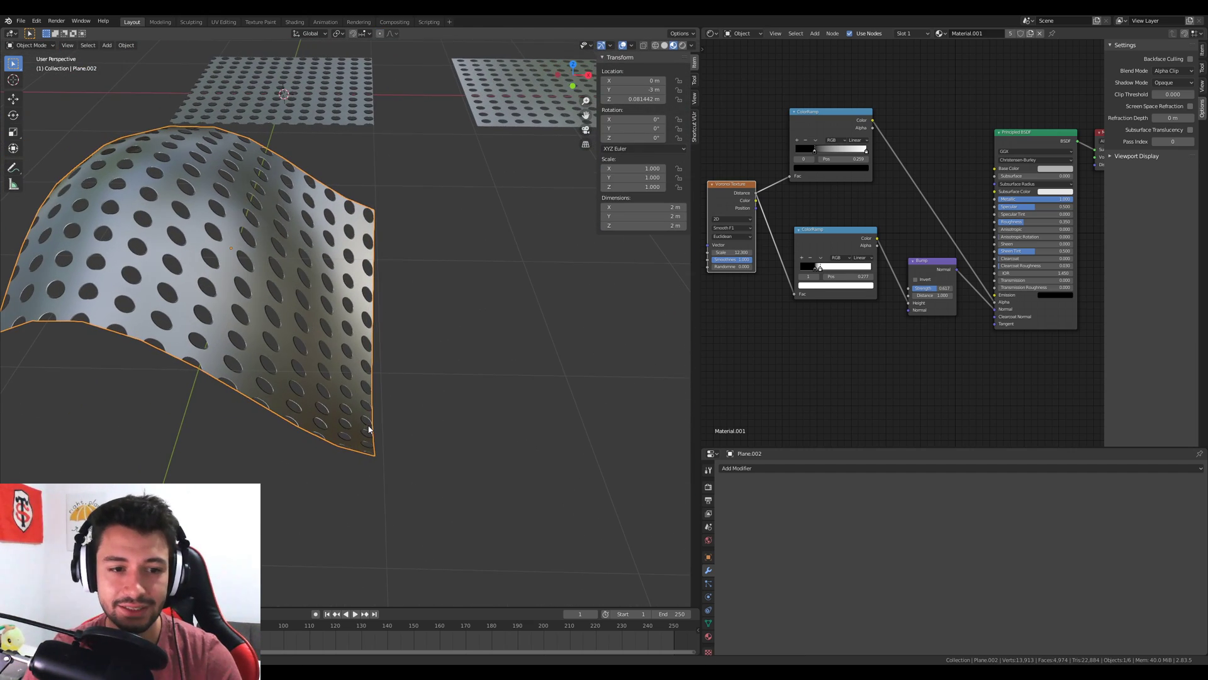
key(Delete)
middle_drag(322, 175, 593, 334)
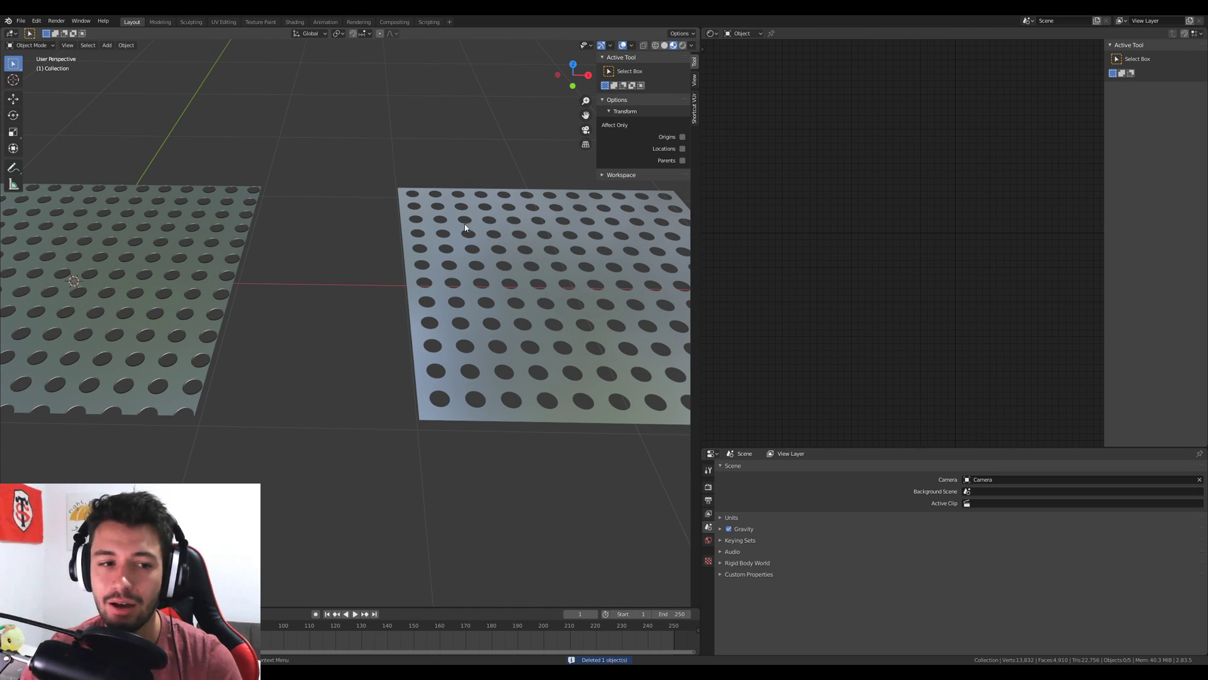
Switch to the other Blender window with the new scene and delete the default cube
mouse_move(291, 671)
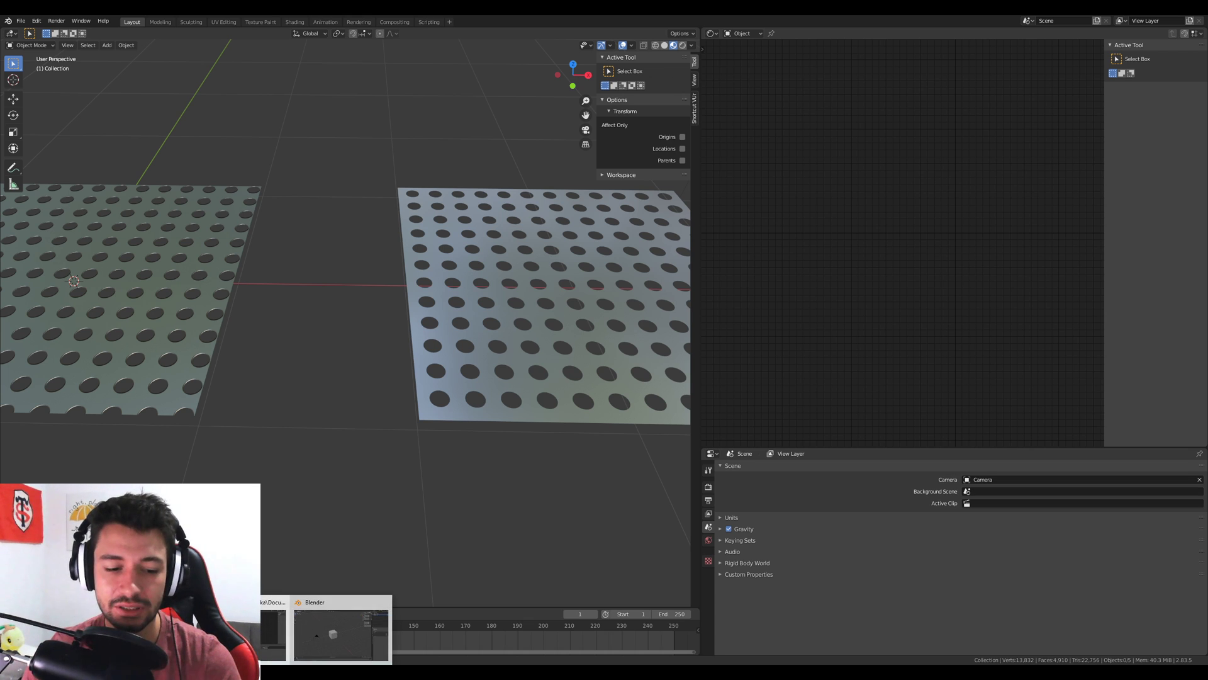
click(339, 626)
scroll(469, 357, down, 4)
middle_drag(468, 357, 461, 387)
key(Delete)
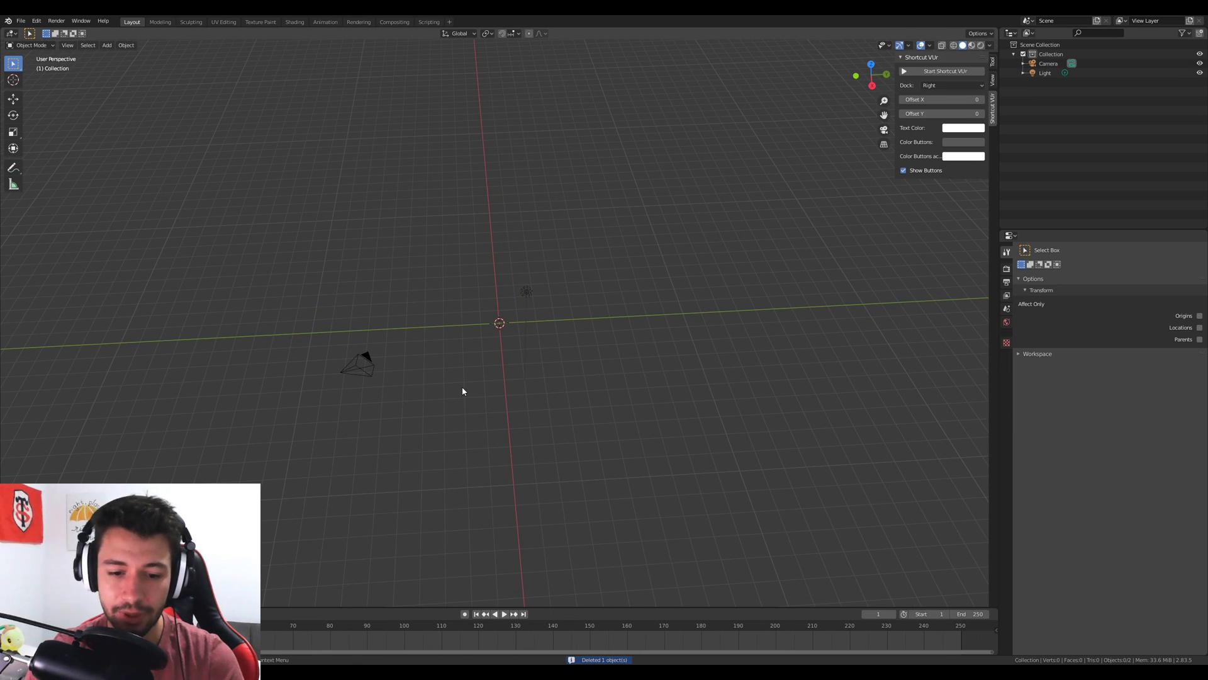
Start the Shortcut VUr key display and show the Active Tool settings in the viewport sidebar
scroll(493, 390, up, 4)
click(929, 72)
click(992, 64)
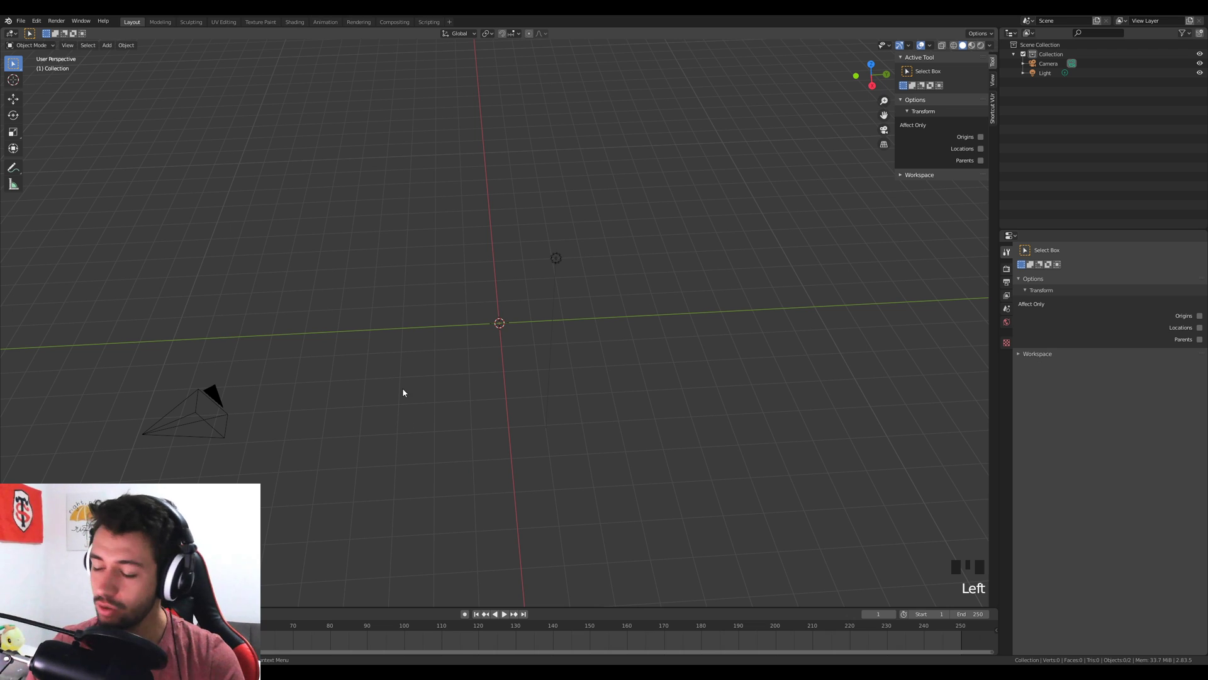
Add a plane mesh at the scene origin in top orthographic view
key(KP_7)
key(shift+a)
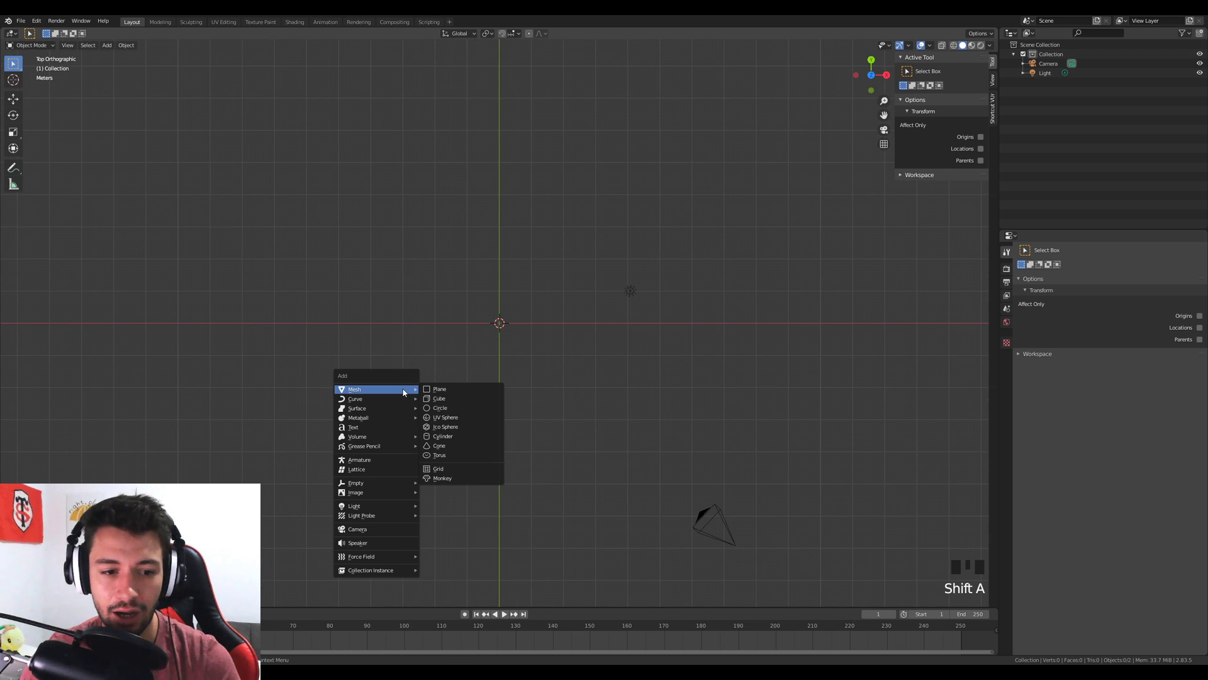
click(439, 389)
scroll(554, 388, up, 9)
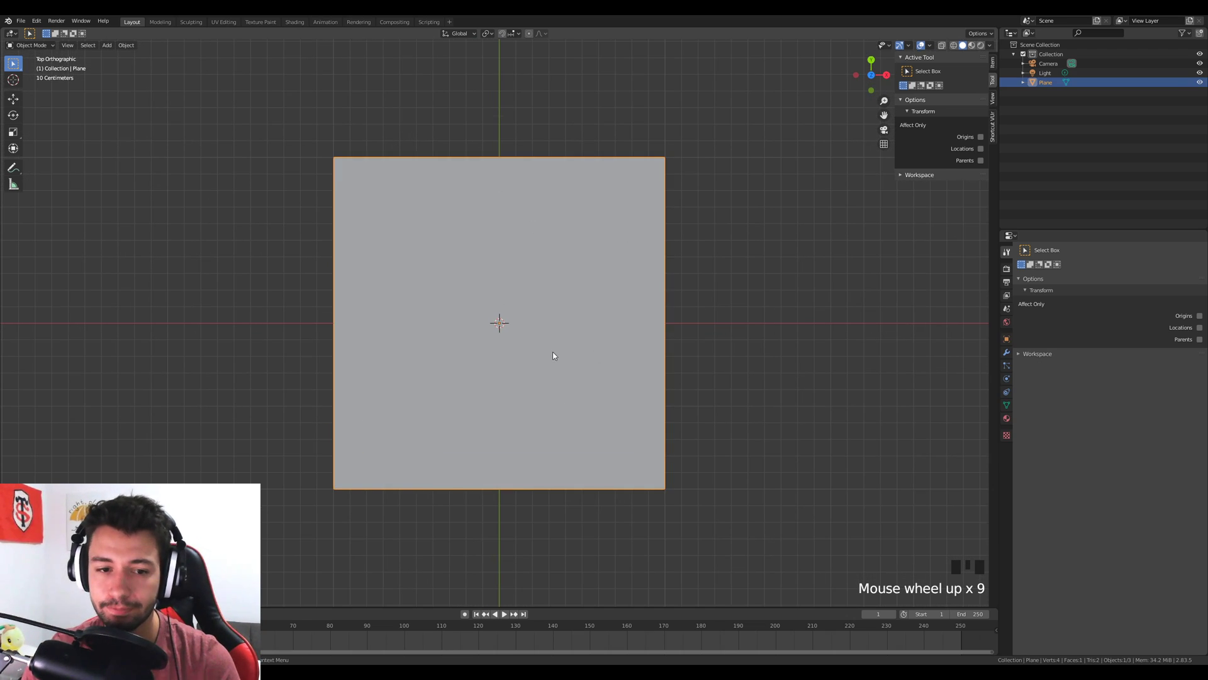
scroll(553, 355, up, 1)
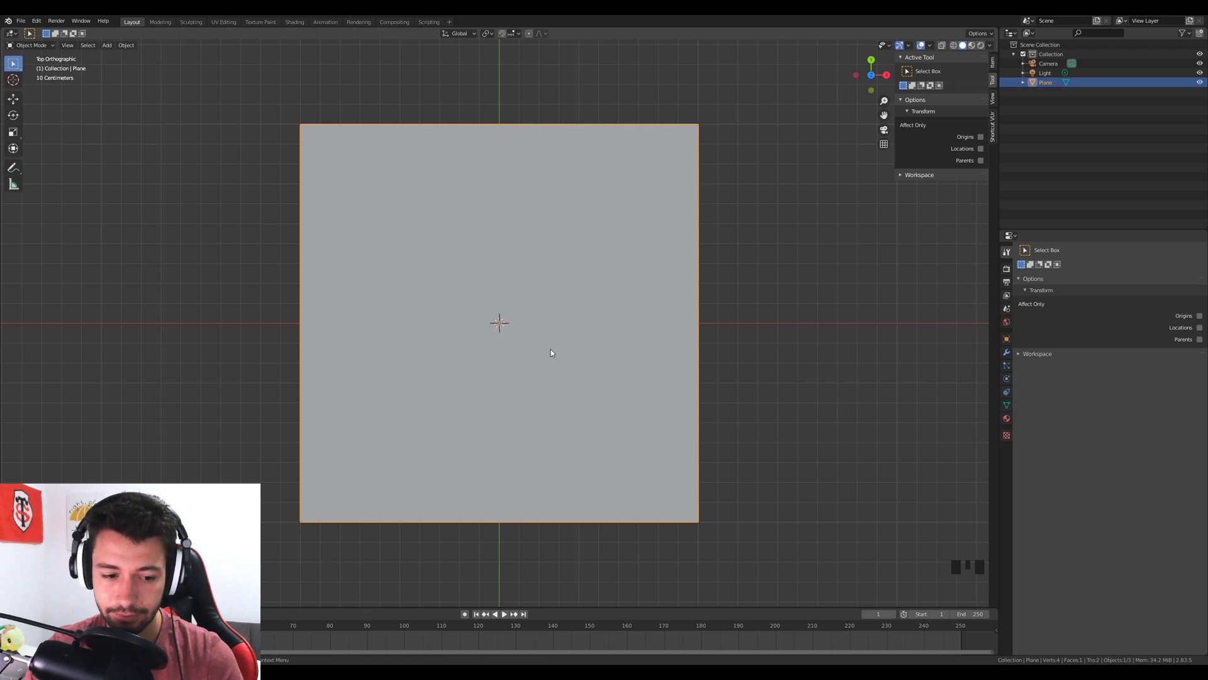
Add a cylinder at the plane's centre and scale it down uniformly to the size of a small hole
key(shift+a)
mouse_move(550, 349)
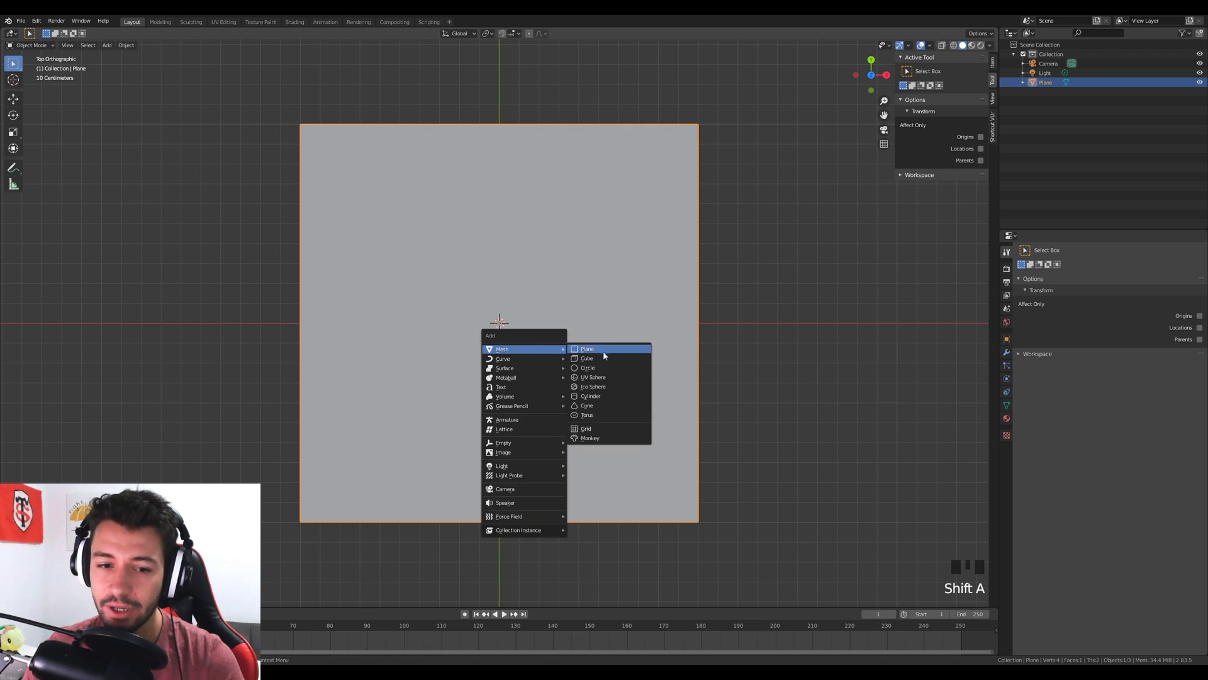
click(603, 397)
key(s)
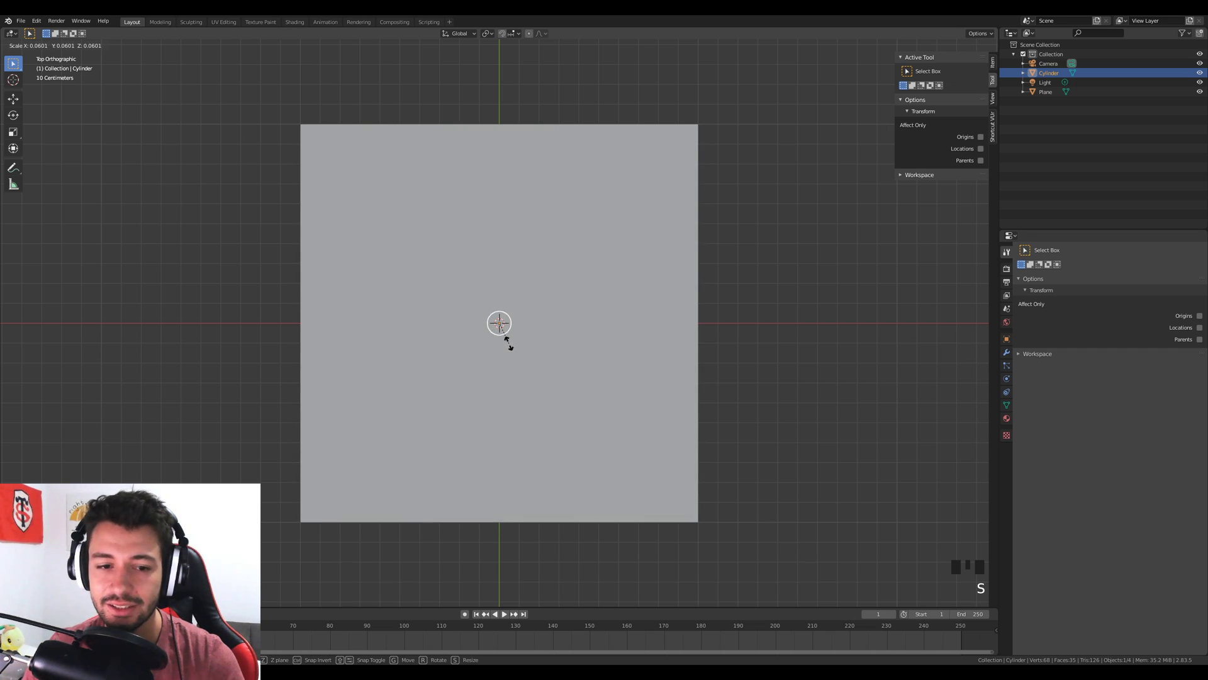
click(510, 326)
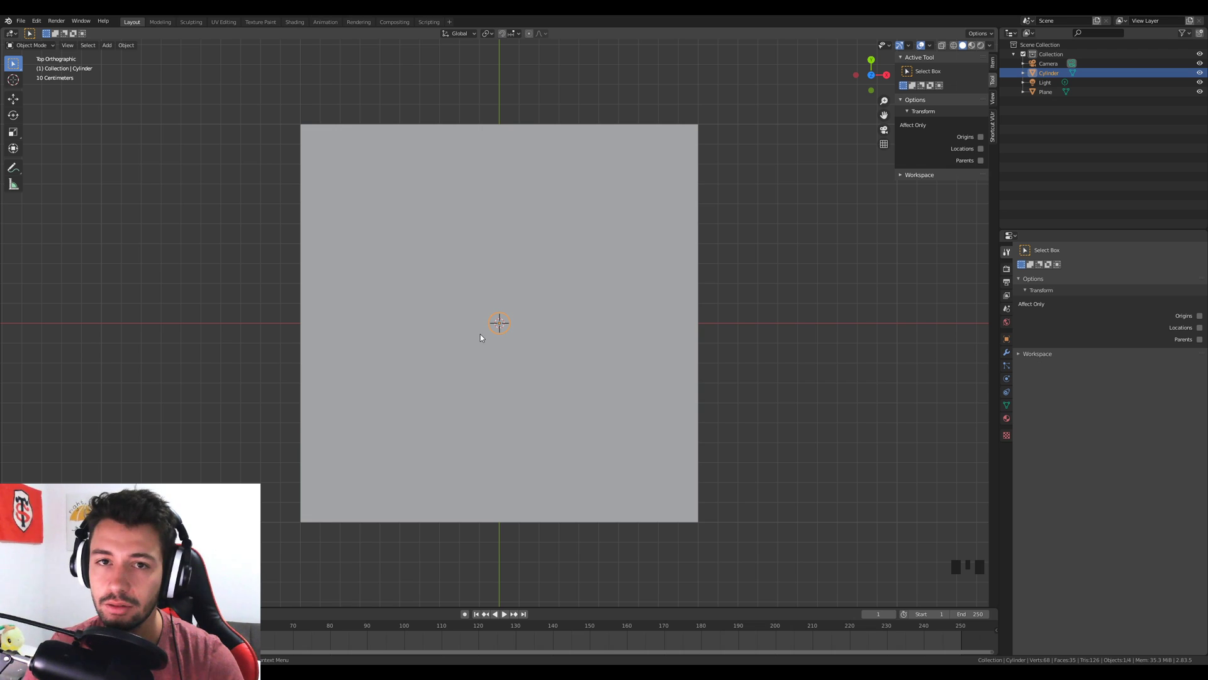
Move the cylinder -0.9 m in X and 0.9 m in Y to the plane's upper-left corner, and widen the properties area
key(g)
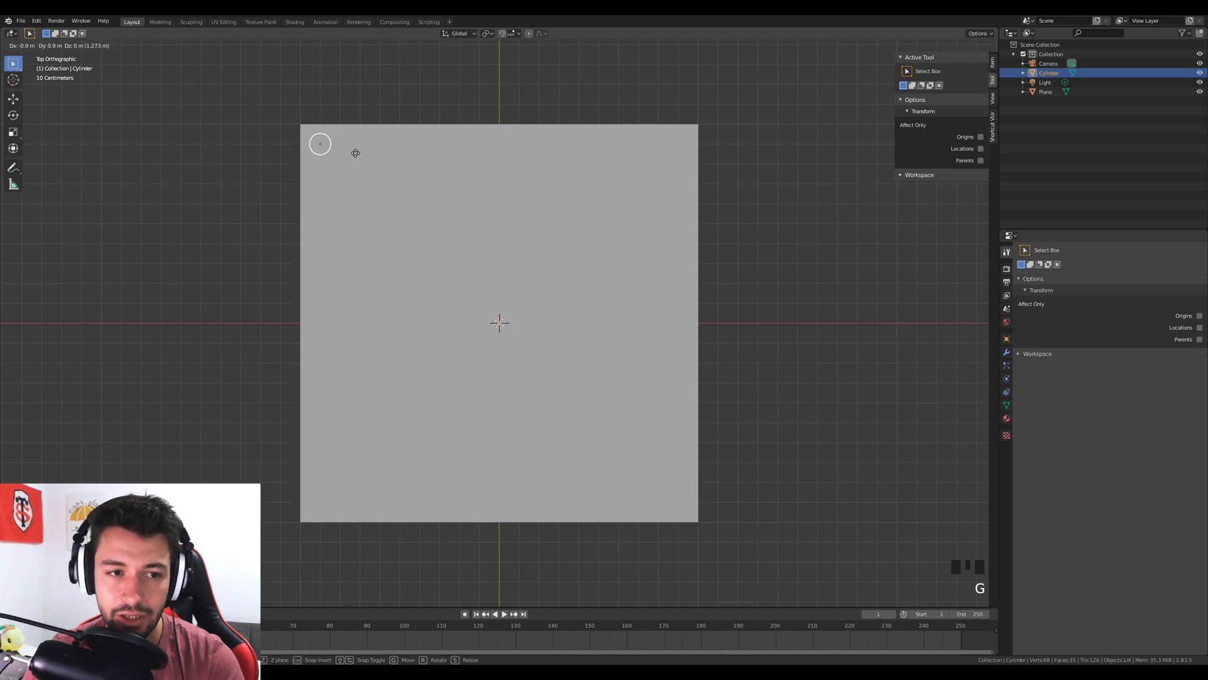
click(354, 151)
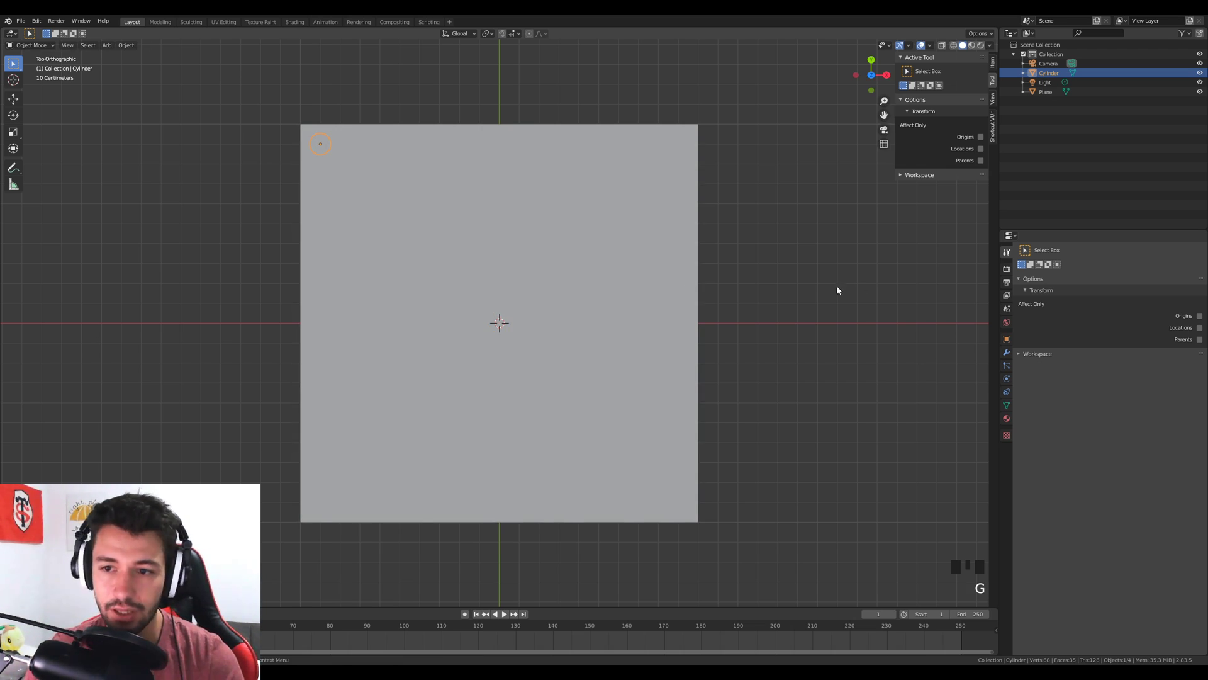
drag(999, 164, 869, 164)
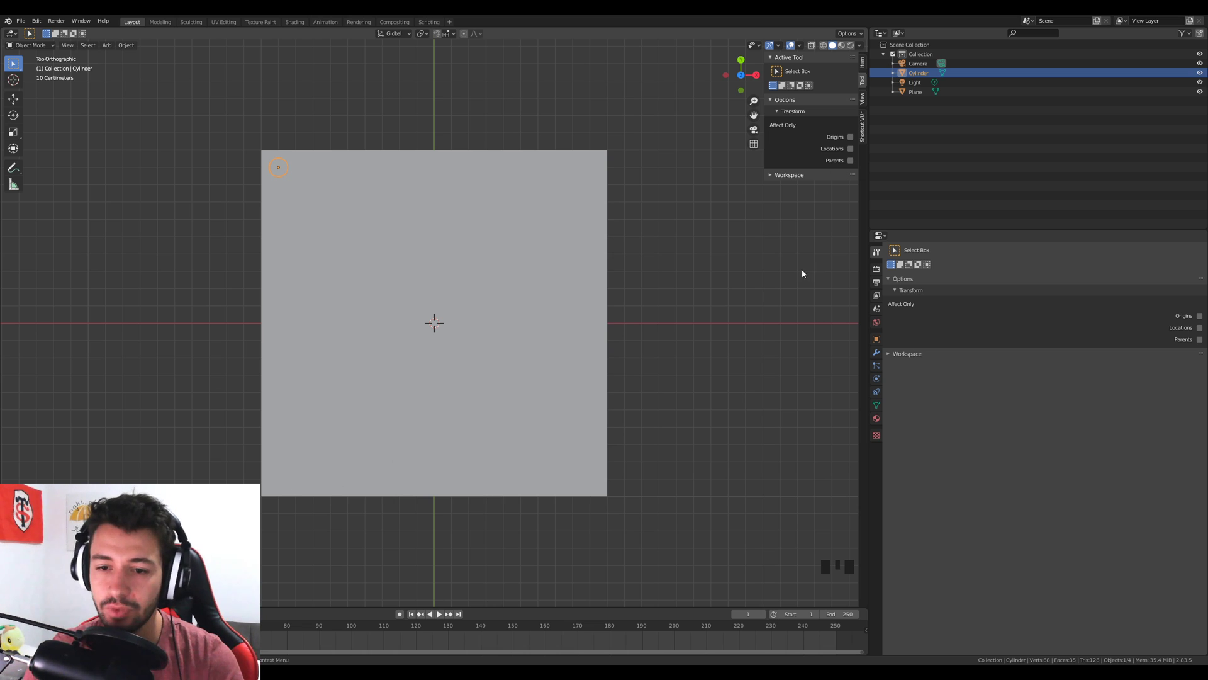
Add an Array modifier to the cylinder
click(876, 354)
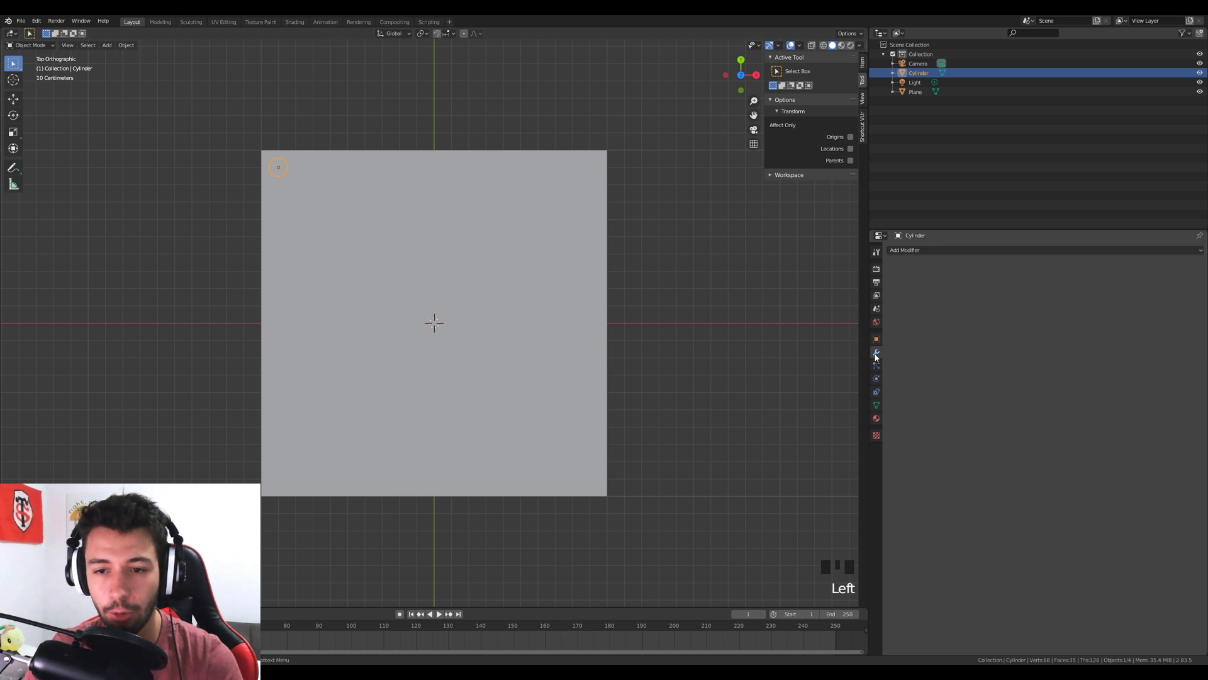
click(925, 250)
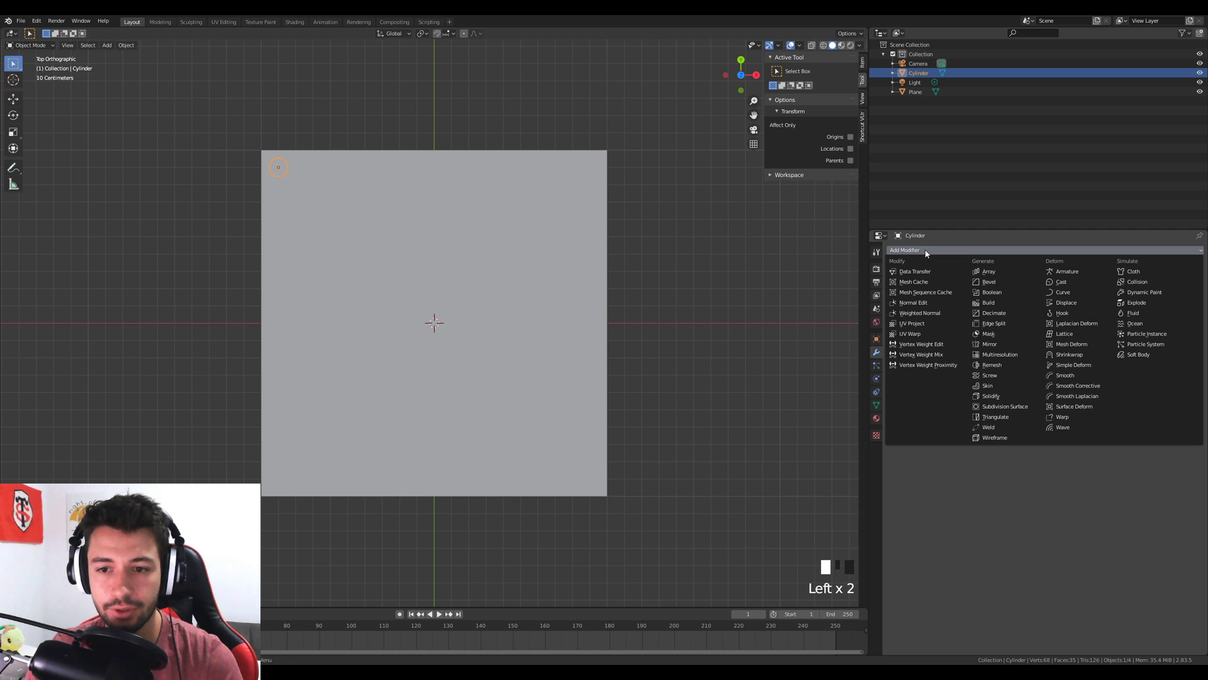
click(985, 276)
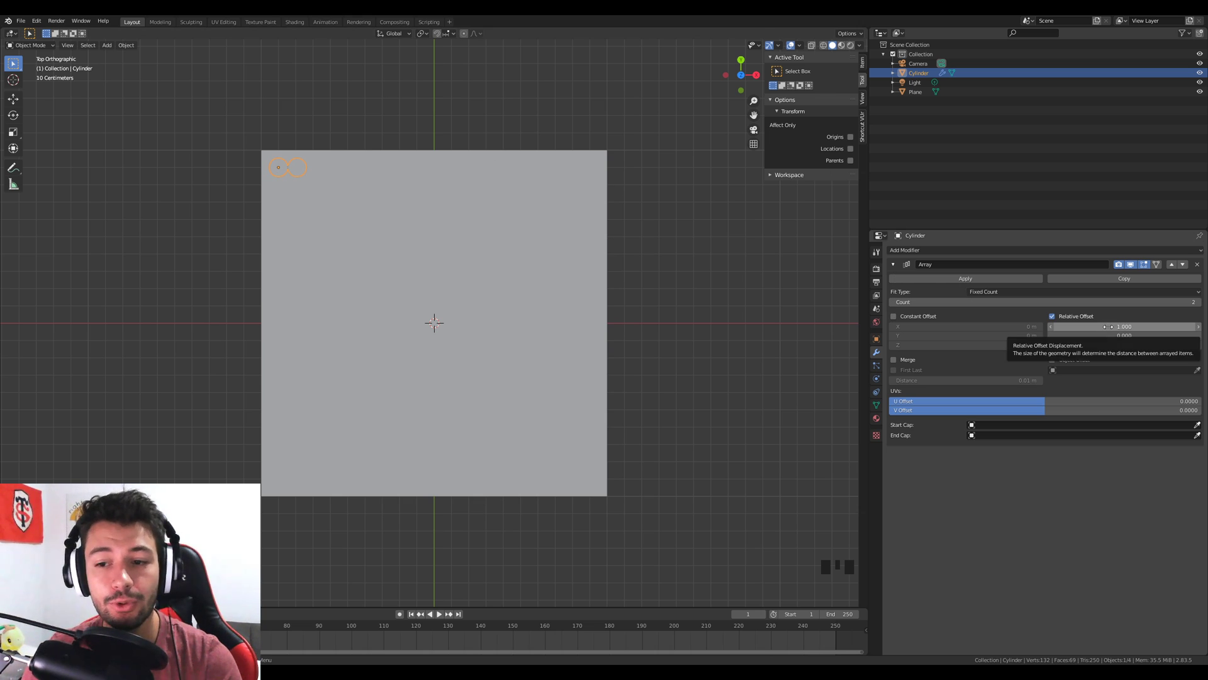
Raise the cylinder's Array count to 10
scroll(218, 143, up, 2)
shift+middle_drag(218, 143, 337, 262)
scroll(266, 185, up, 2)
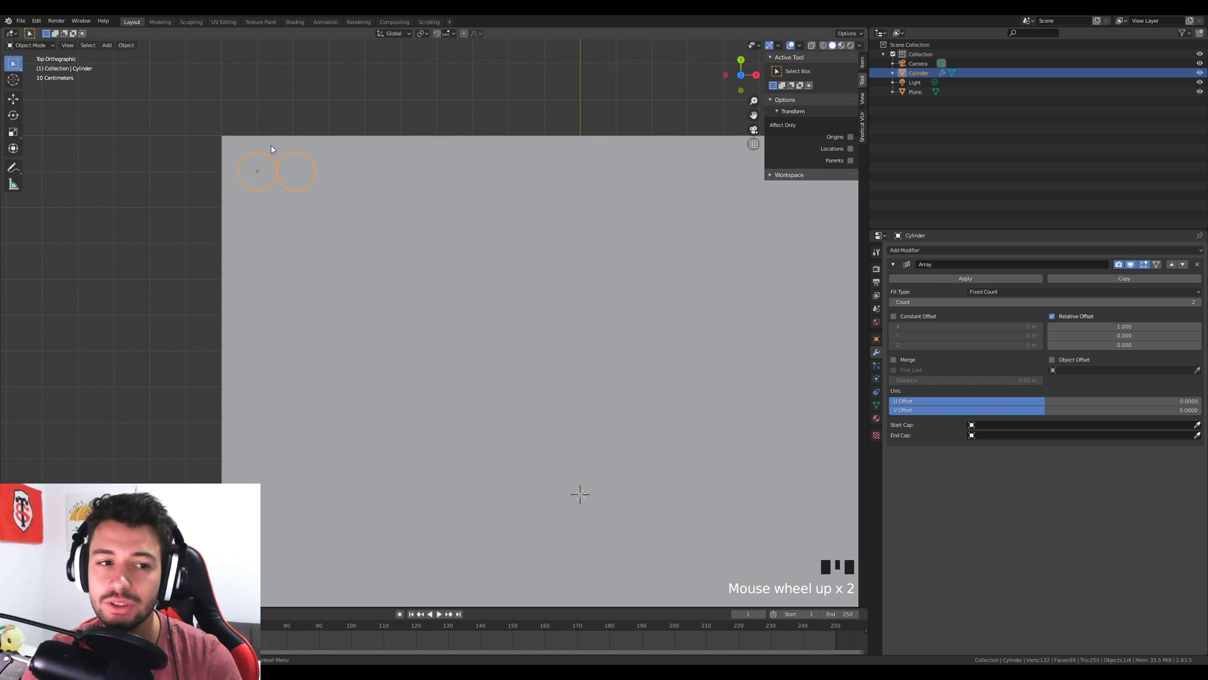
double_click(1200, 302)
double_click(1199, 303)
click(1199, 302)
triple_click(1199, 303)
triple_click(1199, 302)
double_click(1199, 302)
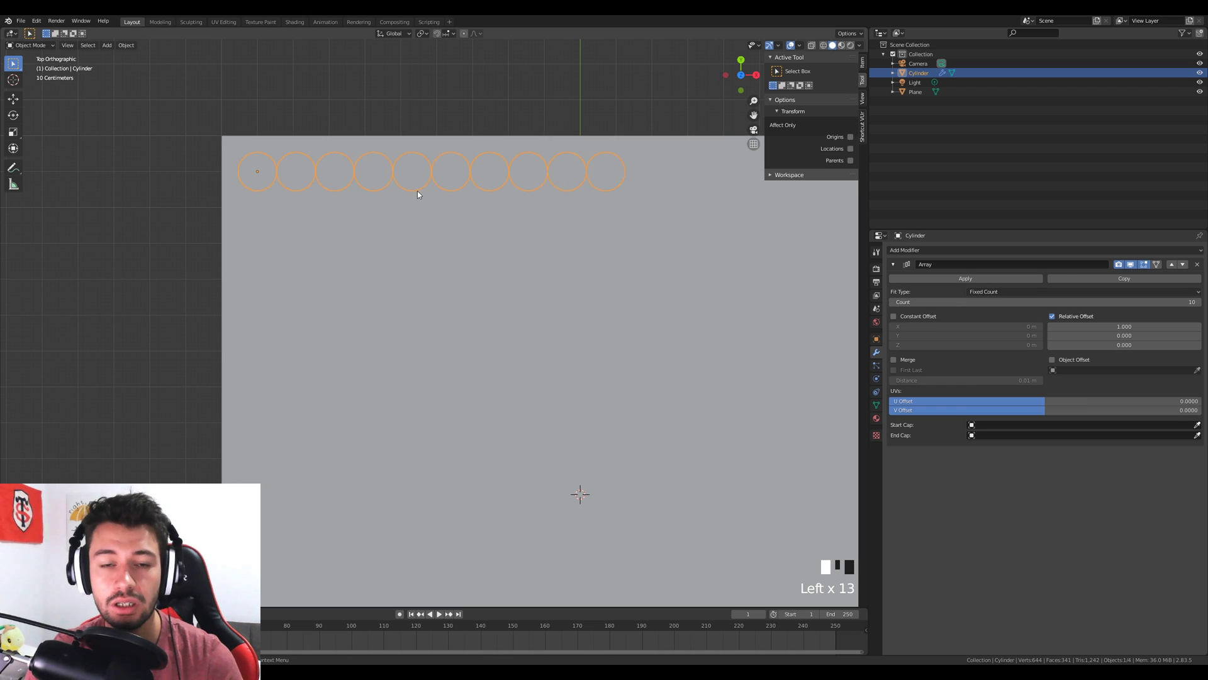
Set the Array's relative X offset to 1.4 to space the cylinders apart
scroll(593, 170, down, 3)
shift+middle_drag(541, 238, 469, 143)
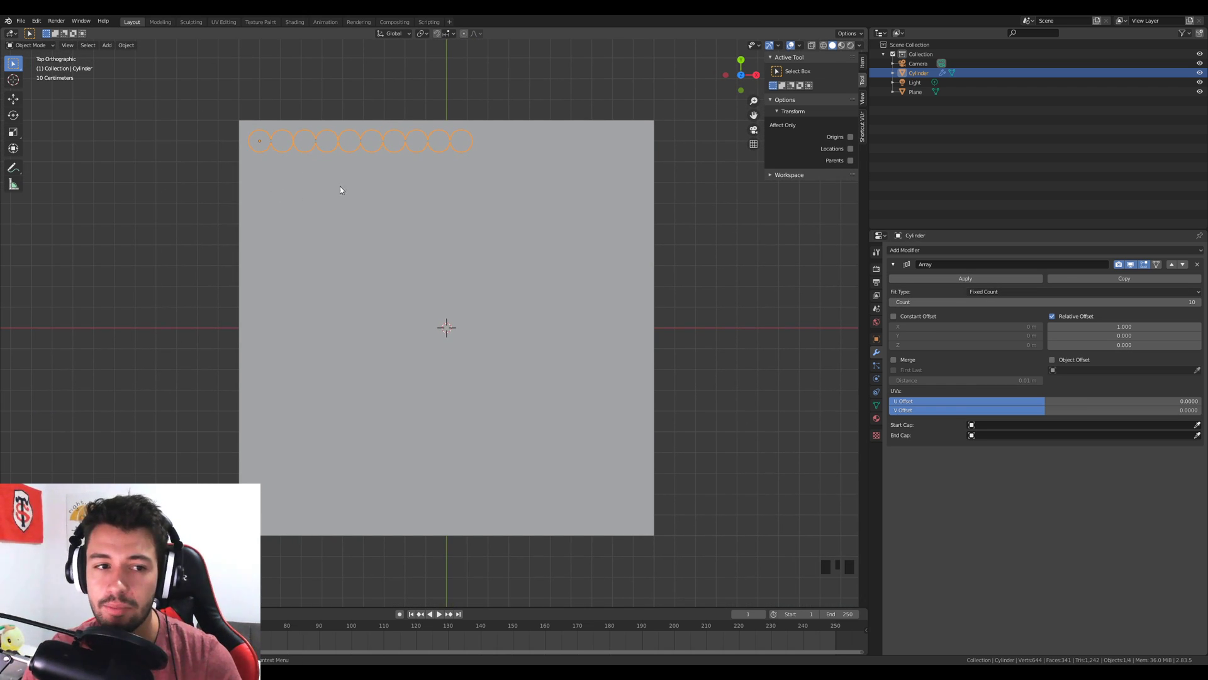
mouse_move(1147, 327)
mouse_down()
mouse_move(1171, 327)
mouse_move(1161, 327)
mouse_up()
click(1107, 326)
text(1.4)
key(Return)
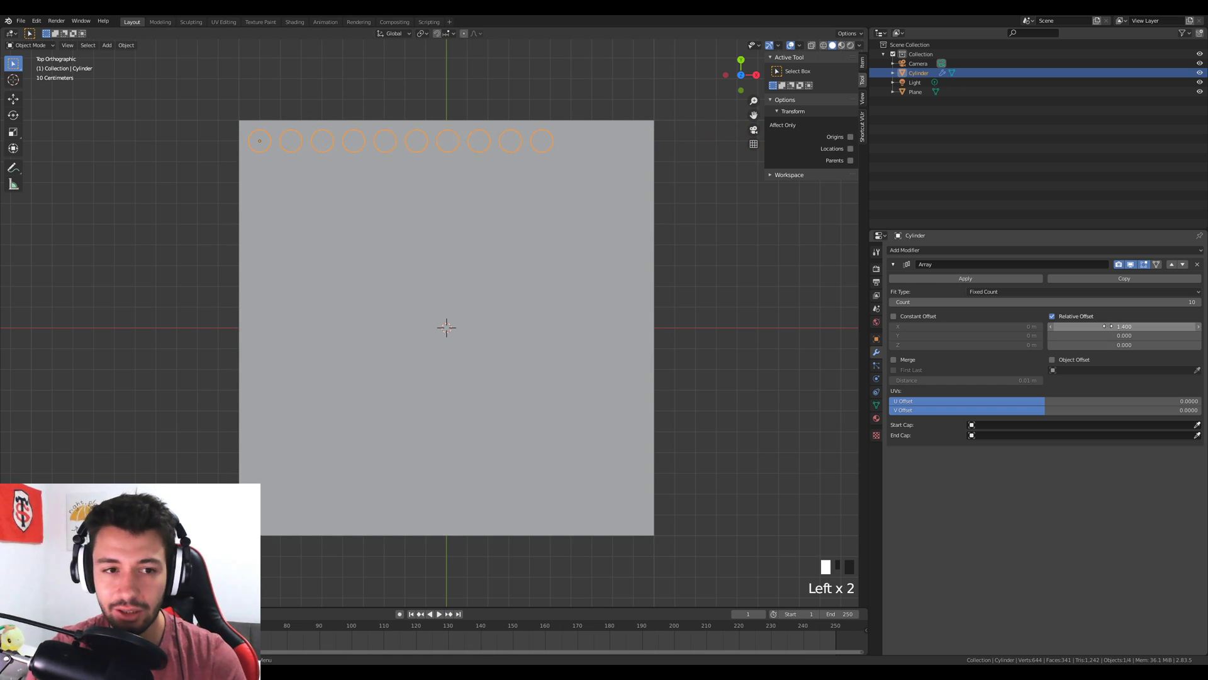
Increase the Array count to 13 so the row spans the plane's full width
click(1197, 302)
click(1198, 302)
click(1198, 302)
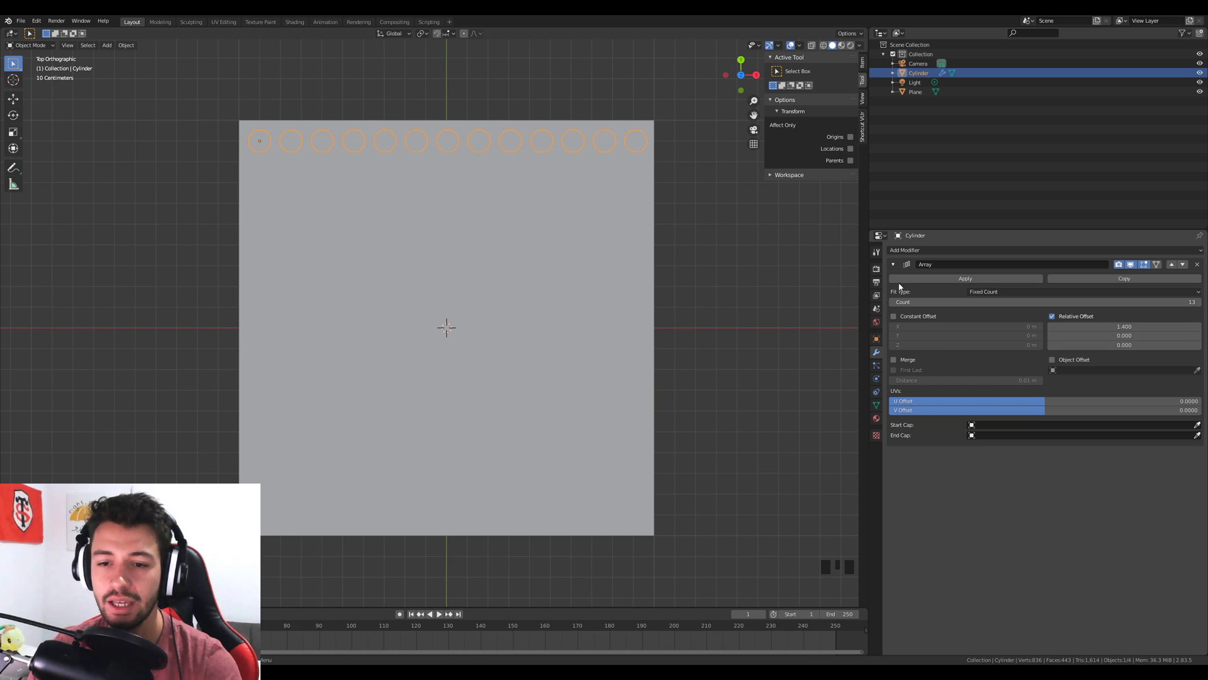
Add a second Array modifier to the cylinder
click(911, 252)
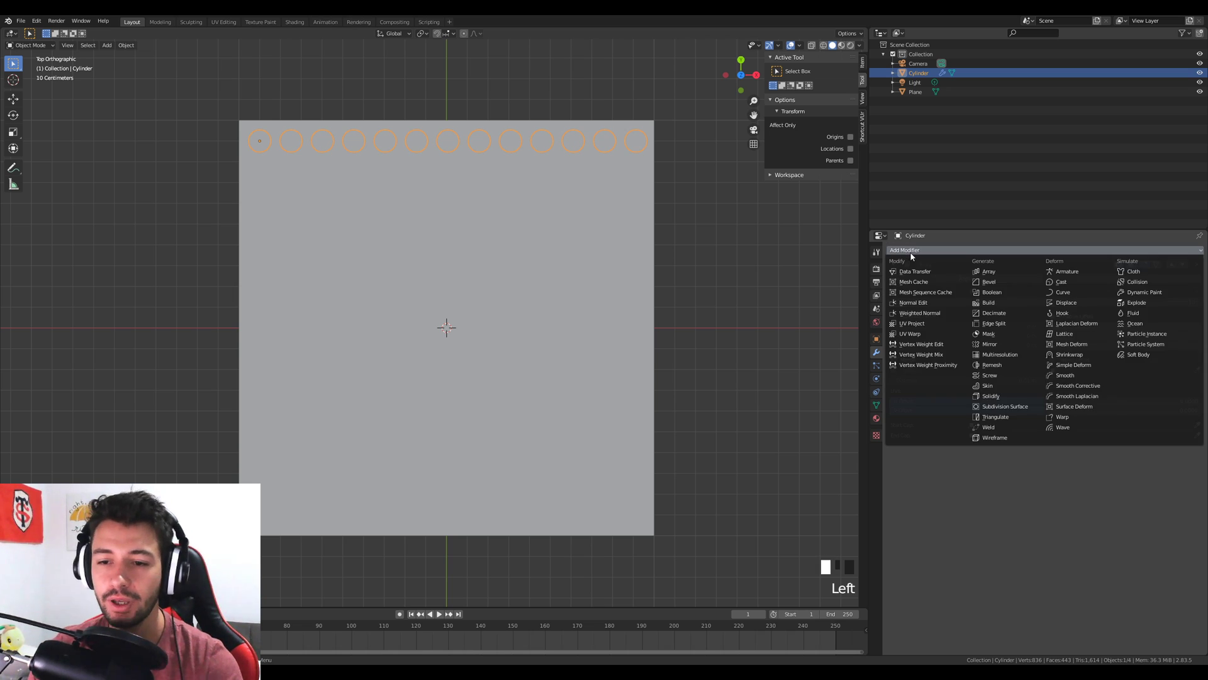
click(1005, 272)
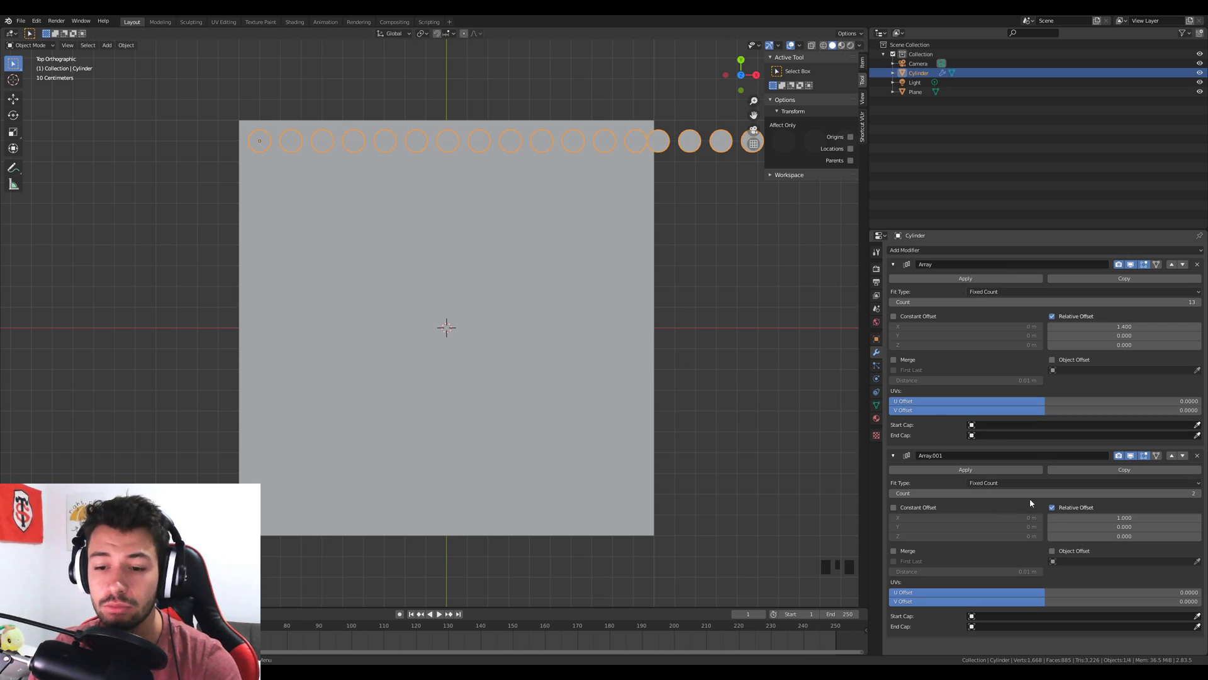
Set the second Array's count to 13 and its relative X offset to 0
click(956, 494)
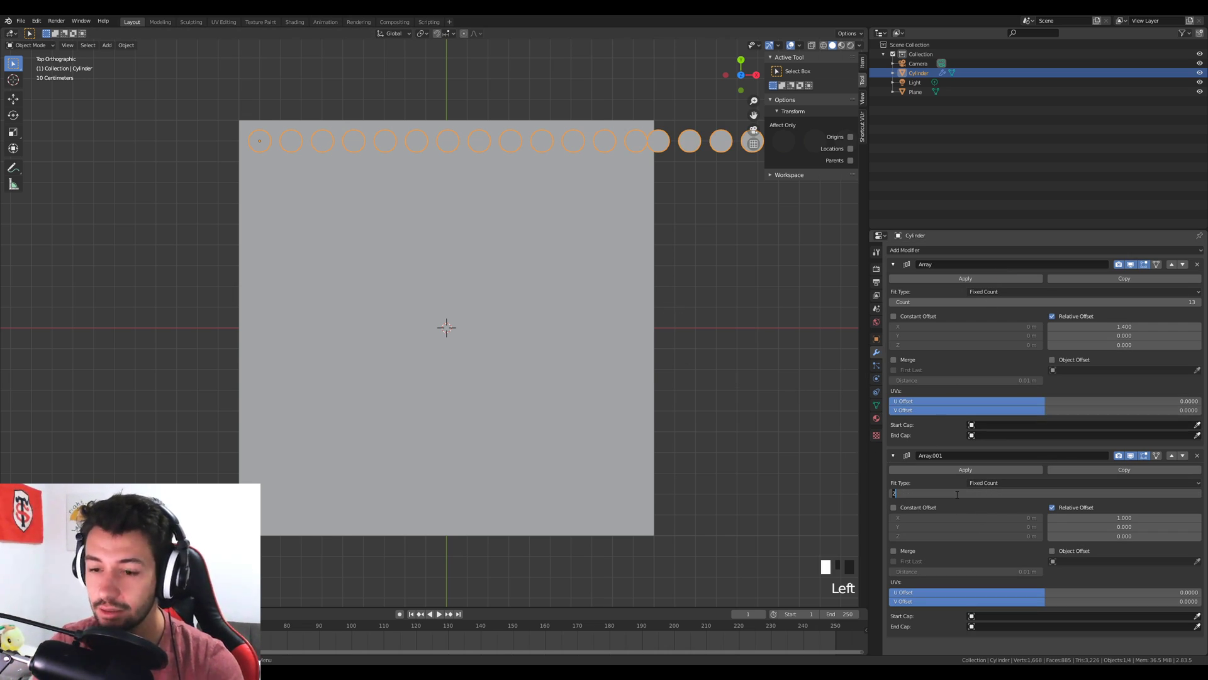
text(13)
key(Return)
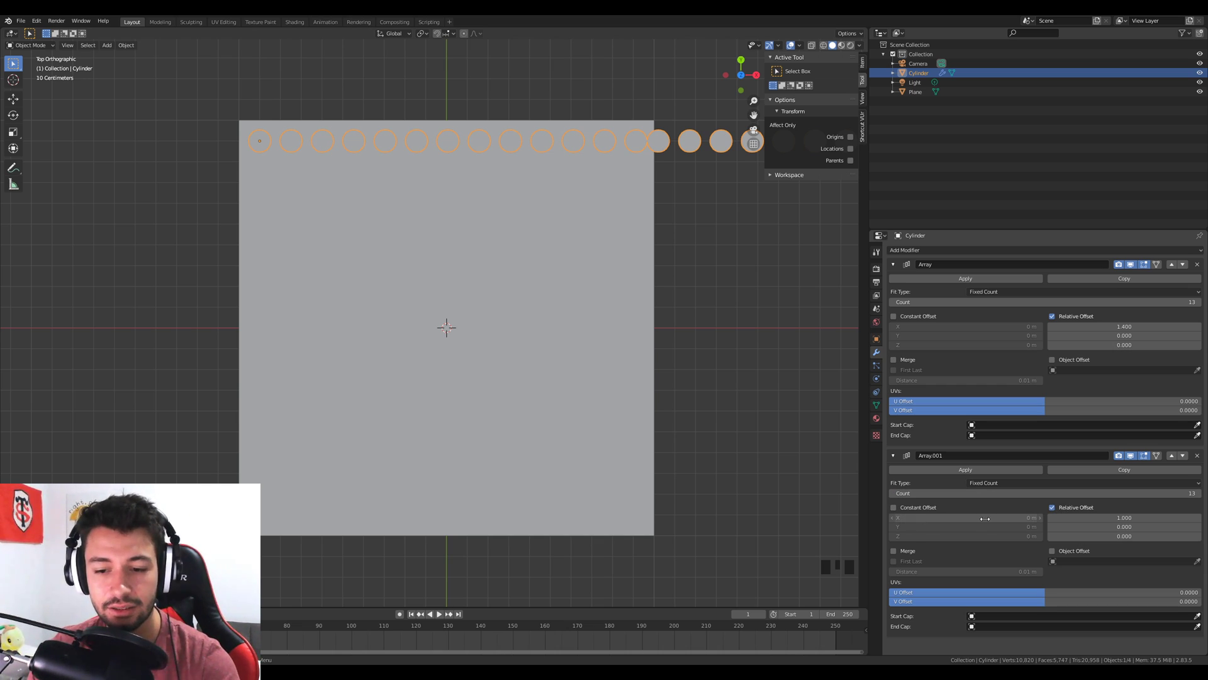
click(1120, 517)
key(Escape)
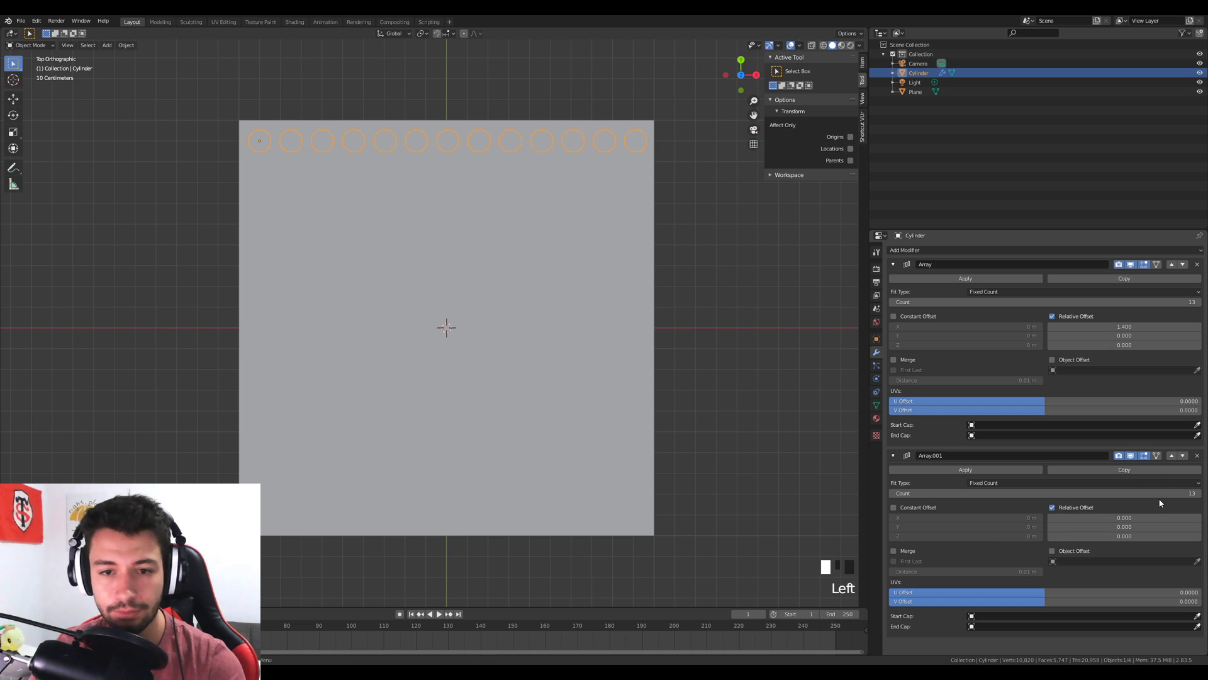
Set the second Array's relative Y offset to 1, and increase it to 1.4 to separate the rows
click(1107, 527)
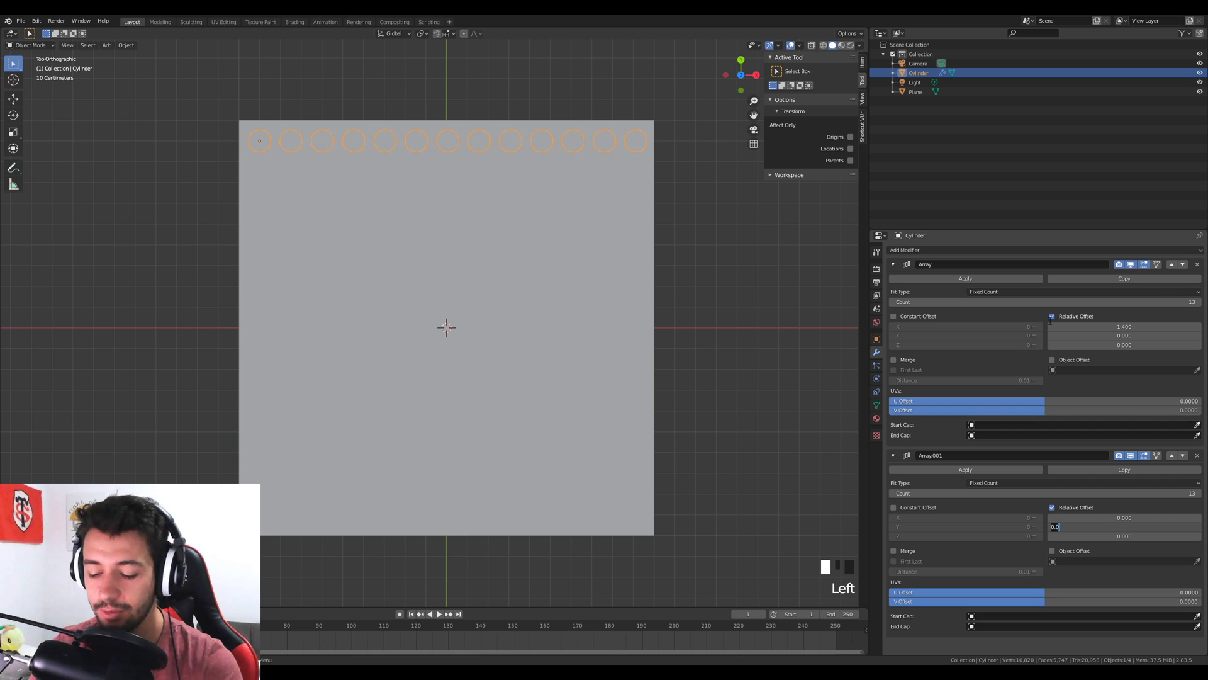
text(1)
key(Return)
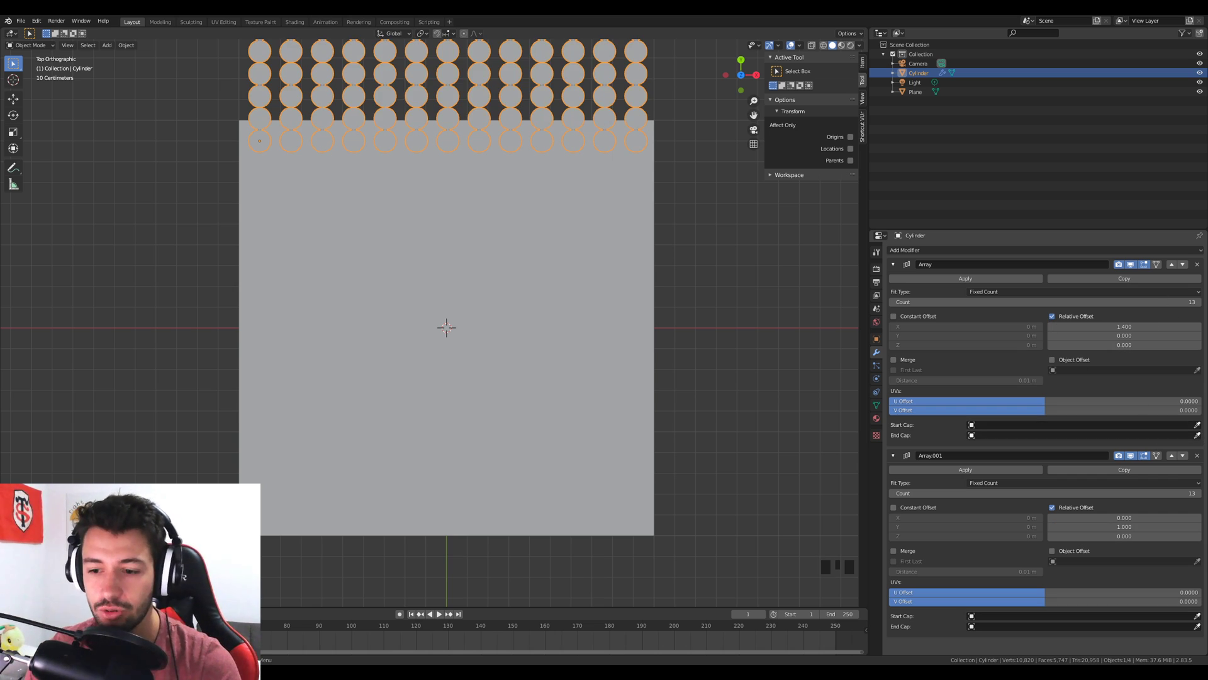
click(1125, 521)
double_click(1125, 526)
text(1.4)
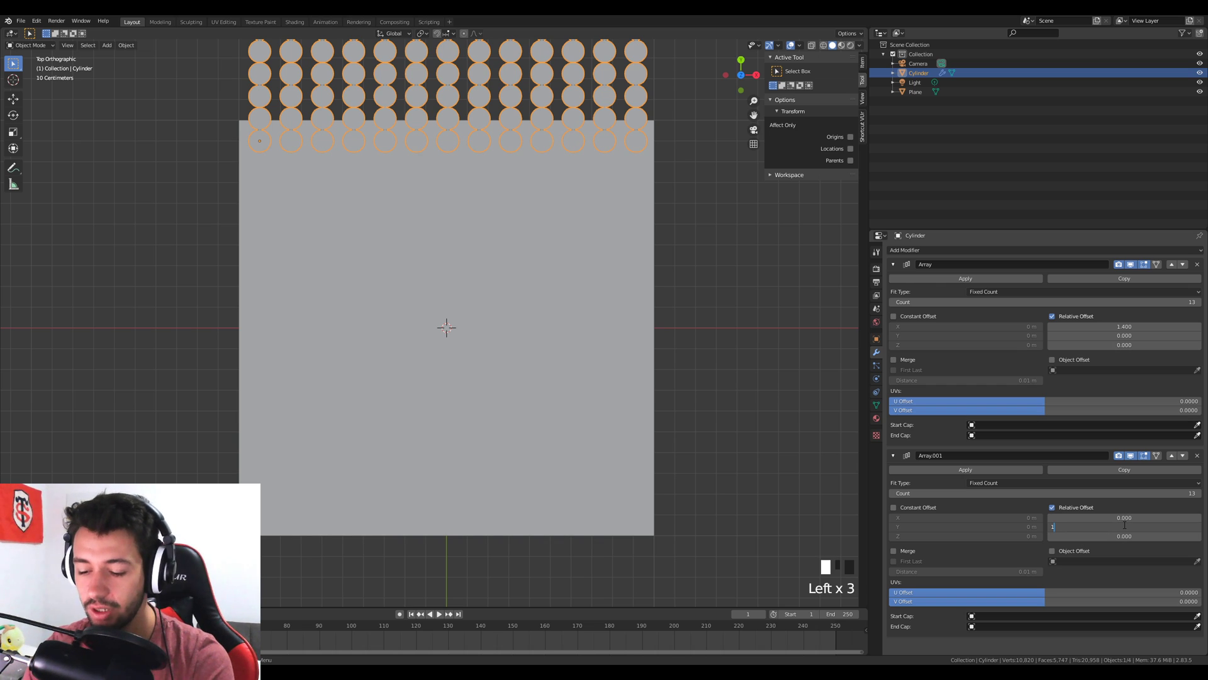
key(Return)
Flip the second Array's relative Y offset to -1.4 so the rows cover the plane
shift+middle_drag(594, 202, 554, 262)
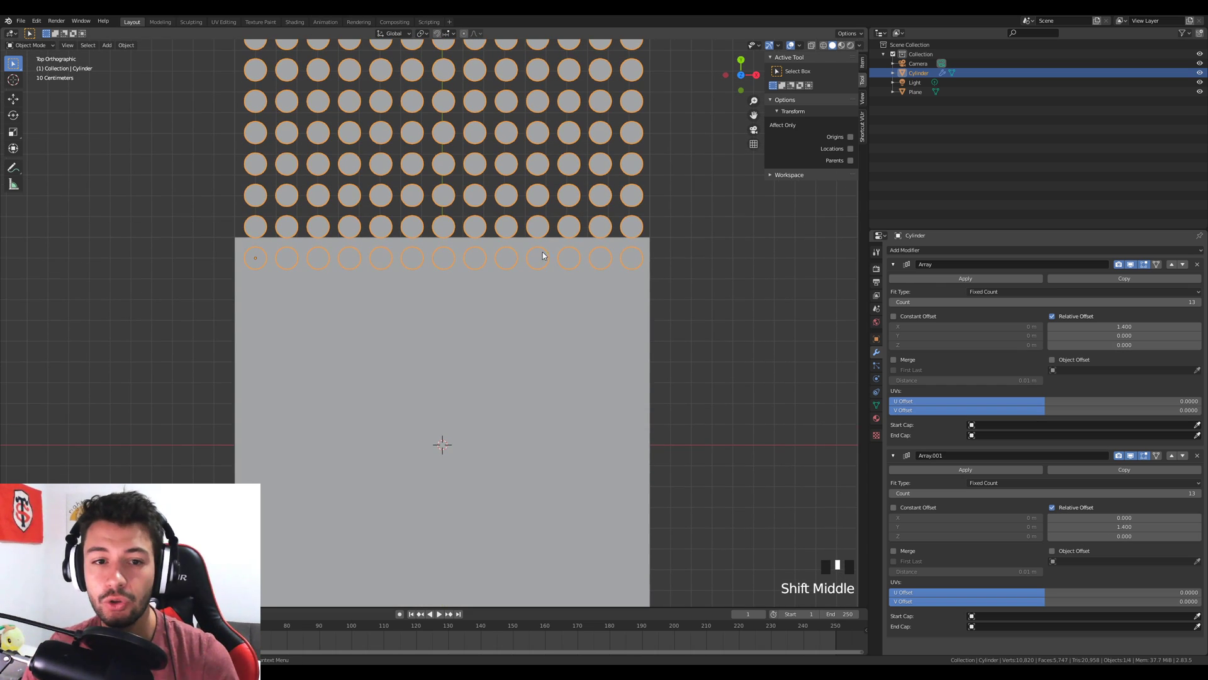
scroll(429, 345, down, 4)
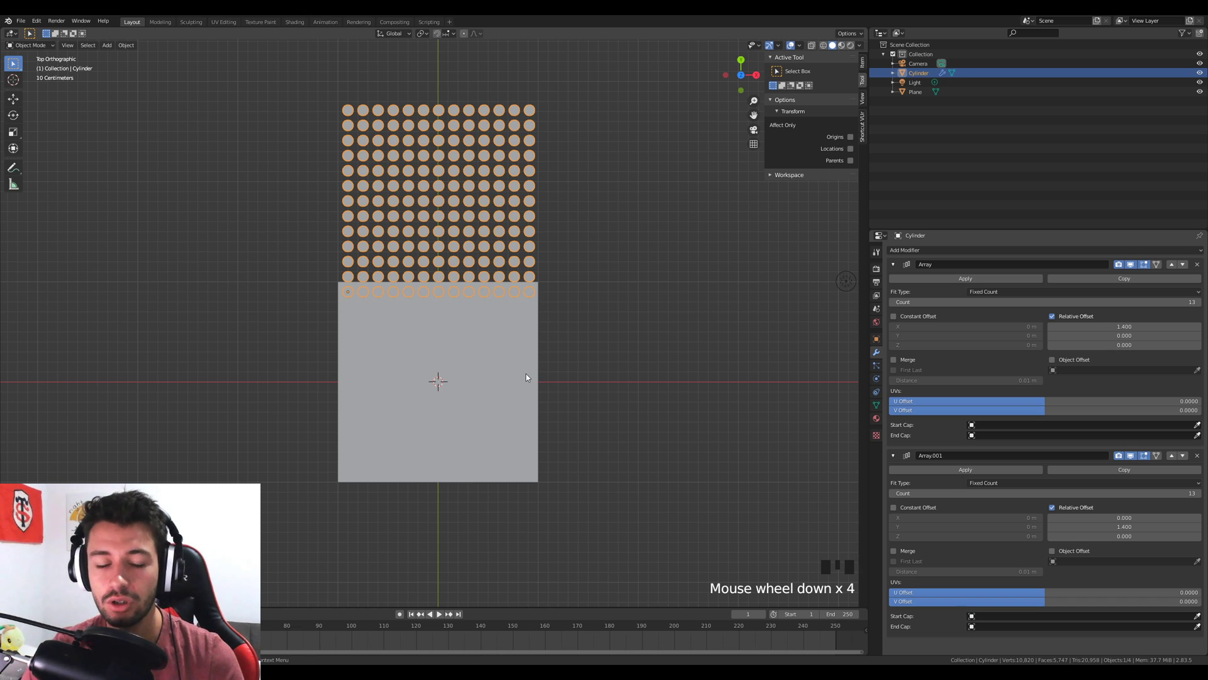
click(1074, 527)
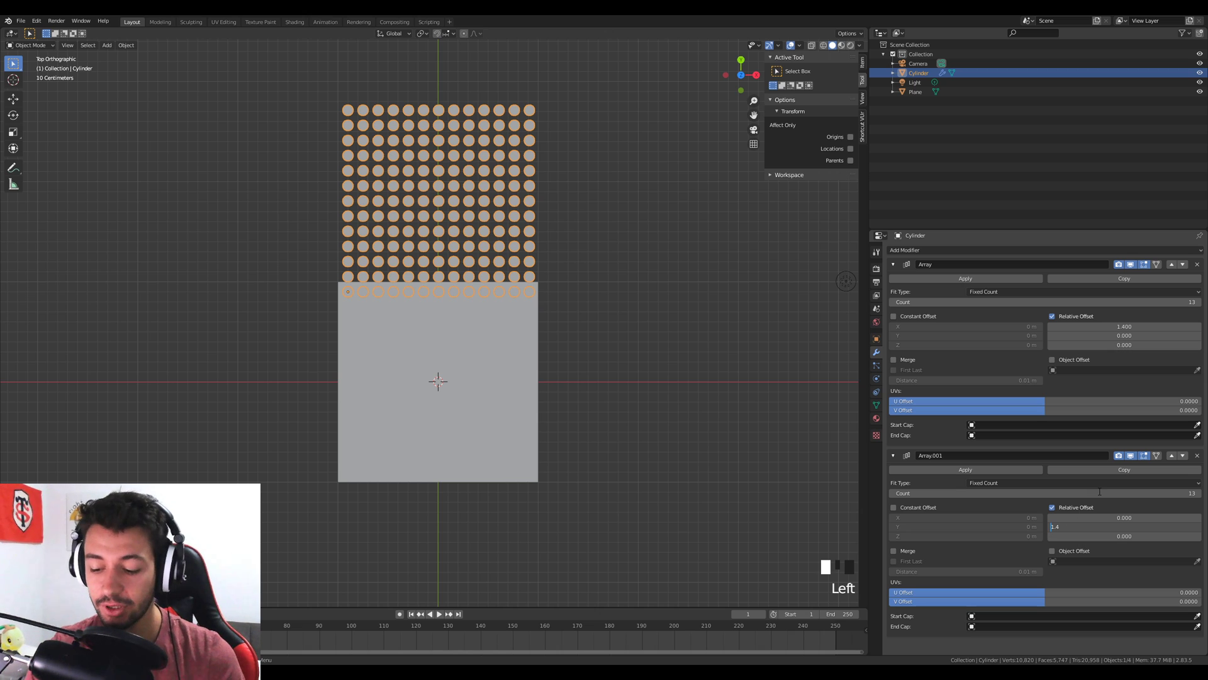
text(-)
key(Return)
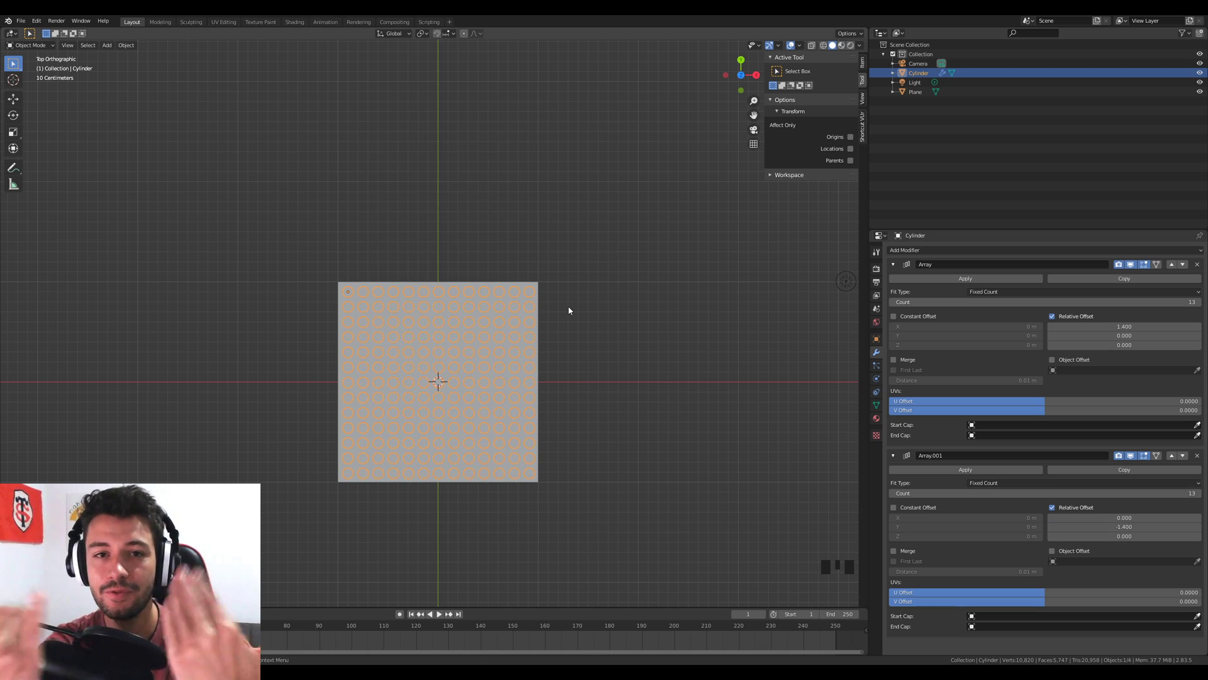
Nudge the cylinder grid slightly so it sits centred on the plane
scroll(461, 401, up, 4)
shift+middle_drag(485, 501, 526, 389)
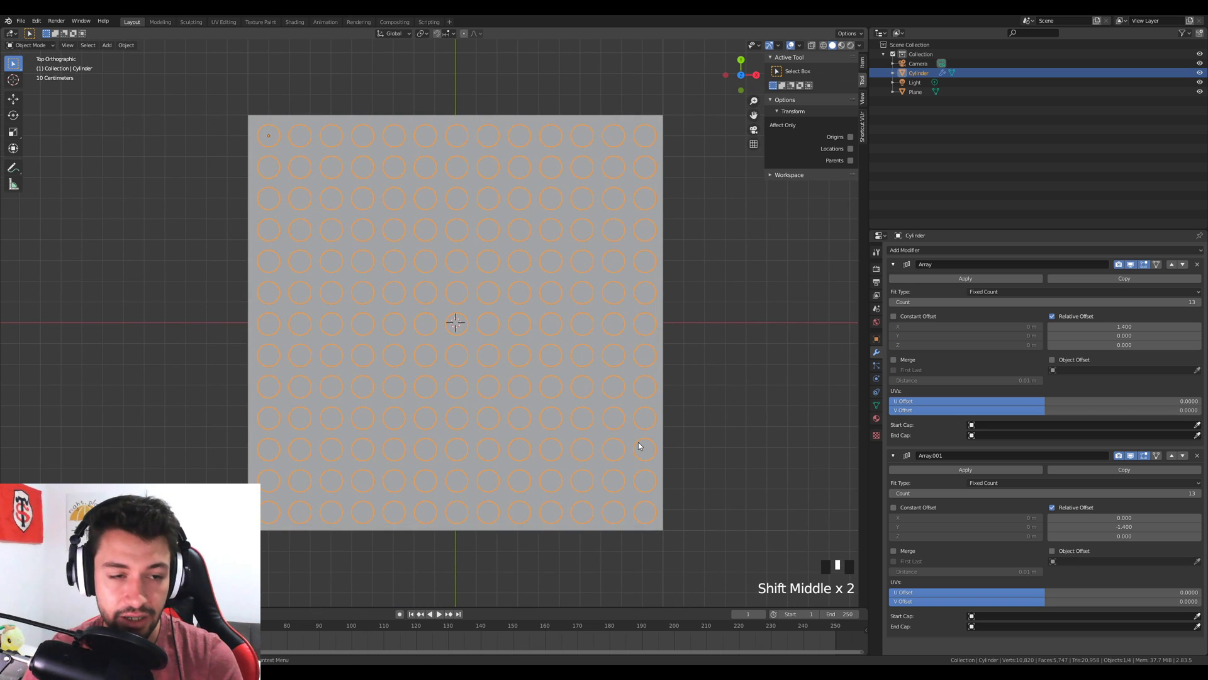
key(g)
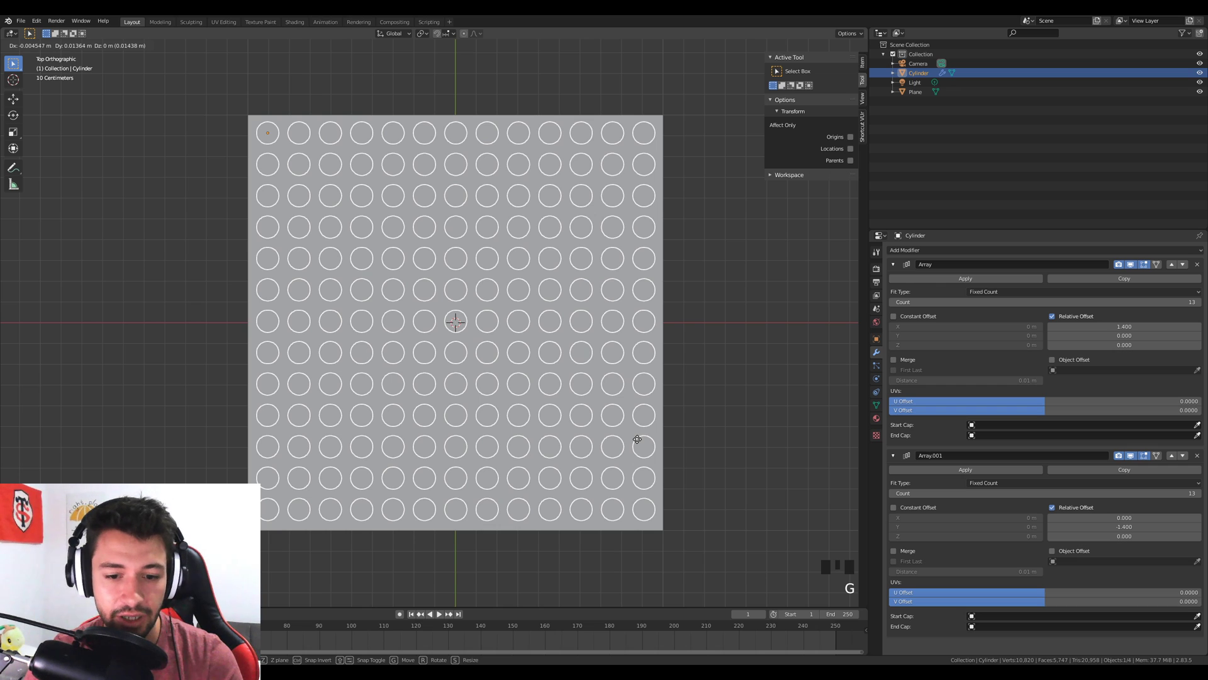
click(638, 439)
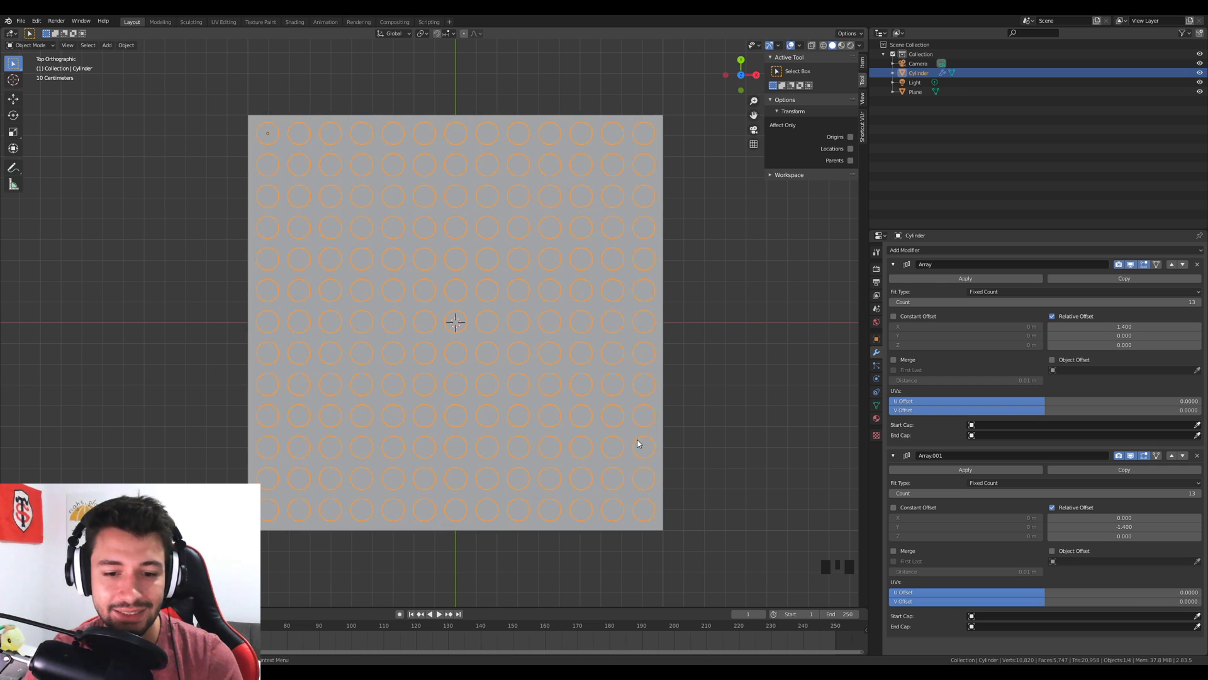
middle_drag(528, 516, 487, 418)
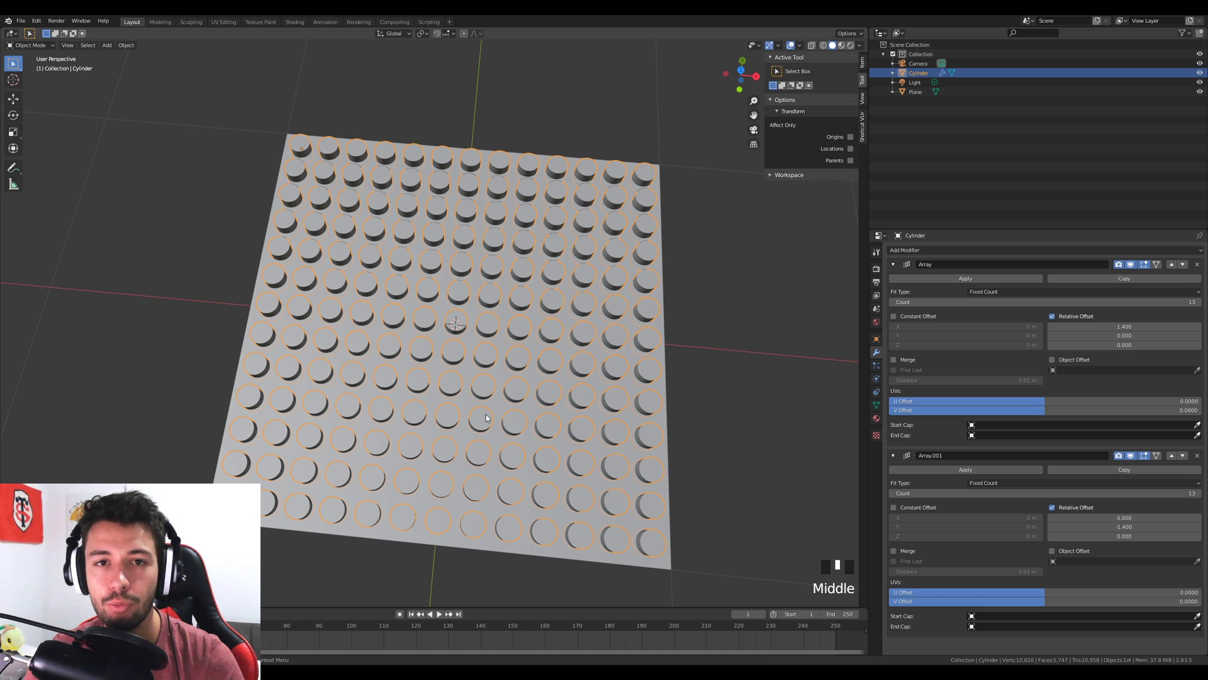
Add a cube and move it along the negative X axis, clear of the plate
scroll(486, 417, down, 4)
key(KP_7)
scroll(486, 417, down, 5)
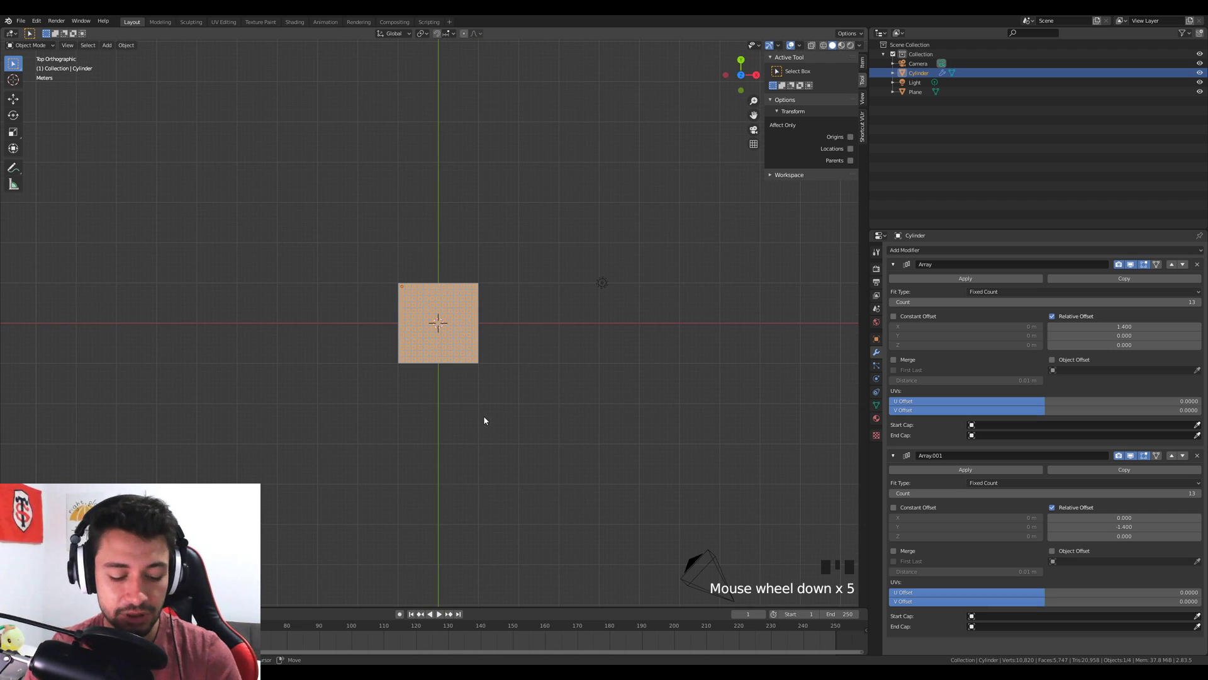
key(shift+a)
mouse_move(485, 419)
click(533, 420)
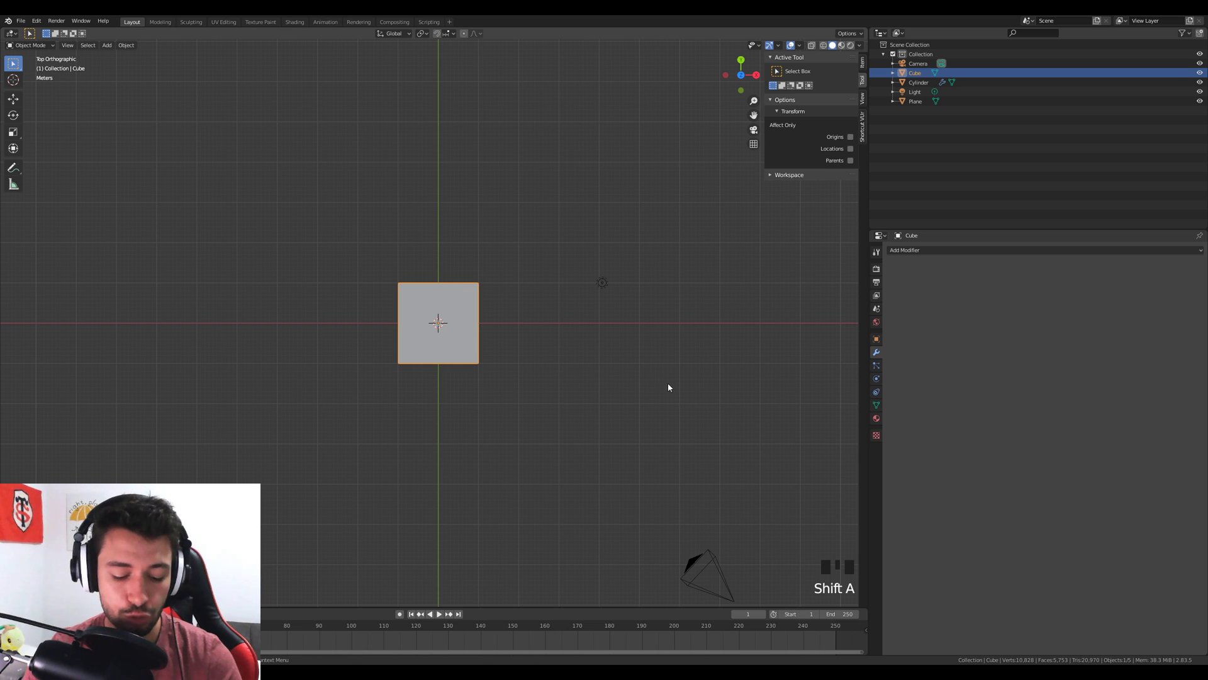
key(g)
key(x)
click(405, 372)
Add a UV sphere and move it about 6 m along the negative X axis so it overlaps the cube
key(shift+a)
mouse_move(406, 373)
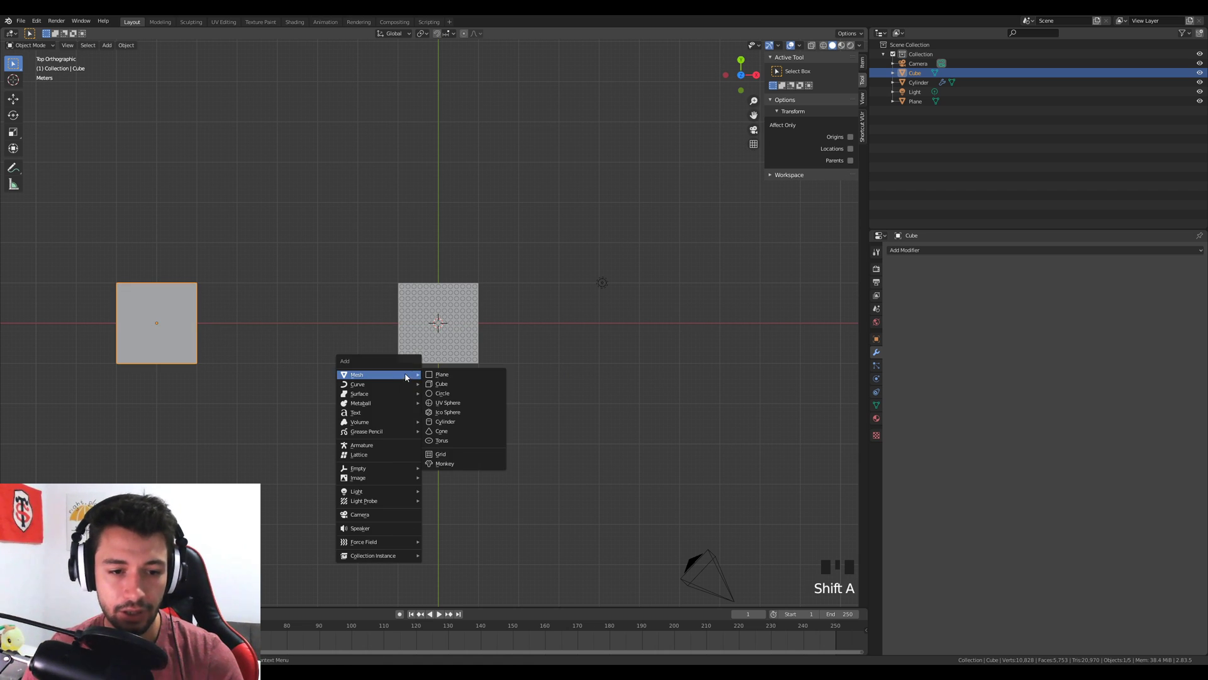
click(466, 403)
key(g)
key(x)
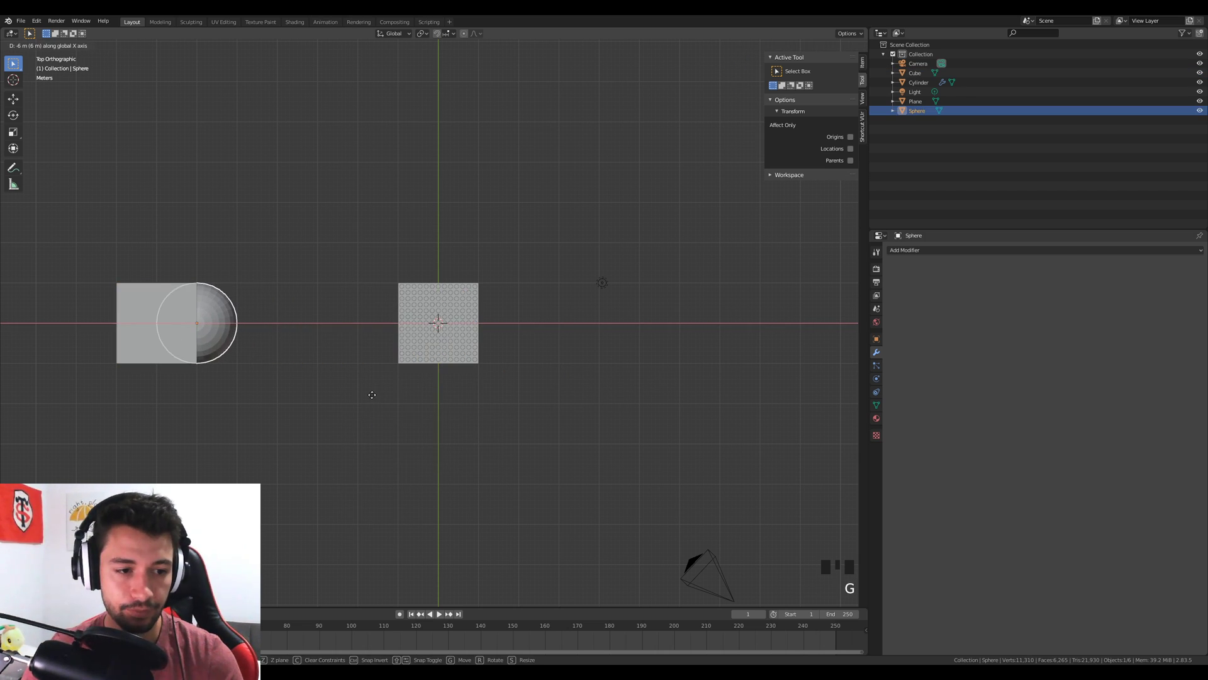
click(363, 398)
Reposition the sphere freely and along Z so it intersects the cube's side nearest the plate
middle_drag(363, 398, 439, 309)
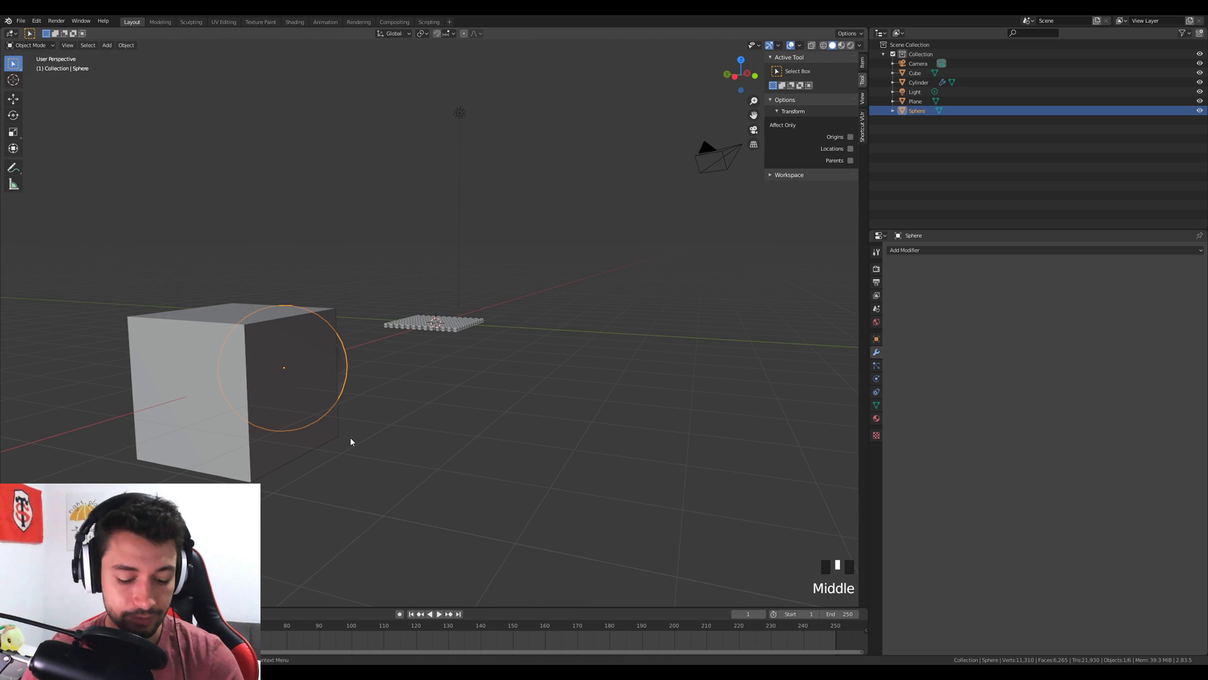
key(g)
click(387, 459)
key(g)
key(z)
click(376, 394)
Switch the viewport to Material Preview shading and shade the sphere smooth
middle_drag(377, 394, 300, 416)
scroll(312, 366, up, 2)
shift+middle_drag(312, 367, 491, 375)
click(845, 48)
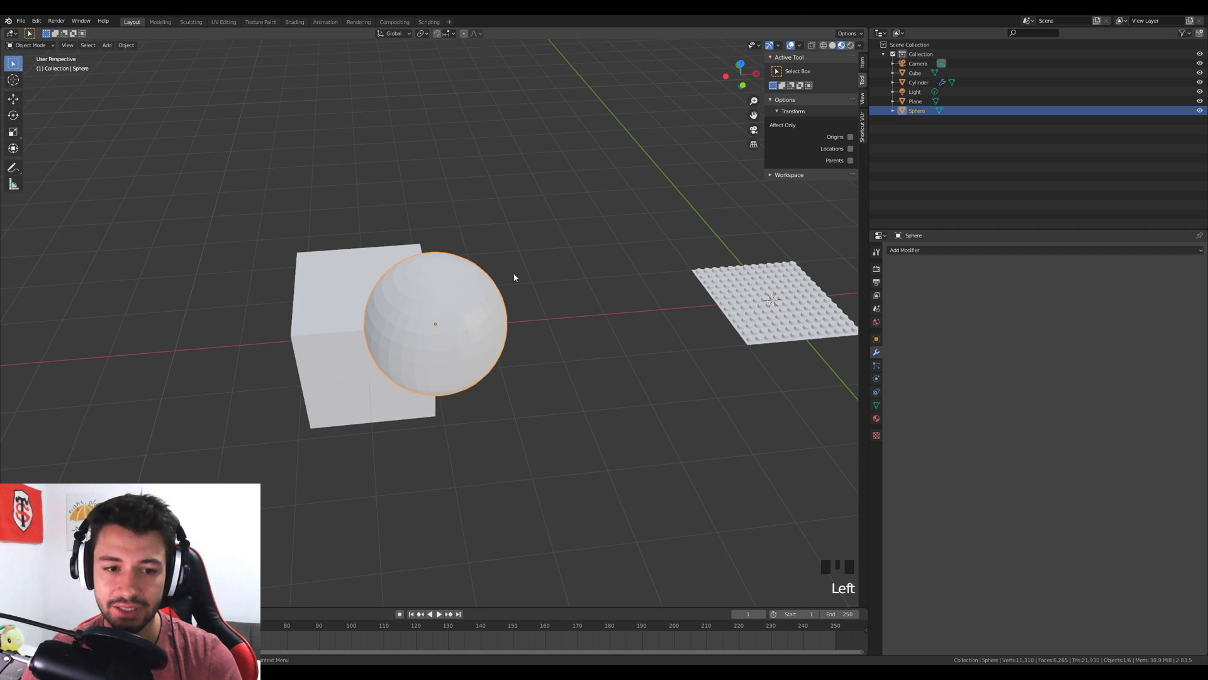
scroll(434, 330, up, 1)
right_drag(473, 344, 476, 350)
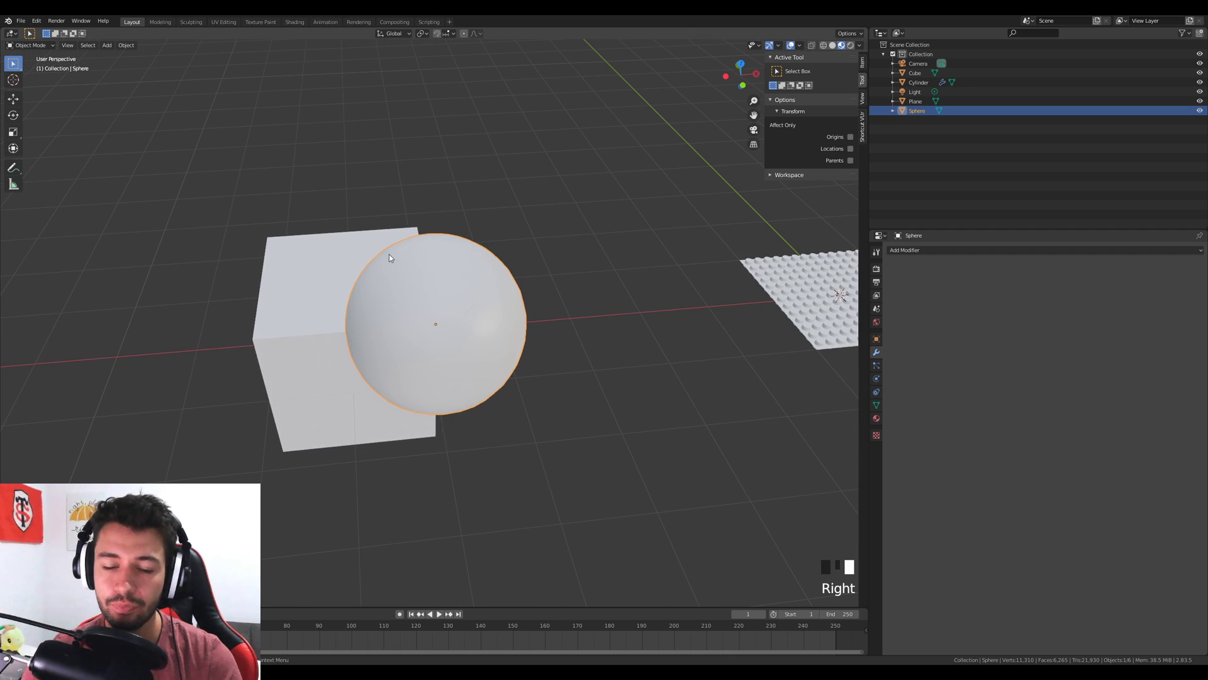
Create a new material named "invisible" on the sphere
click(876, 417)
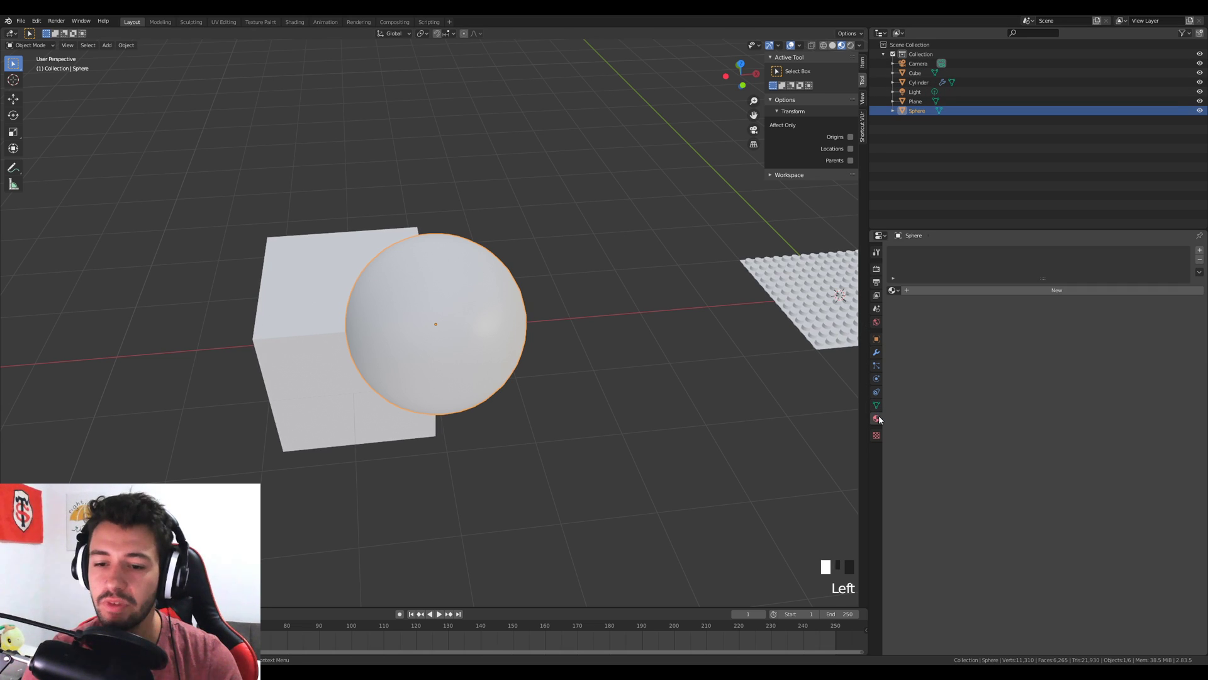
click(923, 290)
click(922, 290)
text(invisible)
key(Return)
Change the Outliner area to the Shader Editor and widen it to show the material's nodes
click(879, 32)
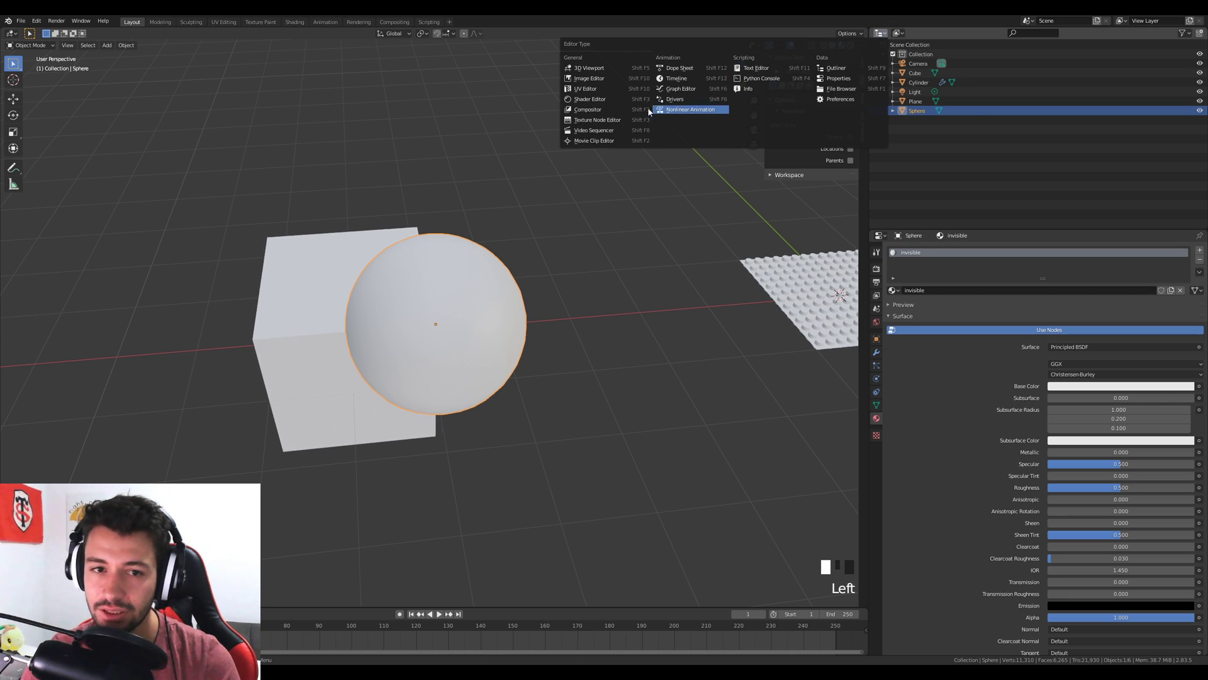
click(589, 99)
drag(867, 166, 697, 166)
middle_drag(766, 166, 878, 168)
scroll(878, 169, up, 8)
Make the sphere's material transparent with Alpha 0 and the Alpha Clip blend mode
click(885, 181)
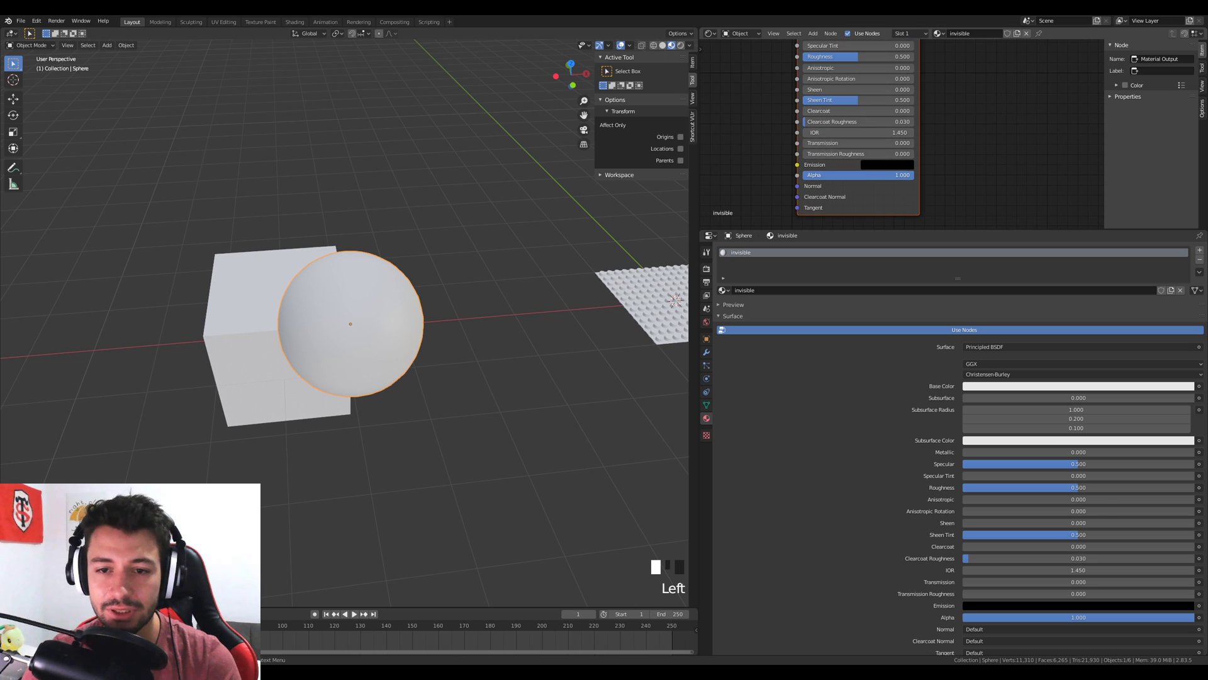
drag(884, 178, 781, 178)
click(1201, 108)
click(1168, 73)
click(1160, 94)
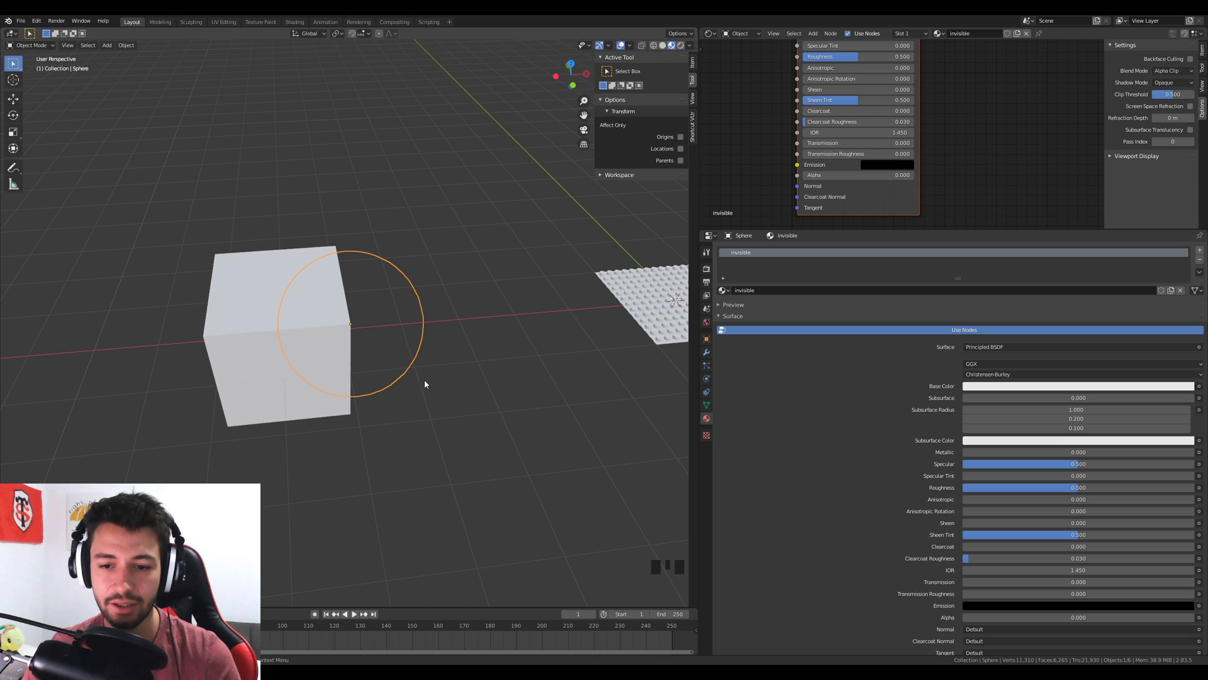
Add a Boolean modifier to the cube and show its available operations
click(222, 331)
scroll(296, 383, up, 2)
shift+middle_drag(297, 383, 409, 179)
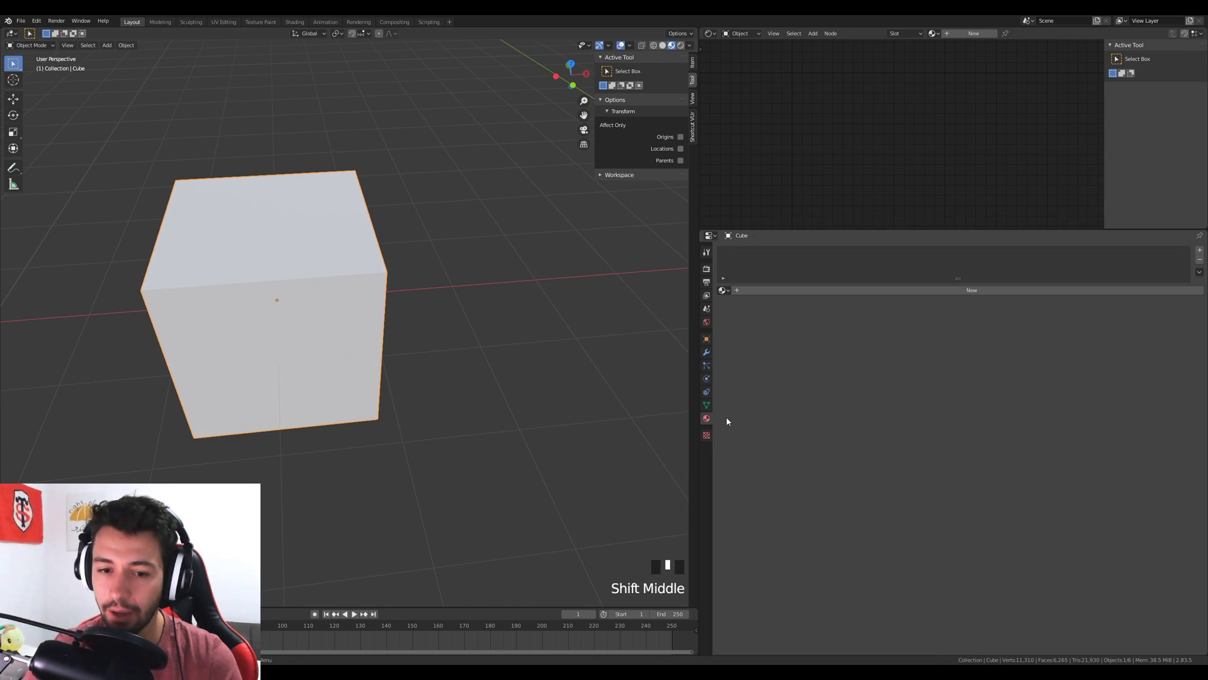
click(707, 353)
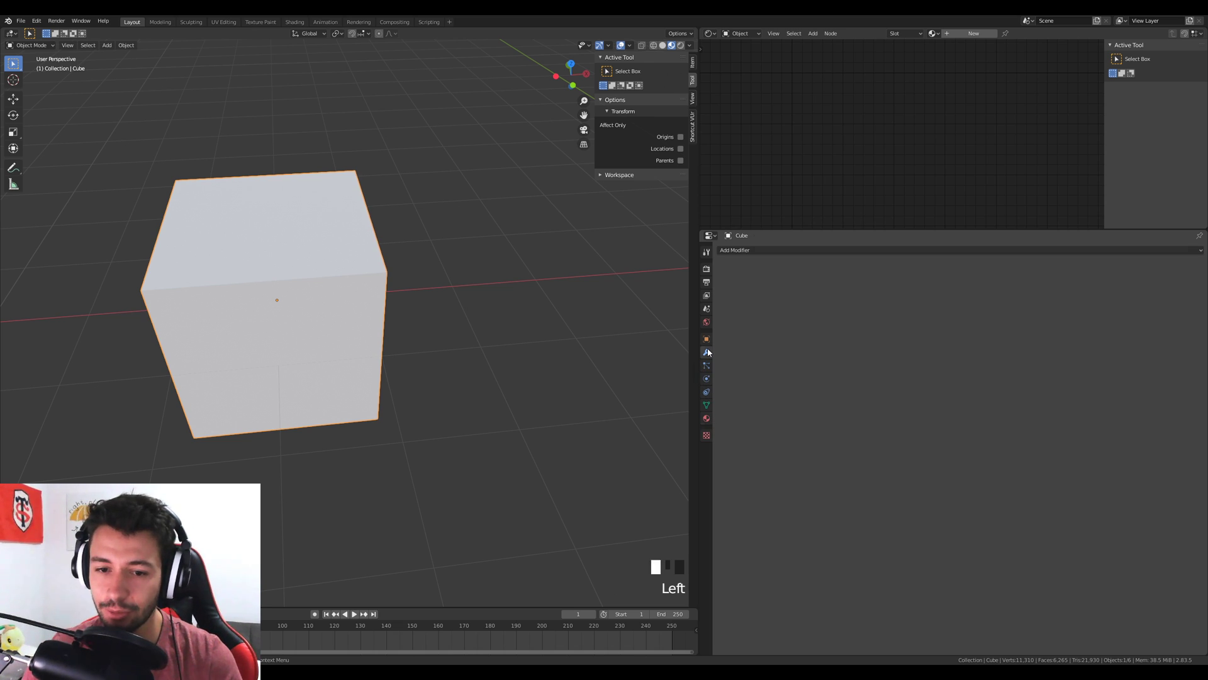
click(771, 250)
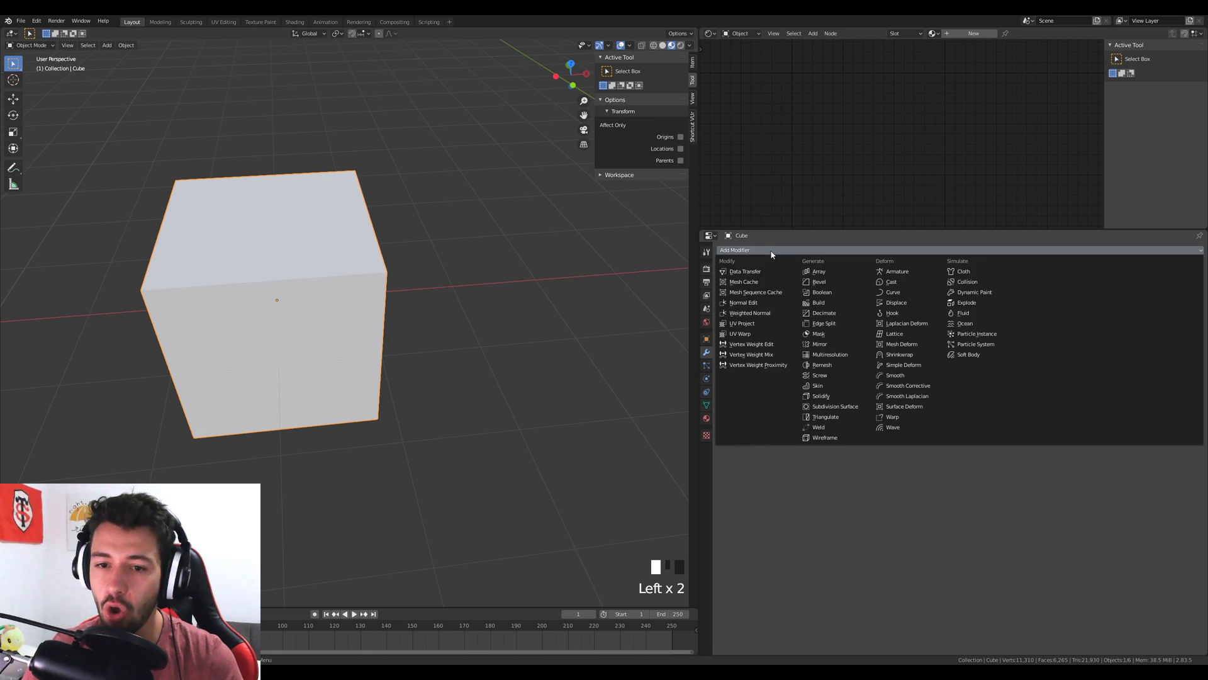
click(841, 291)
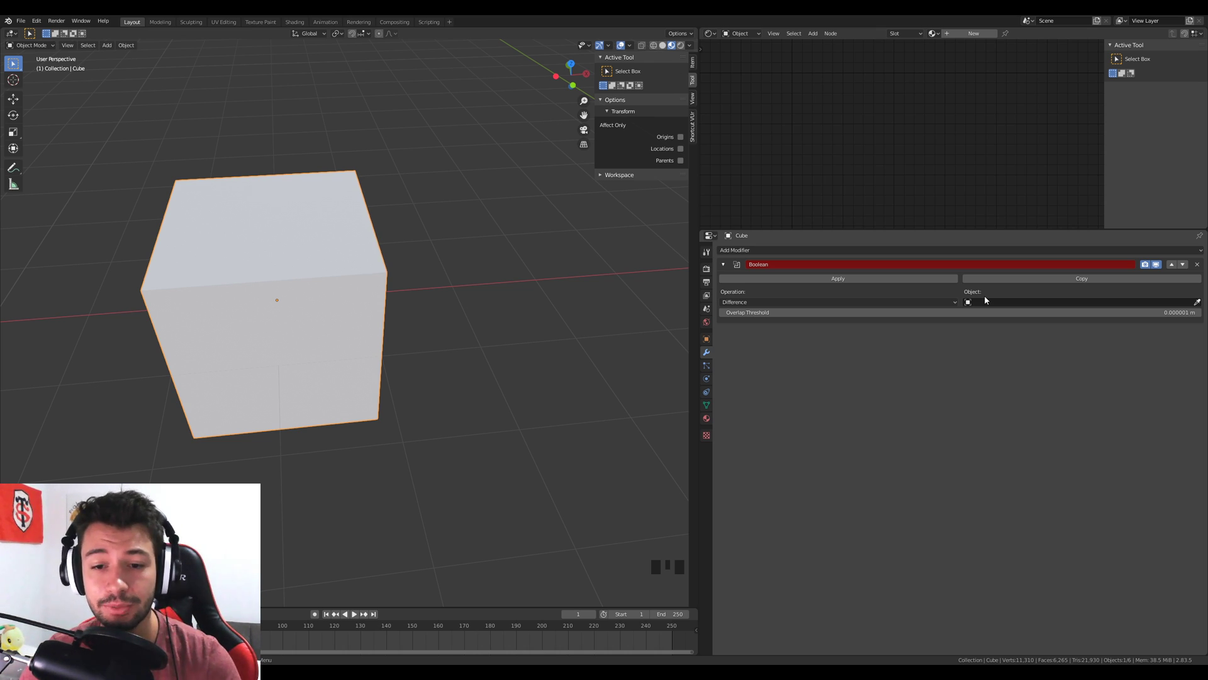
click(789, 303)
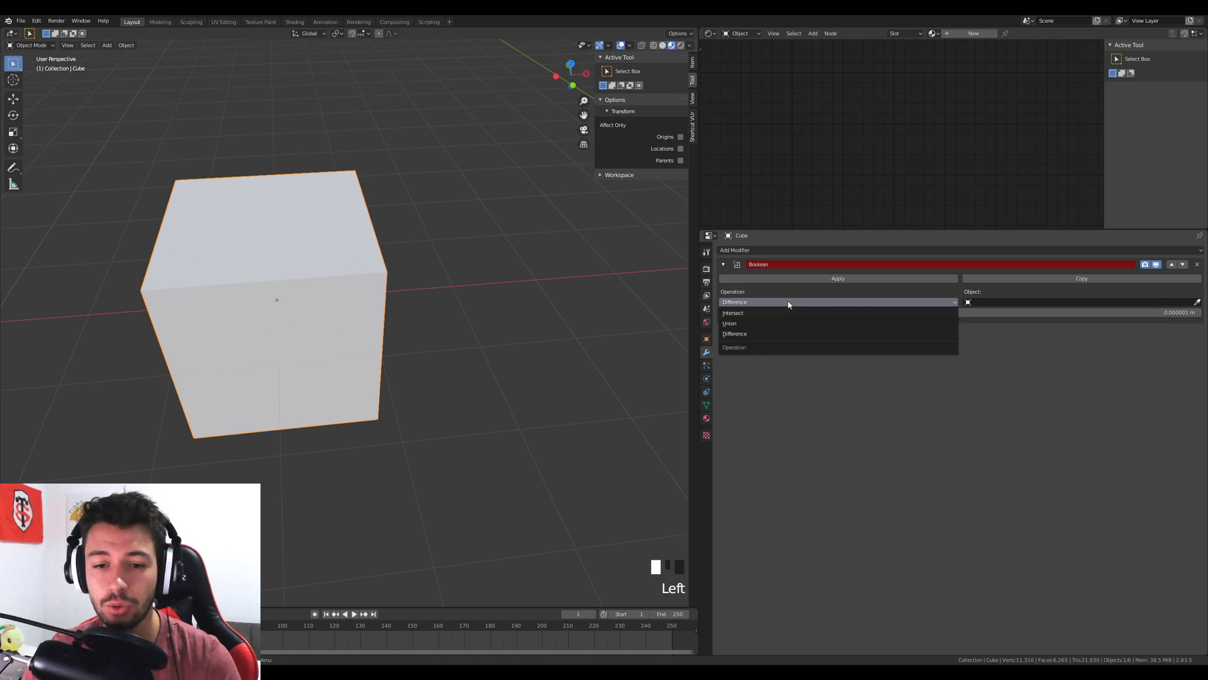
Annotate two overlapping ovals labelled A and B in top view below the cube, and hatch the part of A outside B
scroll(431, 386, down, 5)
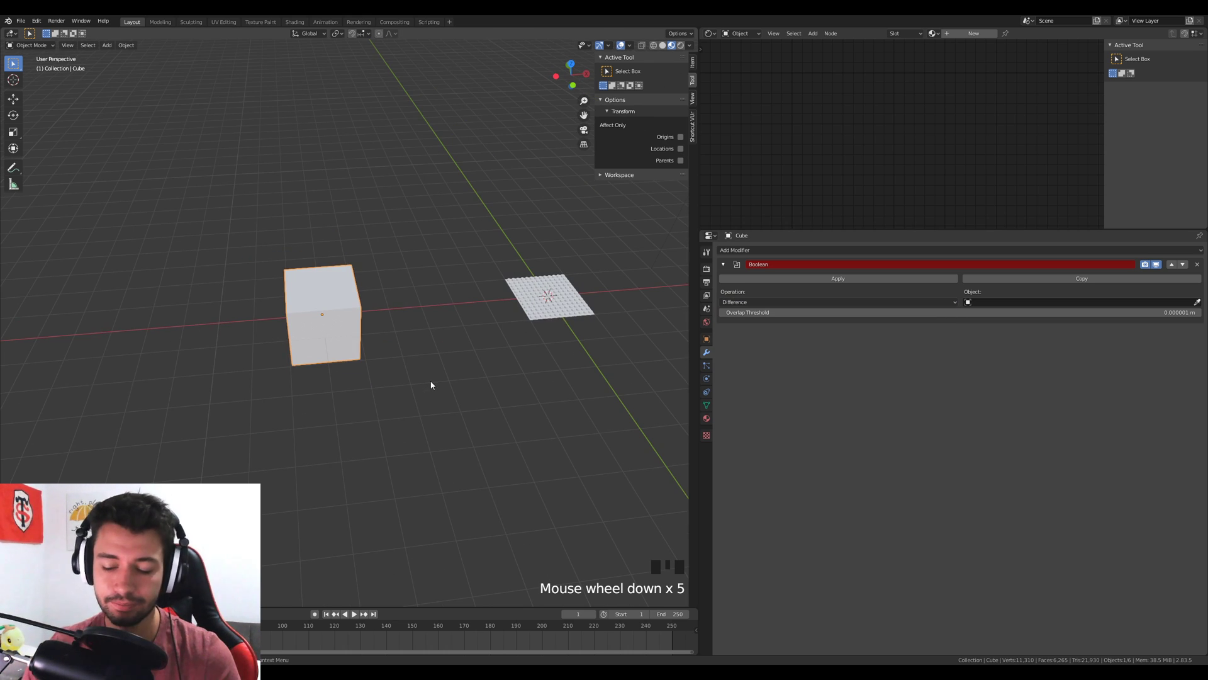
key(KP_7)
shift+middle_drag(418, 475, 460, 260)
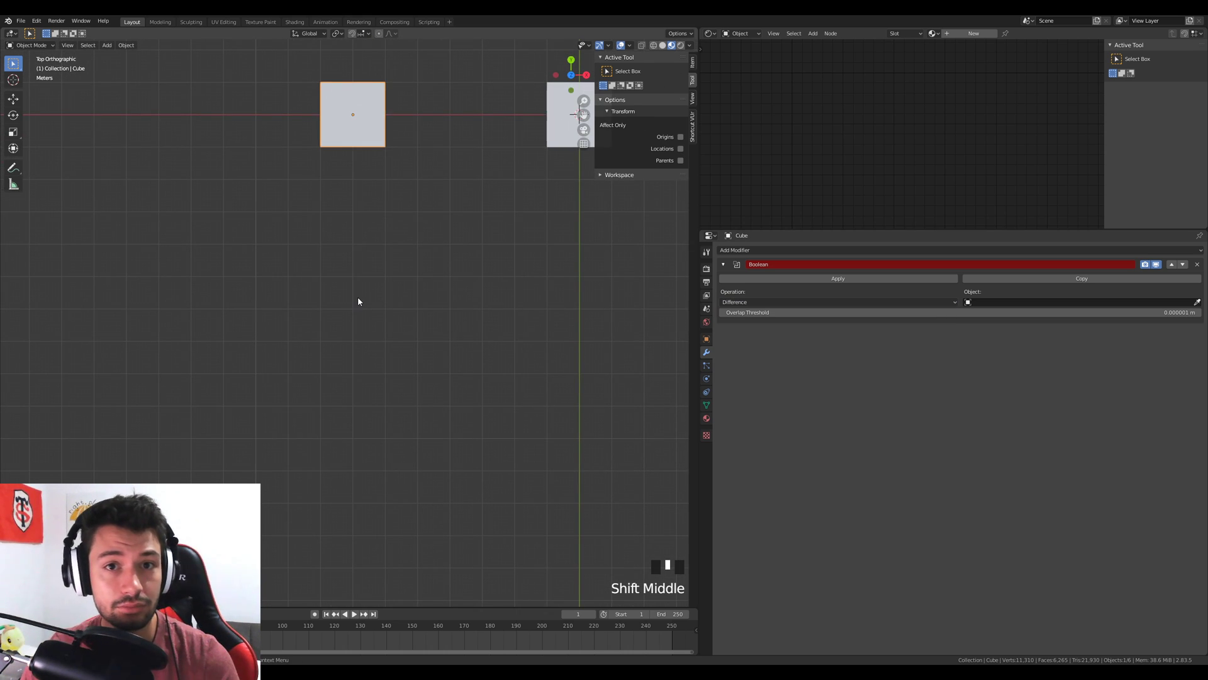
scroll(358, 301, down, 6)
scroll(358, 302, up, 4)
key(shift+a)
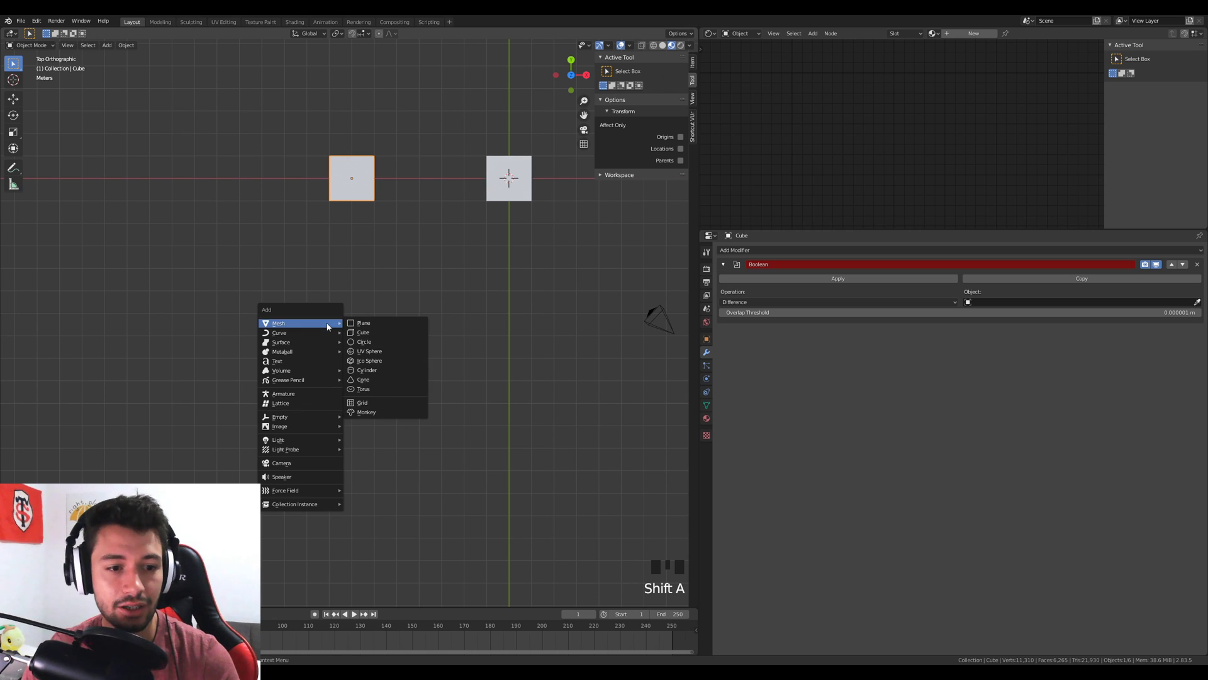
mouse_move(242, 345)
mouse_down()
mouse_move(247, 453)
mouse_move(243, 345)
mouse_up()
mouse_move(410, 329)
mouse_down()
mouse_move(356, 323)
mouse_move(406, 338)
mouse_up()
drag(187, 422, 220, 406)
mouse_move(352, 376)
mouse_down()
mouse_move(352, 409)
mouse_move(380, 402)
mouse_move(368, 420)
mouse_up()
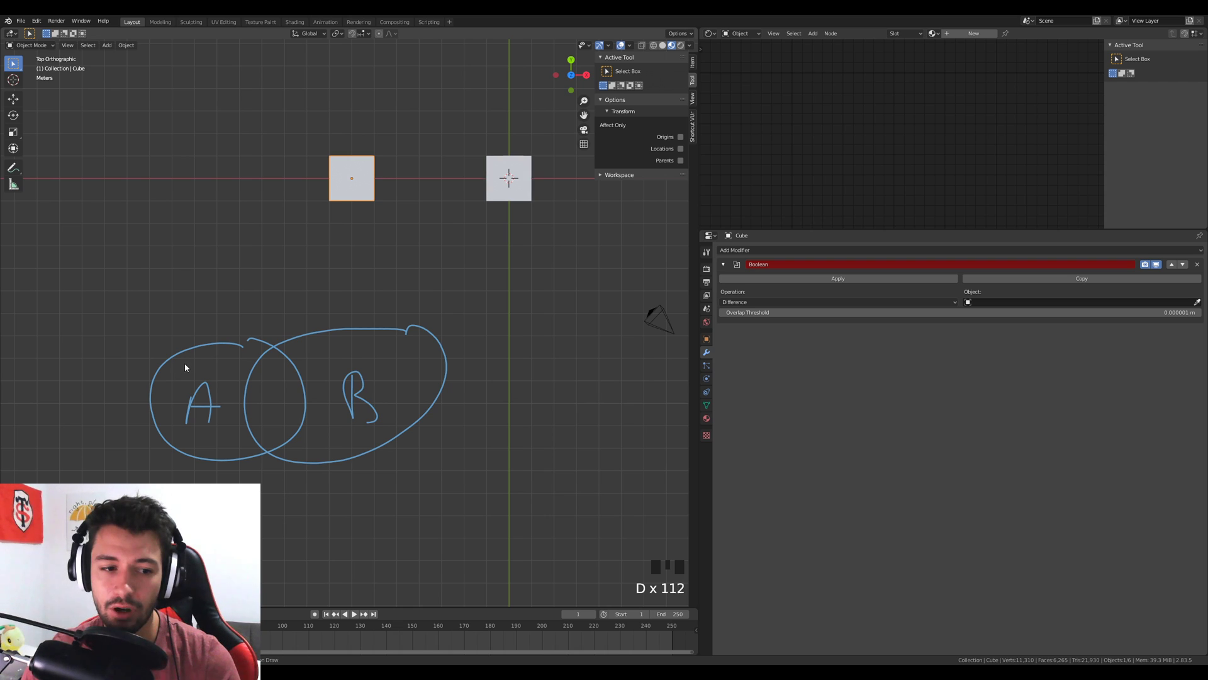
mouse_move(224, 355)
mouse_down()
mouse_move(183, 387)
mouse_move(211, 433)
mouse_up()
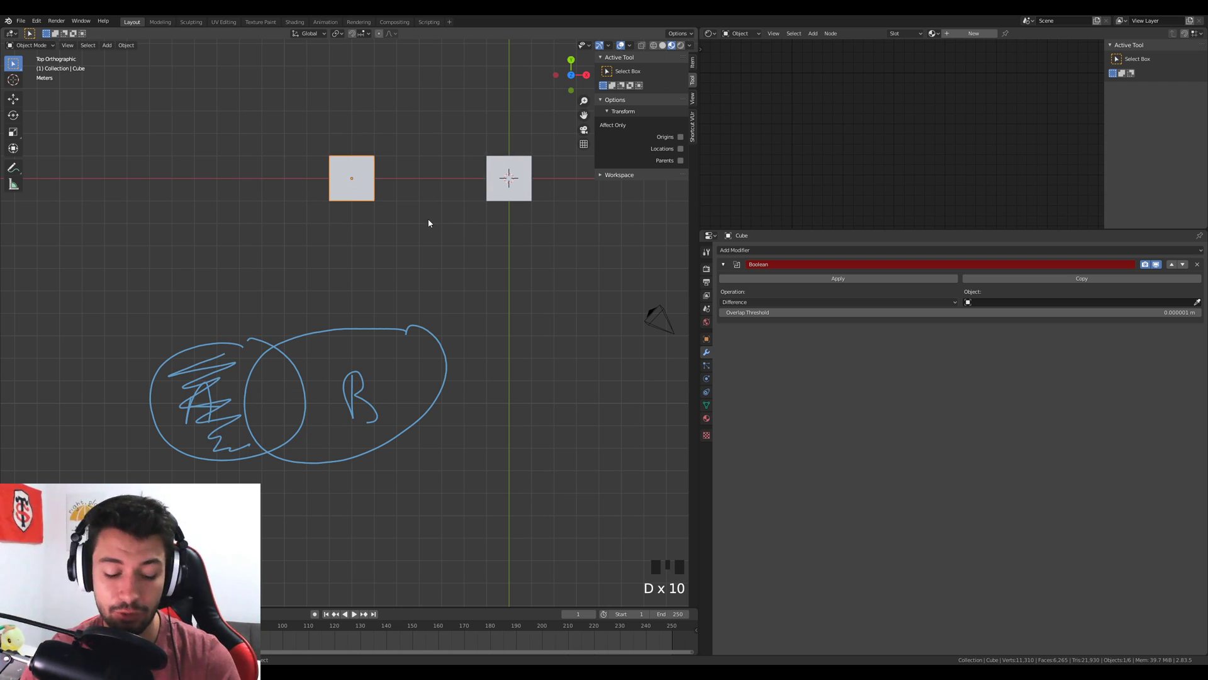
Undo the hatching in oval A, scribble across both ovals to illustrate Union, and undo that scribble
key(ctrl+z)
click(799, 303)
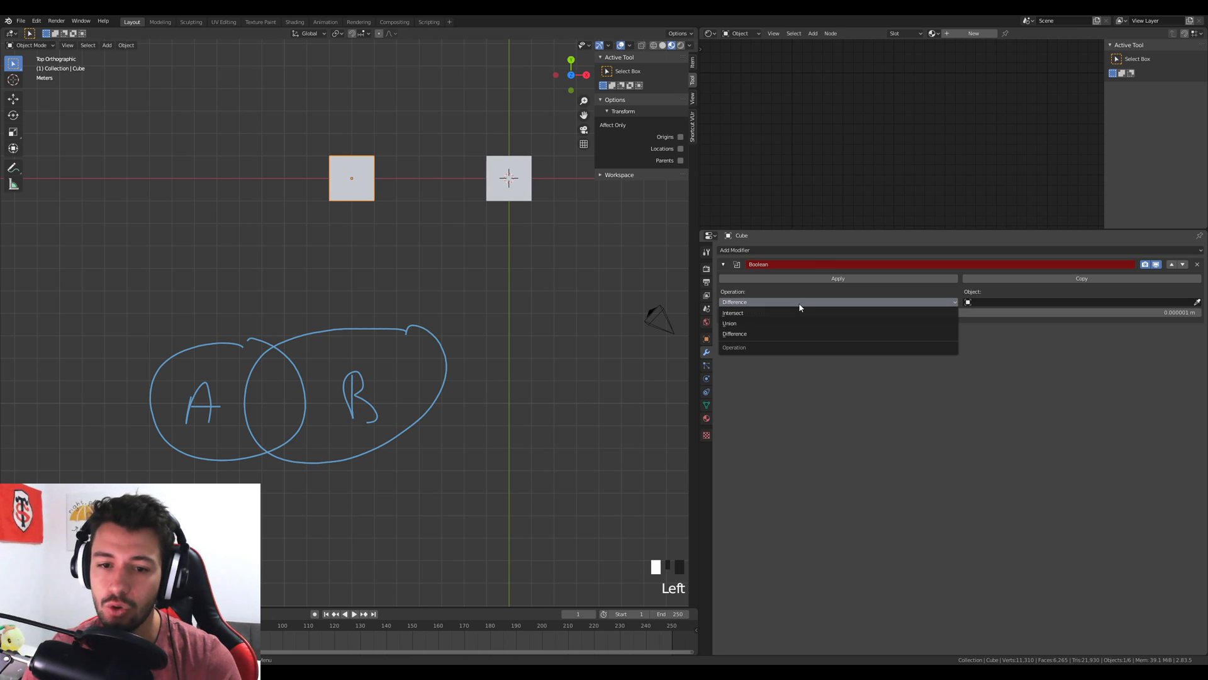
mouse_move(165, 392)
mouse_down()
mouse_move(263, 377)
mouse_move(437, 392)
mouse_up()
key(ctrl+z)
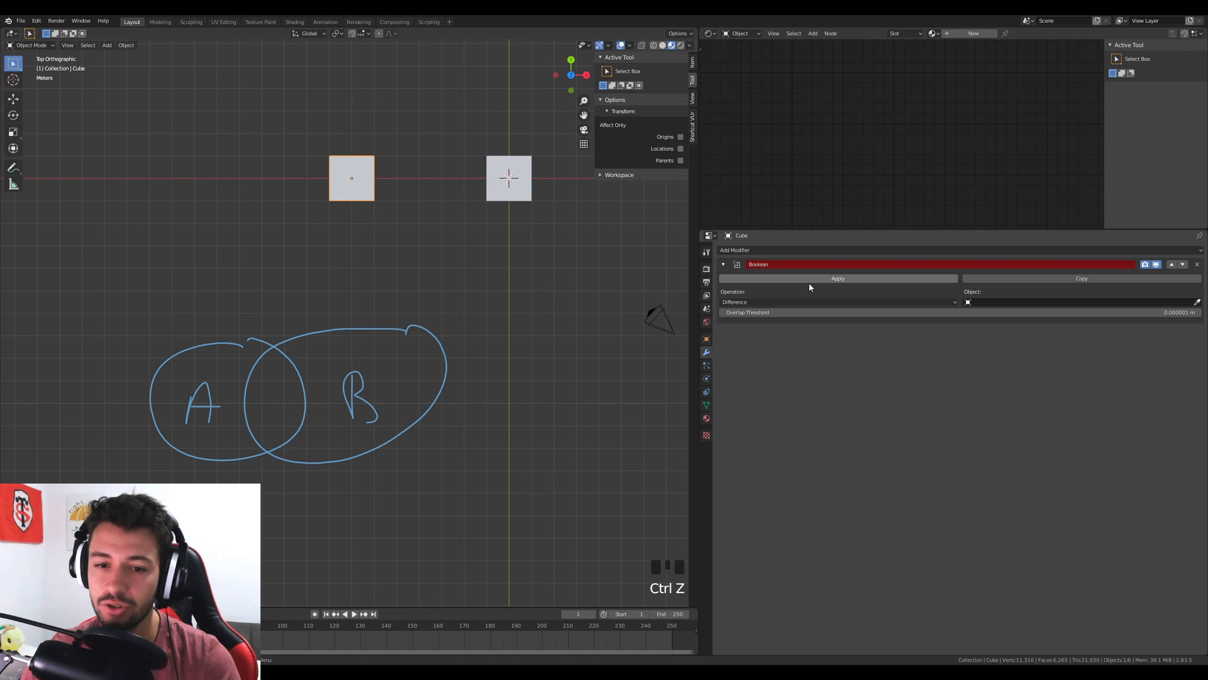
Set the cube's Boolean operation to Intersect and hatch the overlap between ovals A and B
click(783, 303)
click(742, 313)
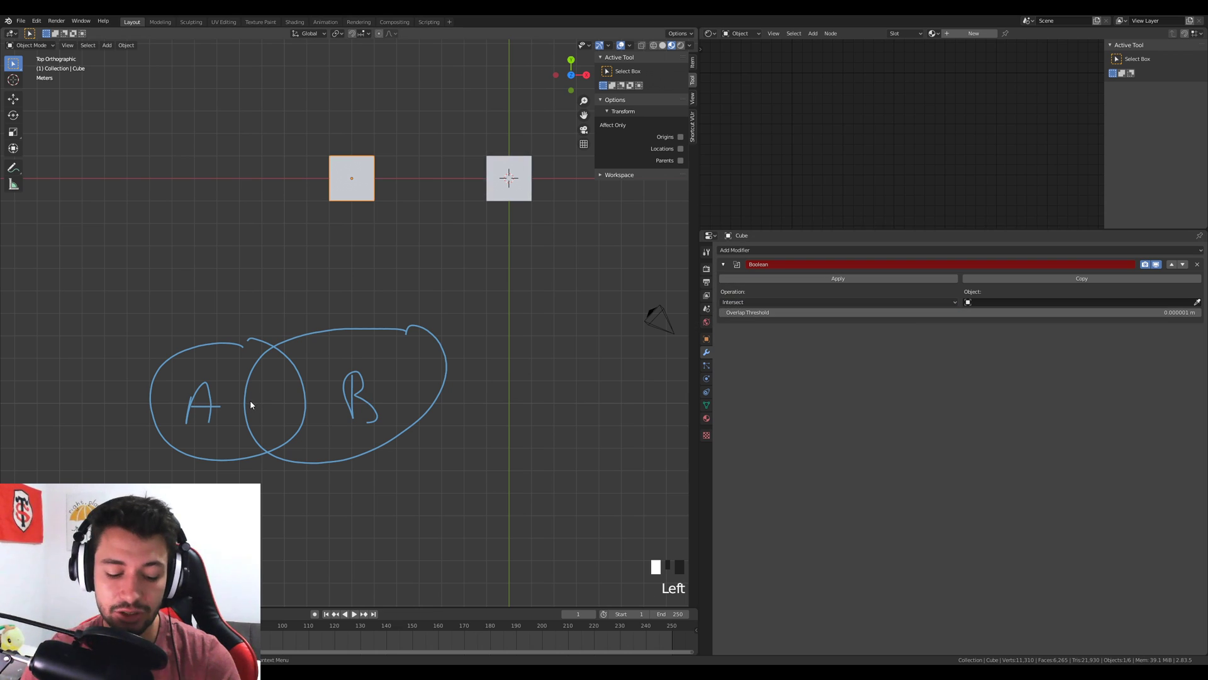
drag(263, 367, 284, 380)
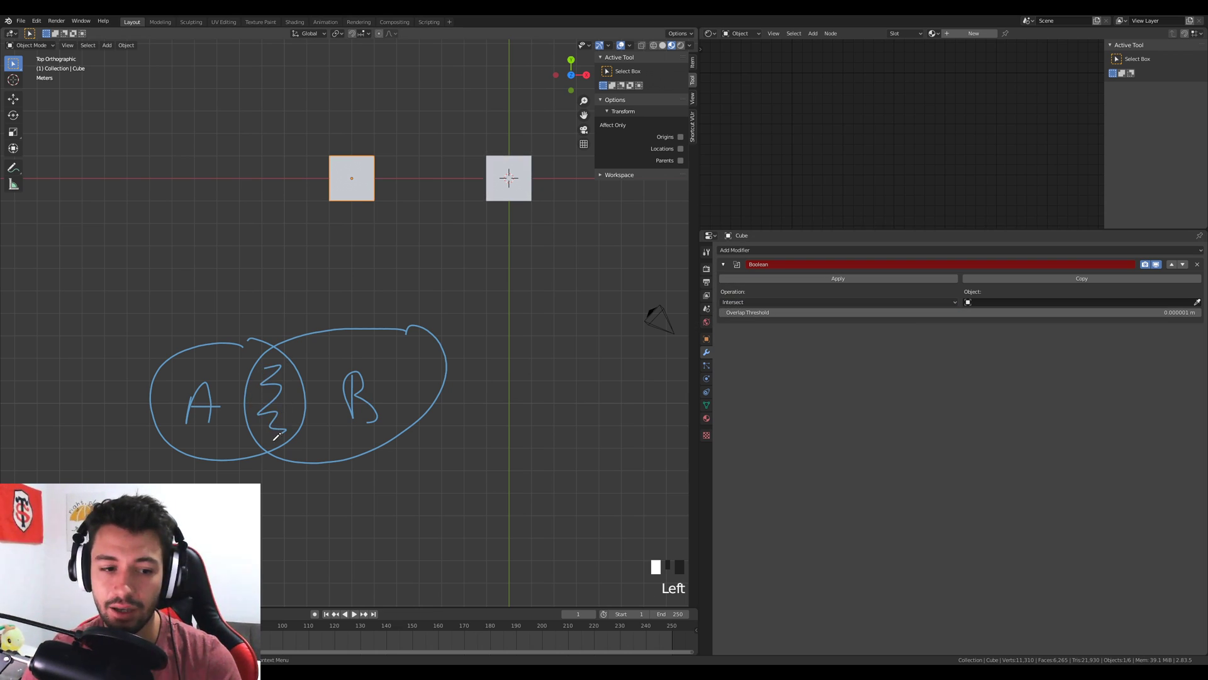
Undo the Intersect setting and all the annotation strokes, including both ovals and their letters
key(ctrl+z)
key(ctrl+z)
key(ctrl+z)
key(ctrl+z)
key(ctrl+z)
key(ctrl+z)
key(ctrl+z)
key(ctrl+z)
key(ctrl+z)
key(ctrl+z)
Assign the invisible sphere as the target object of the cube's Difference Boolean and view the cut up close
scroll(378, 248, up, 3)
middle_drag(354, 277, 346, 243)
click(348, 244)
key(KP_Decimal)
scroll(331, 221, down, 4)
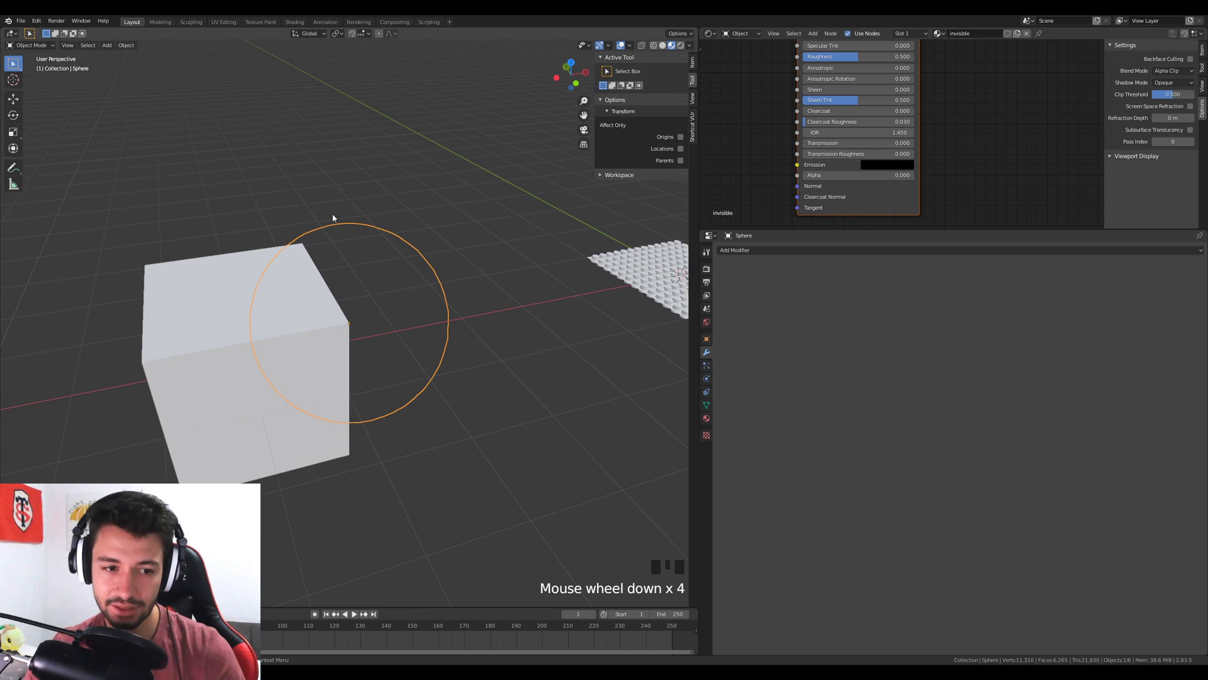
click(229, 339)
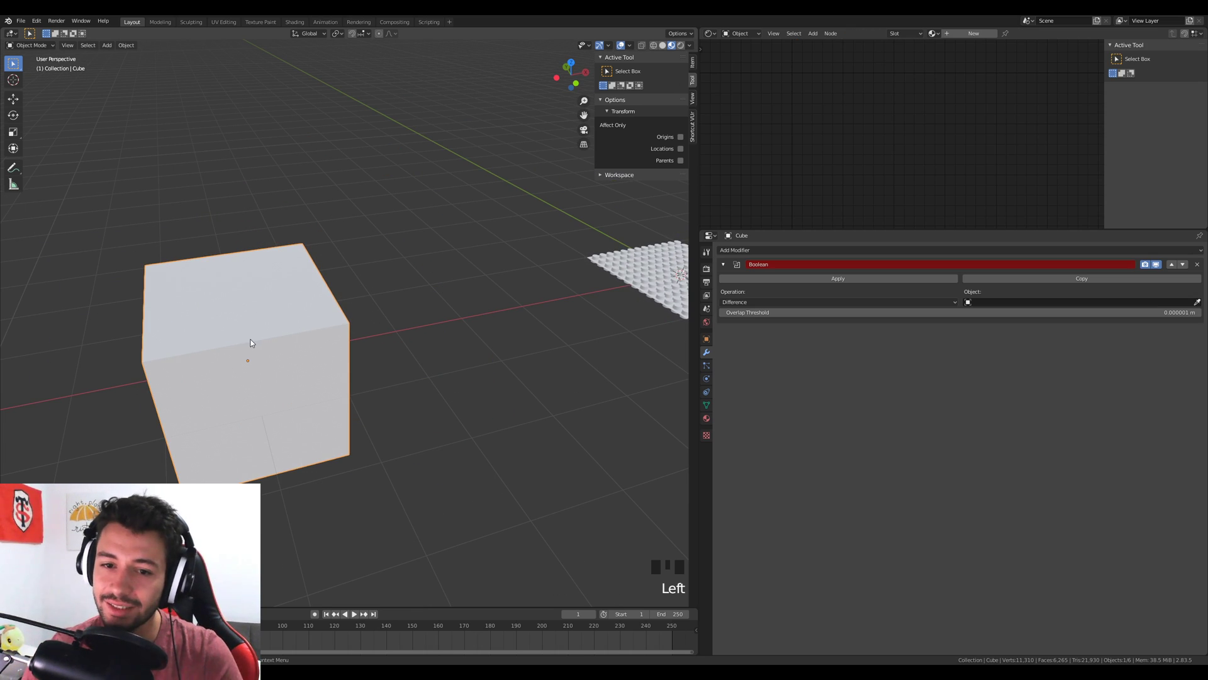
click(1197, 302)
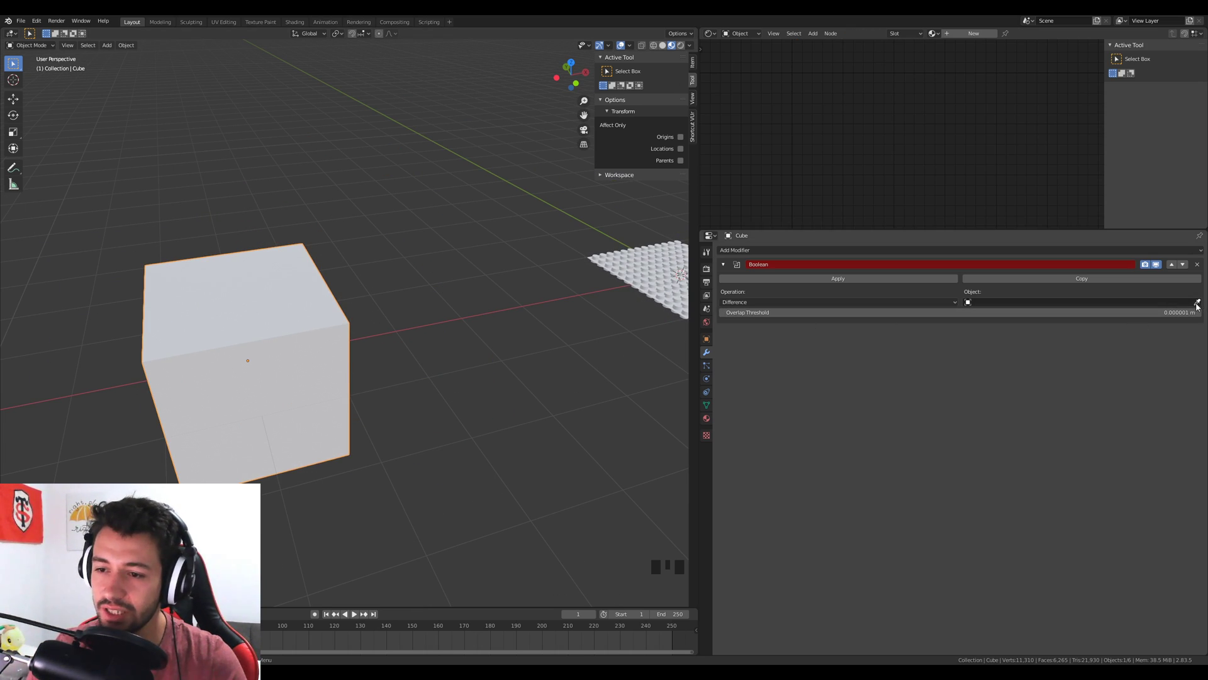
click(376, 292)
mouse_move(377, 359)
middle_down()
mouse_move(391, 361)
mouse_move(386, 336)
mouse_move(391, 353)
mouse_move(331, 362)
mouse_move(437, 359)
mouse_move(386, 353)
middle_up()
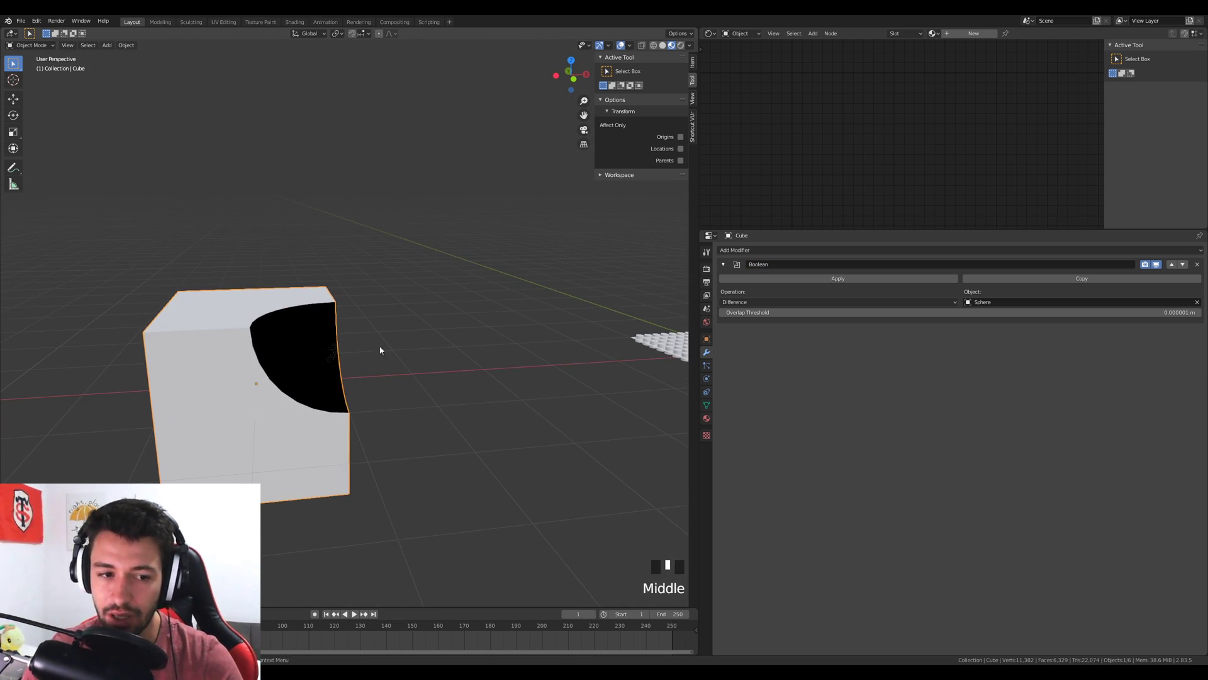
middle_drag(266, 361, 301, 364)
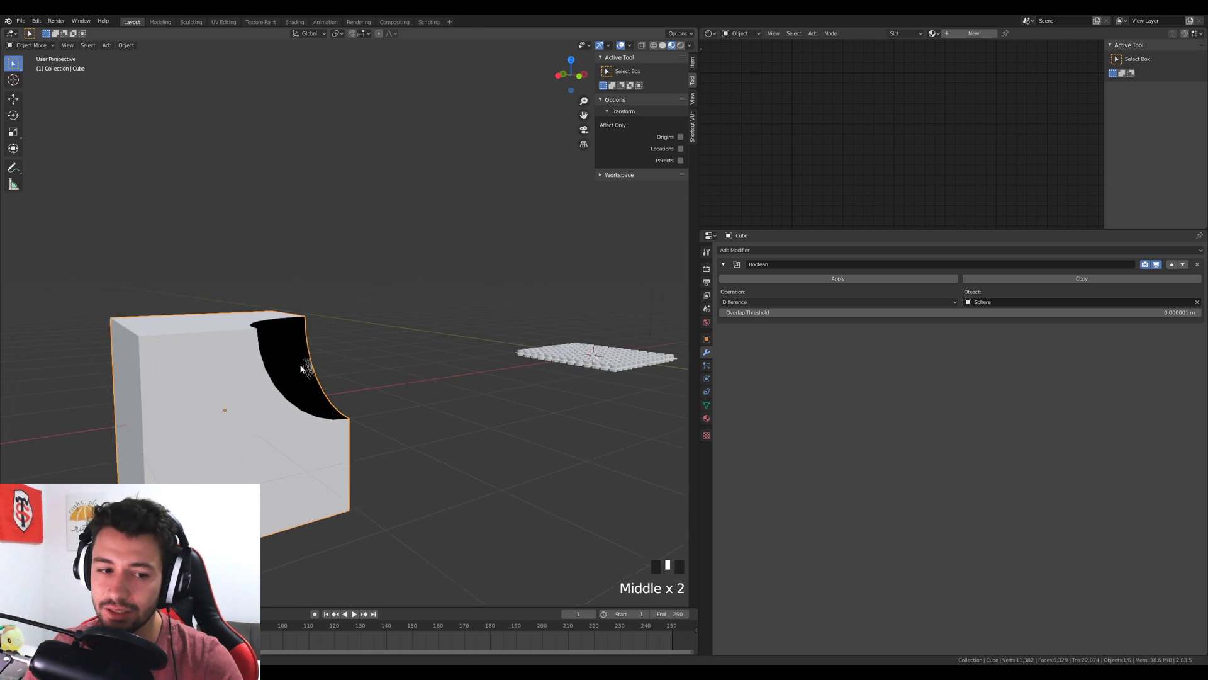
Try moving the sphere deeper into the cube to preview how the Boolean cut follows it
click(402, 361)
key(g)
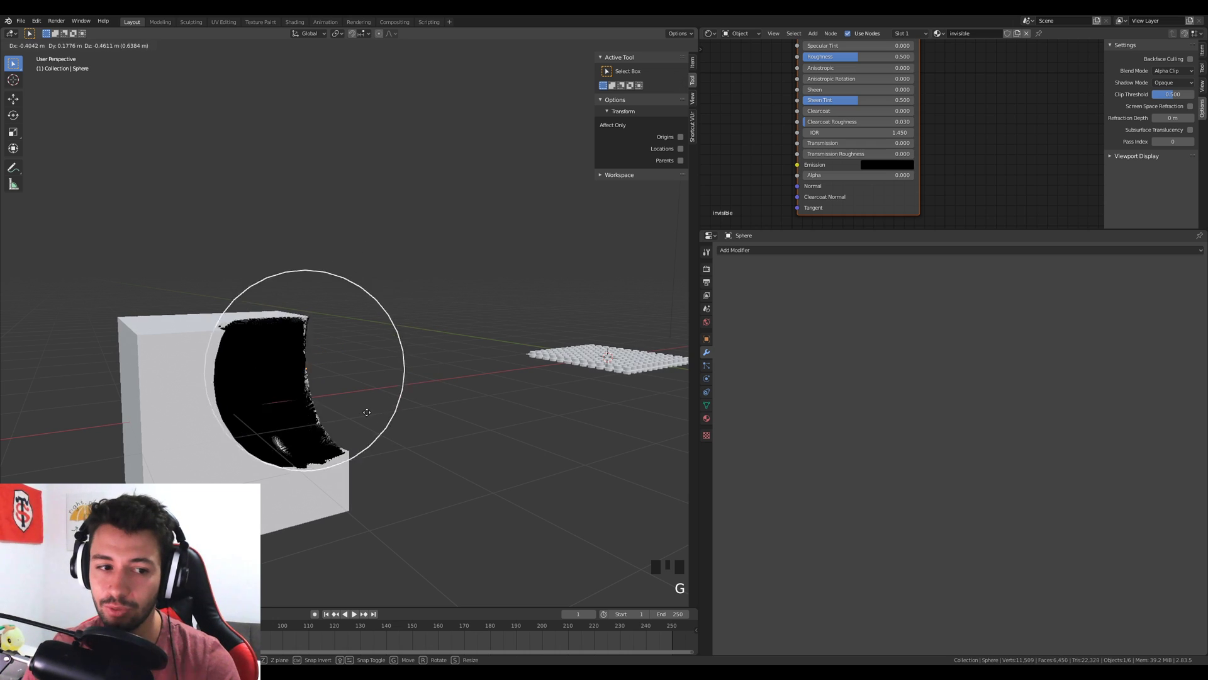
right_click(344, 399)
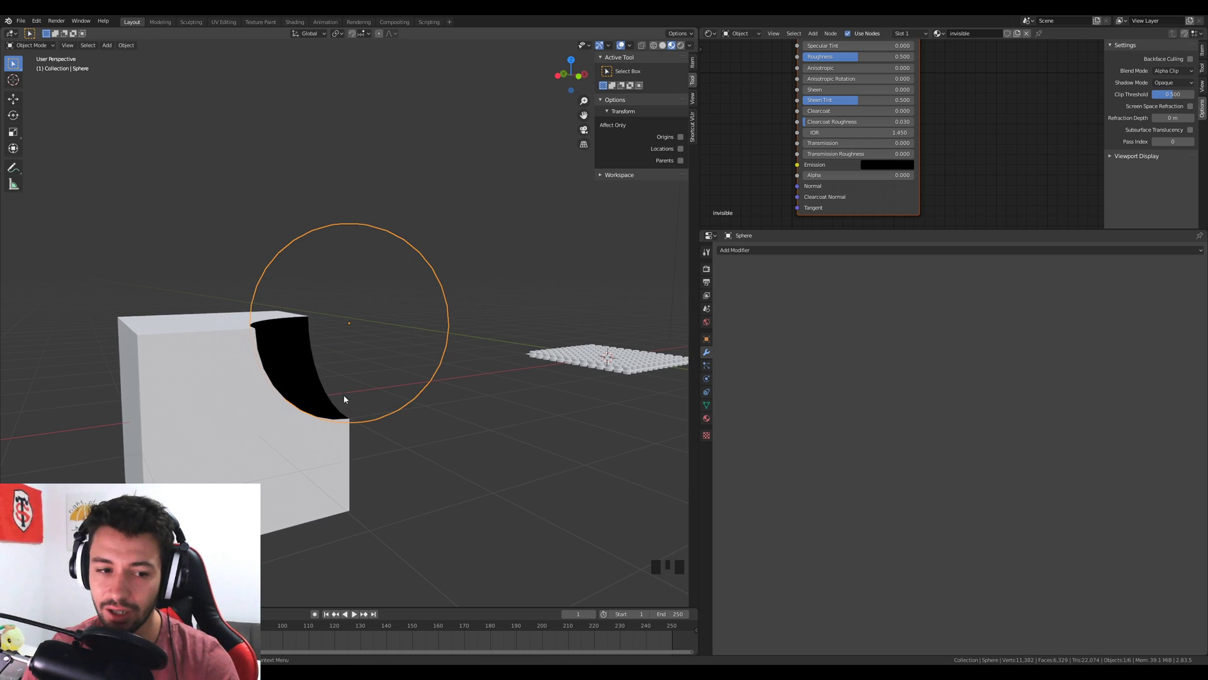
Try the Union and Intersect operations on the cube's Boolean modifier to compare their shapes
click(326, 363)
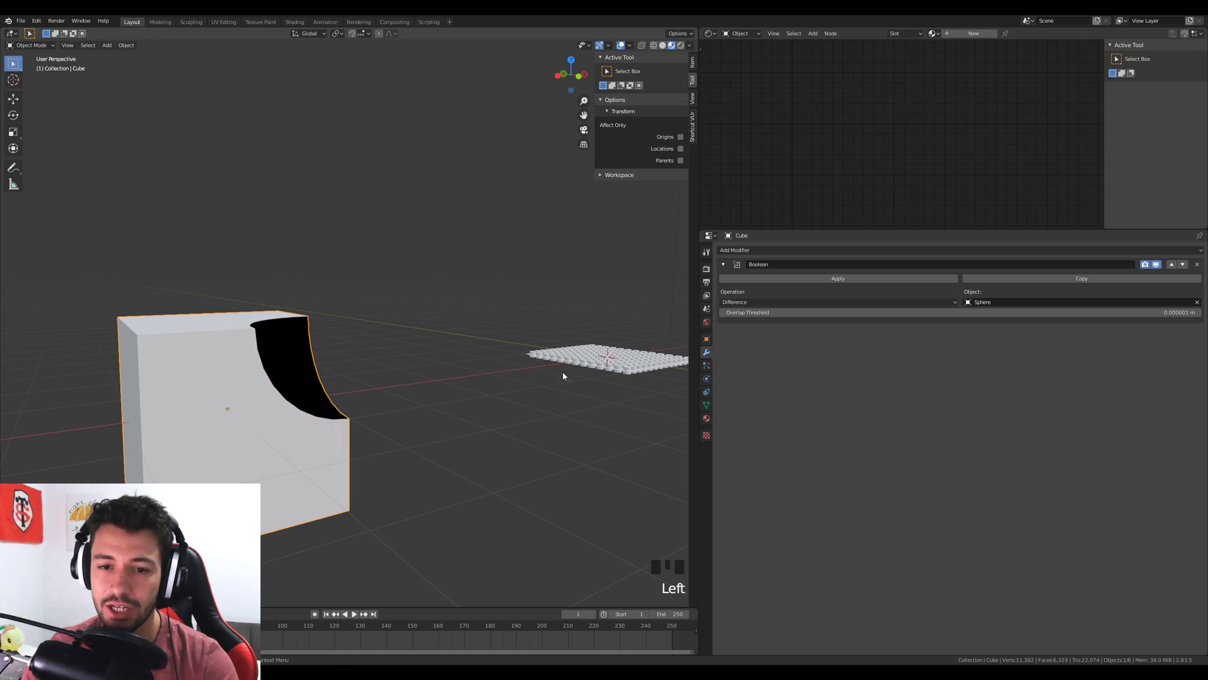
click(779, 303)
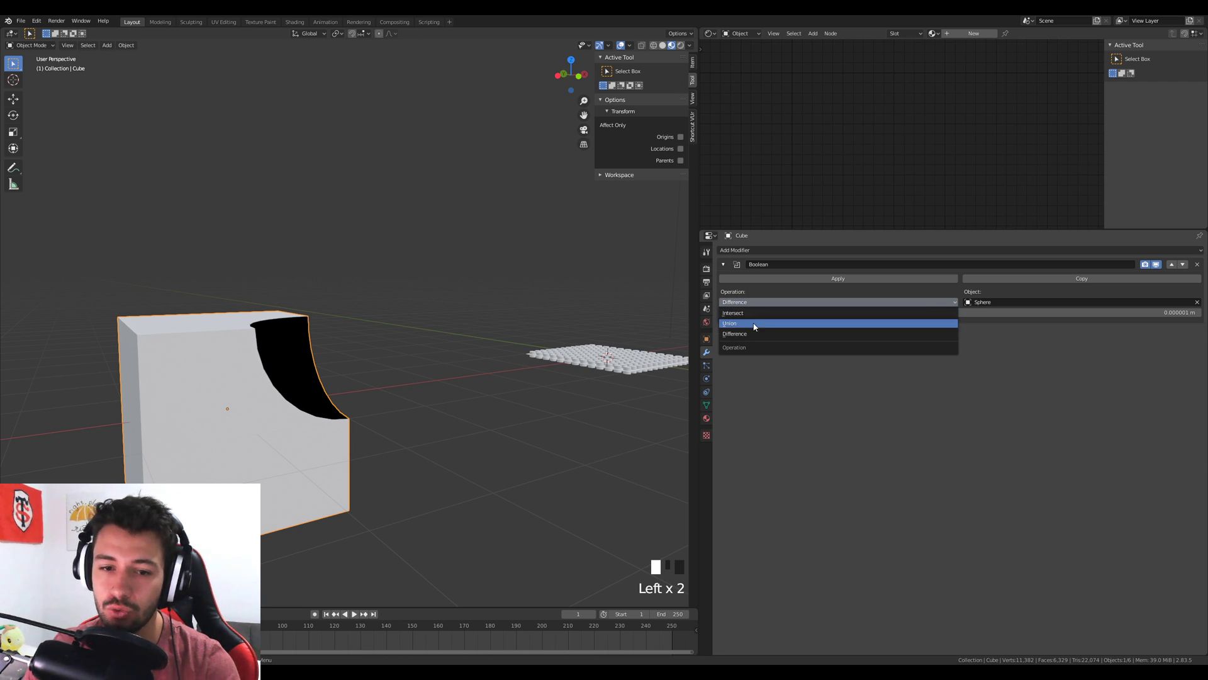
click(753, 322)
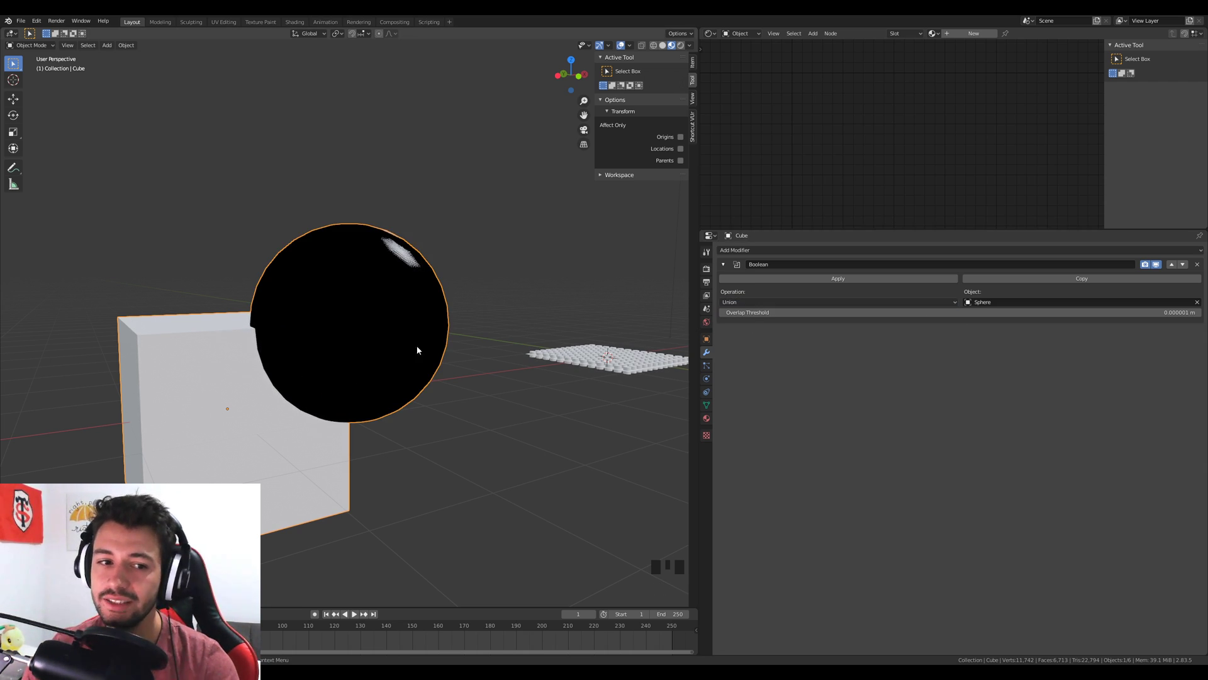
click(779, 304)
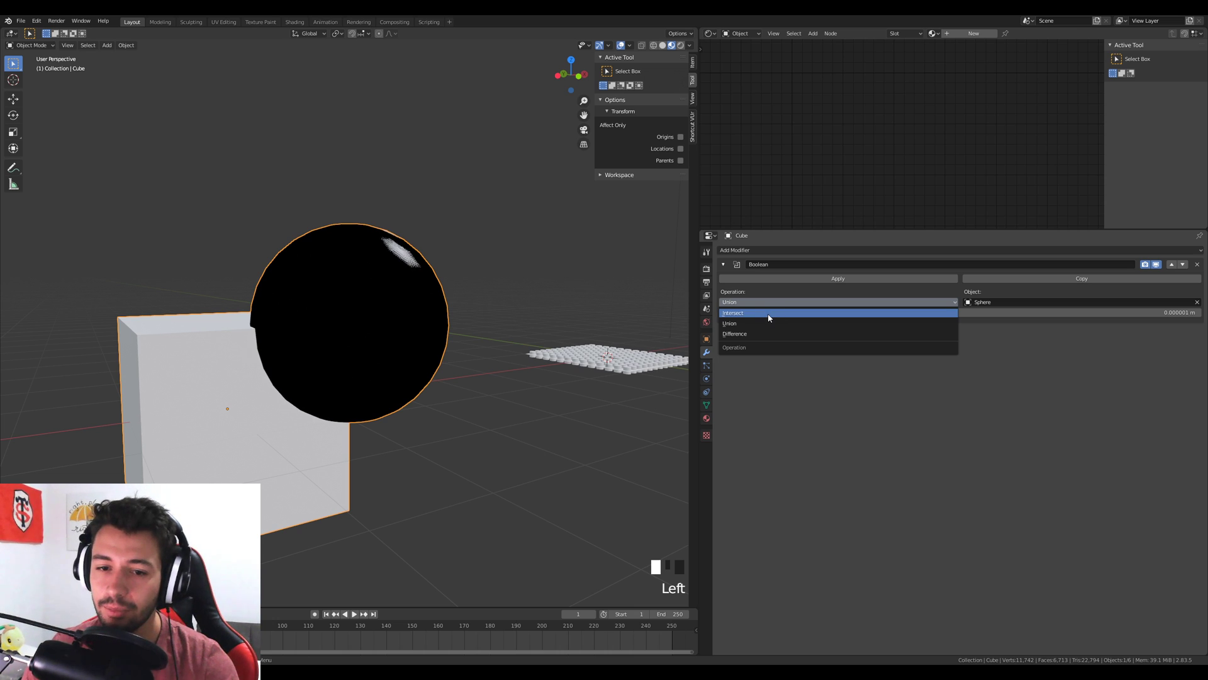
click(768, 313)
mouse_move(346, 387)
middle_down()
mouse_move(405, 376)
mouse_move(333, 388)
middle_up()
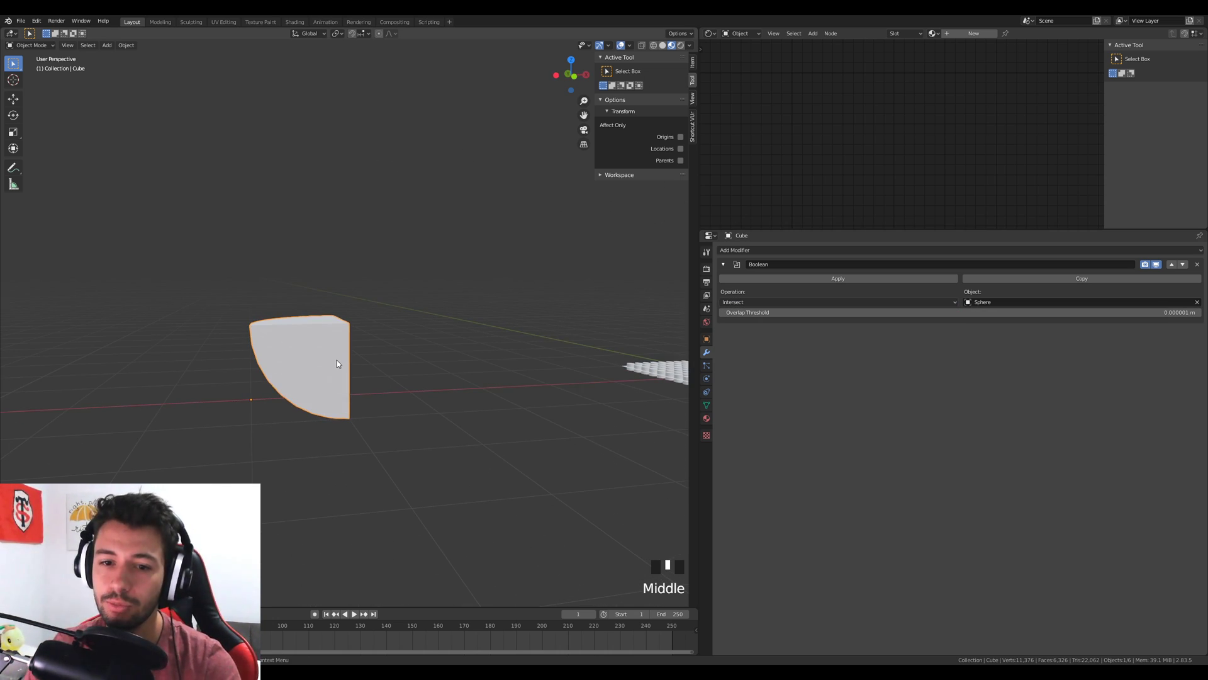
Set the cube's Boolean operation to Difference and apply the modifier
click(833, 302)
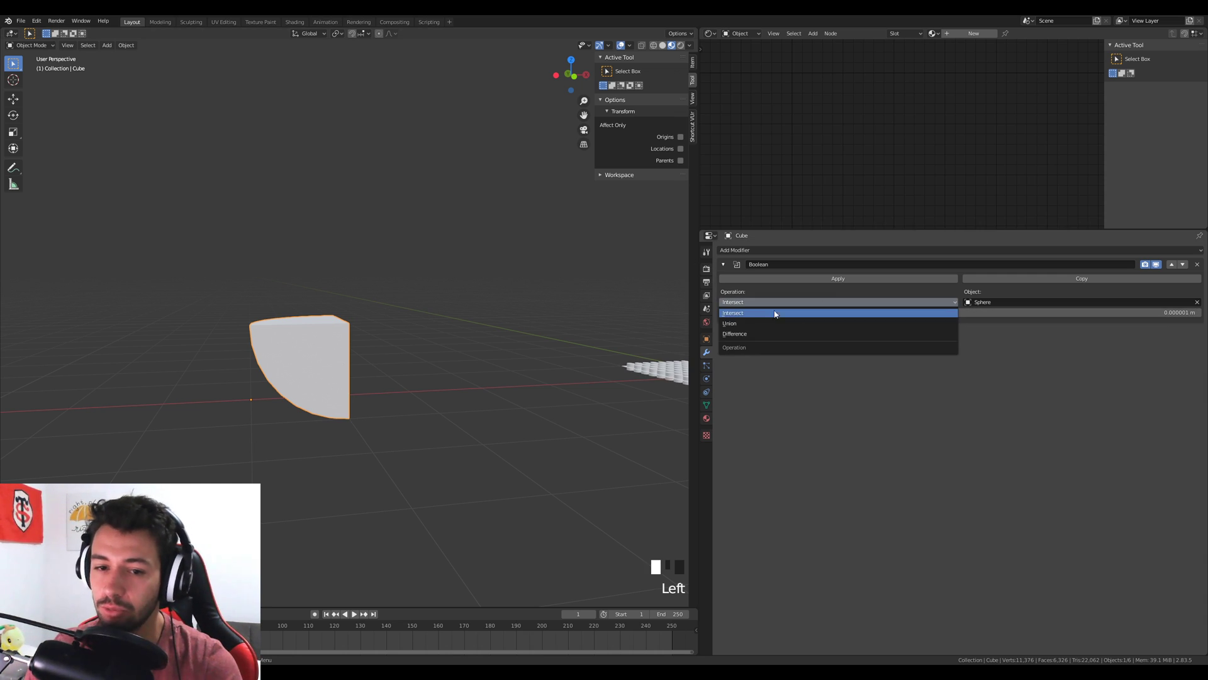
click(745, 334)
click(820, 279)
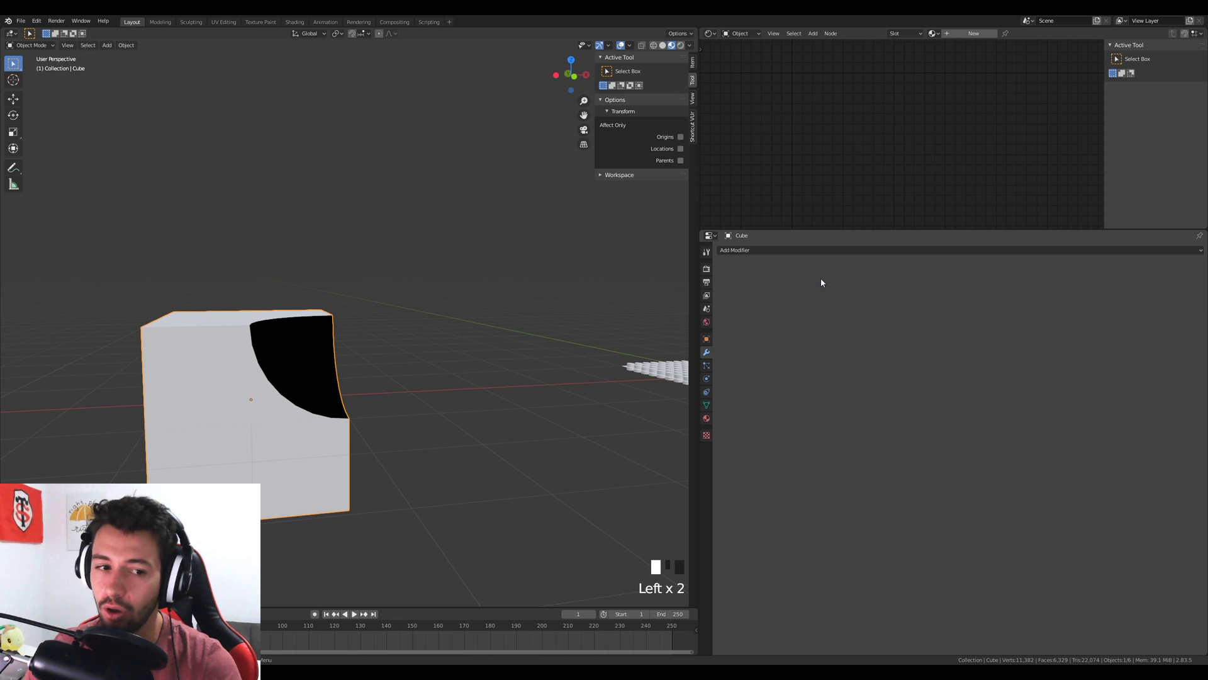
Delete the sphere and examine the cut cube's mesh in Edit Mode
click(362, 352)
key(Delete)
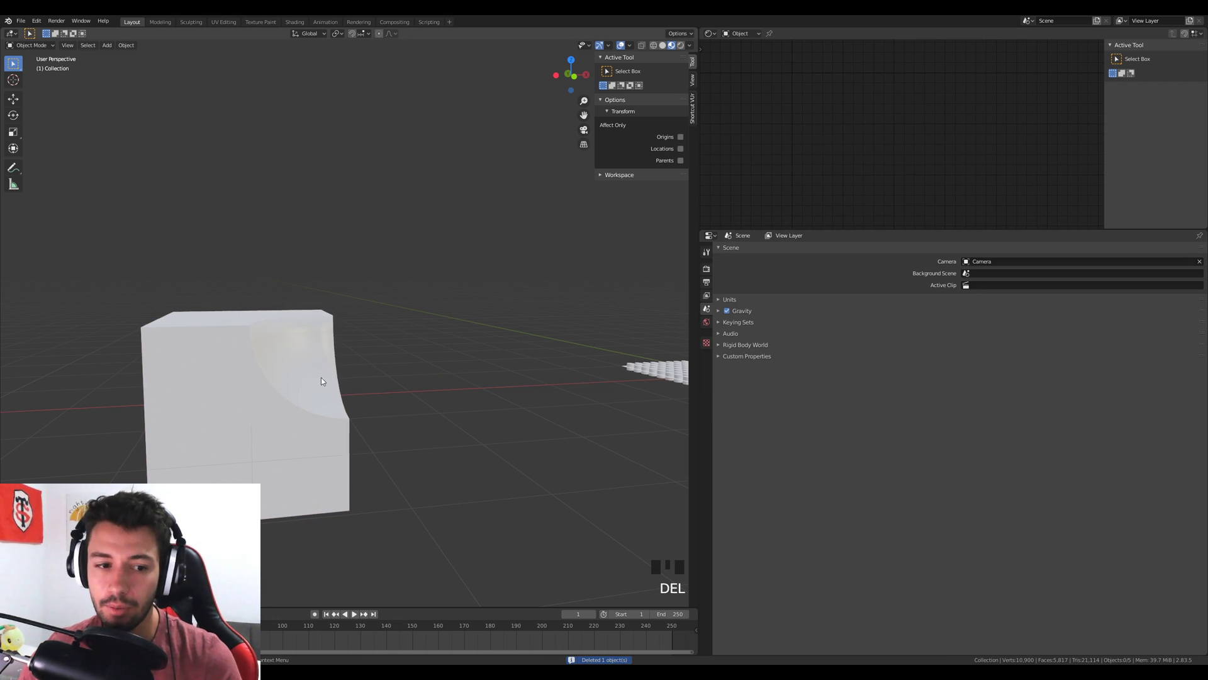
middle_drag(310, 356, 328, 395)
scroll(358, 354, up, 3)
click(317, 345)
middle_drag(315, 345, 334, 337)
key(Tab)
middle_drag(346, 445, 258, 410)
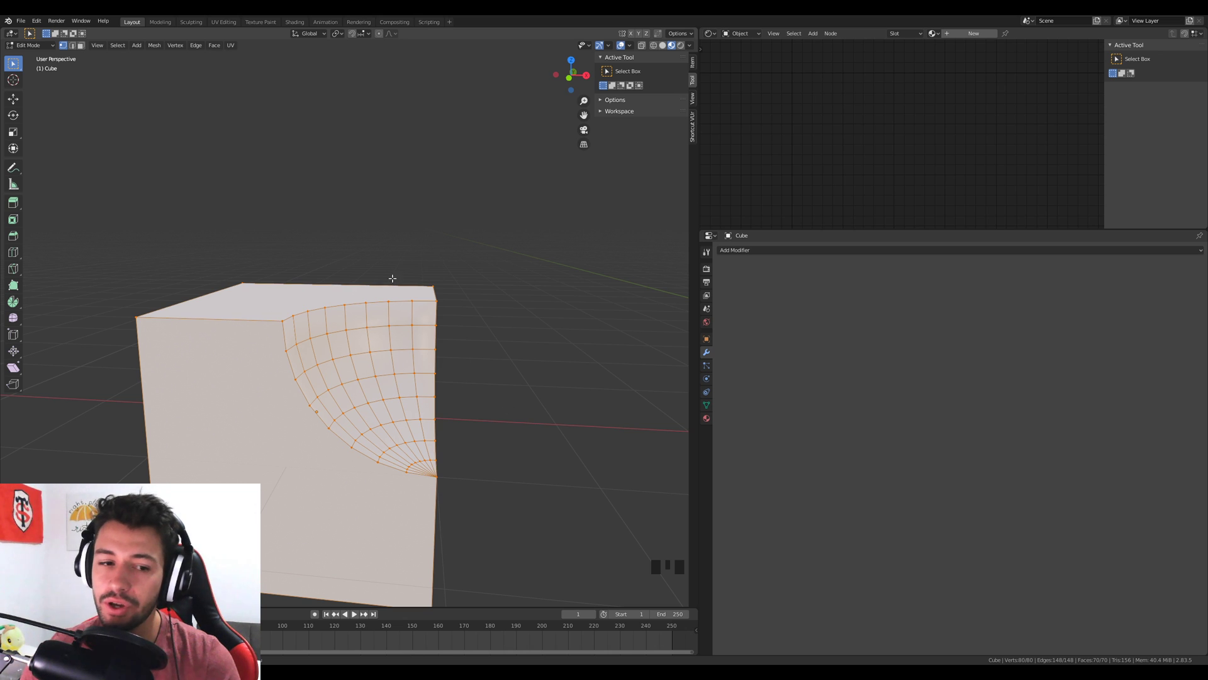
key(Tab)
Delete the cut cube, and select and frame the plane beneath the cylinder grid
key(Delete)
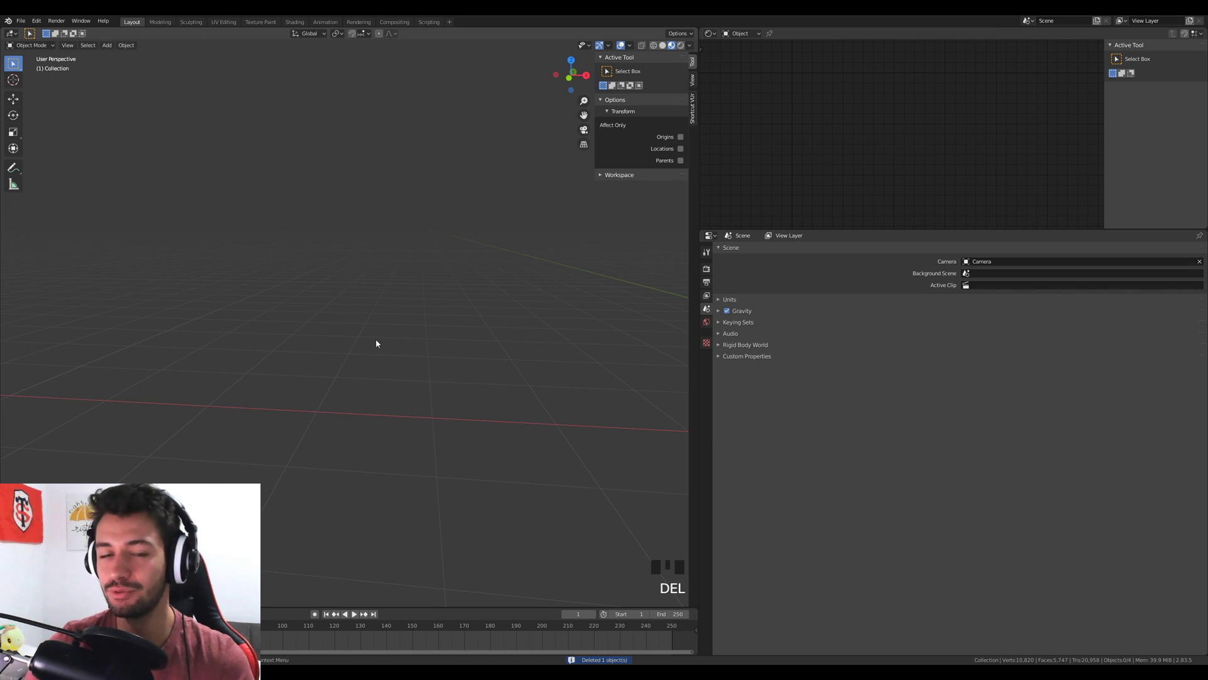
scroll(378, 342, down, 5)
shift+middle_drag(424, 364, 129, 409)
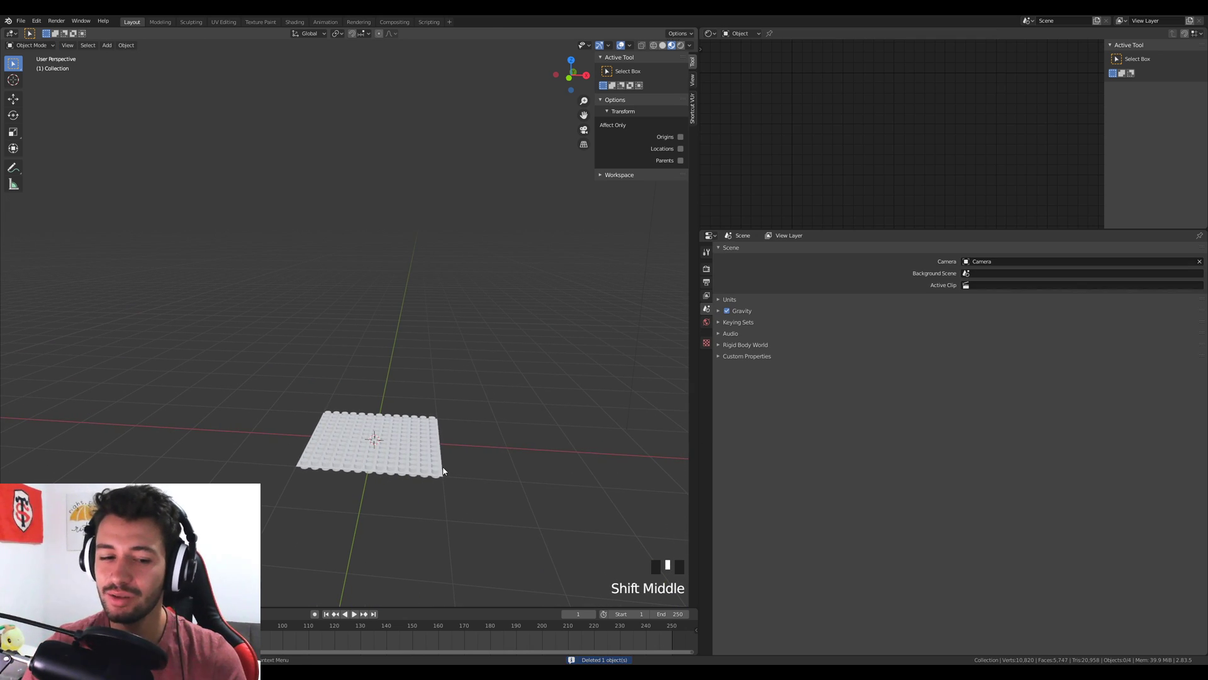
click(444, 471)
key(KP_Decimal)
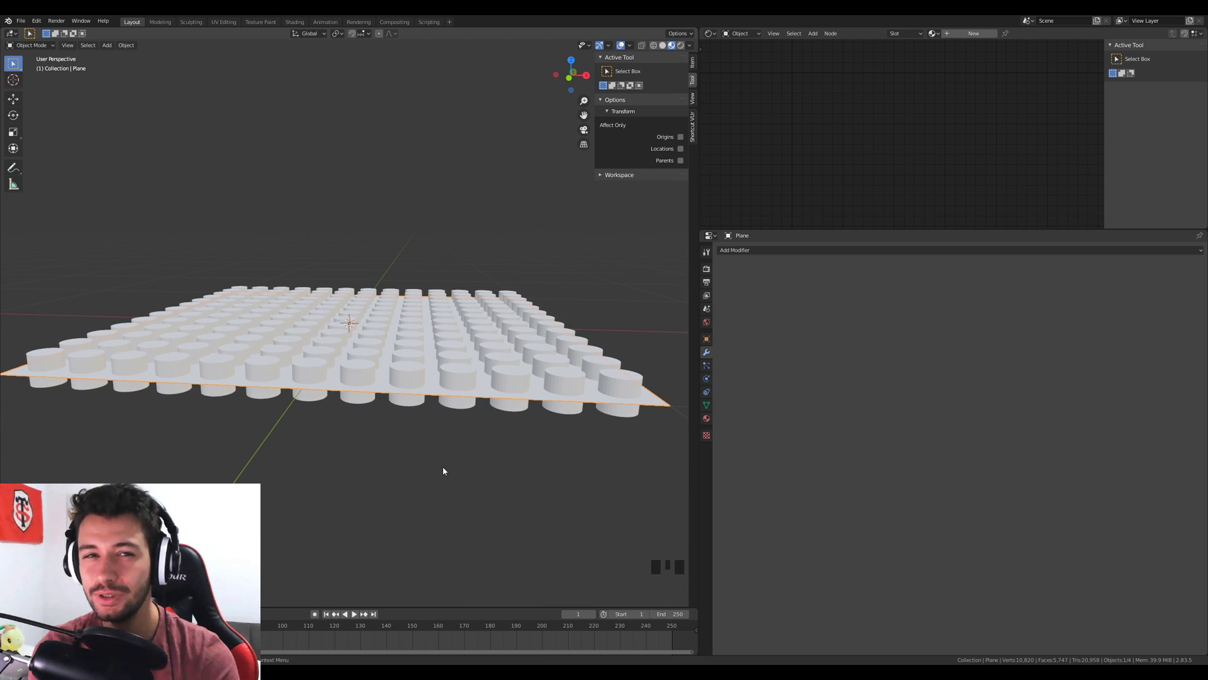
middle_drag(443, 471, 445, 509)
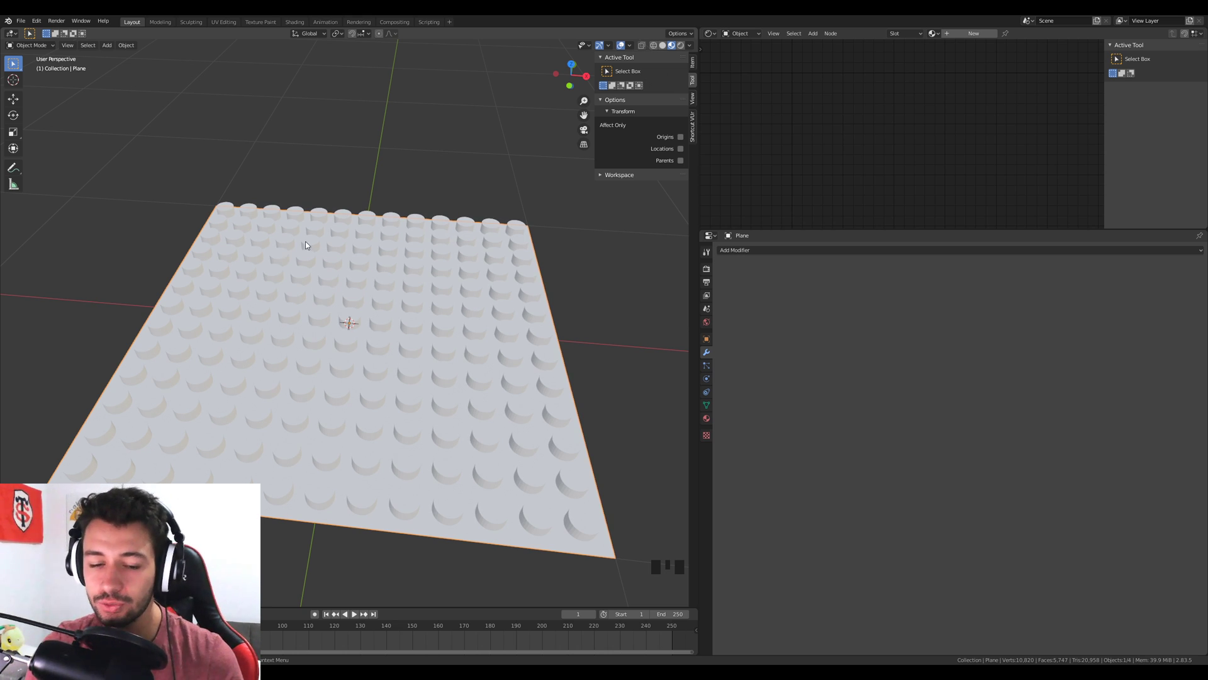
middle_drag(403, 365, 541, 399)
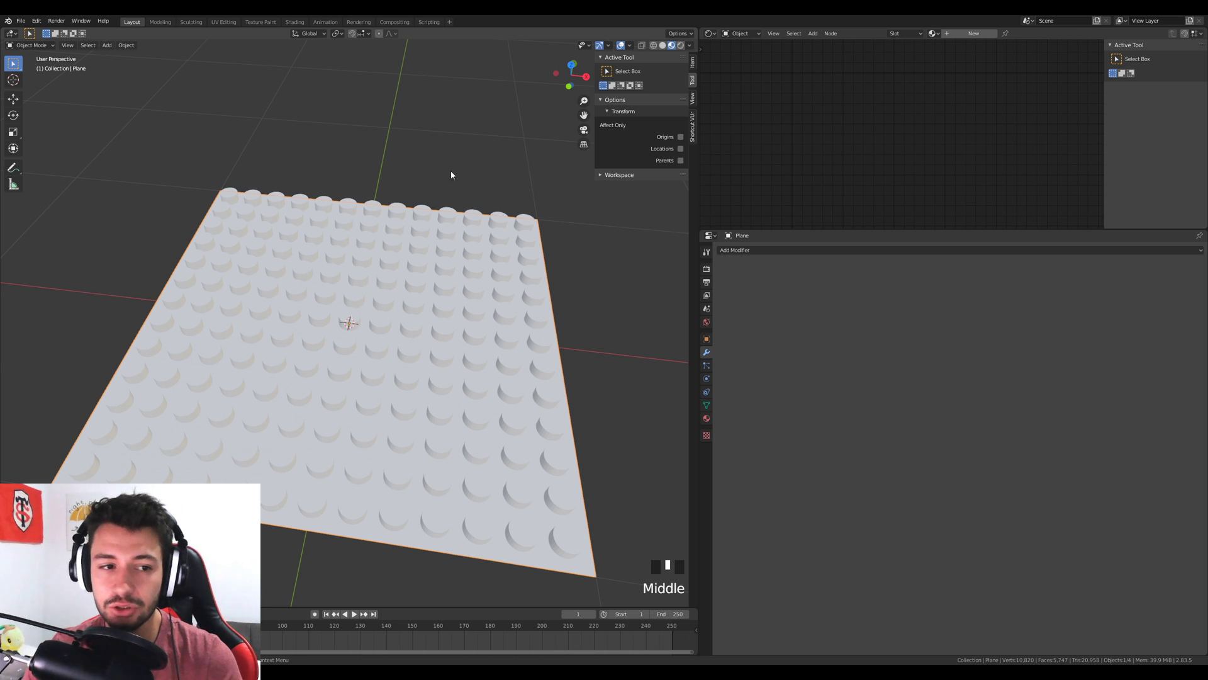
Add a Boolean modifier to the plane with the Difference operation and the arrayed cylinder as its object
click(780, 254)
click(846, 293)
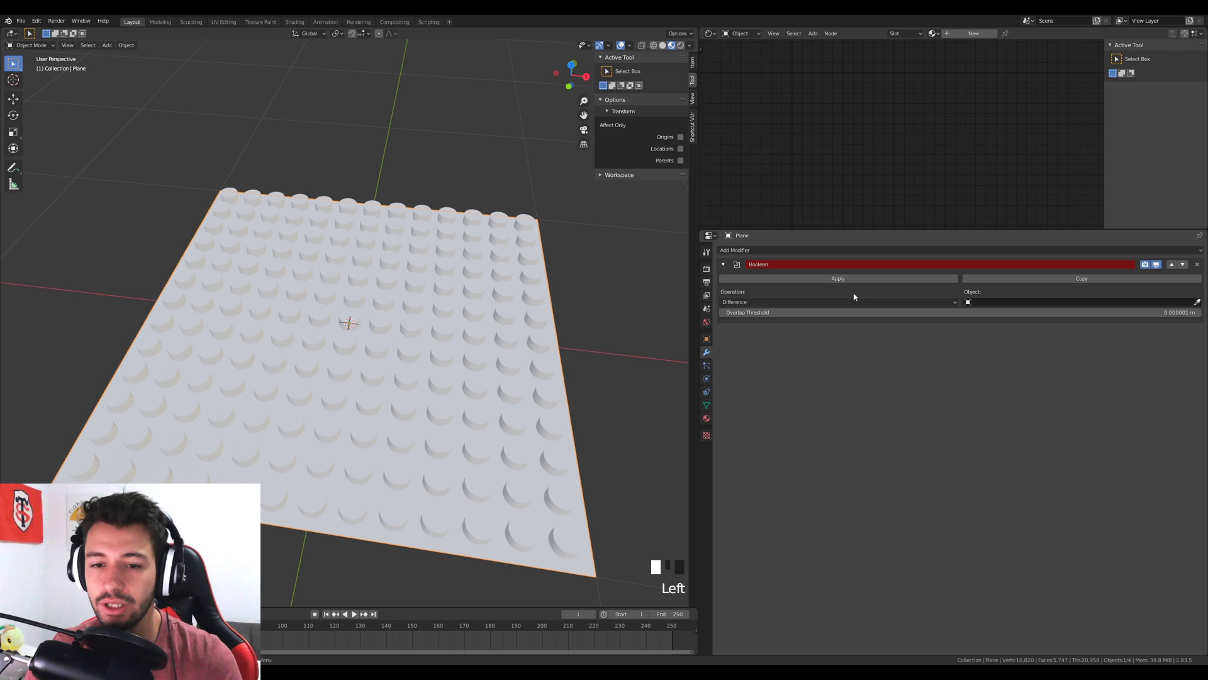
click(894, 302)
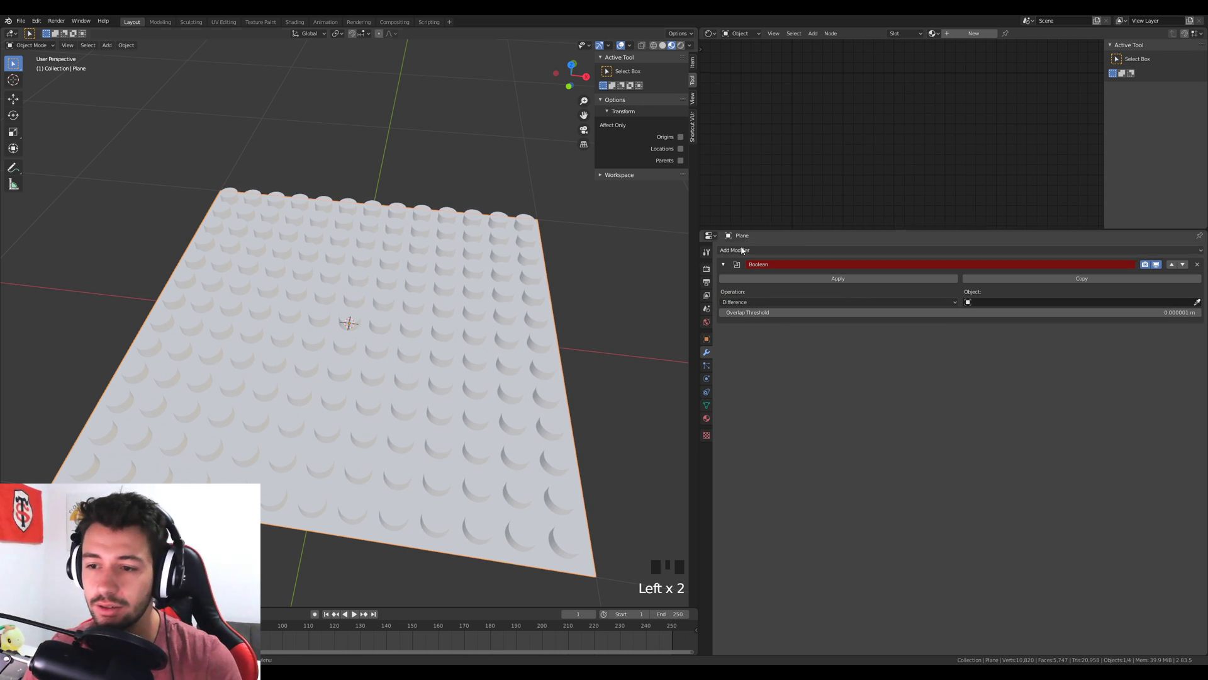
click(1198, 302)
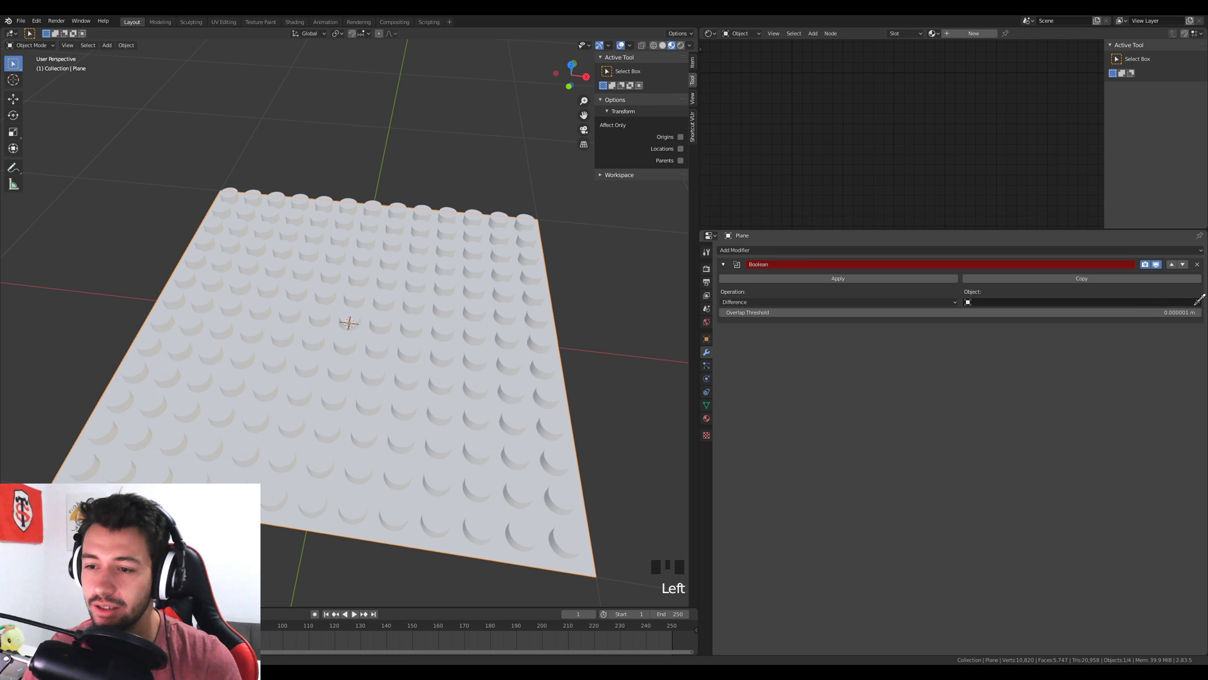
click(540, 339)
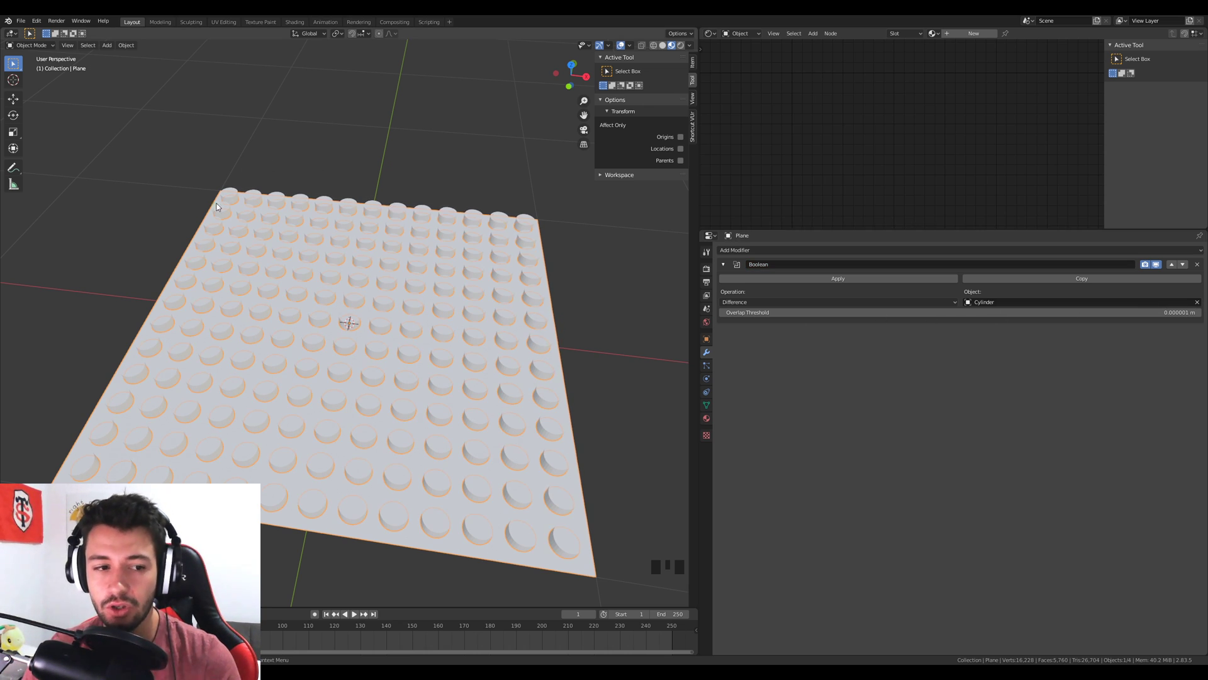
Hide the arrayed cylinders and select the perforated plane
scroll(385, 354, up, 7)
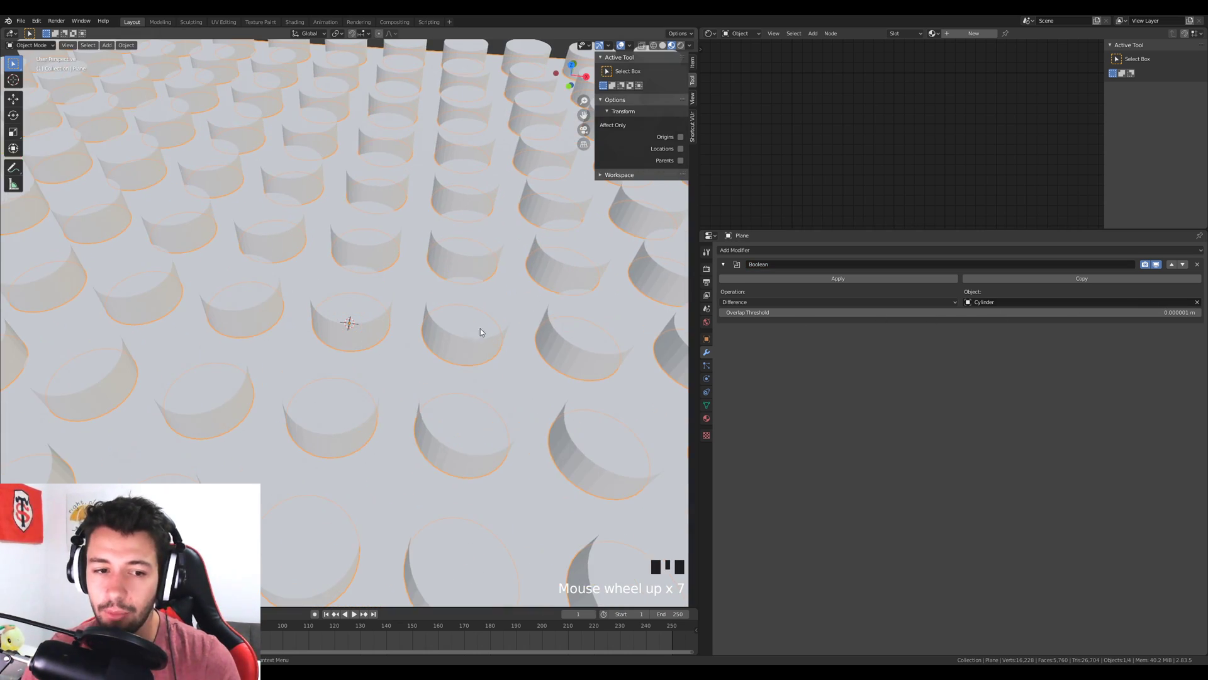
scroll(417, 196, down, 5)
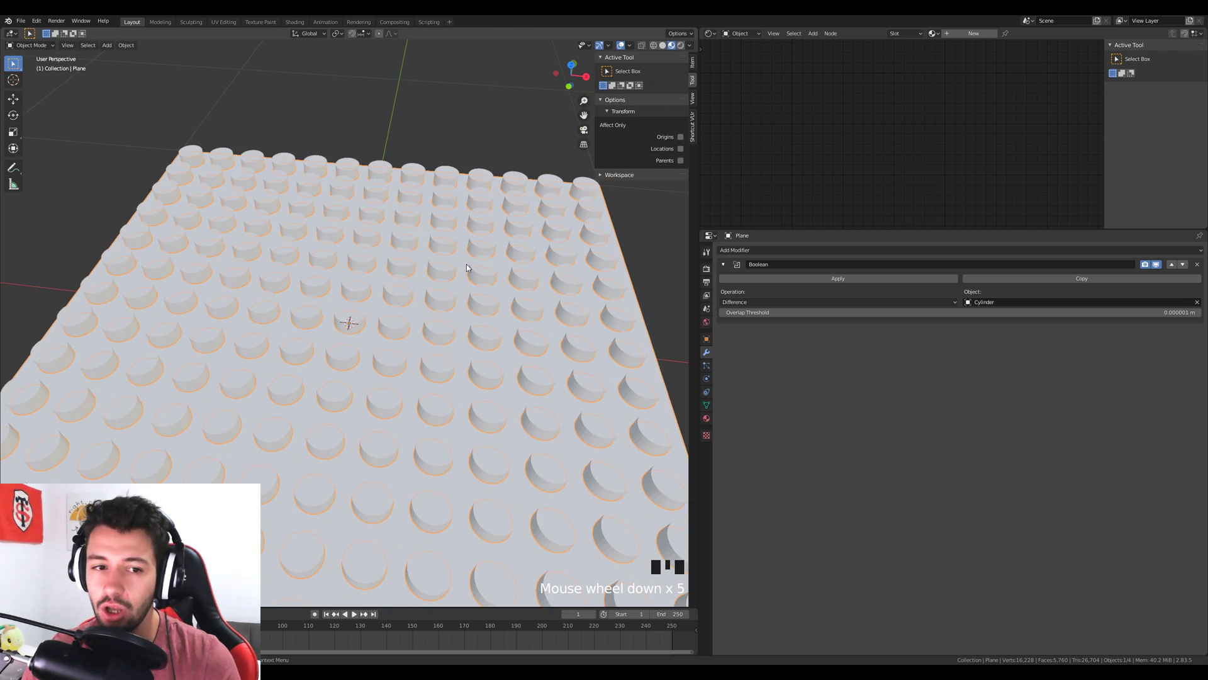
middle_drag(483, 465, 499, 454)
scroll(500, 454, down, 2)
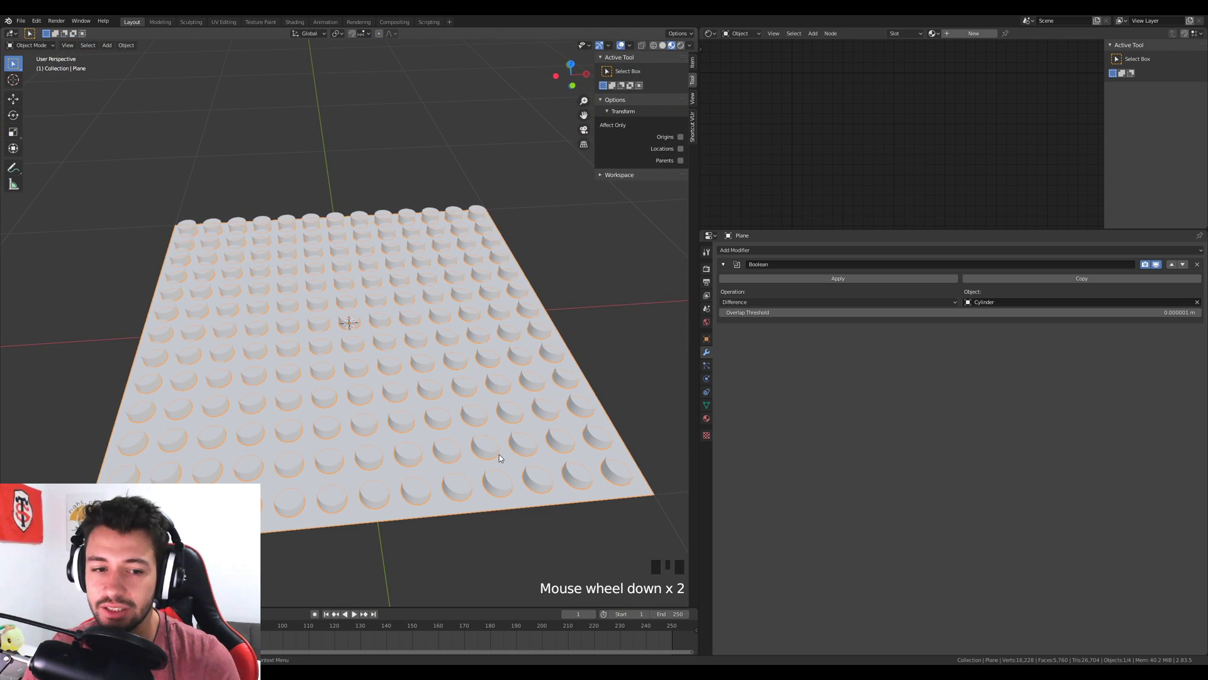
middle_drag(423, 326, 500, 350)
click(526, 296)
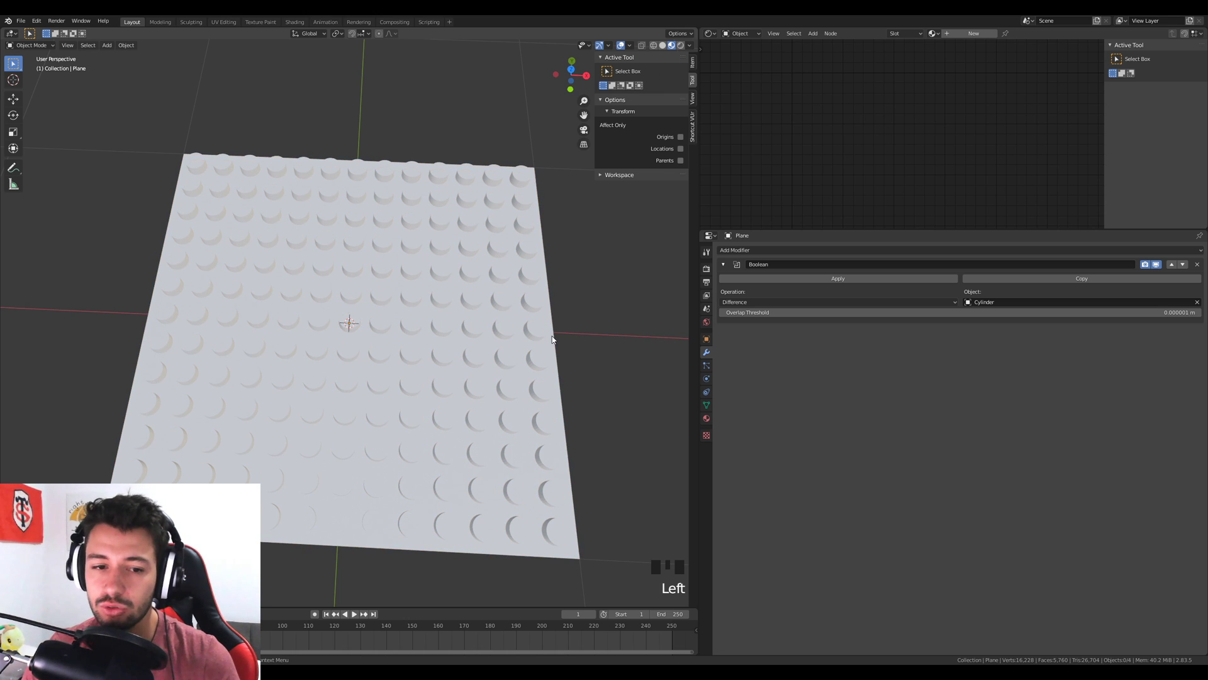
click(526, 296)
key(h)
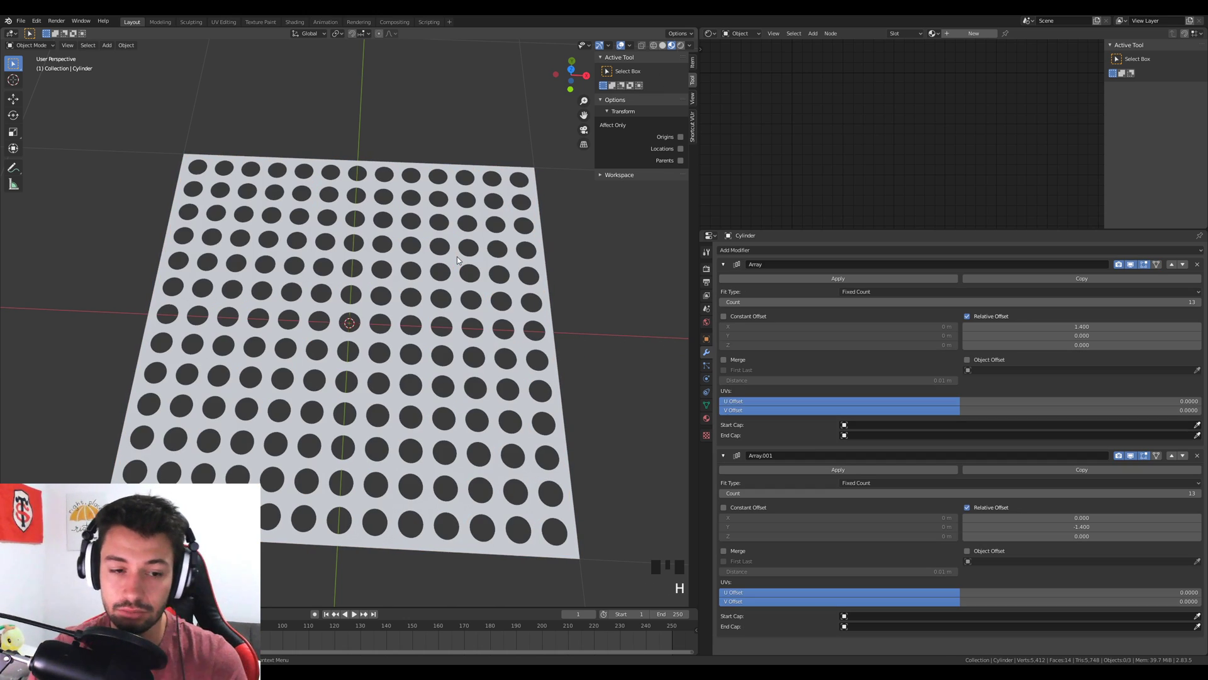
click(542, 305)
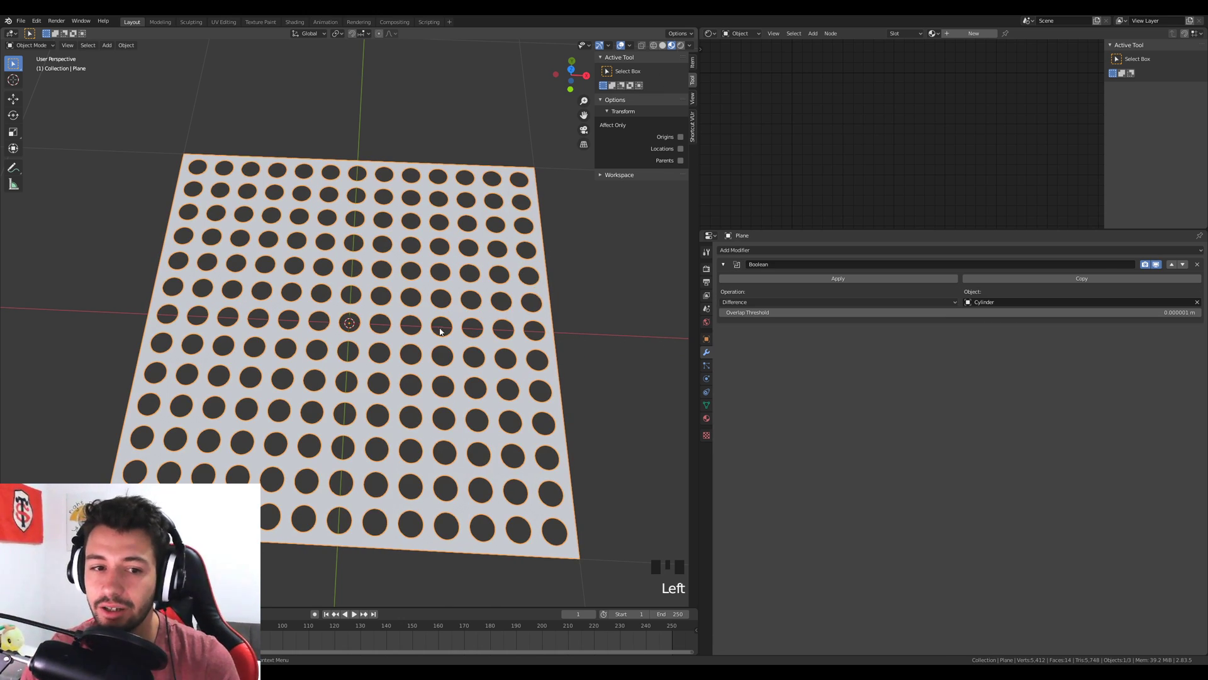
Undo hiding the arrayed cylinders and assign the existing invisible material to them
key(ctrl+z)
key(ctrl+z)
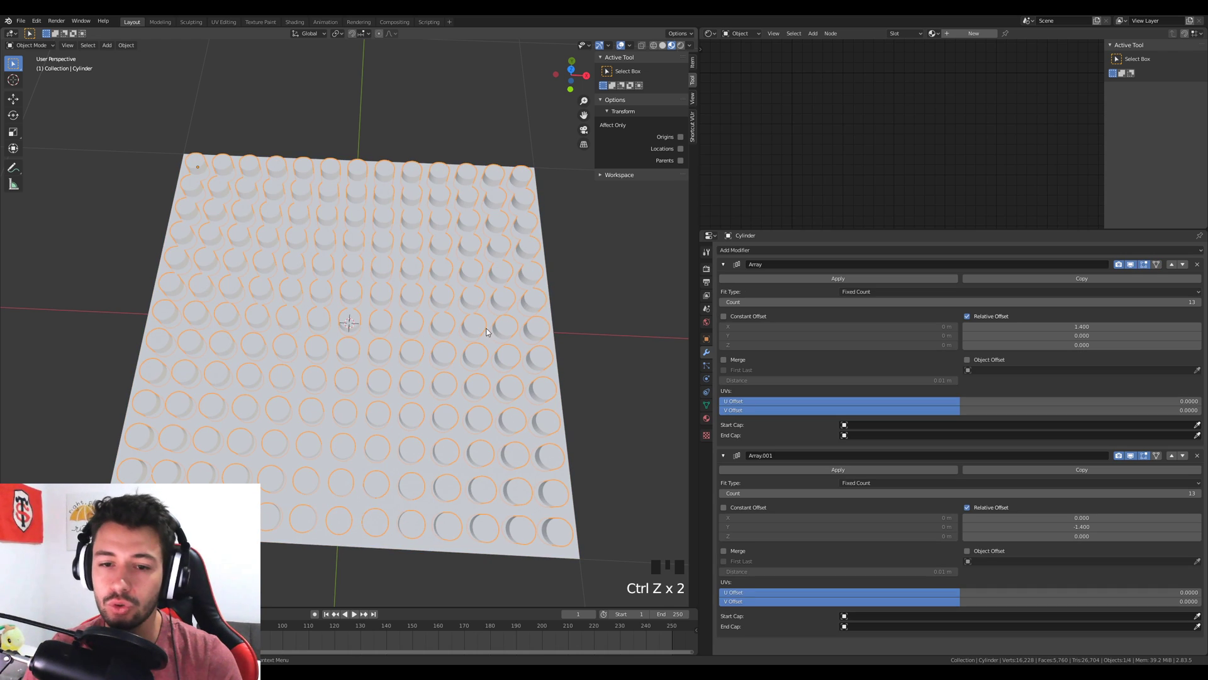
click(706, 417)
click(724, 292)
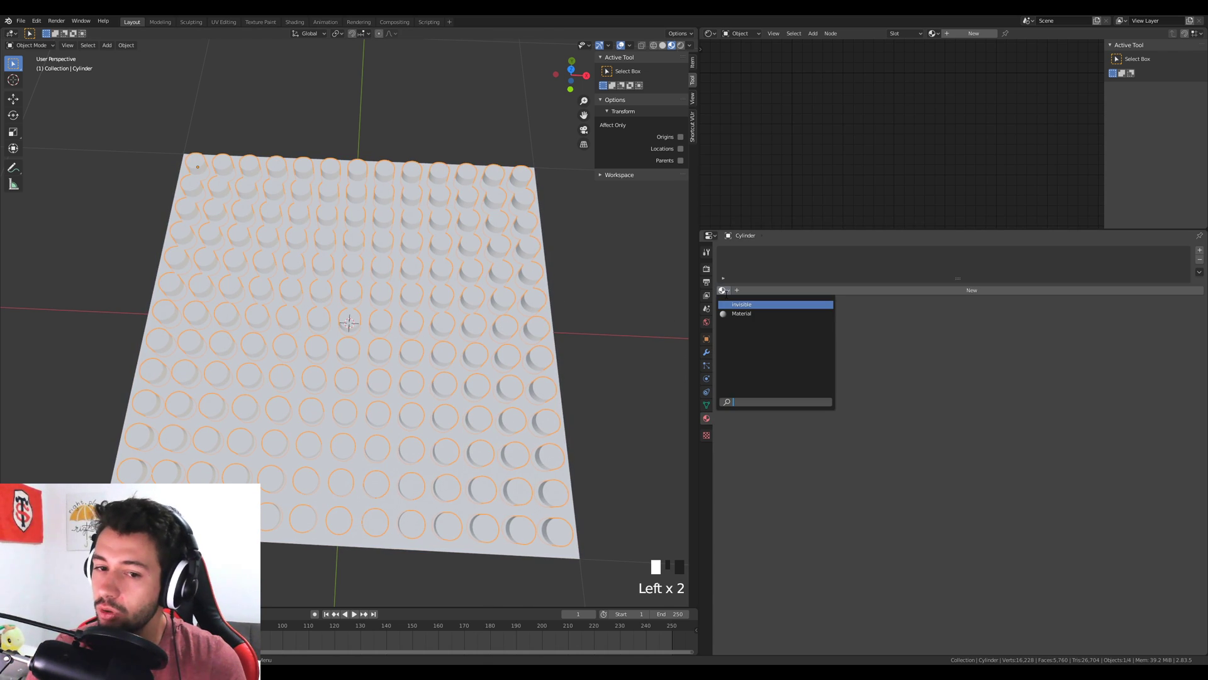
click(738, 307)
middle_drag(441, 264, 516, 239)
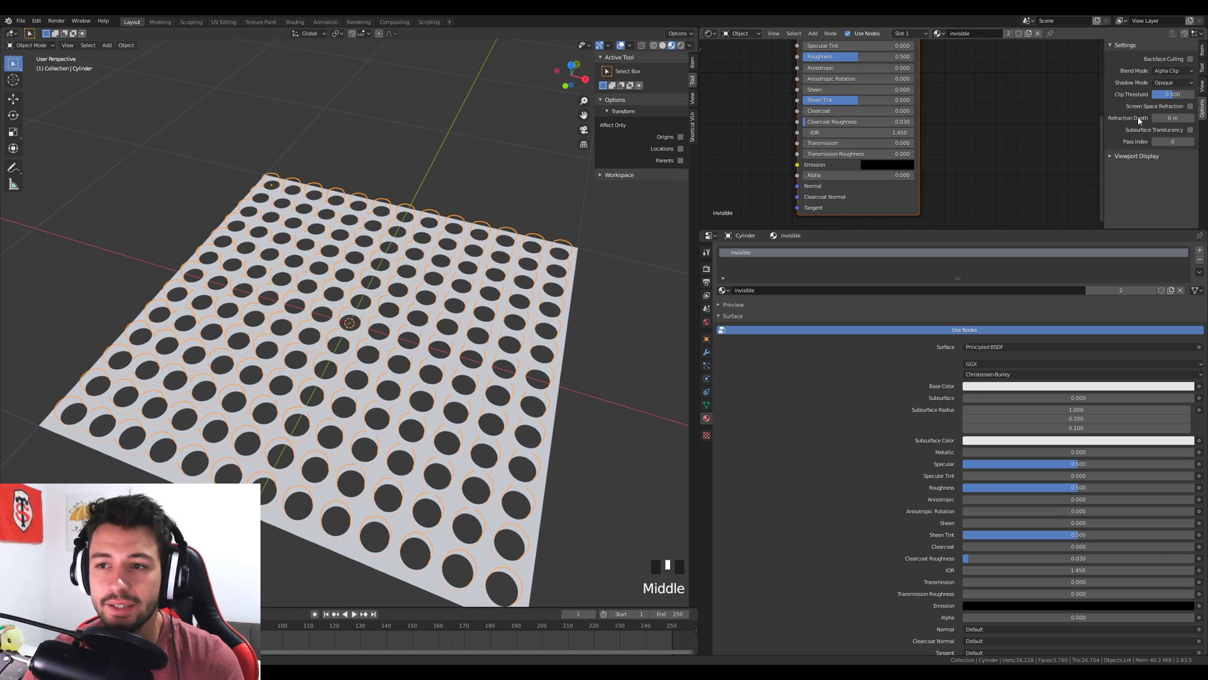
scroll(431, 286, up, 4)
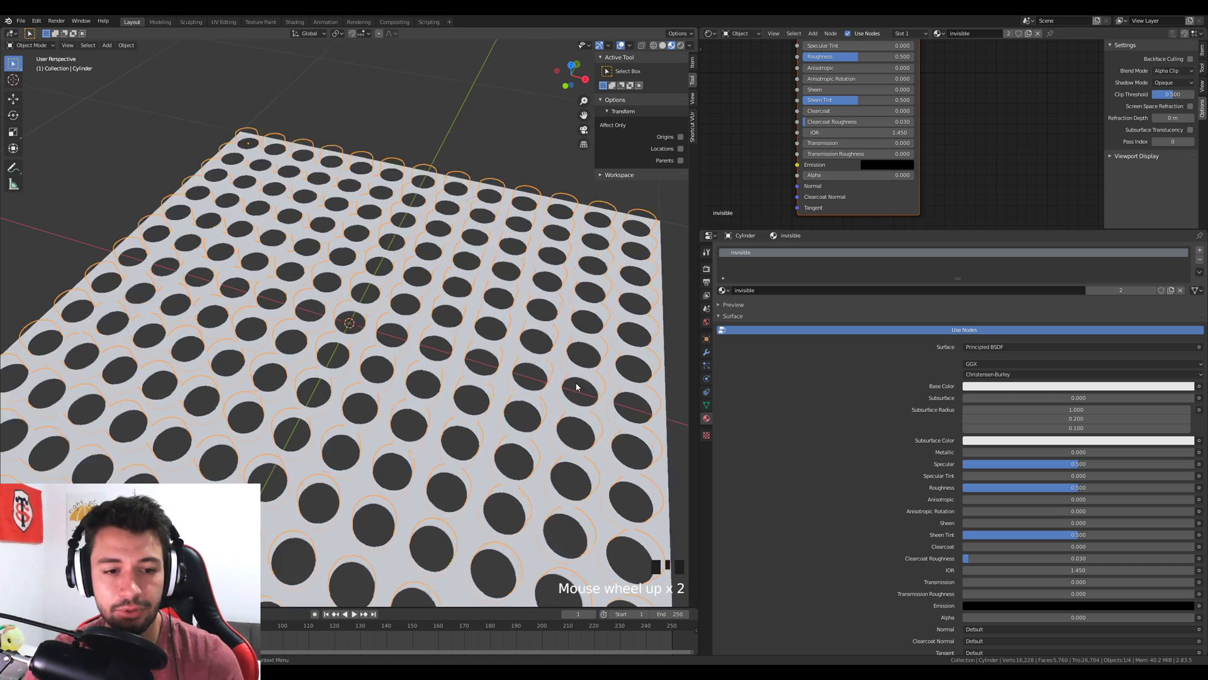
scroll(430, 286, down, 3)
Try moving the cylinder grid to preview how the holes shift across the plane
click(431, 287)
click(430, 286)
middle_drag(431, 287, 554, 387)
key(g)
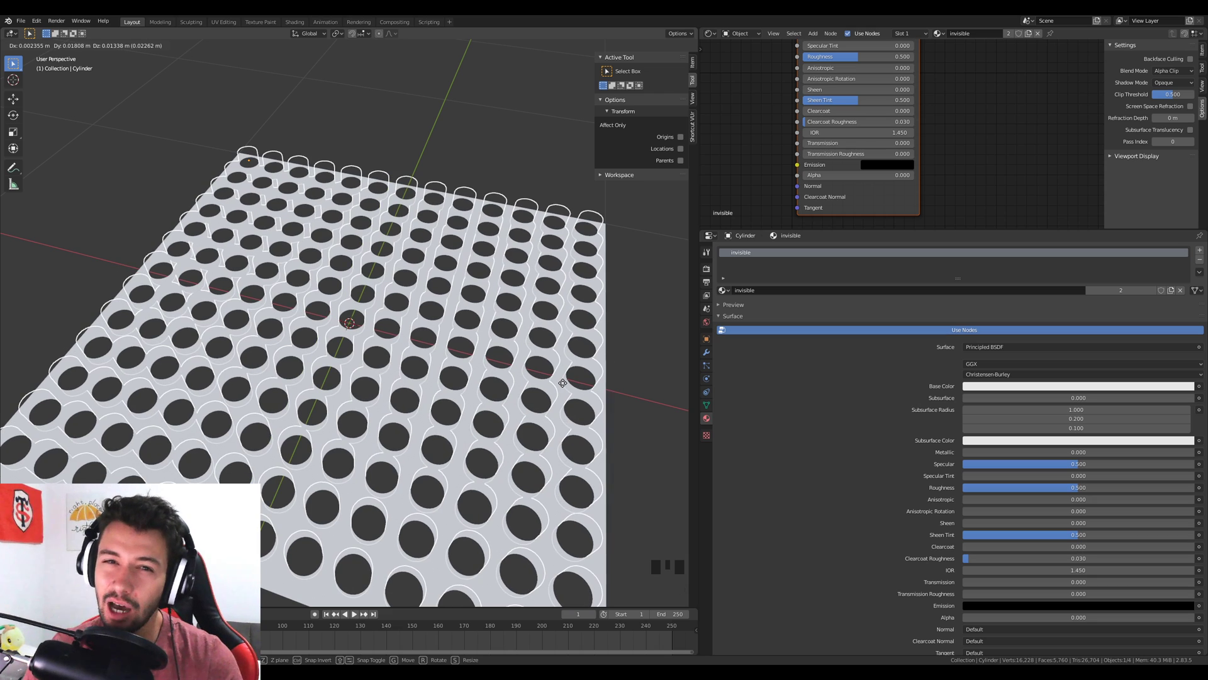
right_click(564, 382)
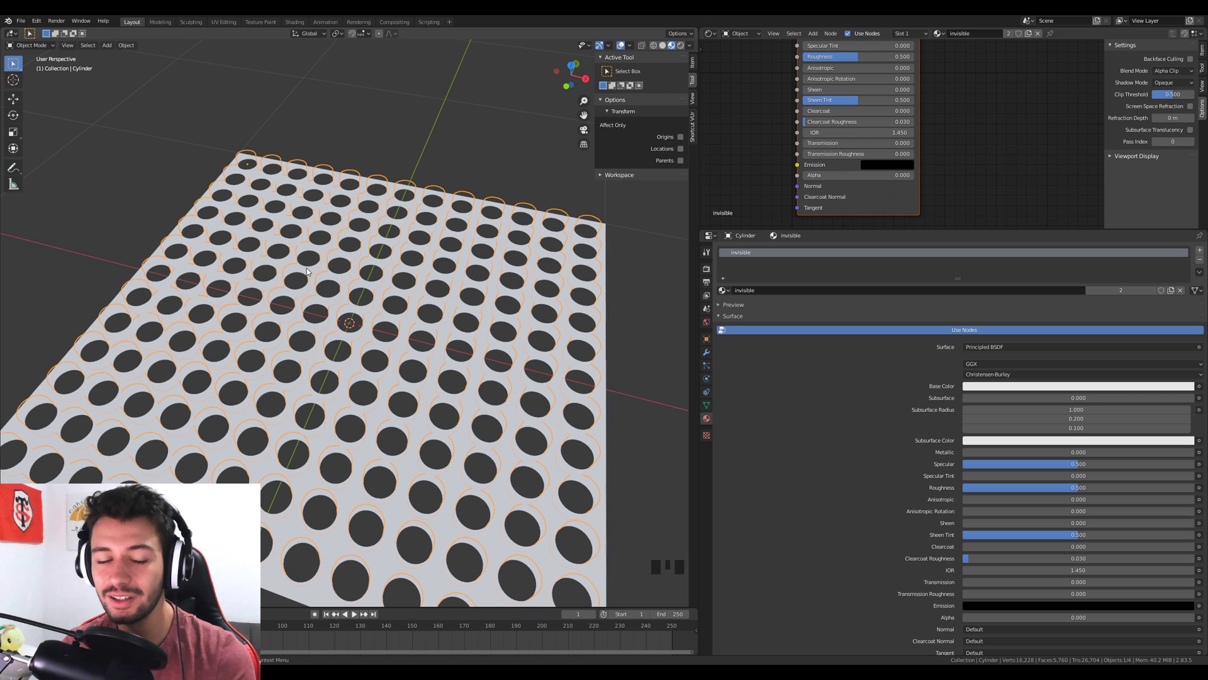
Try scaling up the perforated plane around its hole grid
click(605, 373)
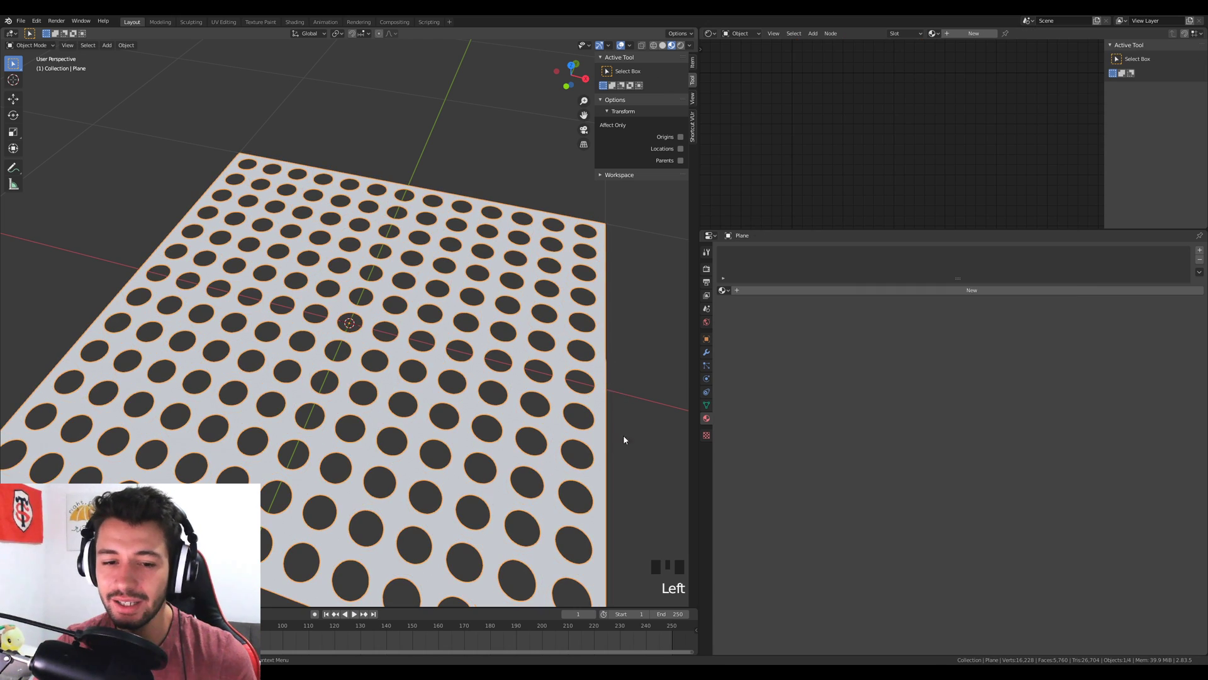
key(s)
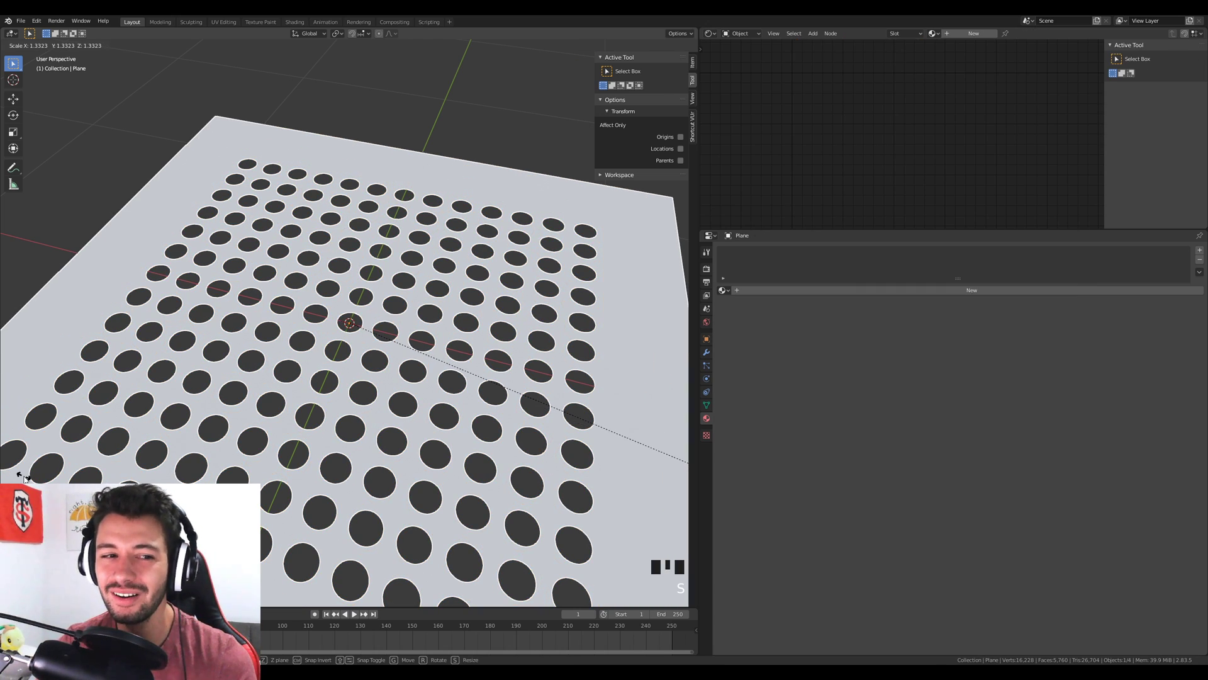
right_click(1, 452)
scroll(183, 440, down, 4)
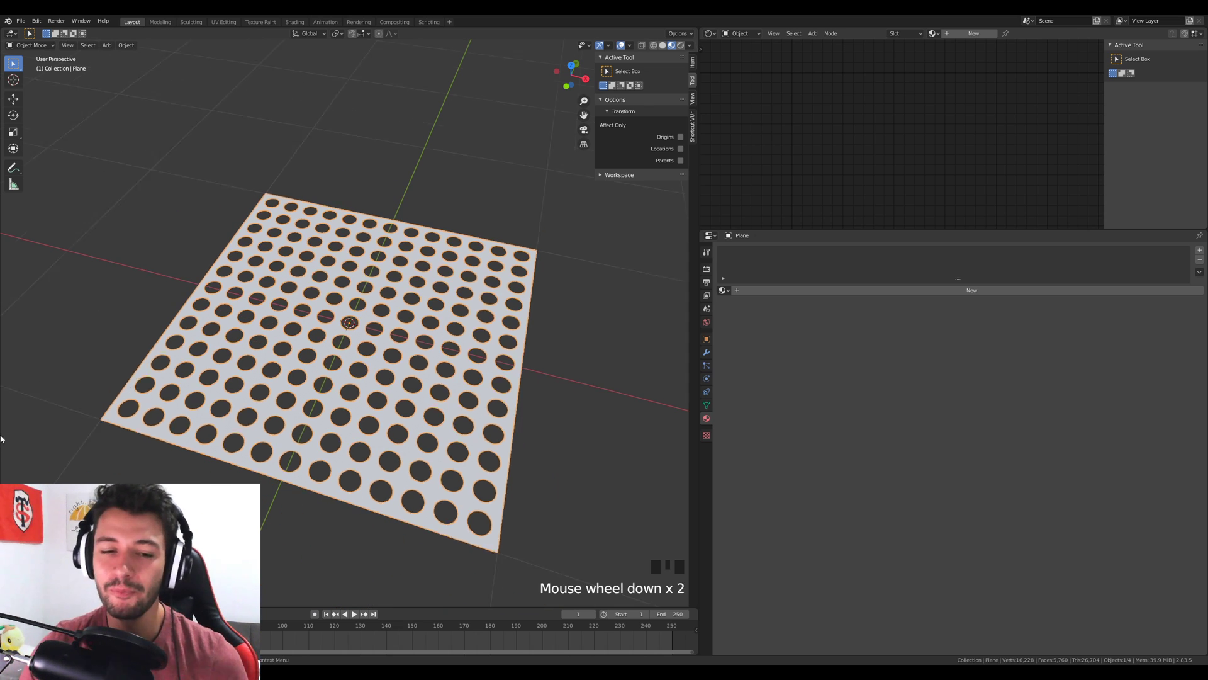
middle_drag(183, 440, 397, 483)
scroll(397, 482, up, 3)
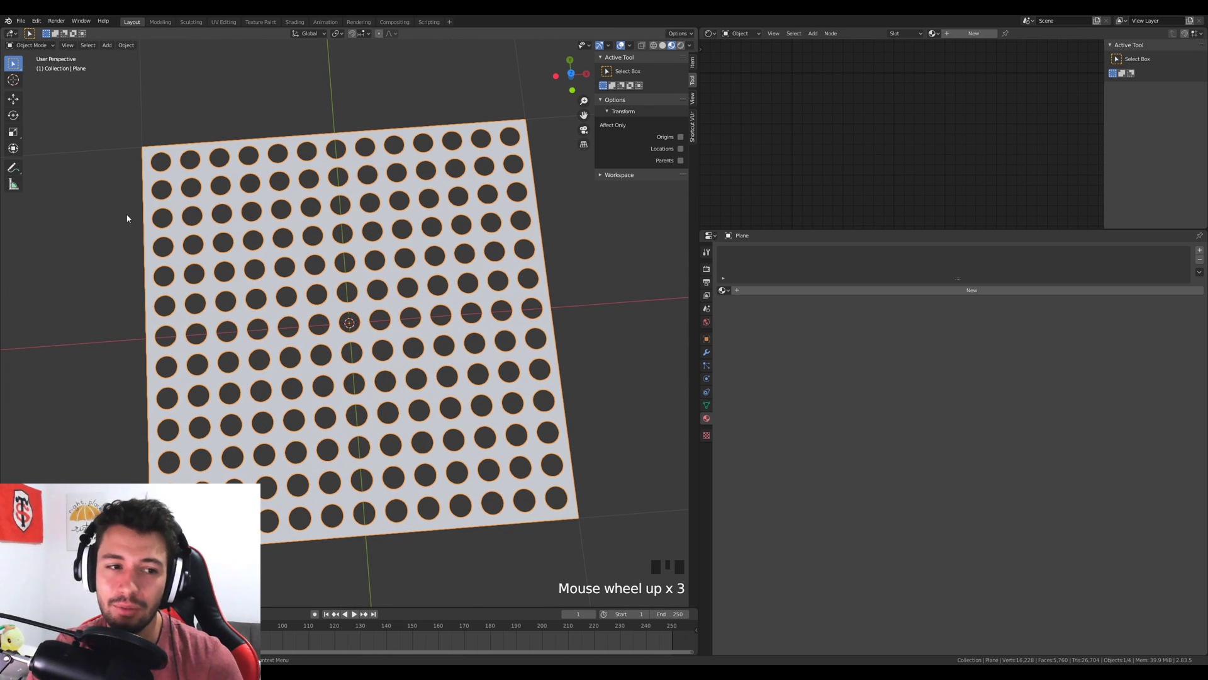
Try enlarging the source cylinder's mesh in Edit Mode to preview larger holes
click(161, 165)
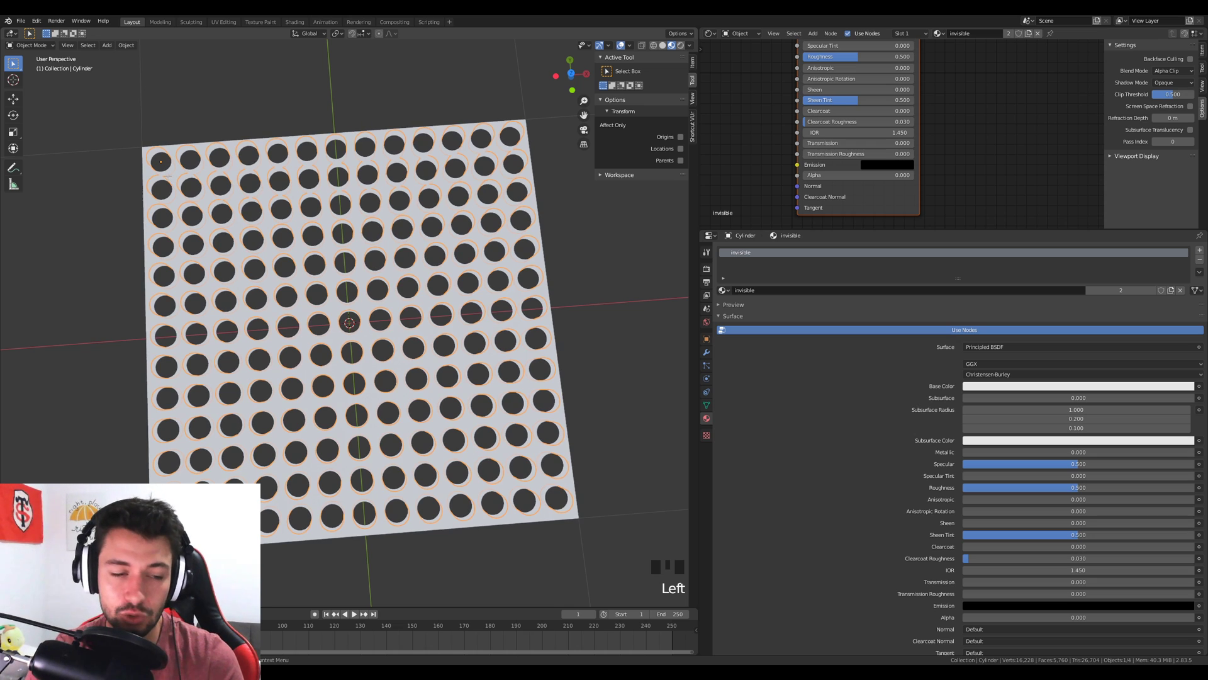
key(Tab)
shift+middle_drag(180, 175, 282, 233)
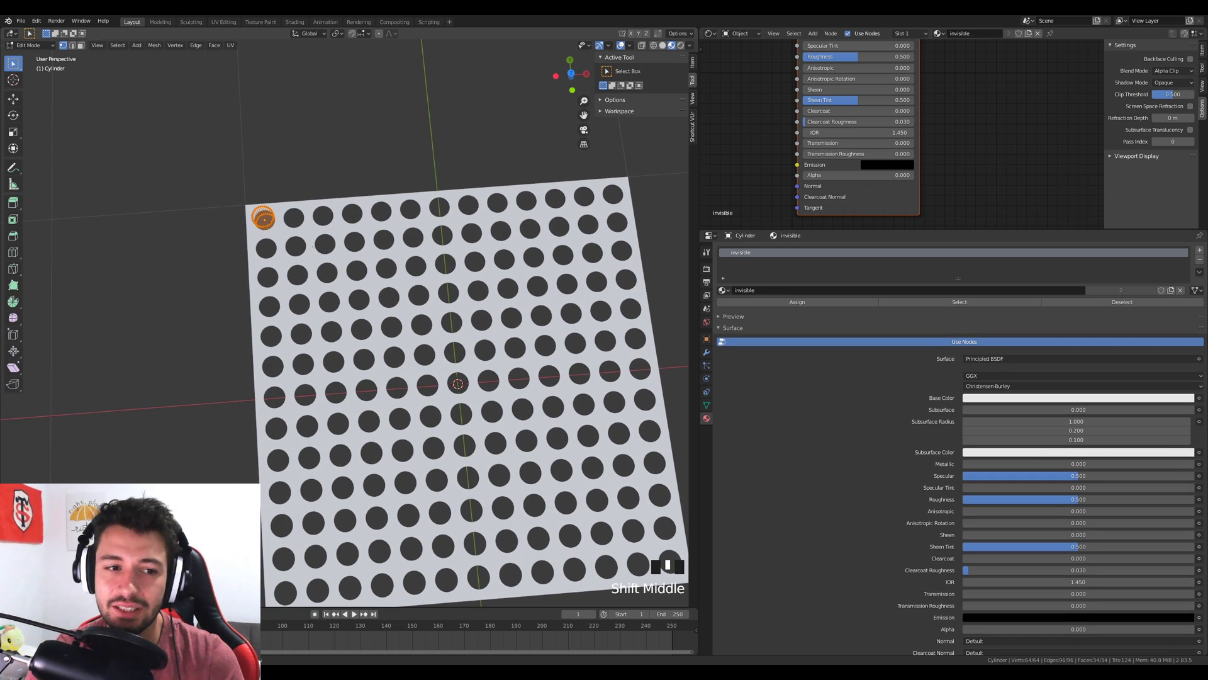
key(s)
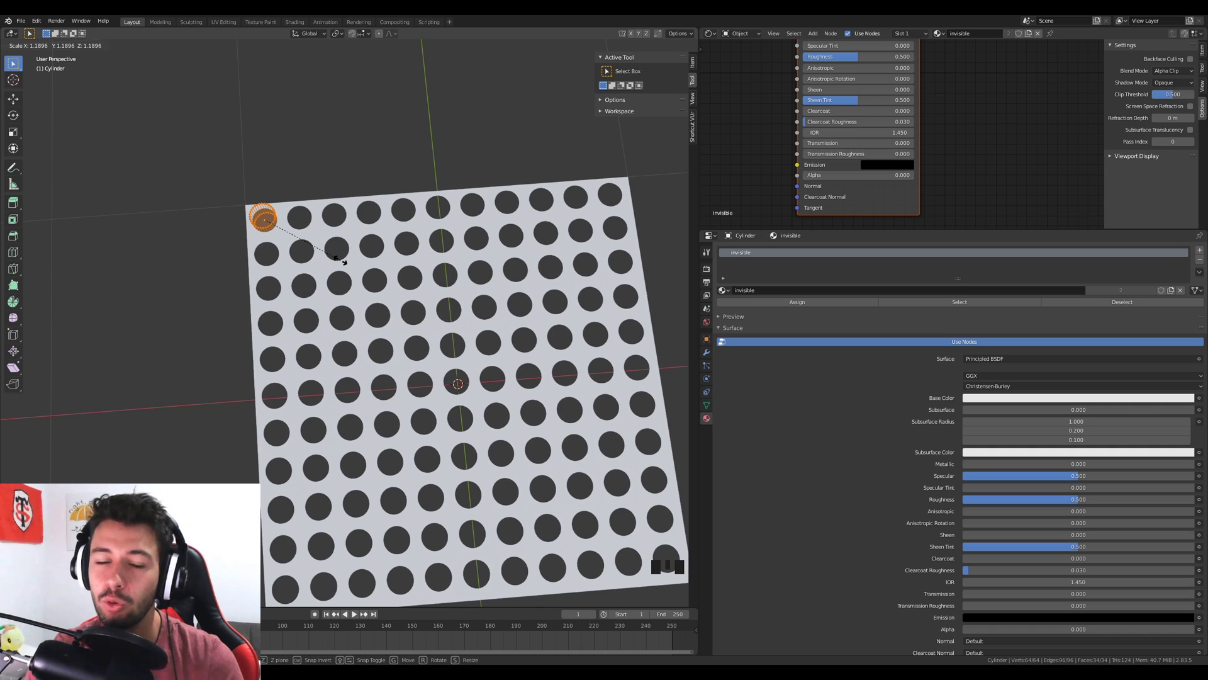
key(Escape)
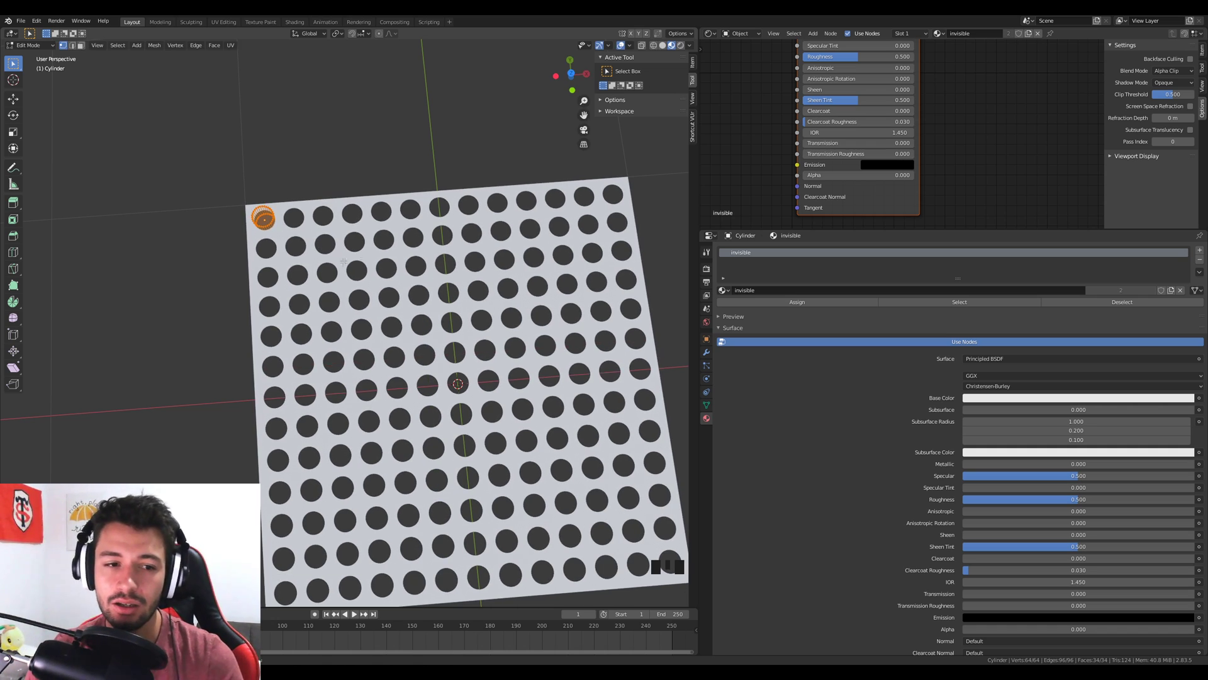
key(Tab)
Give the perforated plane a new material and enlarge the node editor's height
scroll(418, 286, down, 3)
middle_drag(411, 374, 402, 314)
click(292, 272)
key(shift+a)
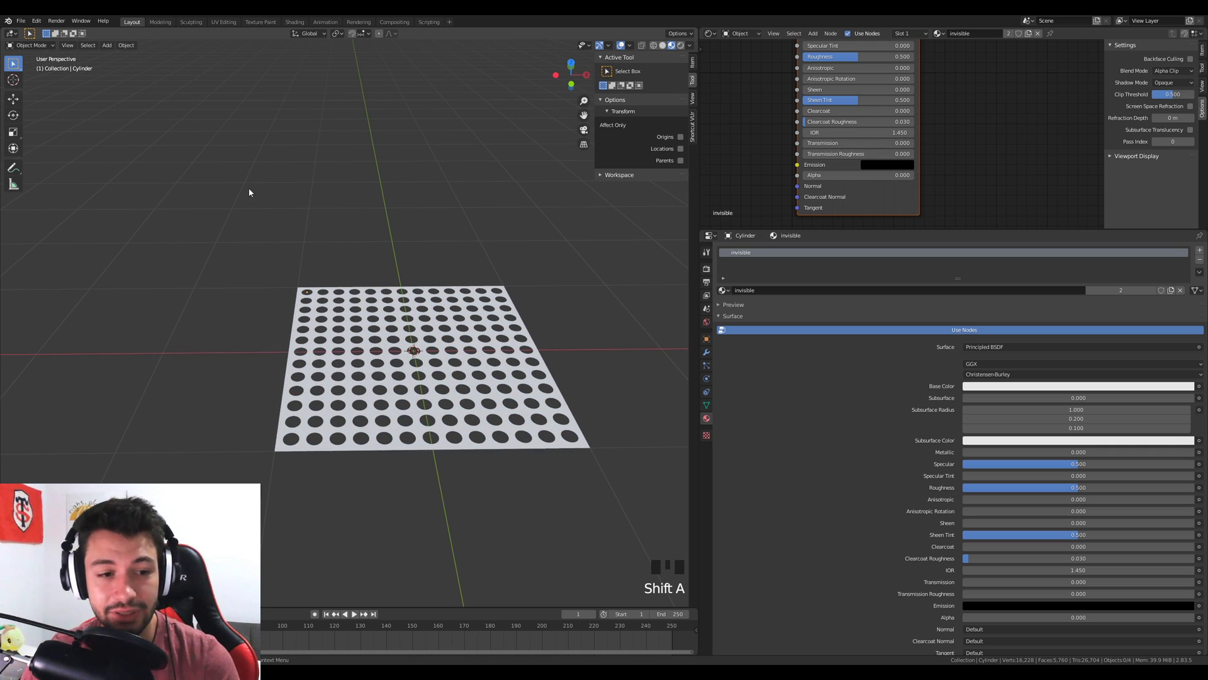
click(577, 430)
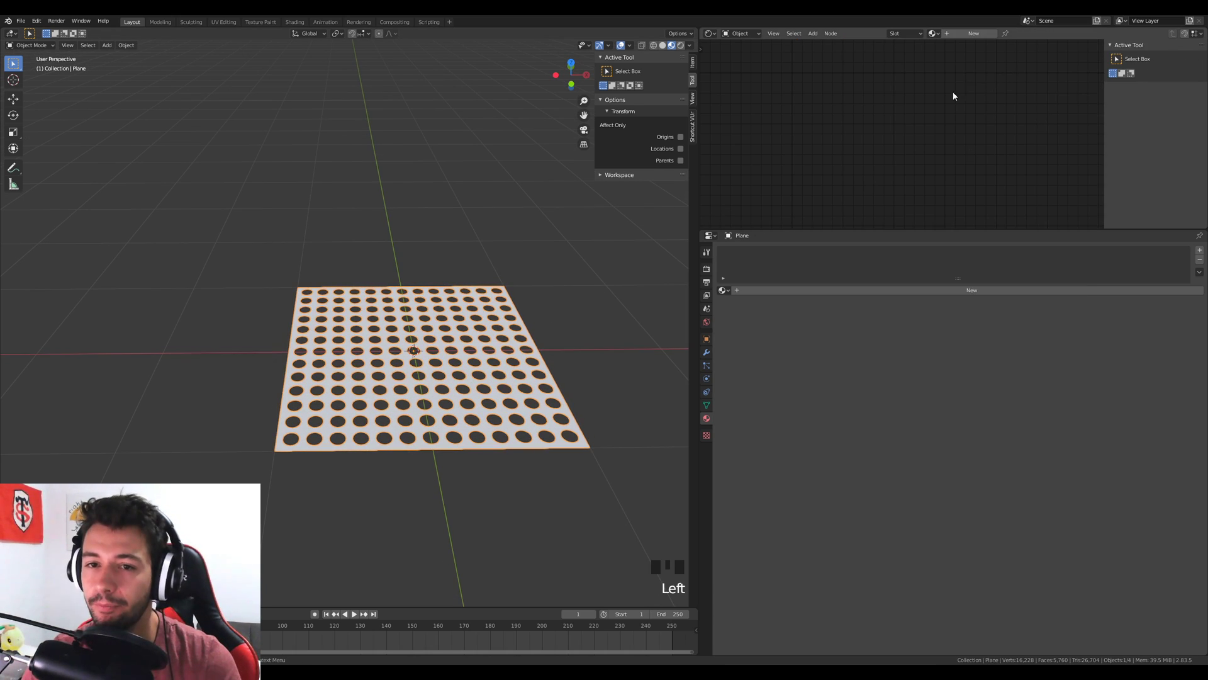
click(794, 291)
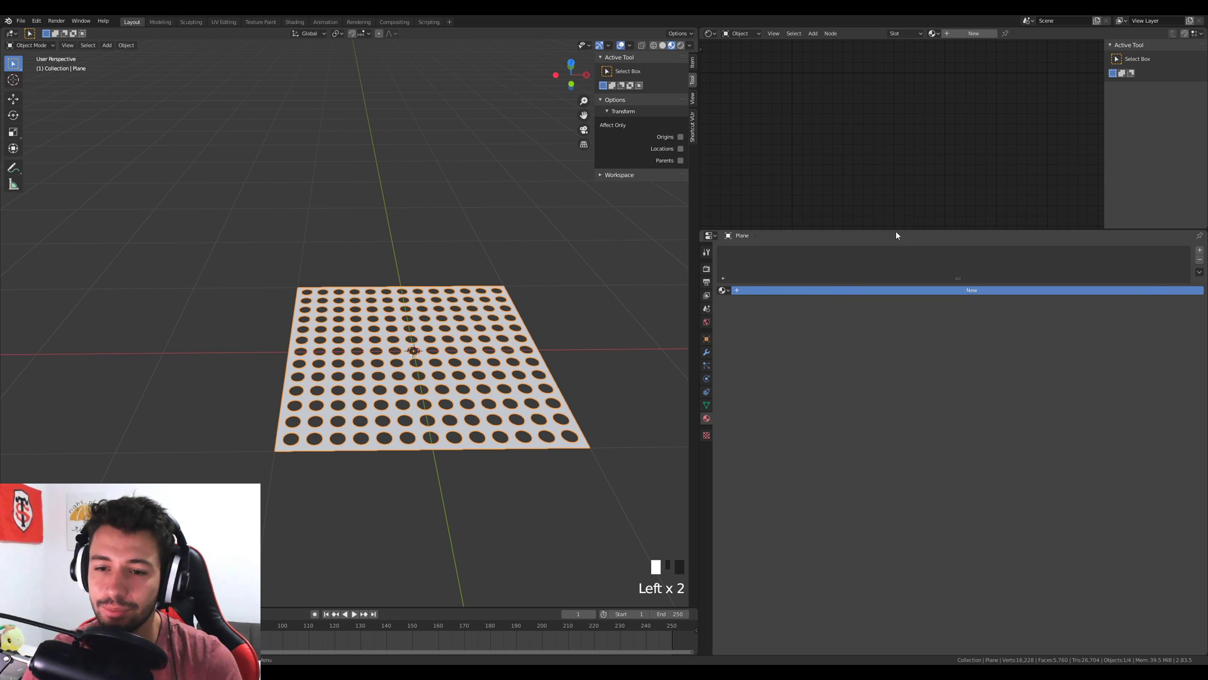
drag(894, 231, 894, 442)
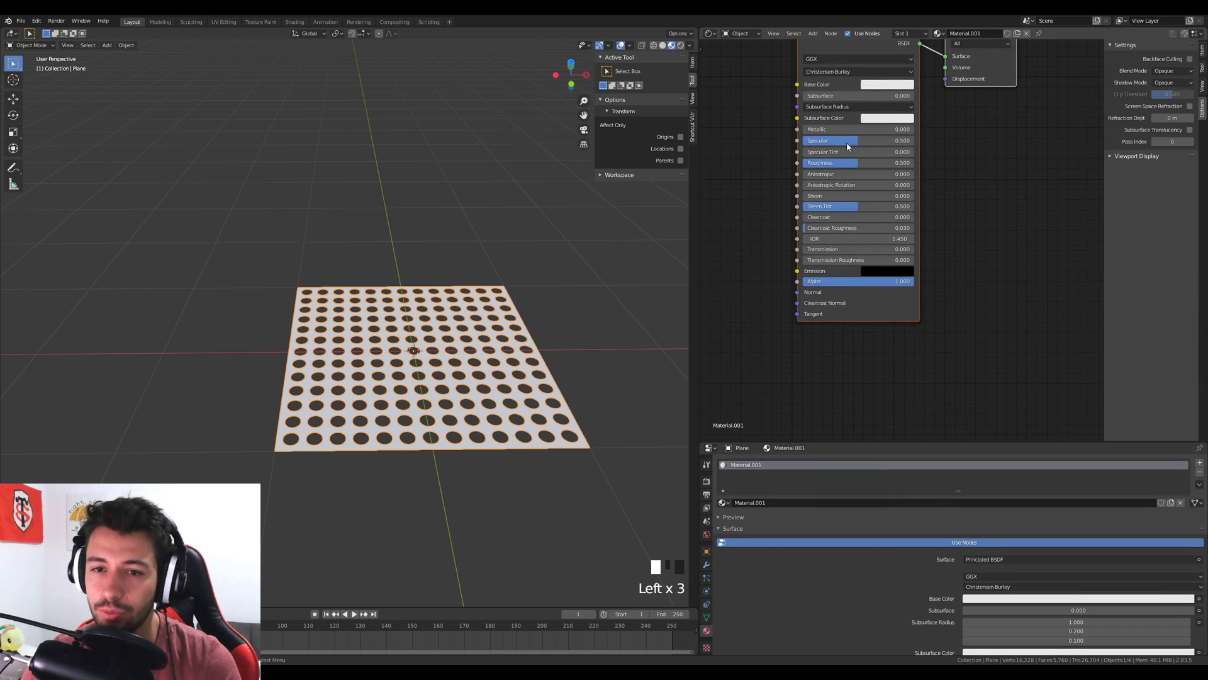
Make the plate's material fully metallic, set its Roughness to 0.3 and darken its Base Color to grey
drag(832, 131, 913, 130)
click(856, 163)
text(0.3)
key(Return)
click(893, 85)
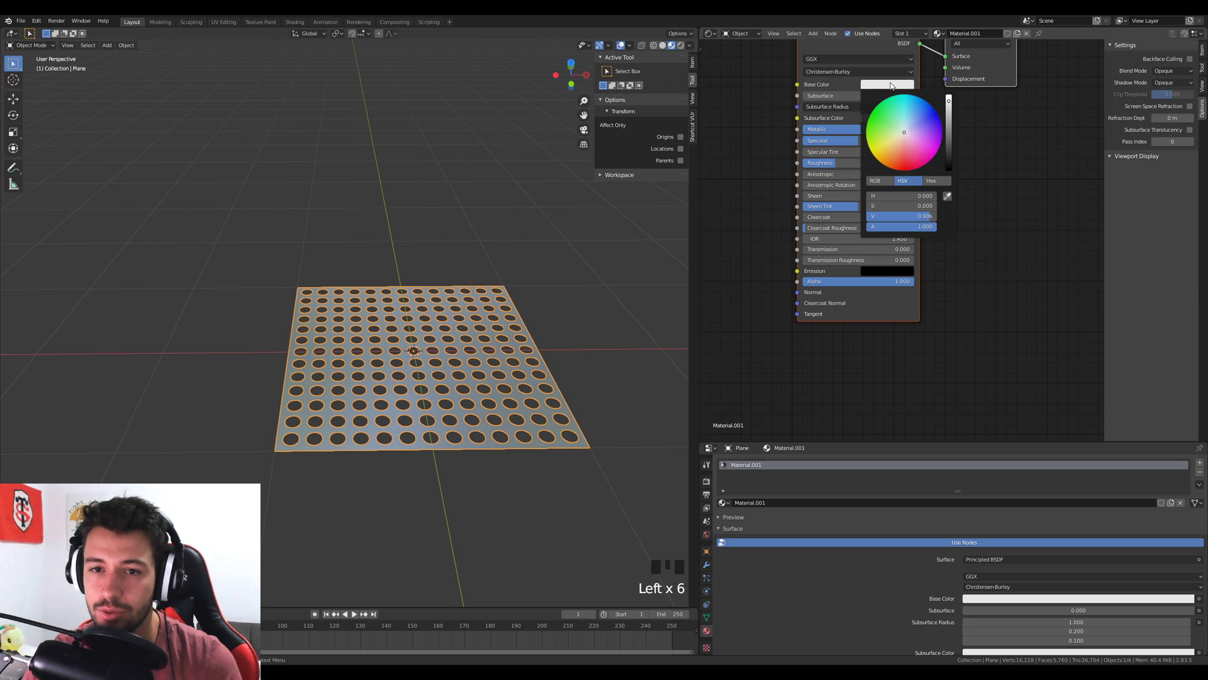
mouse_move(948, 131)
mouse_down()
mouse_move(949, 169)
mouse_move(949, 119)
mouse_up()
middle_drag(487, 336, 596, 383)
click(596, 384)
scroll(579, 395, up, 4)
scroll(528, 411, down, 4)
Add a second plane, move it beside the perforated plate and frame it
key(shift+a)
mouse_move(412, 379)
click(450, 376)
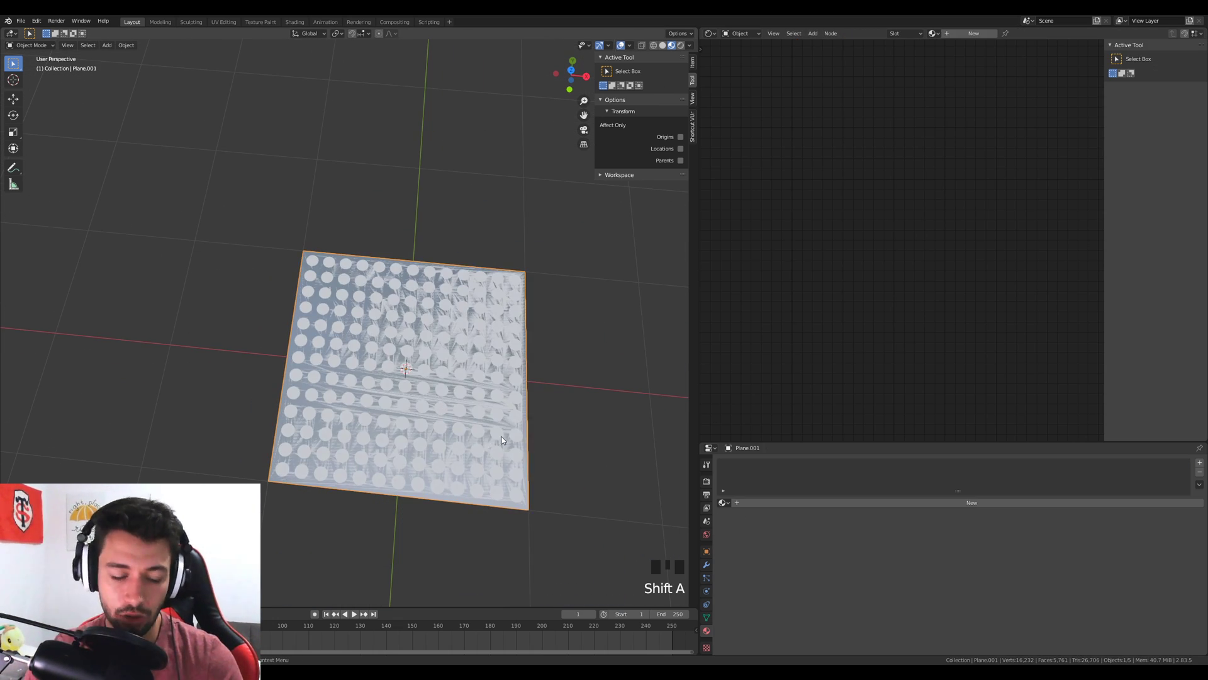
key(g)
click(236, 386)
shift+middle_drag(224, 391, 468, 370)
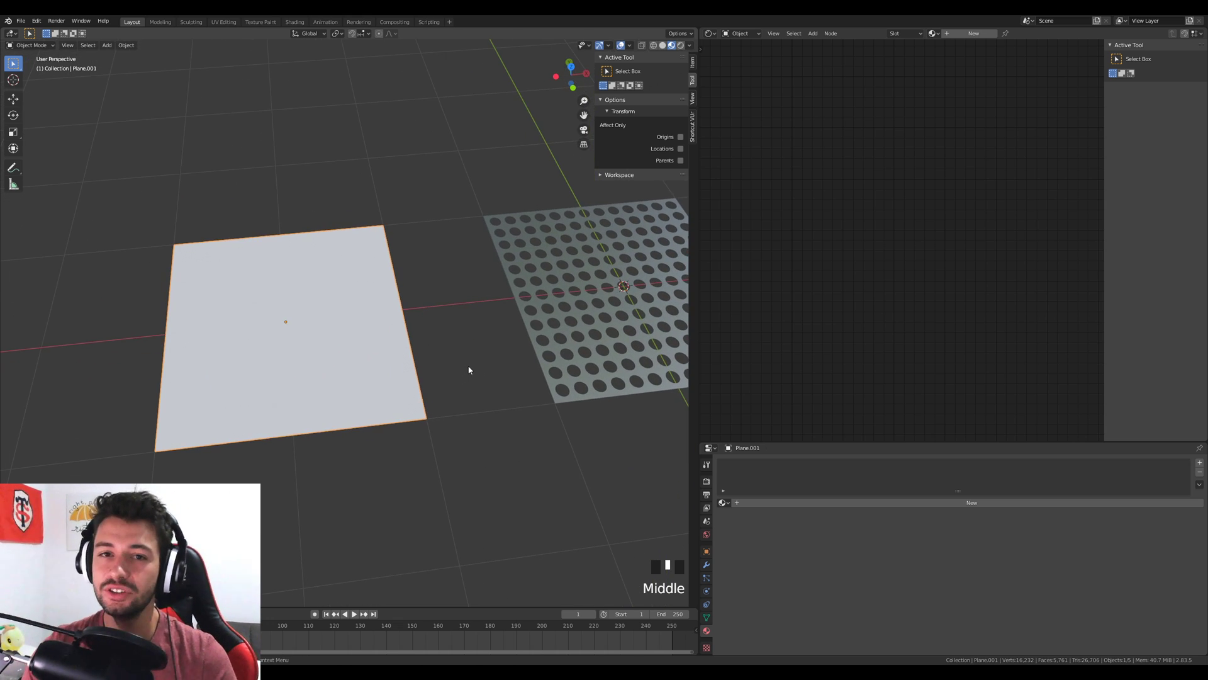
key(KP_Decimal)
scroll(598, 348, down, 4)
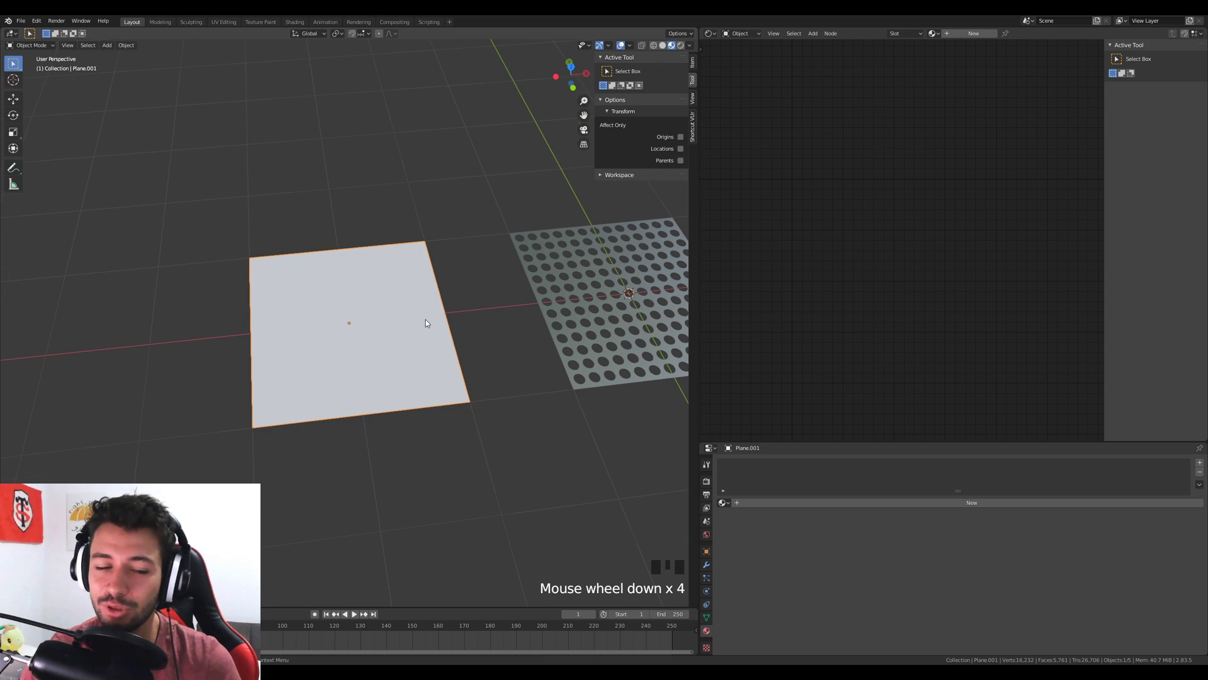
scroll(431, 322, up, 2)
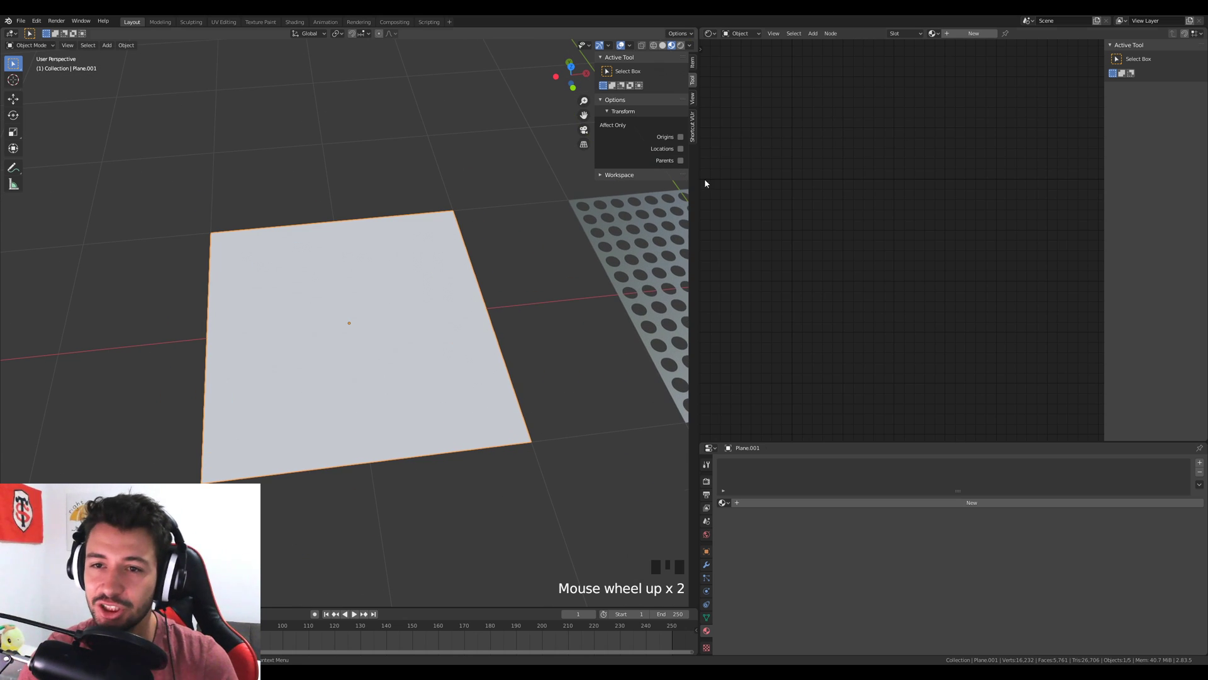
Create a new material on the second plane with Metallic set to 1 and Specular set to 0.3
click(972, 34)
middle_drag(774, 107, 804, 163)
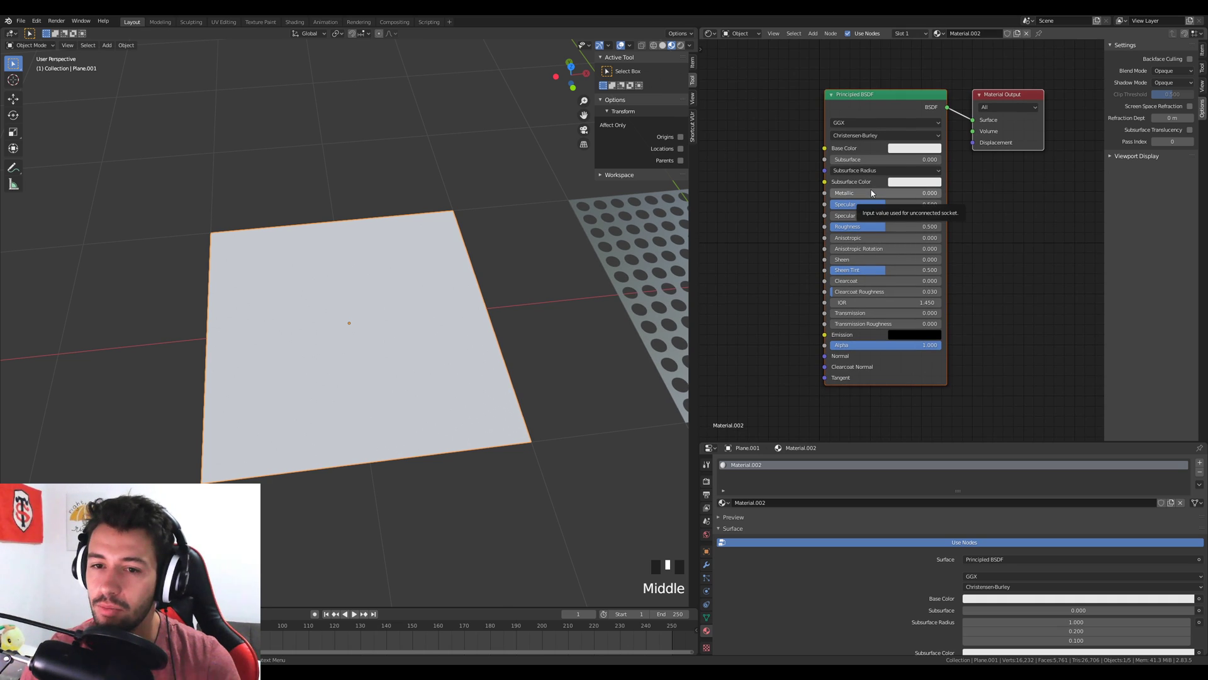
click(871, 193)
text(1)
key(Return)
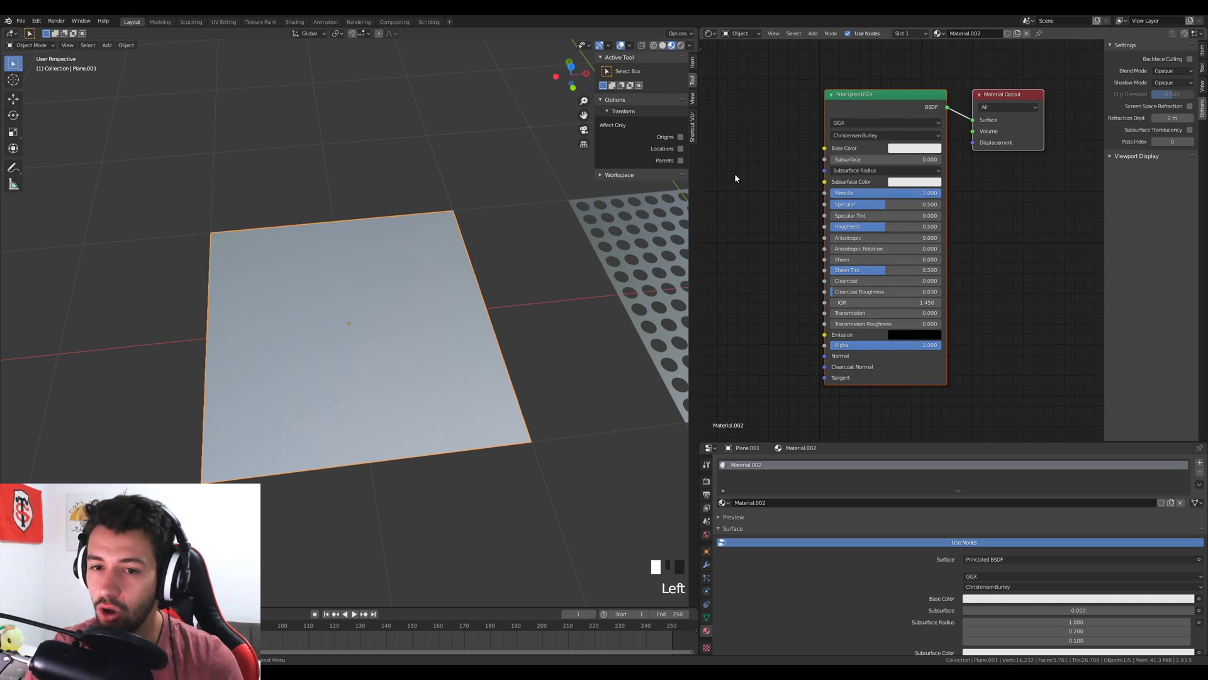
click(885, 205)
text(0.3)
key(Return)
click(480, 265)
middle_drag(480, 265, 409, 326)
scroll(513, 325, up, 2)
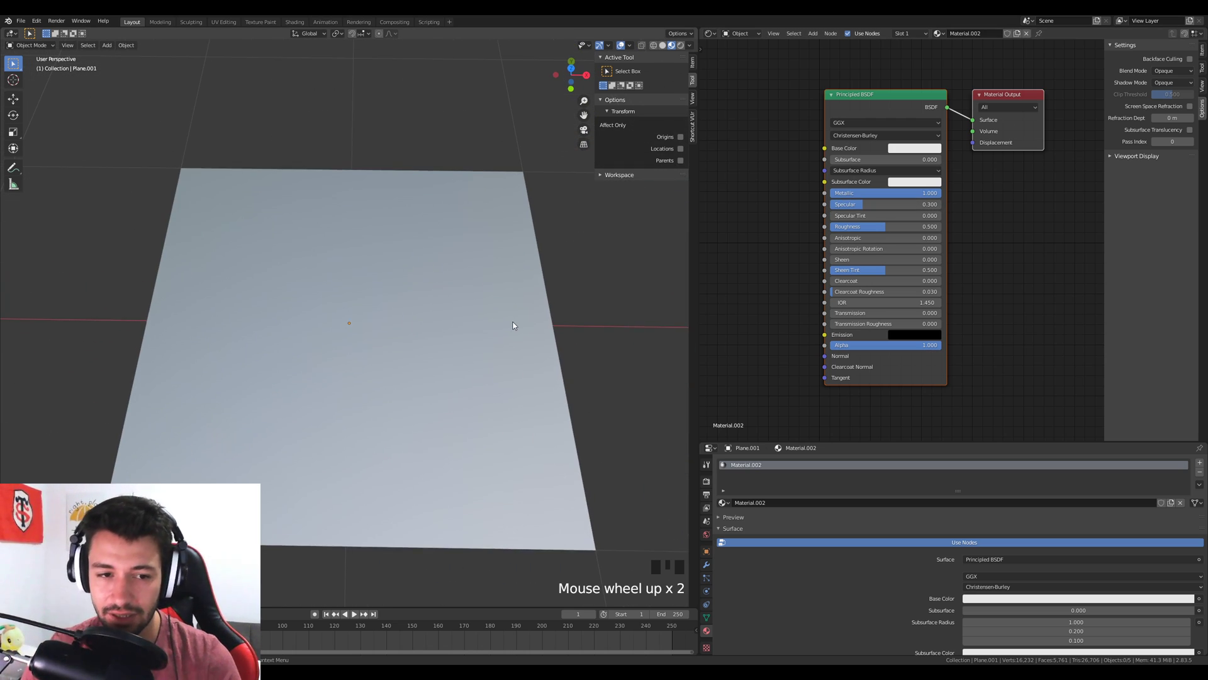
scroll(557, 342, down, 2)
Add a Voronoi Texture node beside the Principled BSDF node and widen the node editor
middle_drag(754, 277, 815, 279)
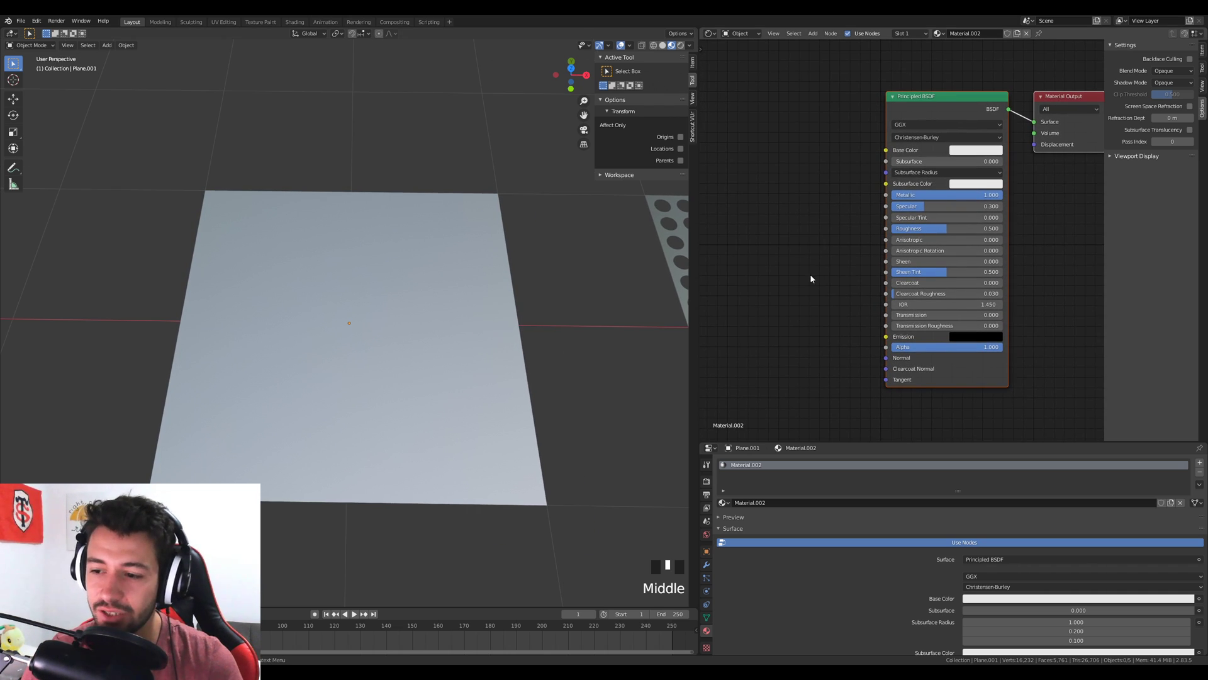
key(shift+a)
mouse_move(691, 296)
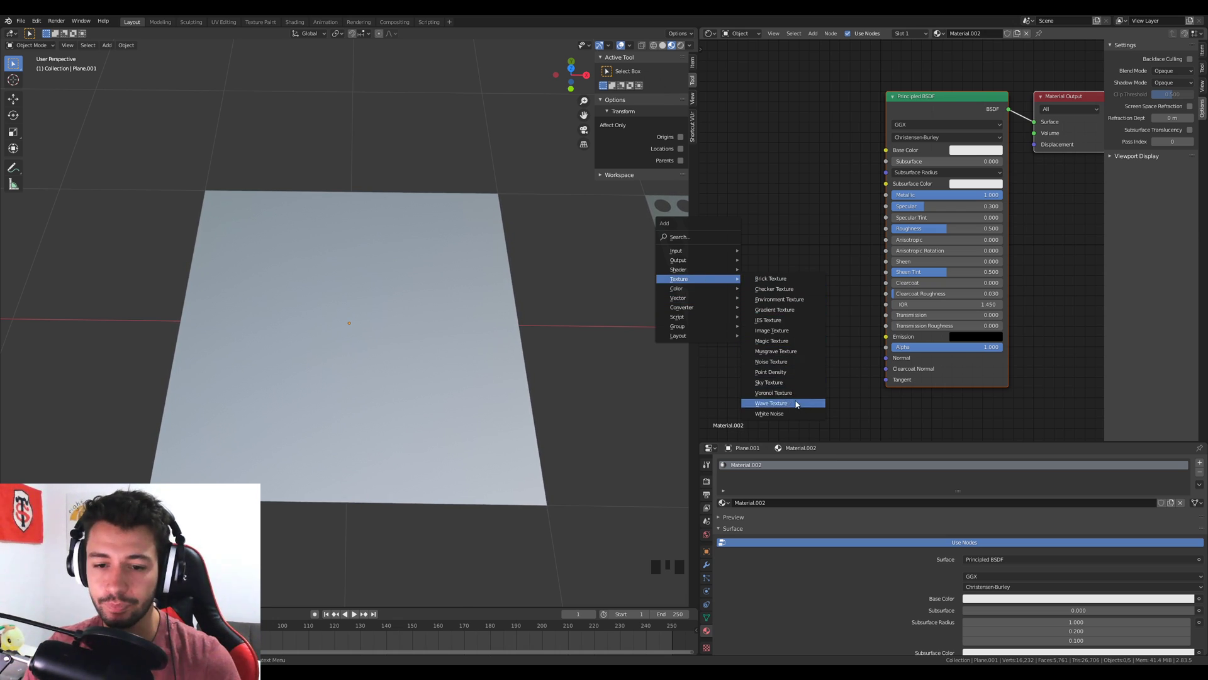
click(773, 393)
drag(714, 176, 825, 362)
drag(699, 200, 588, 200)
scroll(692, 221, up, 2)
middle_drag(676, 206, 765, 183)
drag(765, 180, 656, 194)
middle_drag(768, 187, 753, 218)
scroll(753, 217, down, 1)
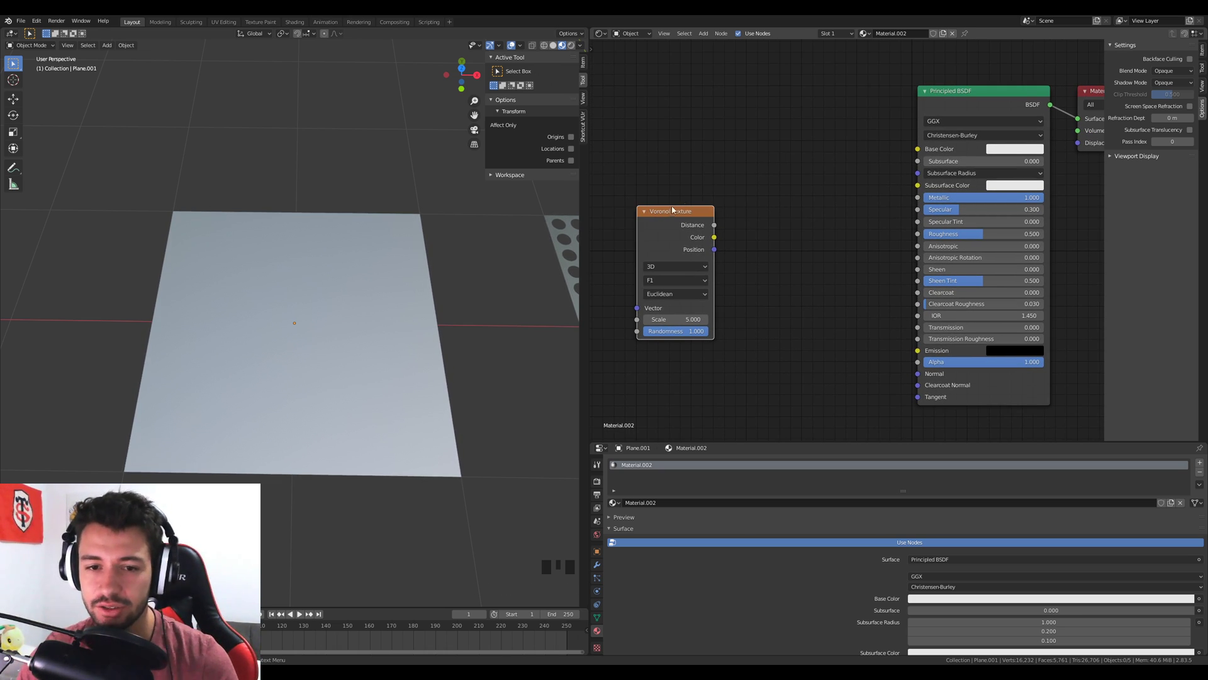
Try the Voronoi Texture's Color output on Base Color and replace it with the Distance output
drag(668, 218, 918, 148)
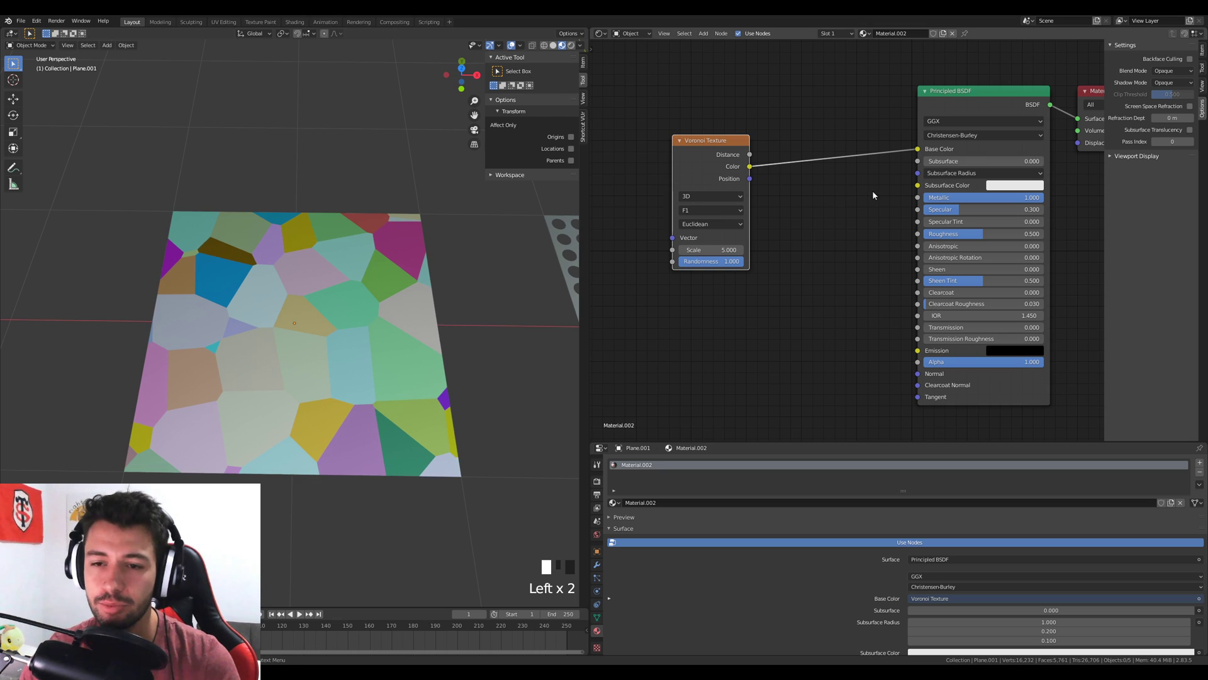
mouse_move(918, 149)
mouse_down()
mouse_move(825, 178)
mouse_move(767, 165)
mouse_move(919, 153)
mouse_up()
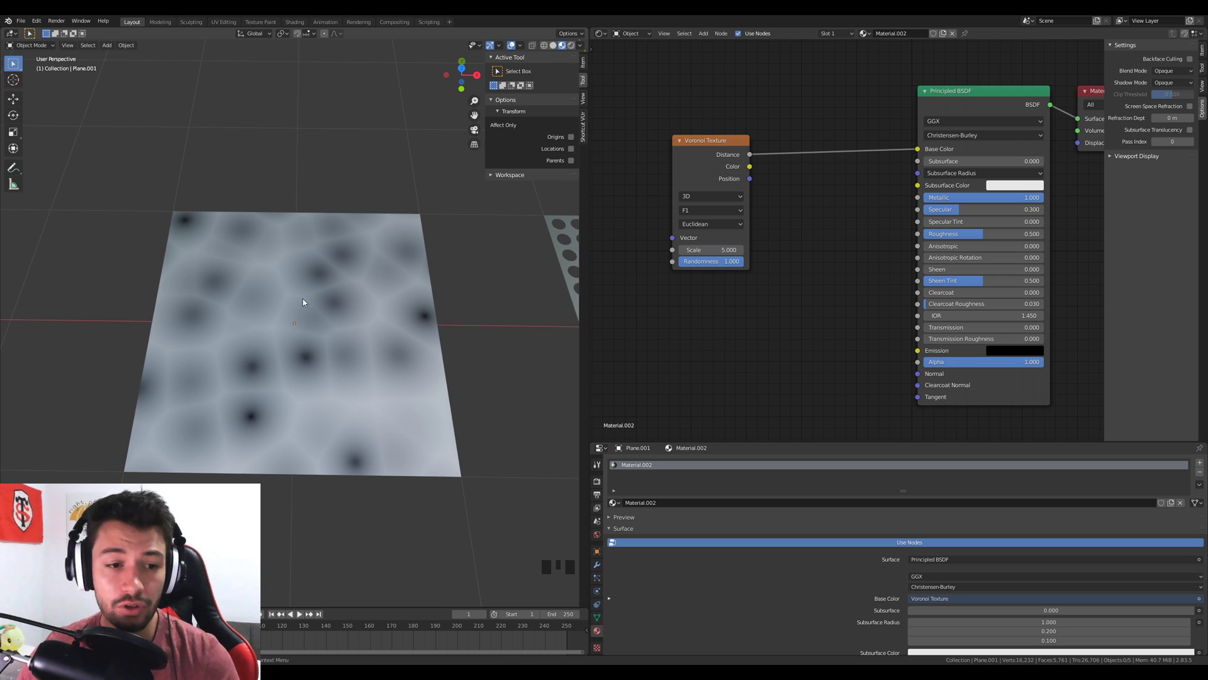
scroll(308, 327, up, 2)
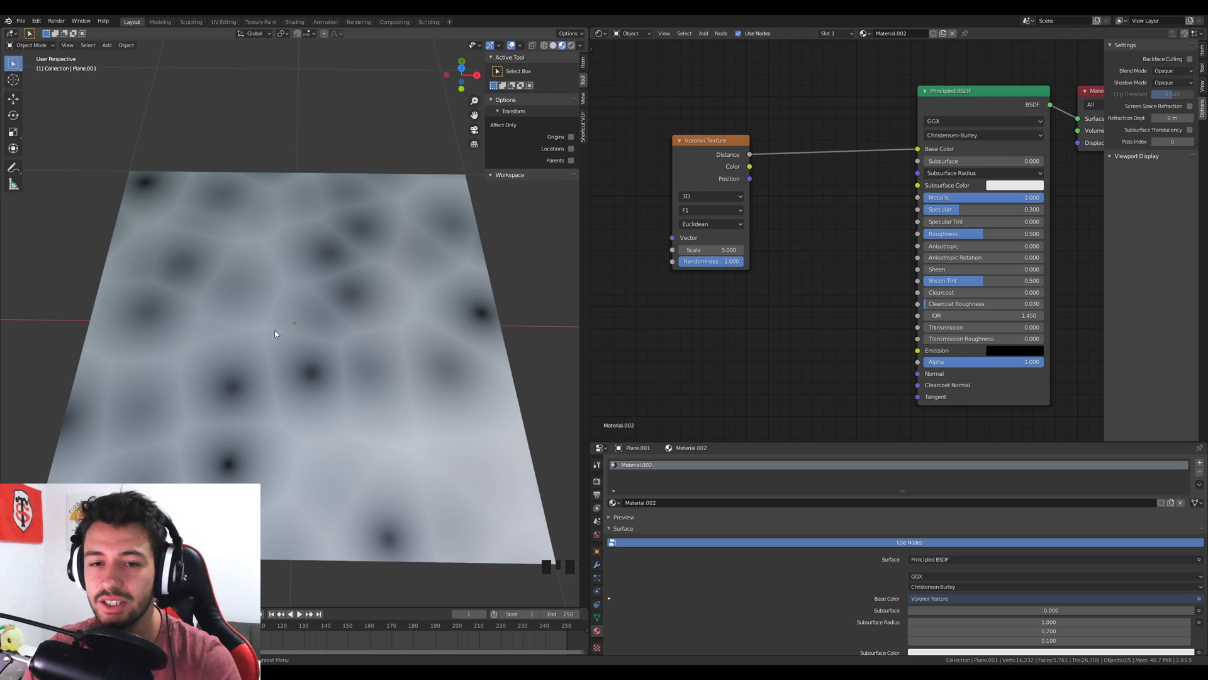
Set the Voronoi Texture's Scale to 12.4 and Randomness to 0 for a regular grid of dots
drag(640, 179, 788, 299)
click(736, 312)
drag(722, 250, 928, 250)
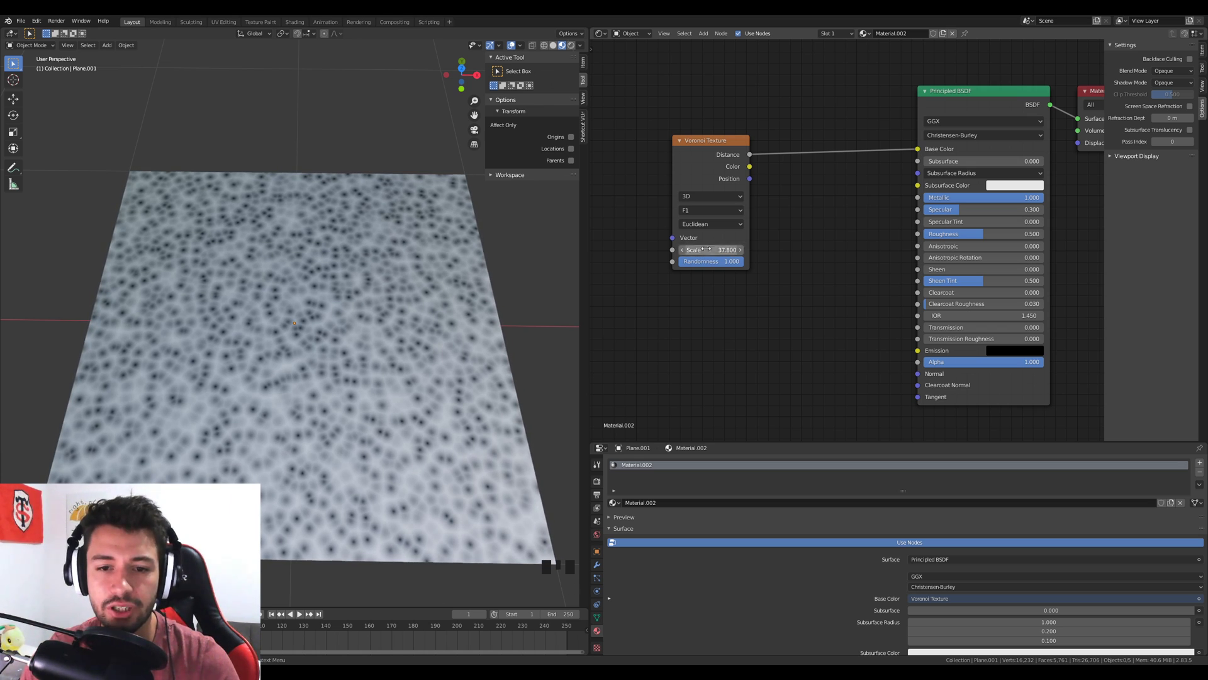
drag(705, 250, 546, 249)
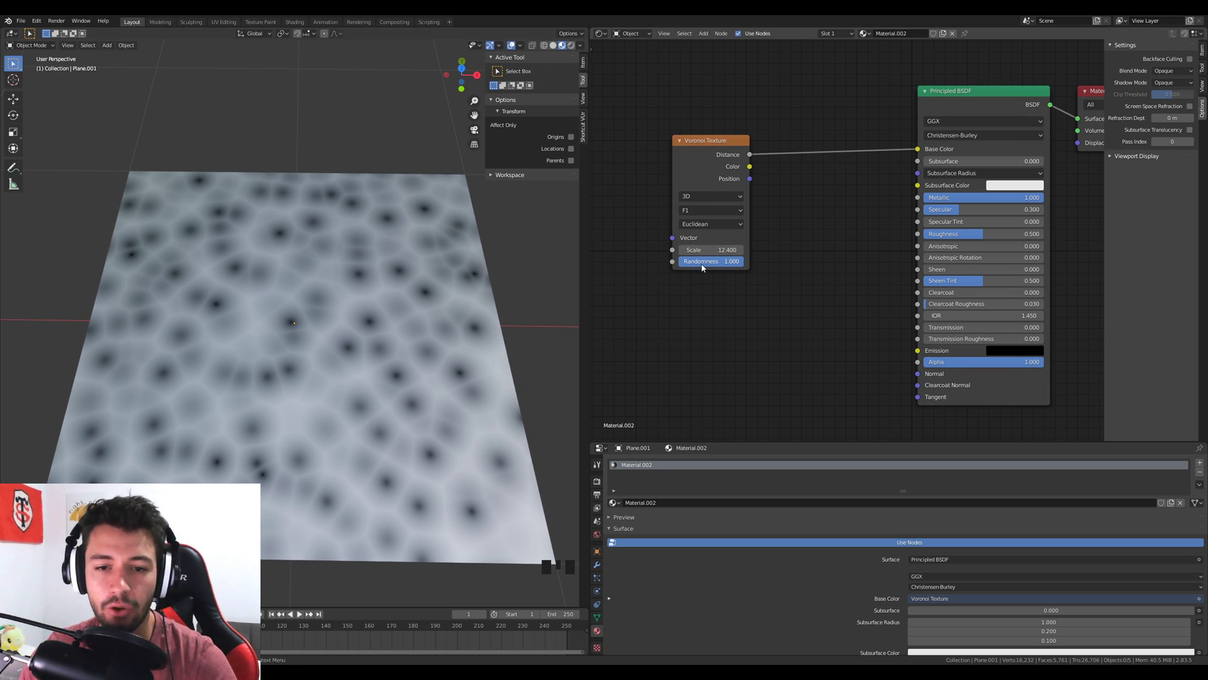
drag(716, 266, 654, 266)
scroll(373, 348, up, 3)
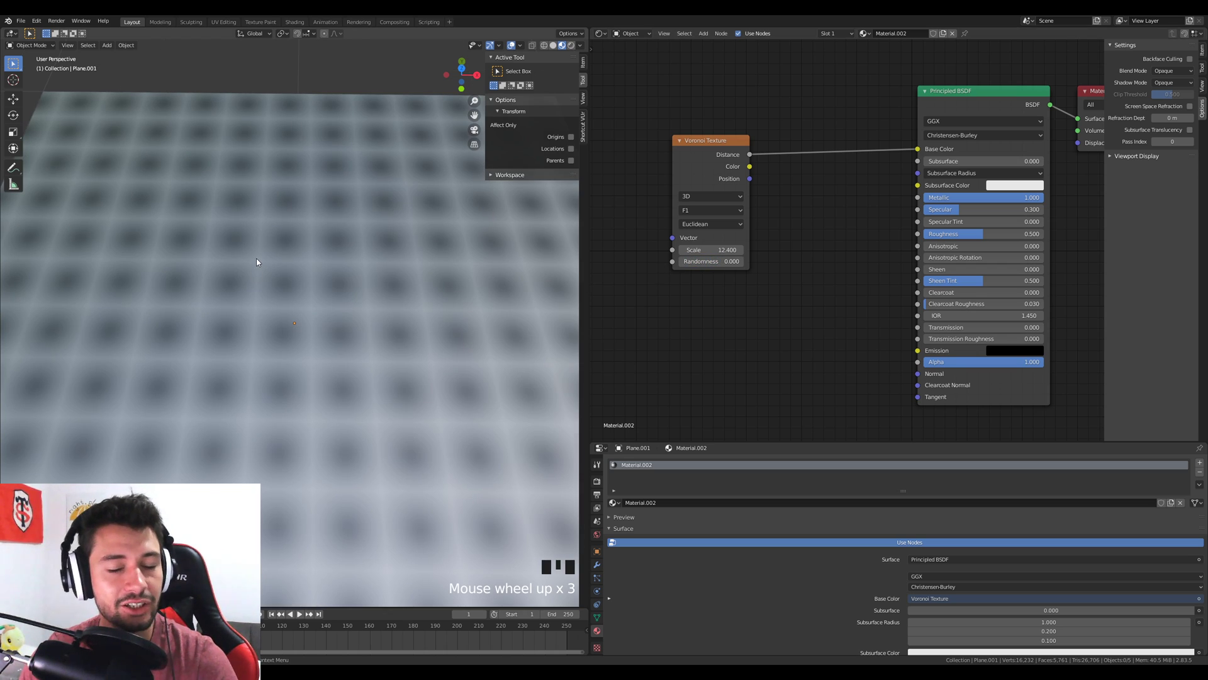
Try the Voronoi Texture's 1D dimension option, and switch it to 2D to sharpen the dots
scroll(257, 262, down, 2)
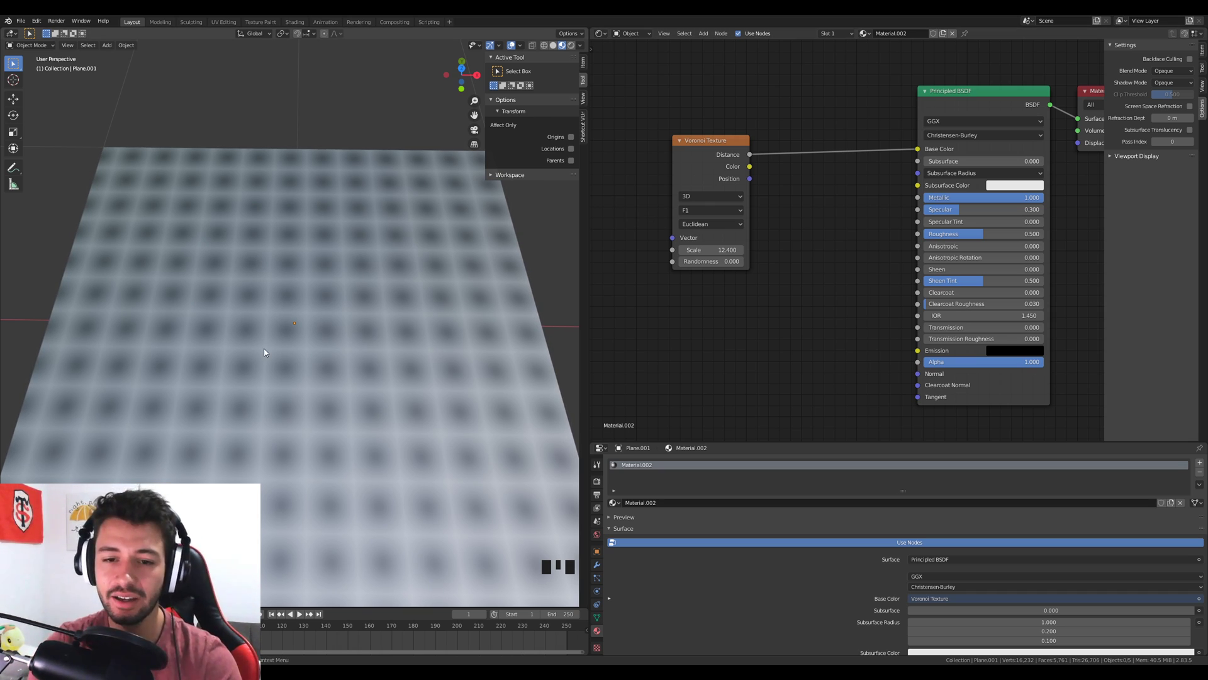
scroll(255, 364, up, 3)
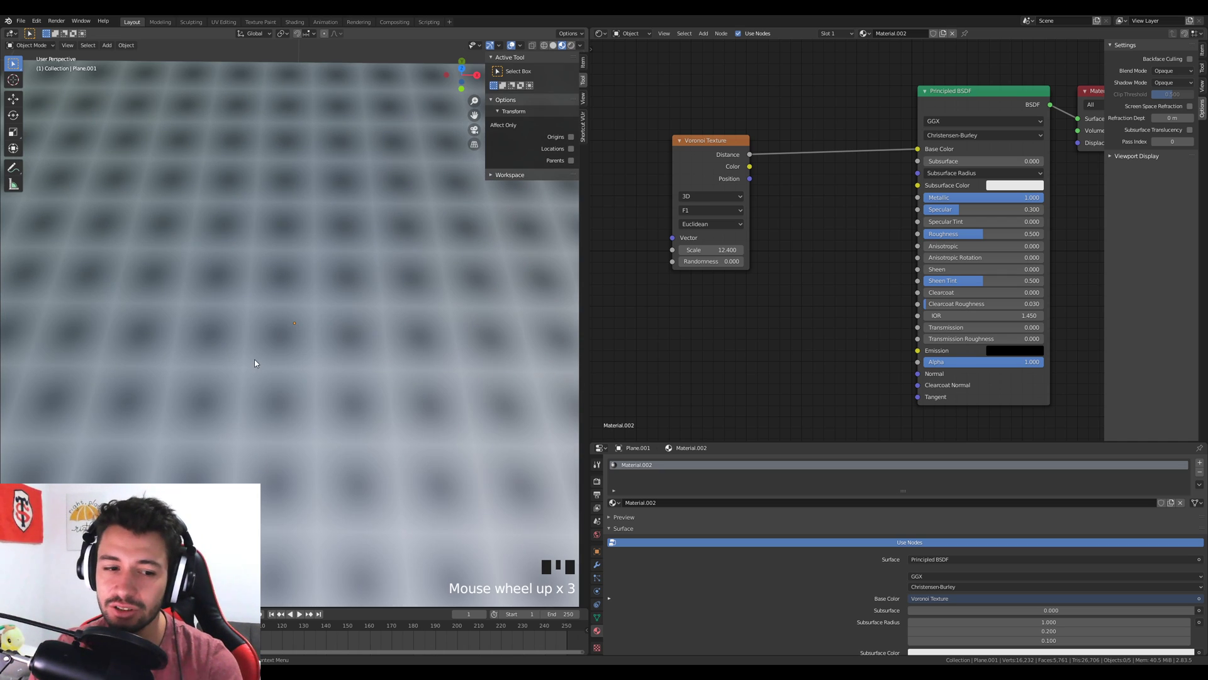
scroll(255, 365, down, 2)
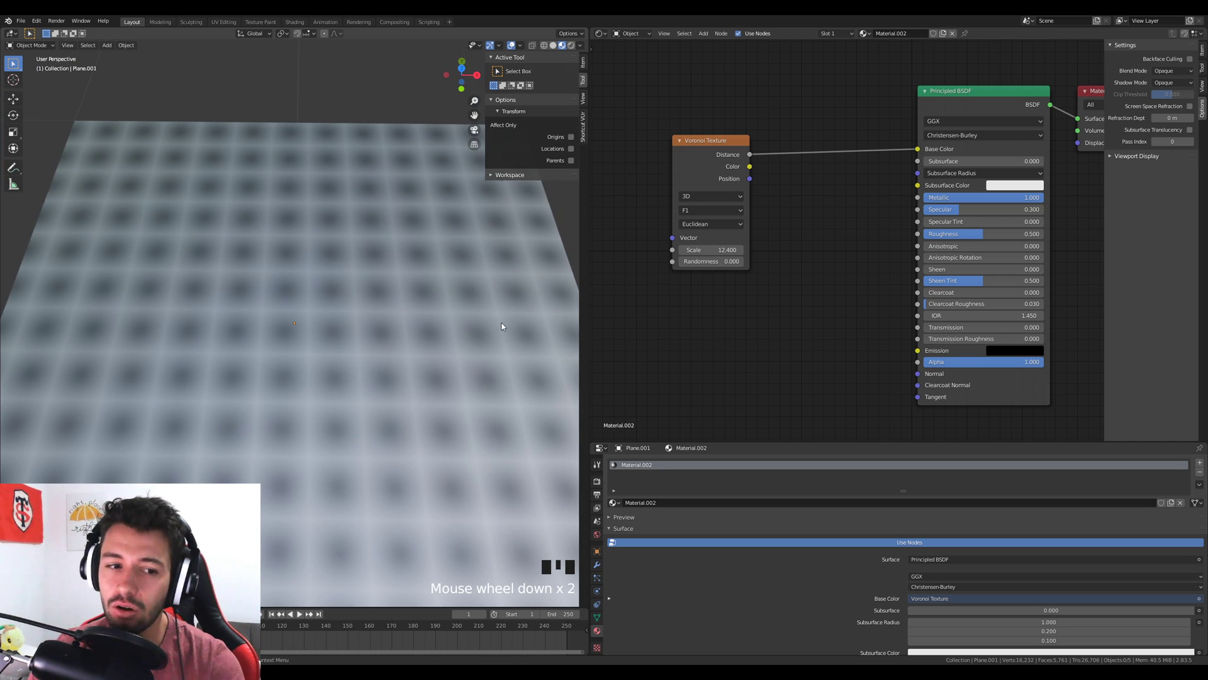
scroll(502, 326, down, 2)
click(695, 196)
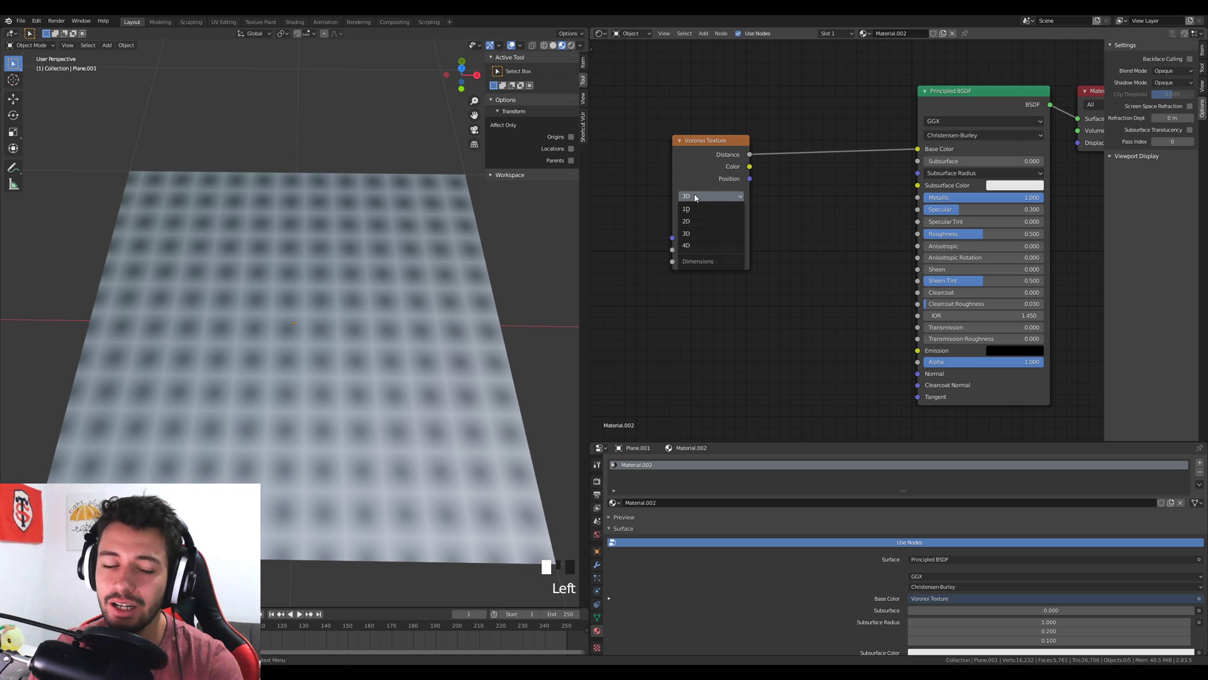
click(695, 208)
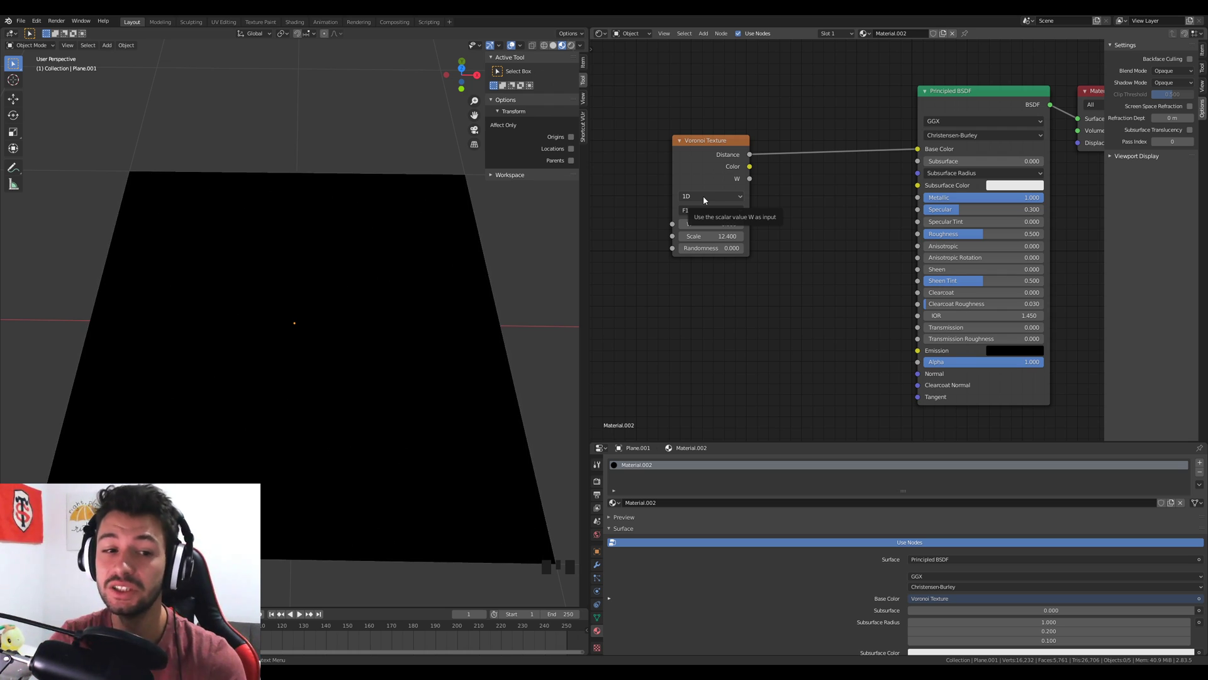
click(704, 199)
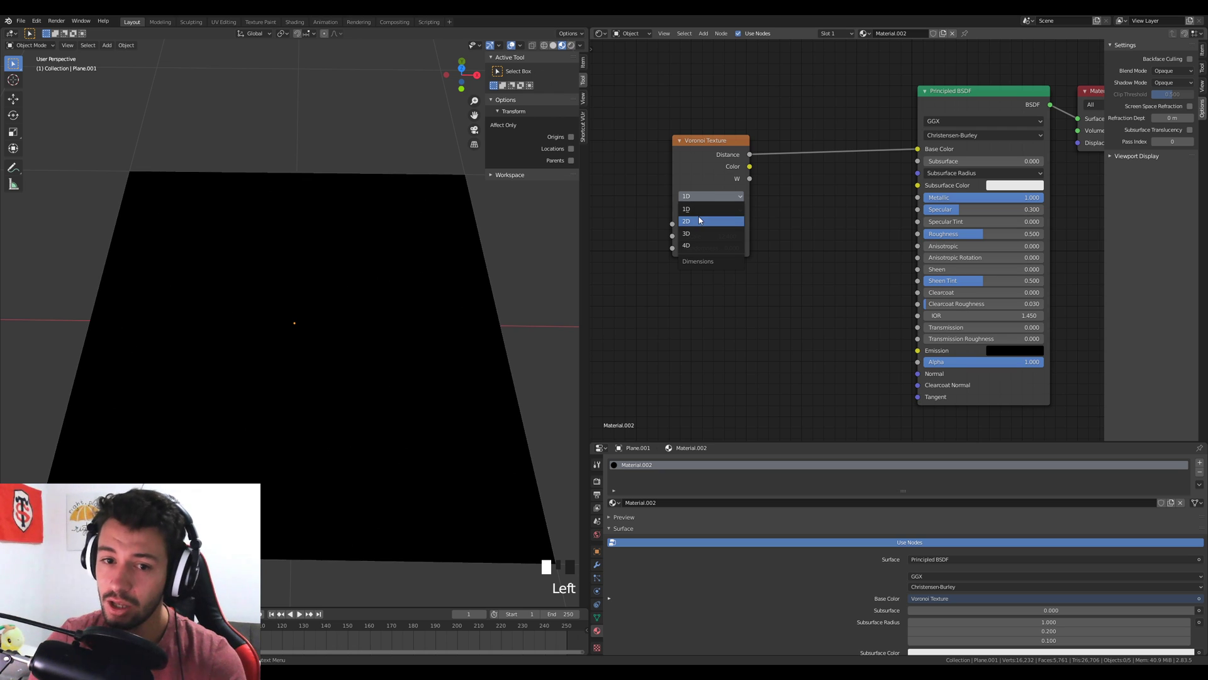
click(702, 220)
scroll(371, 397, up, 6)
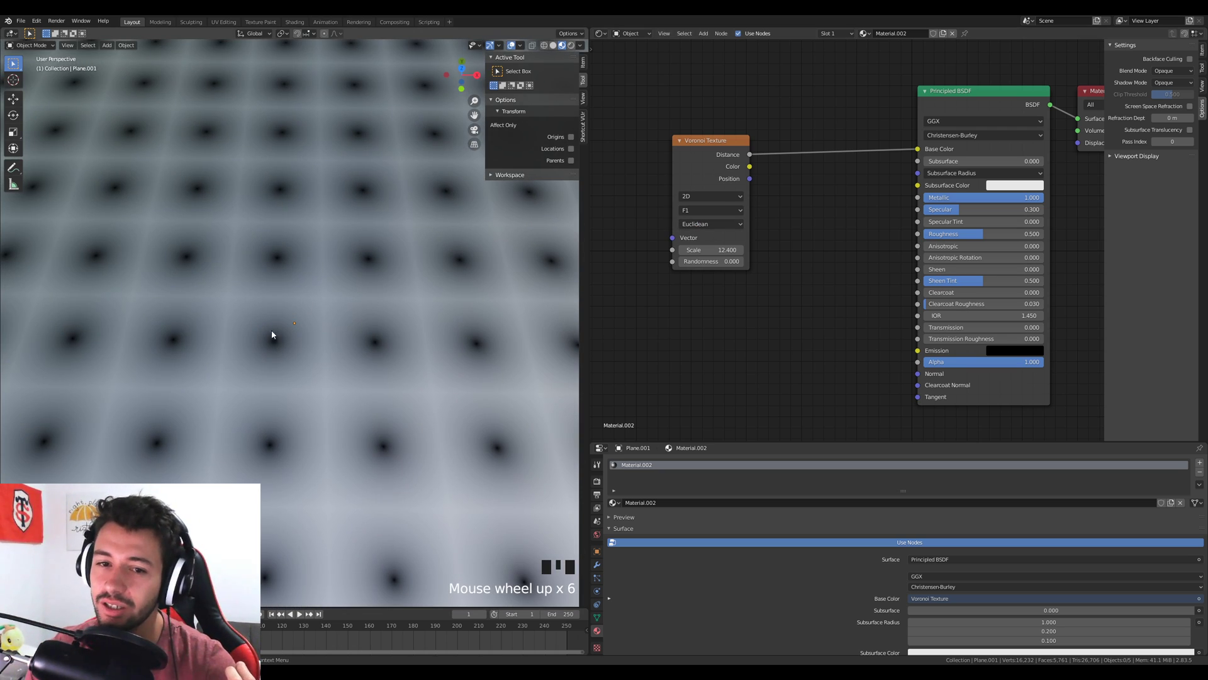
scroll(283, 359, down, 4)
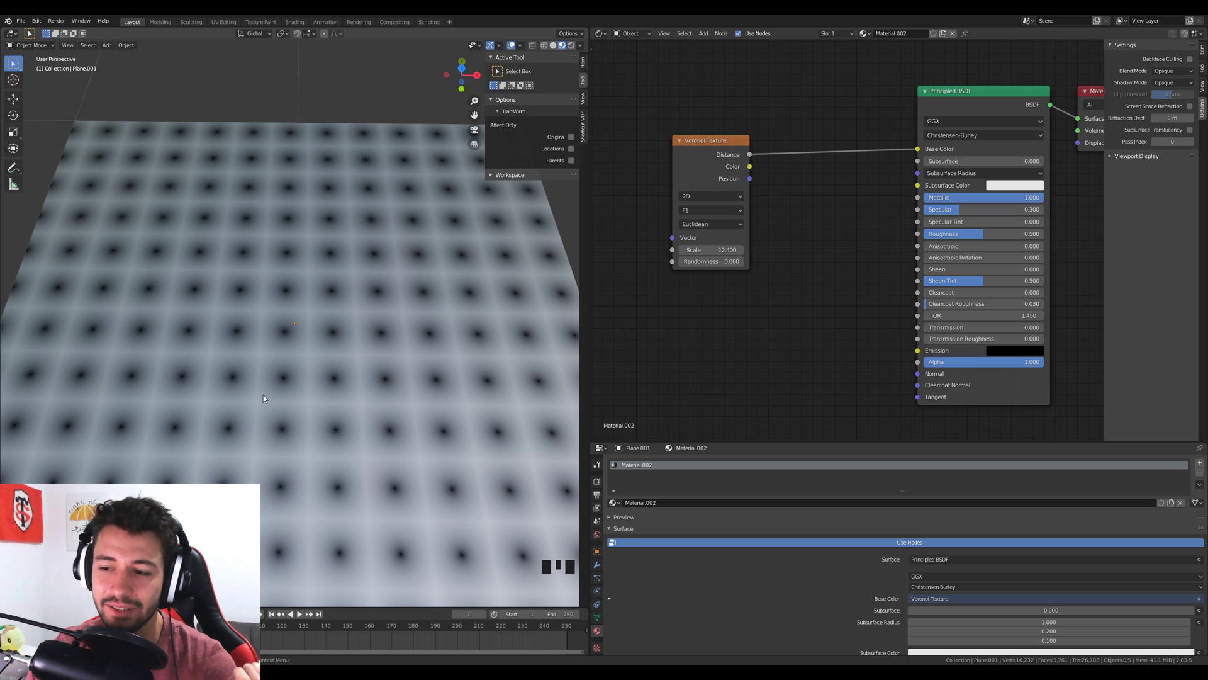
Set the Voronoi Texture's feature output to Smooth F1
click(707, 212)
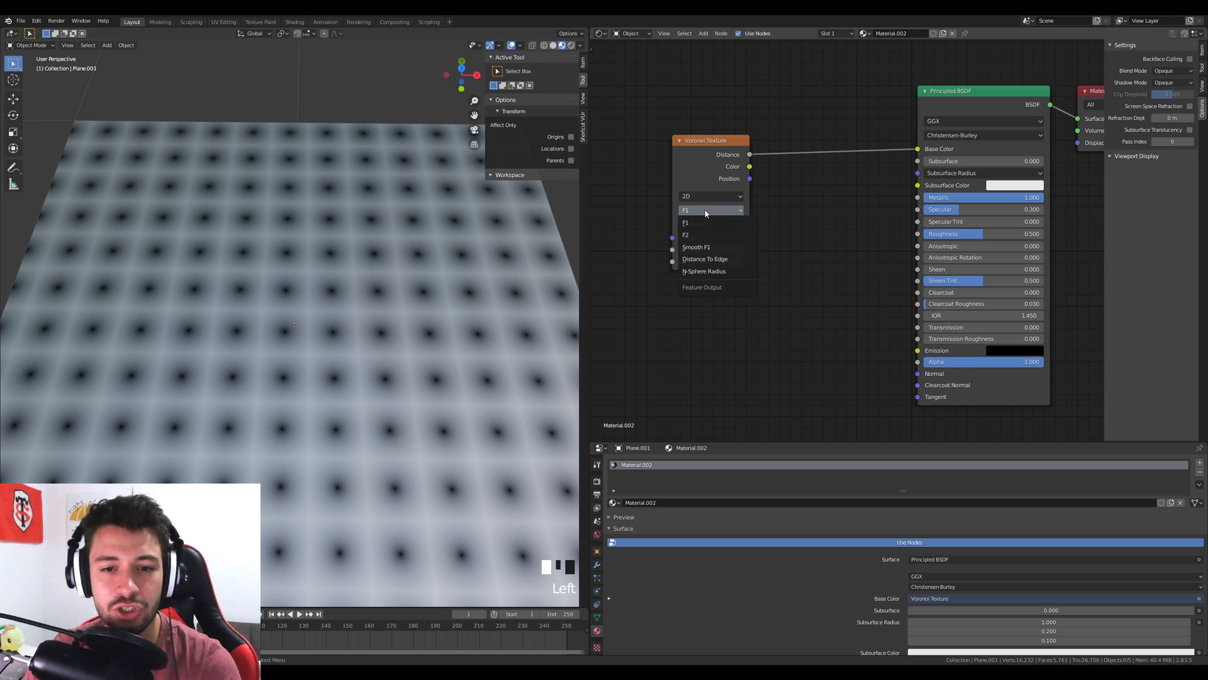
click(704, 252)
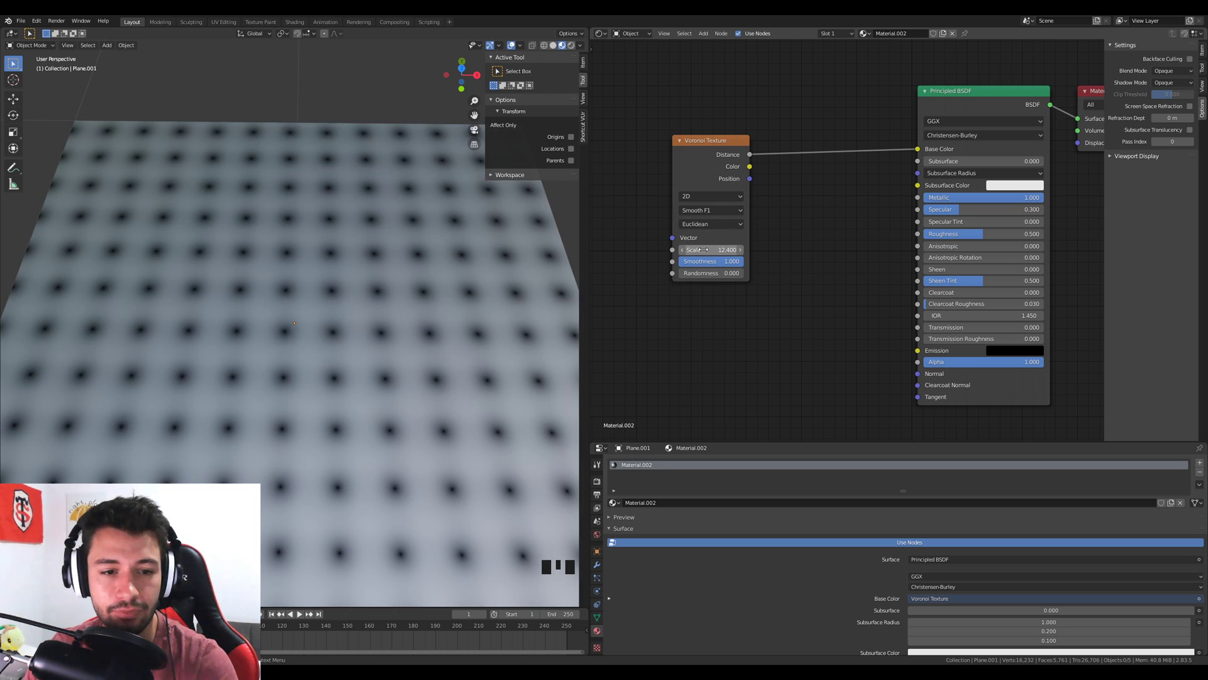
scroll(273, 311, up, 2)
scroll(273, 310, down, 6)
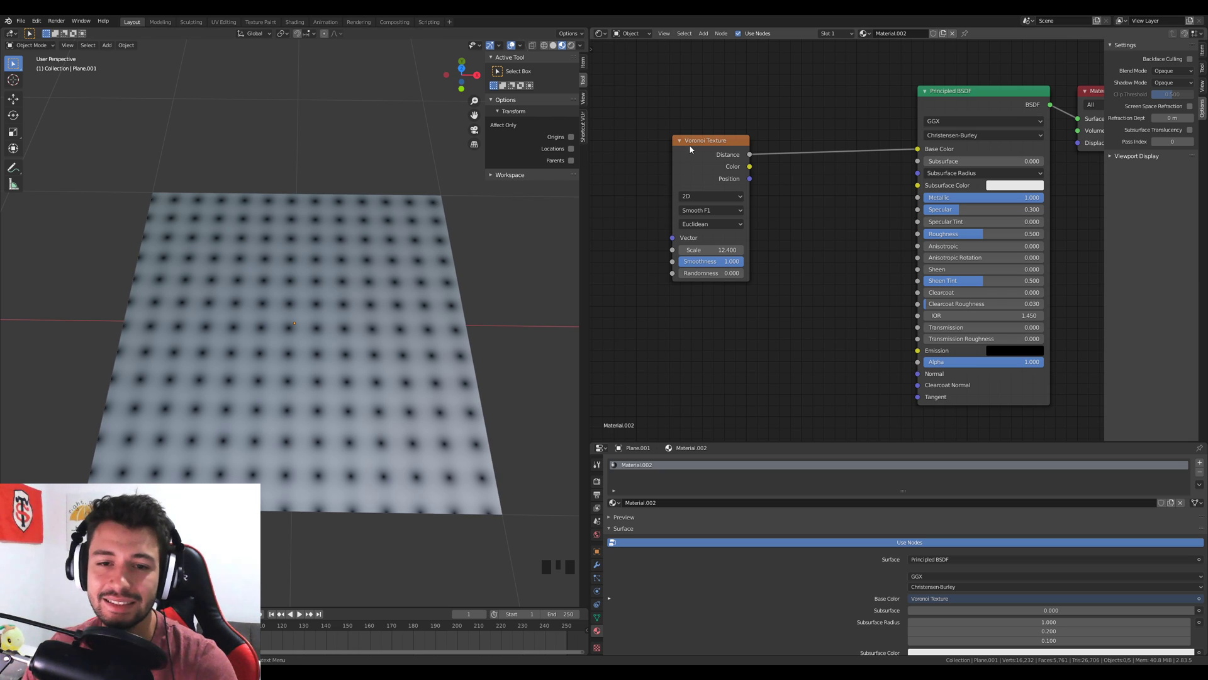
Shift the Voronoi Texture node away from the shader and insert a ColorRamp node on its link to Base Color
drag(691, 149, 632, 150)
key(shift+a)
mouse_move(797, 189)
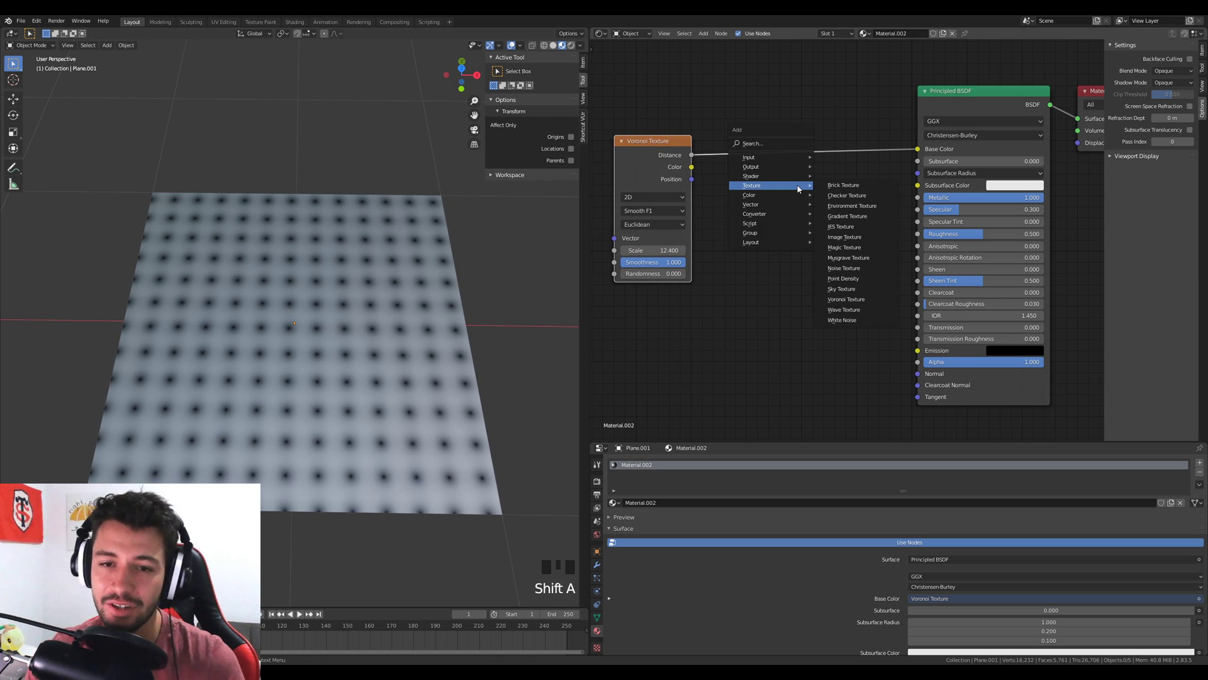
text(color)
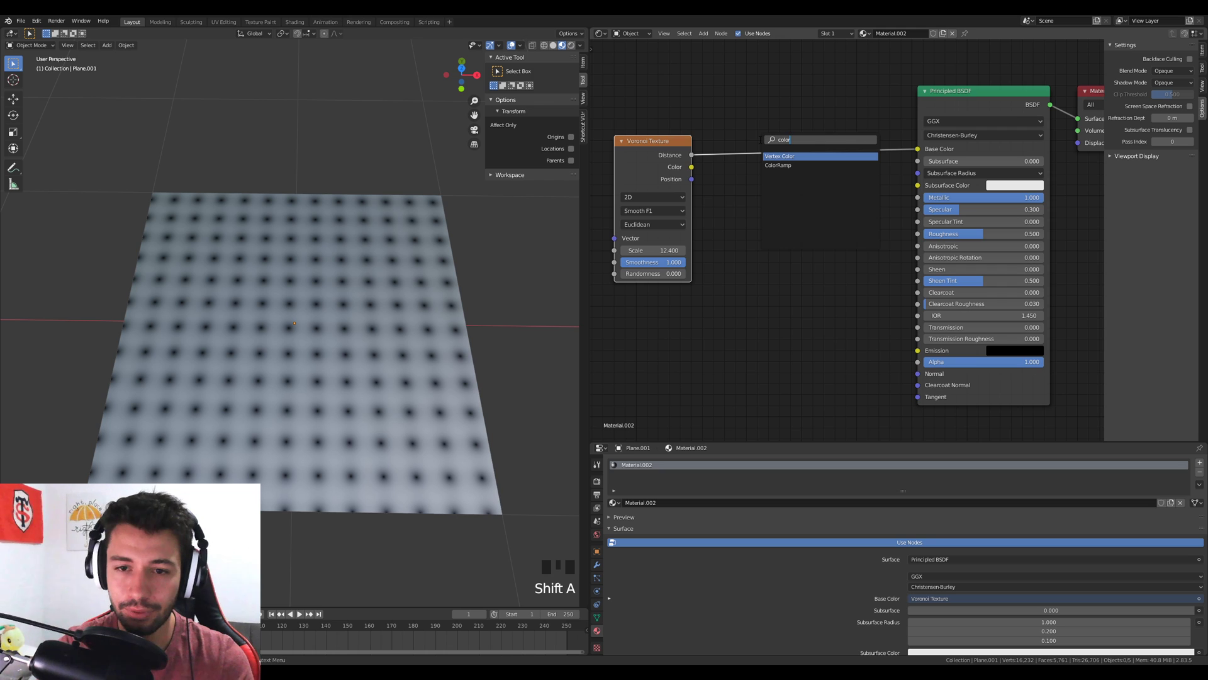
key(Down)
key(Return)
click(736, 112)
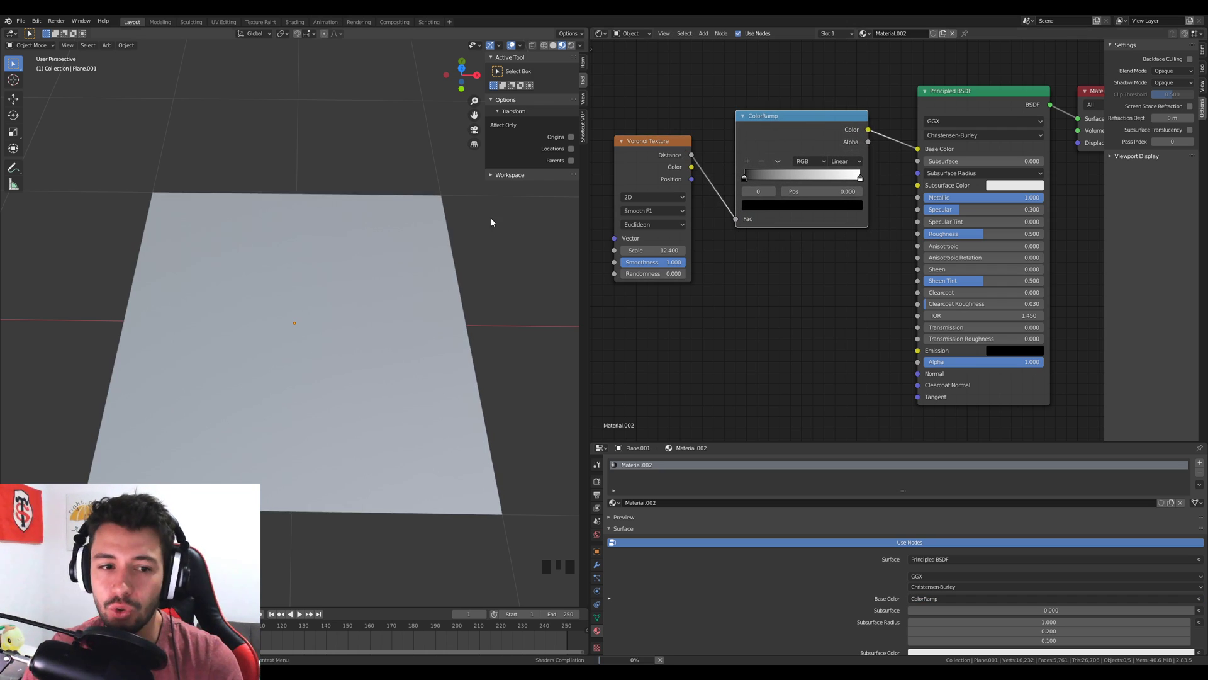
Mark the centre of one dark dot with a few annotation strokes and undo them
scroll(298, 337, up, 5)
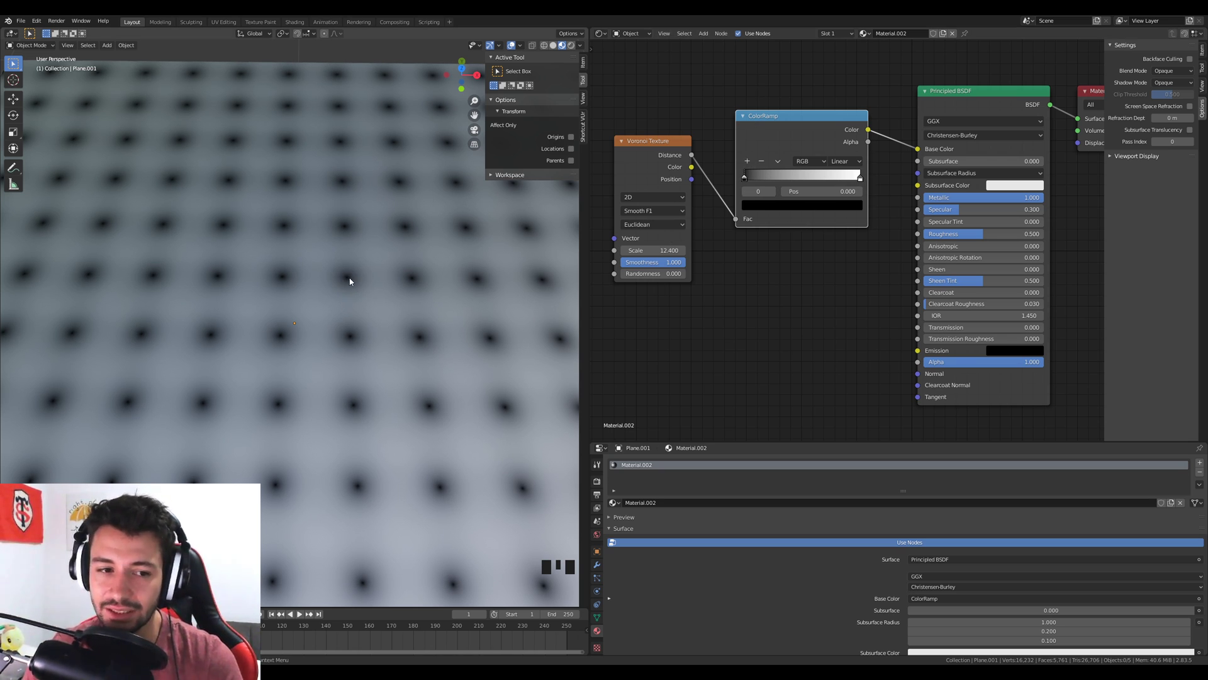
shift+middle_drag(348, 280, 305, 309)
scroll(342, 262, up, 3)
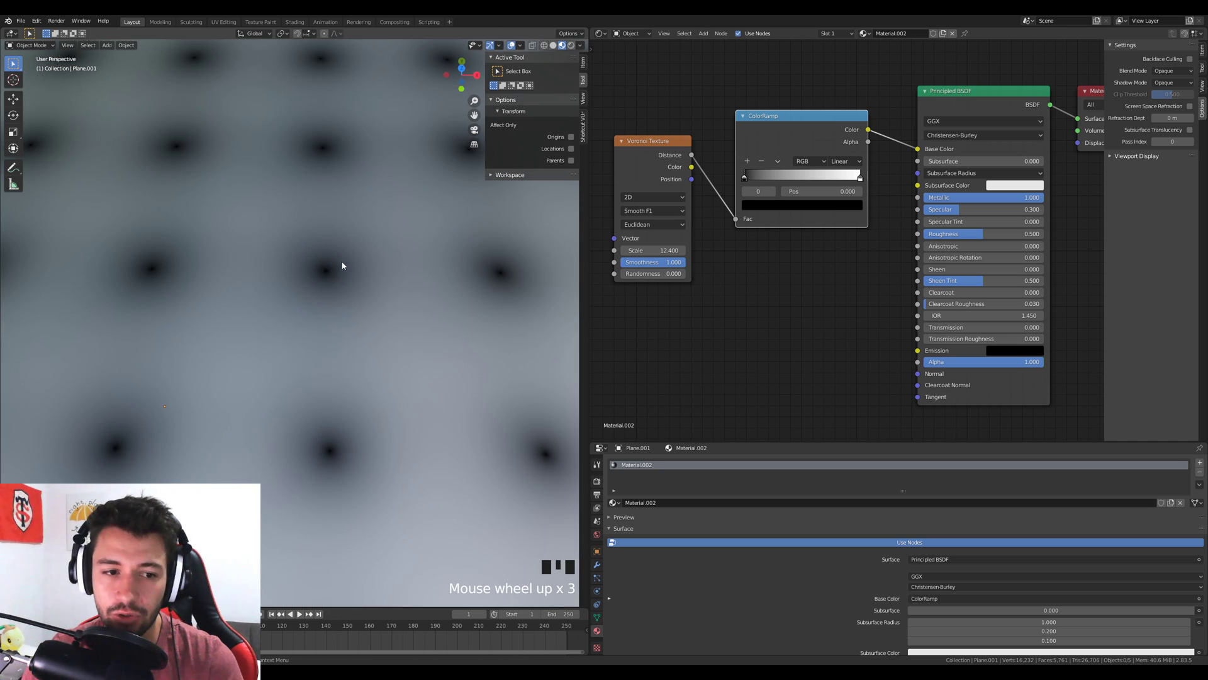
key(d)
drag(324, 267, 314, 271)
drag(312, 271, 312, 275)
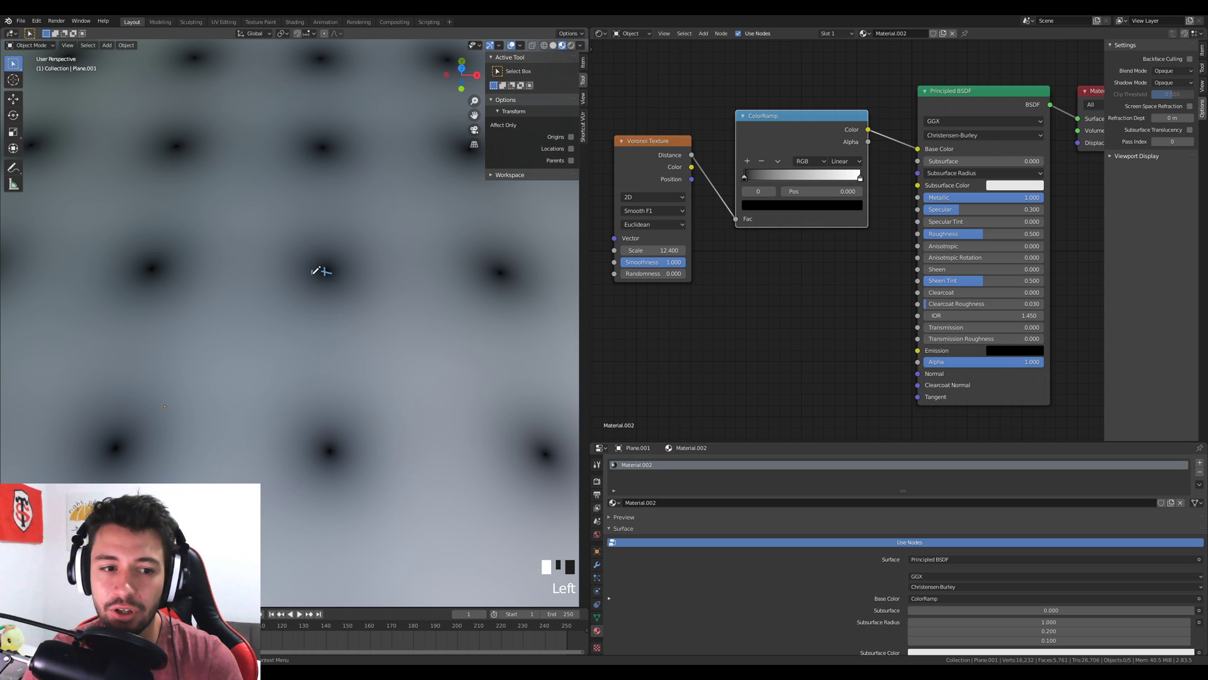
mouse_move(254, 263)
mouse_down()
mouse_move(253, 277)
mouse_move(264, 268)
mouse_up()
key(ctrl+z)
key(ctrl+z)
key(ctrl+z)
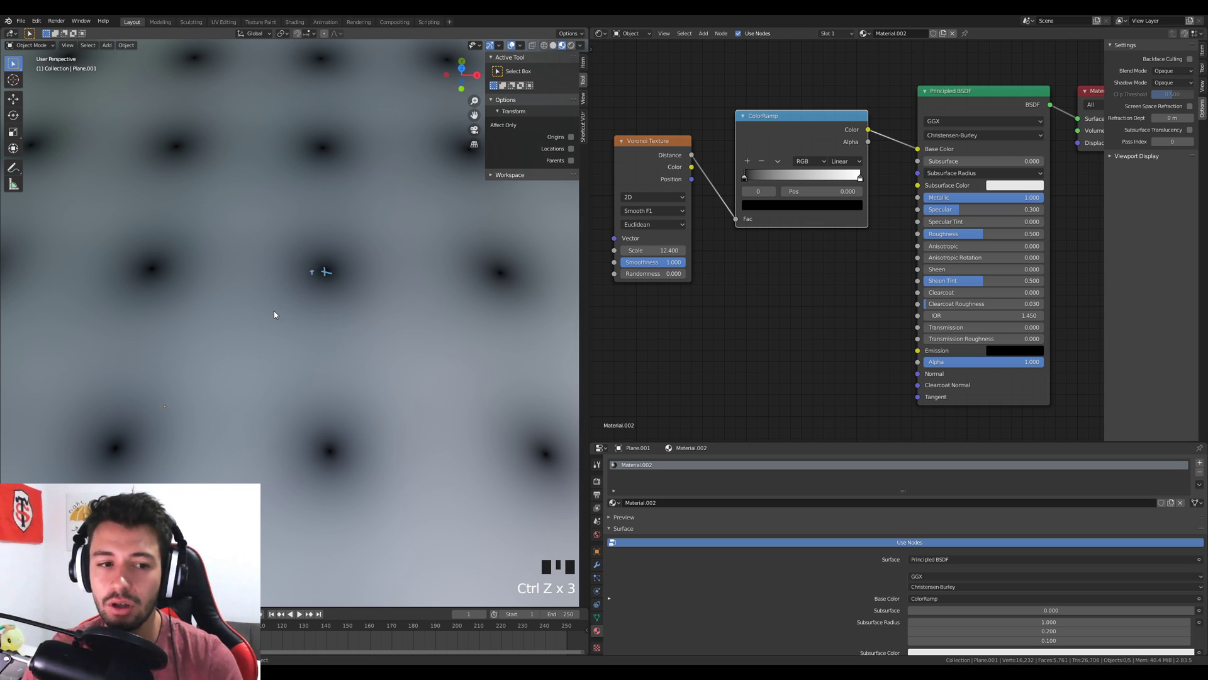
key(ctrl+z)
key(ctrl+z)
key(ctrl+z)
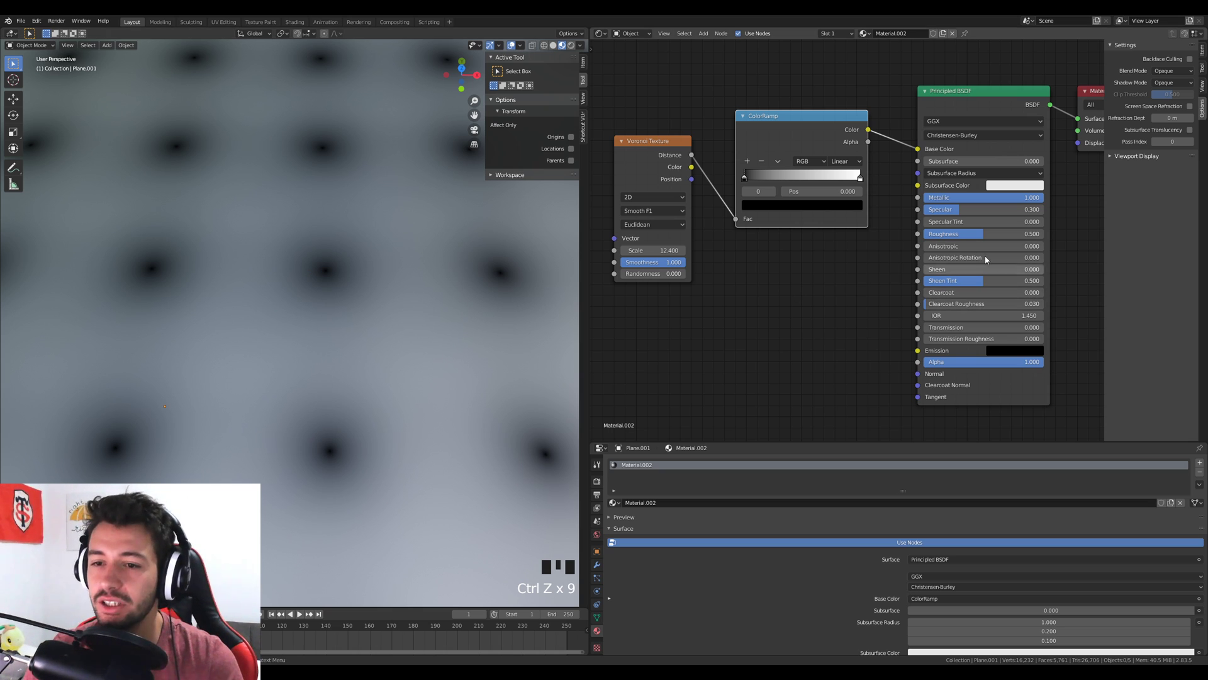
Set the Principled BSDF's Metallic to 0 on the second plane's material
drag(965, 203, 925, 203)
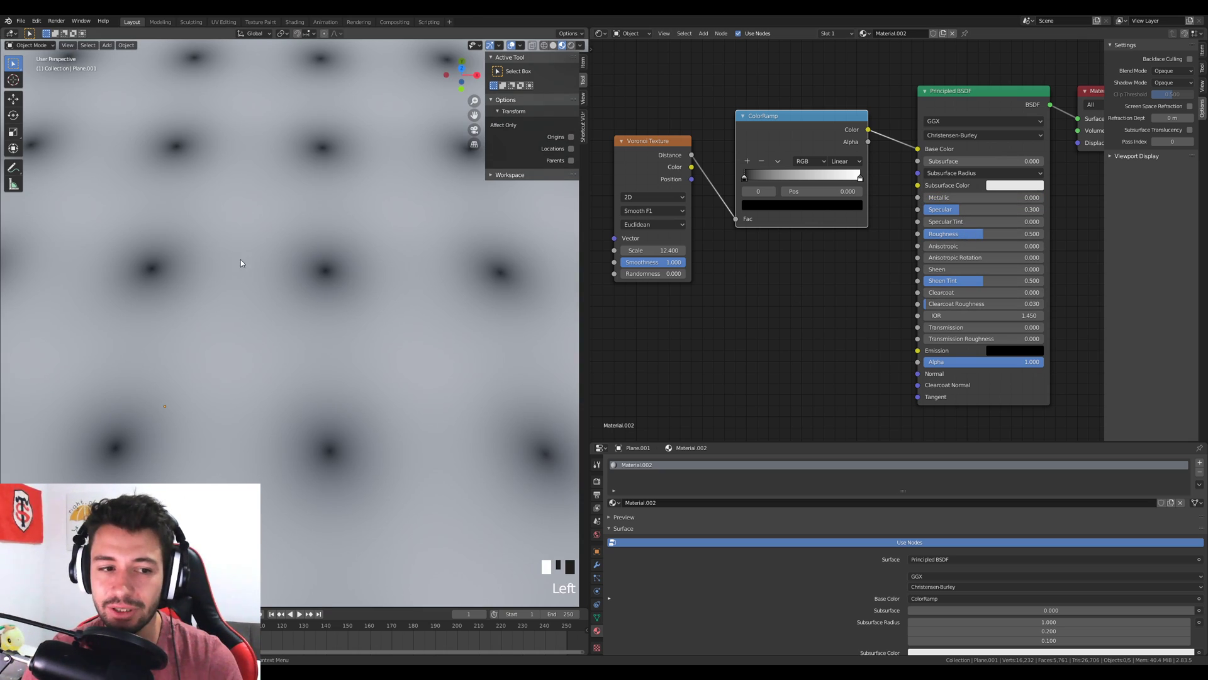
scroll(272, 278, down, 7)
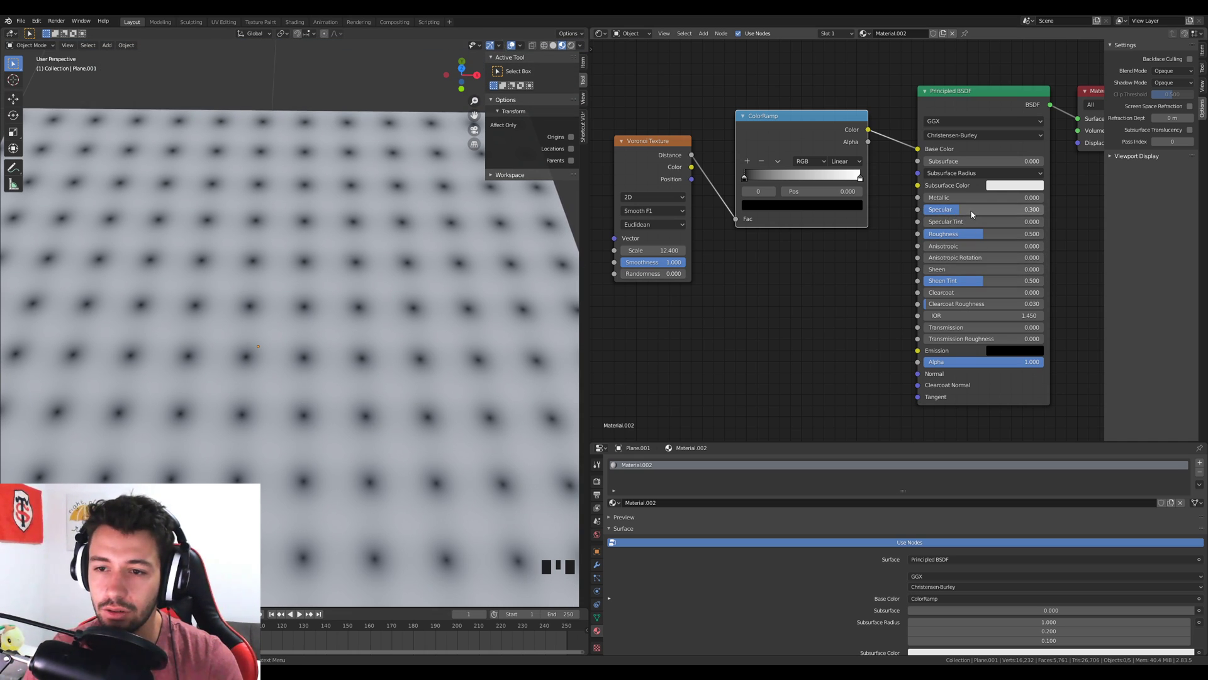
scroll(841, 240, down, 3)
Check the first perforated plate's material and match the second plane to it with Specular 0.5 and Roughness 0.3
scroll(509, 278, down, 6)
shift+middle_drag(509, 277, 255, 277)
click(400, 268)
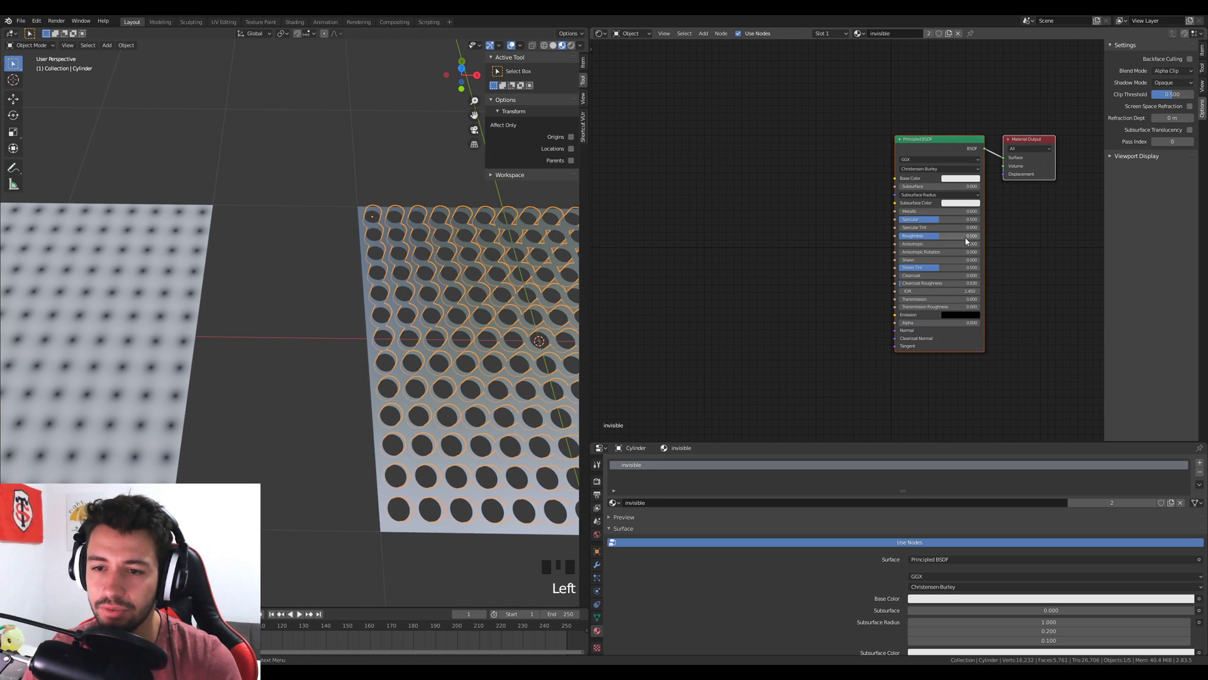
click(360, 220)
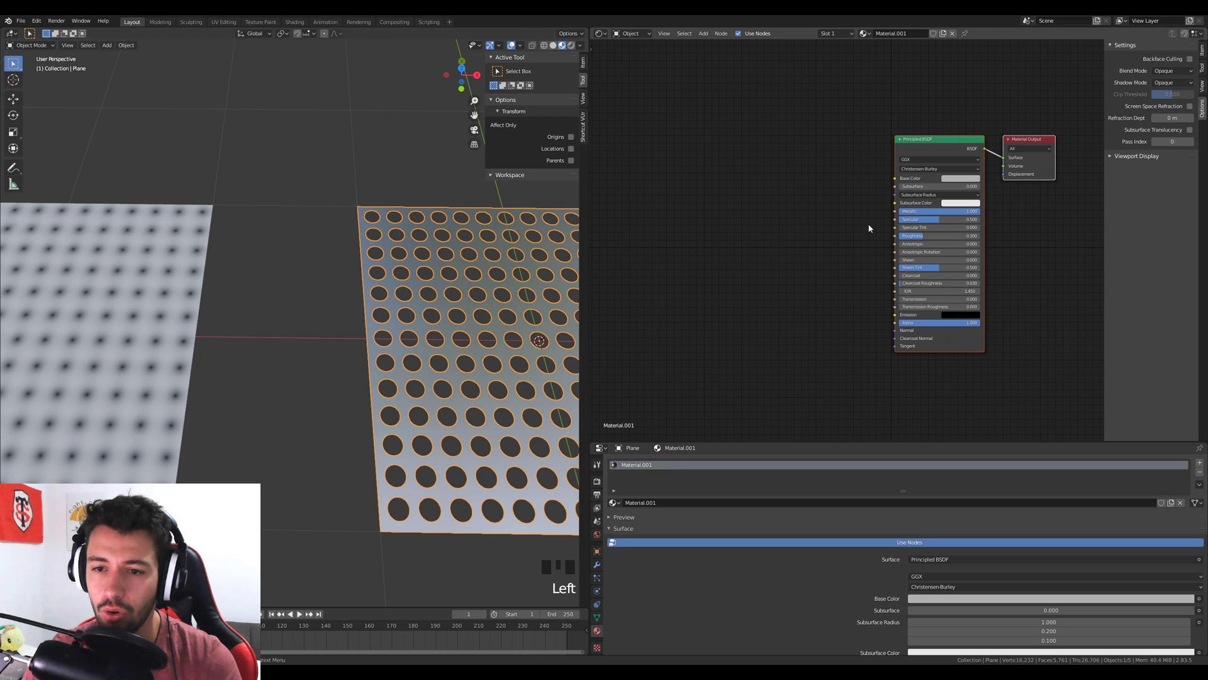
click(191, 237)
click(922, 219)
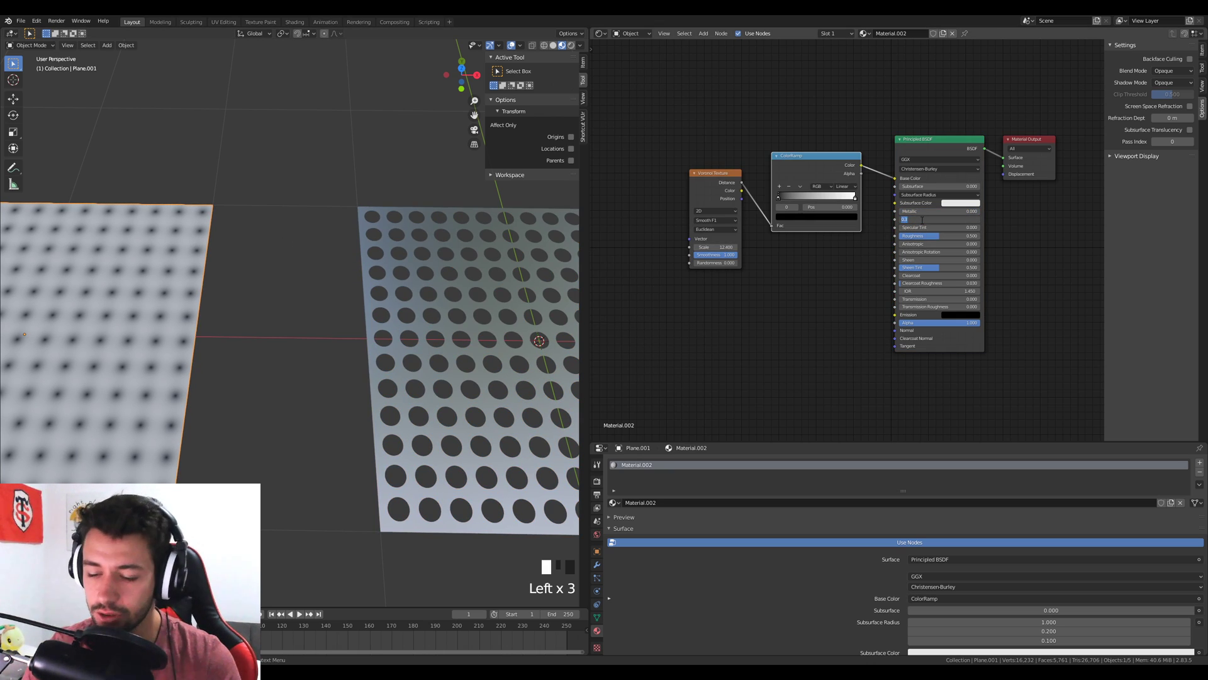
click(924, 236)
text(0.3)
key(Return)
Move the ColorRamp's black stop to position 0.250 to enlarge the dark dots, keeping the white stop at 1.000
shift+middle_drag(269, 287, 472, 289)
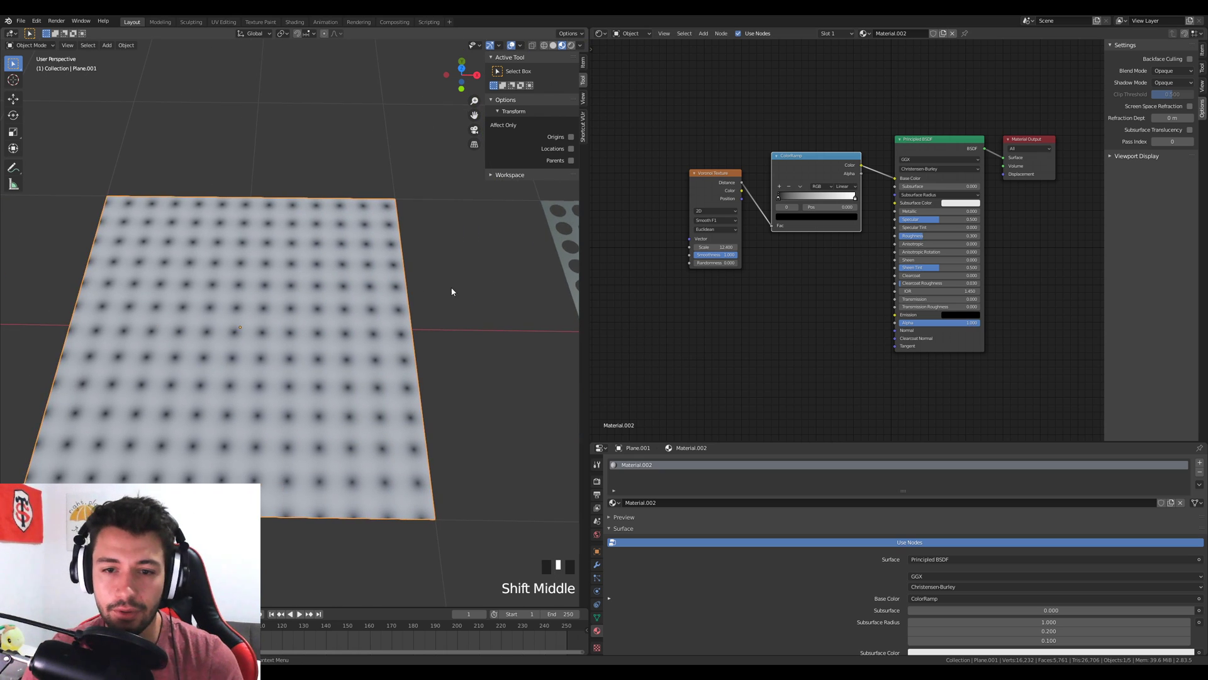
scroll(331, 285, up, 4)
shift+middle_drag(331, 285, 256, 310)
scroll(259, 291, up, 3)
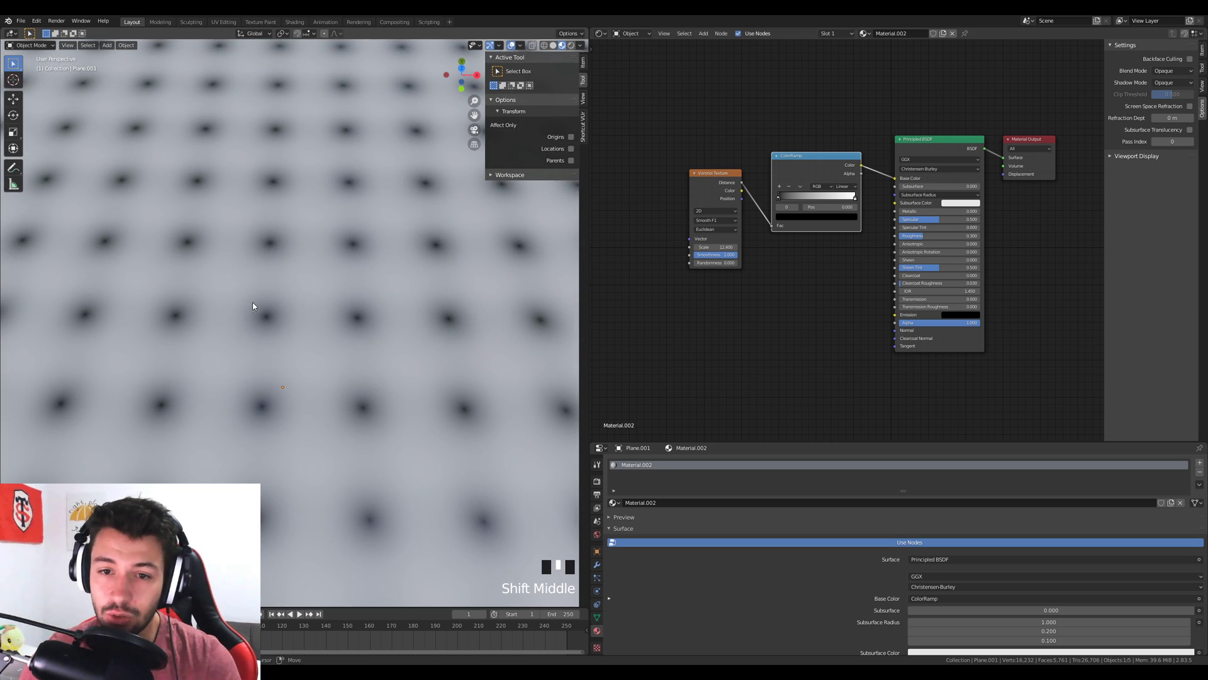
click(780, 198)
drag(780, 200, 780, 204)
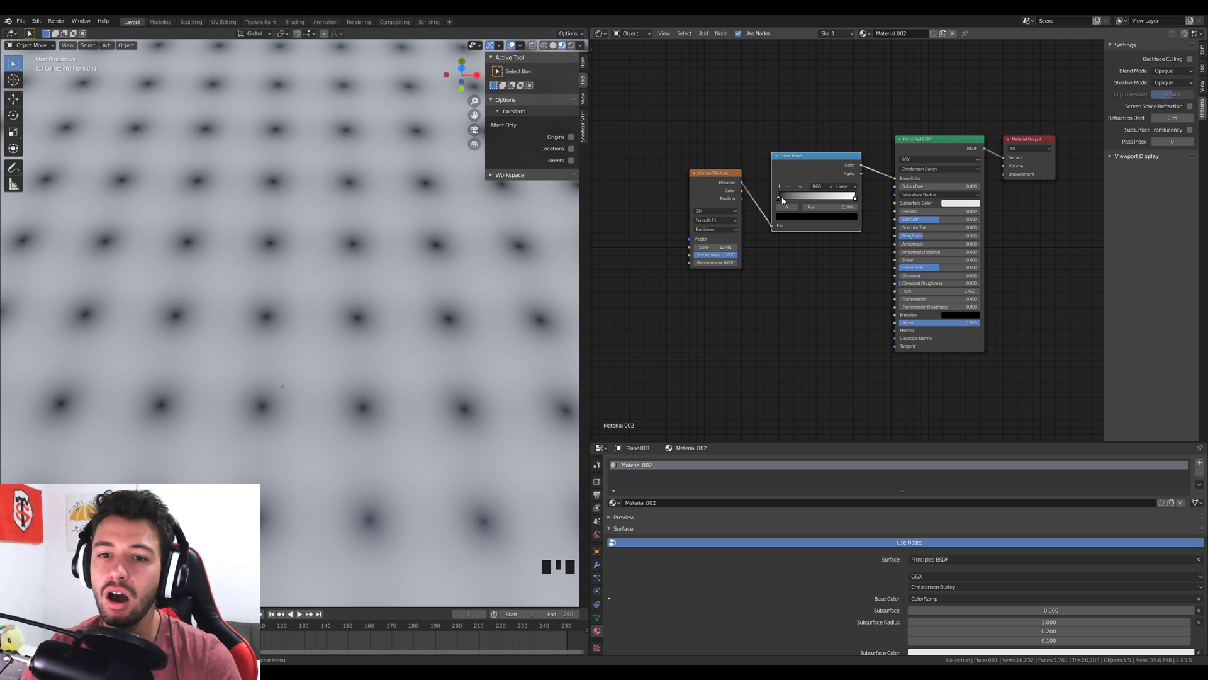
drag(781, 202, 799, 198)
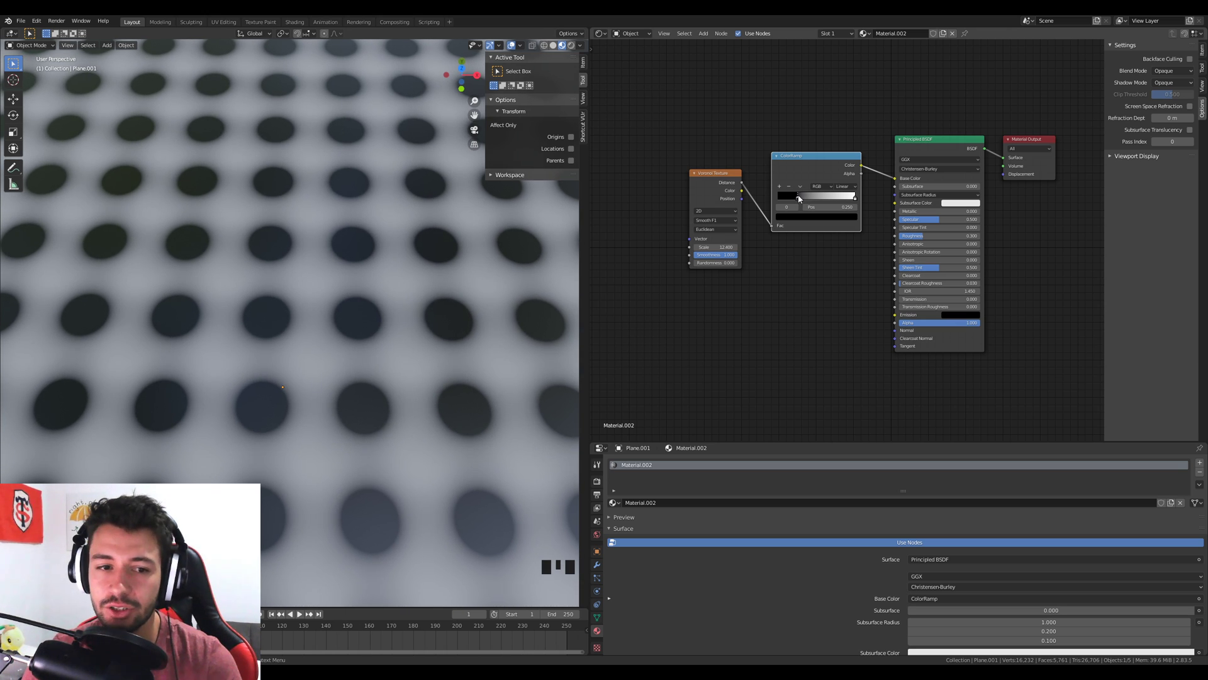
scroll(436, 278, down, 2)
mouse_move(436, 278)
middle_down()
mouse_move(425, 280)
mouse_move(447, 300)
mouse_move(432, 266)
middle_up()
scroll(431, 267, up, 2)
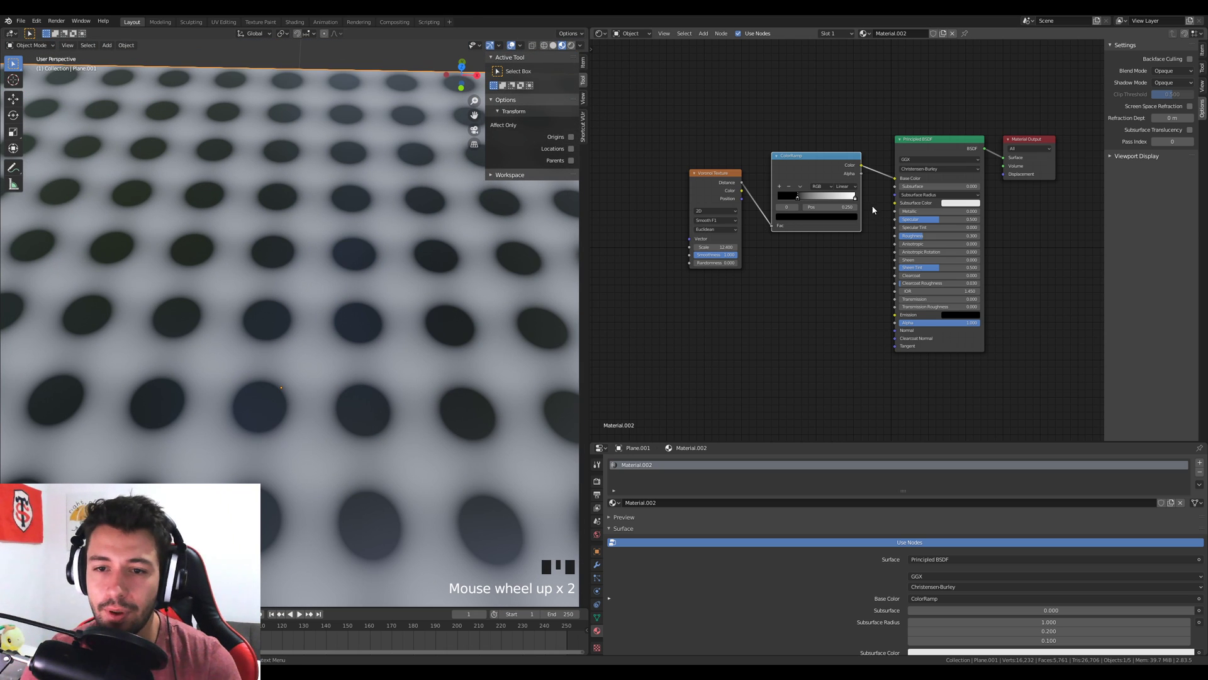
drag(854, 199, 881, 196)
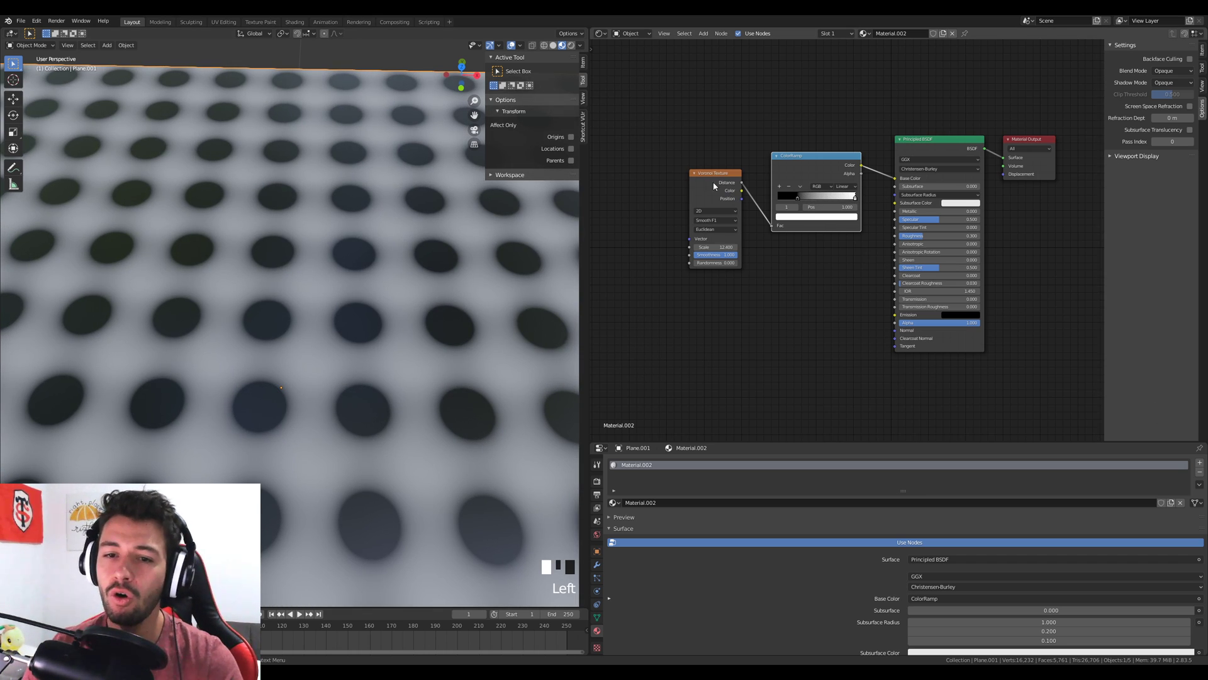
Space the Voronoi Texture and ColorRamp nodes away from the shader and reroute the ColorRamp's Color output from Base Color to Alpha
drag(718, 174, 629, 174)
drag(784, 156, 718, 162)
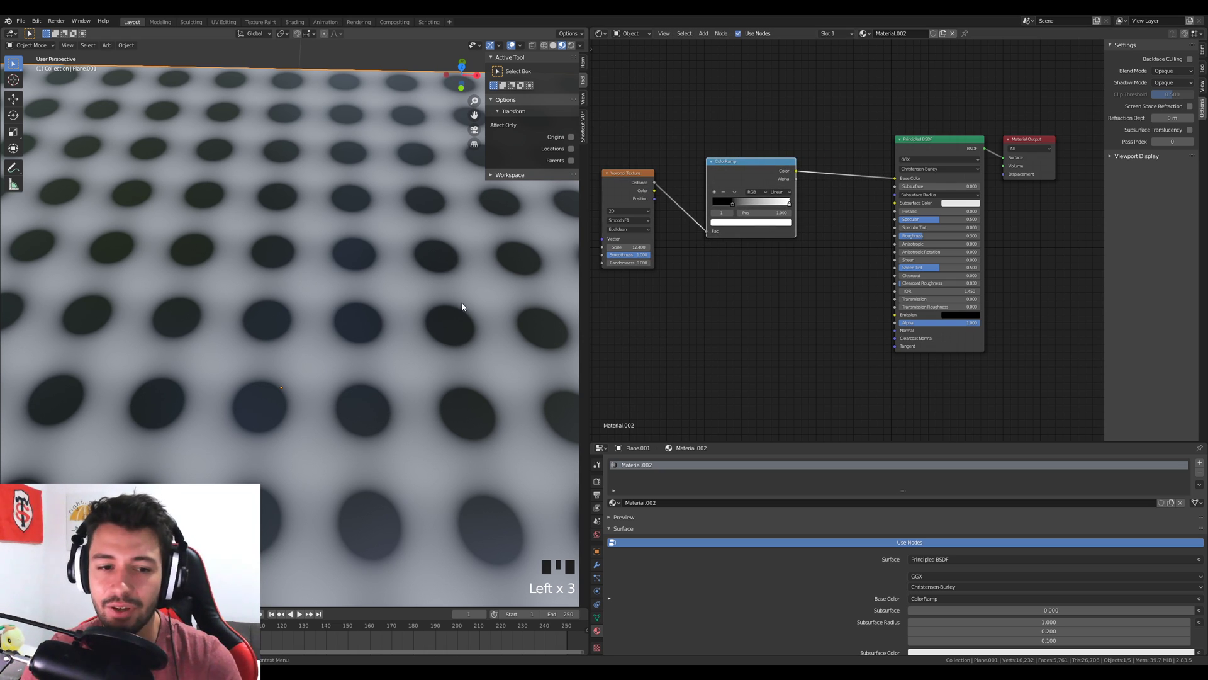
scroll(434, 312, down, 2)
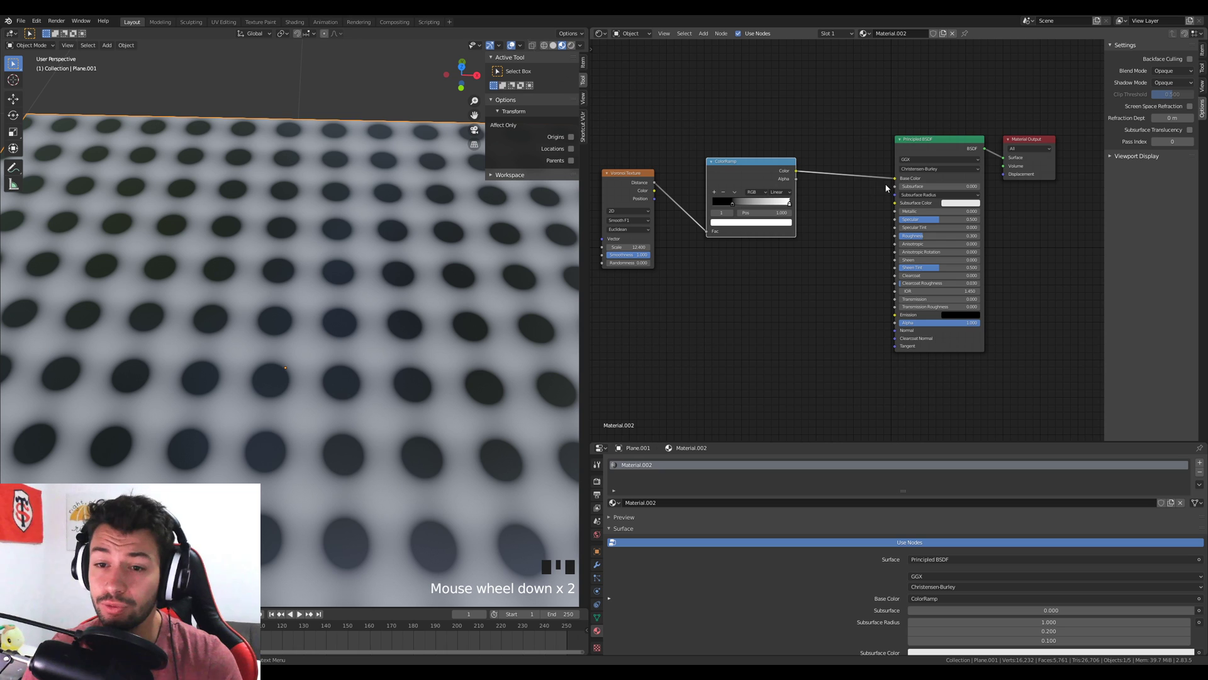
drag(894, 180, 897, 323)
scroll(251, 327, down, 5)
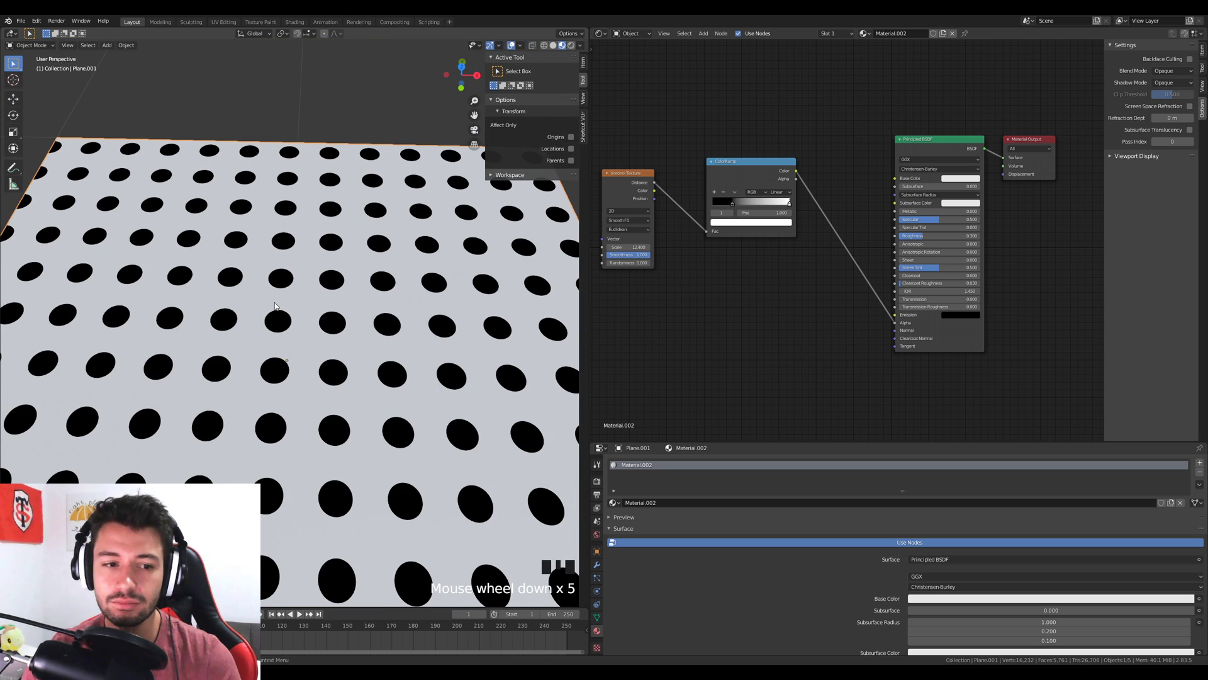
Set the Principled BSDF's Metallic to 1 and inspect the dotted metal plate from another angle
drag(937, 212, 1019, 212)
click(931, 237)
click(1046, 238)
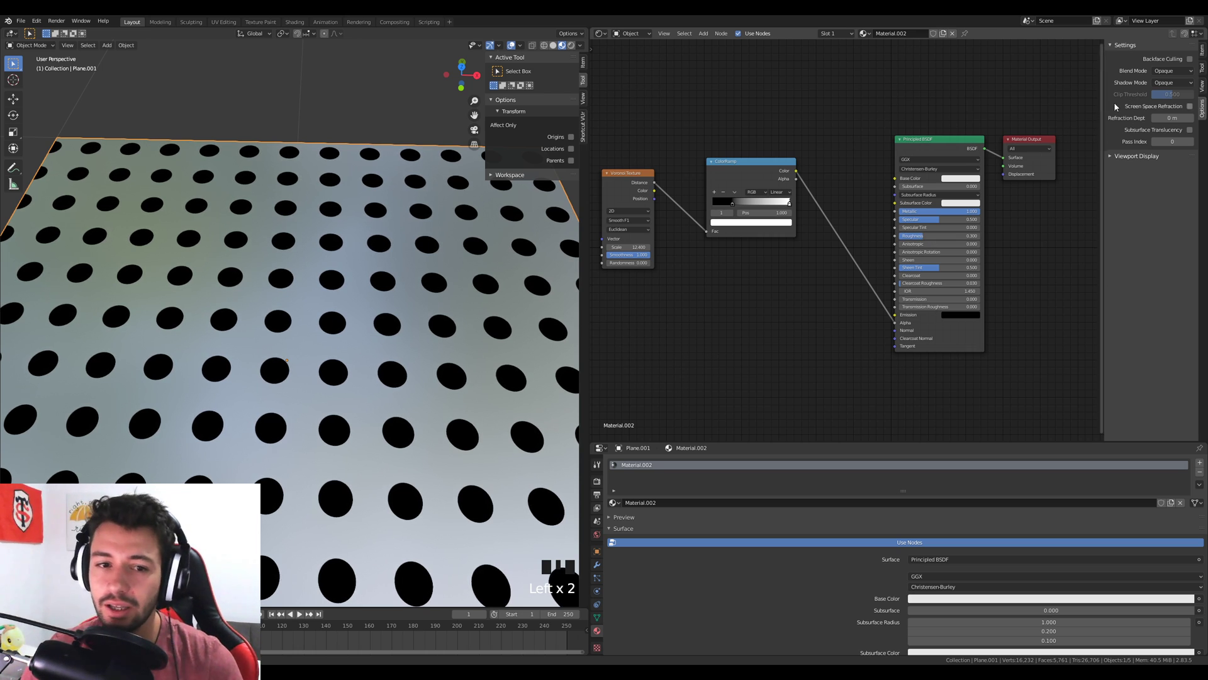
scroll(413, 198, up, 4)
middle_drag(403, 276, 339, 285)
scroll(340, 285, down, 3)
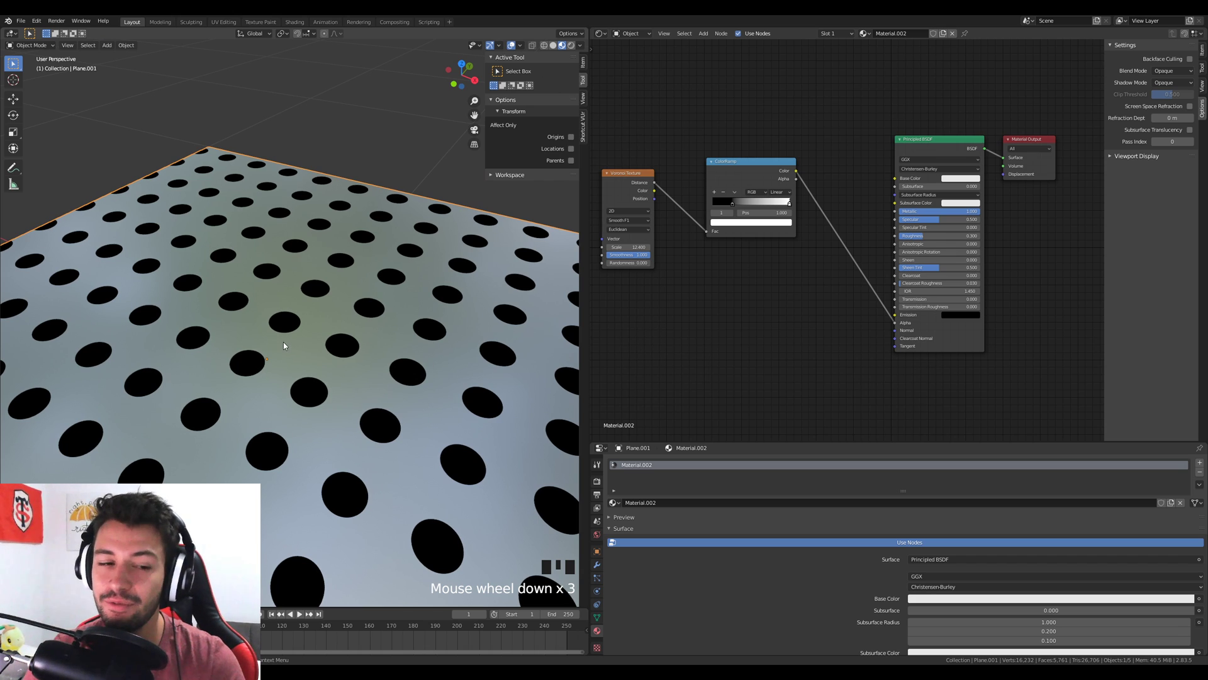
Set the perforated material's Blend Mode to Alpha Clip and lower its Clip Threshold to 0.000
click(1172, 70)
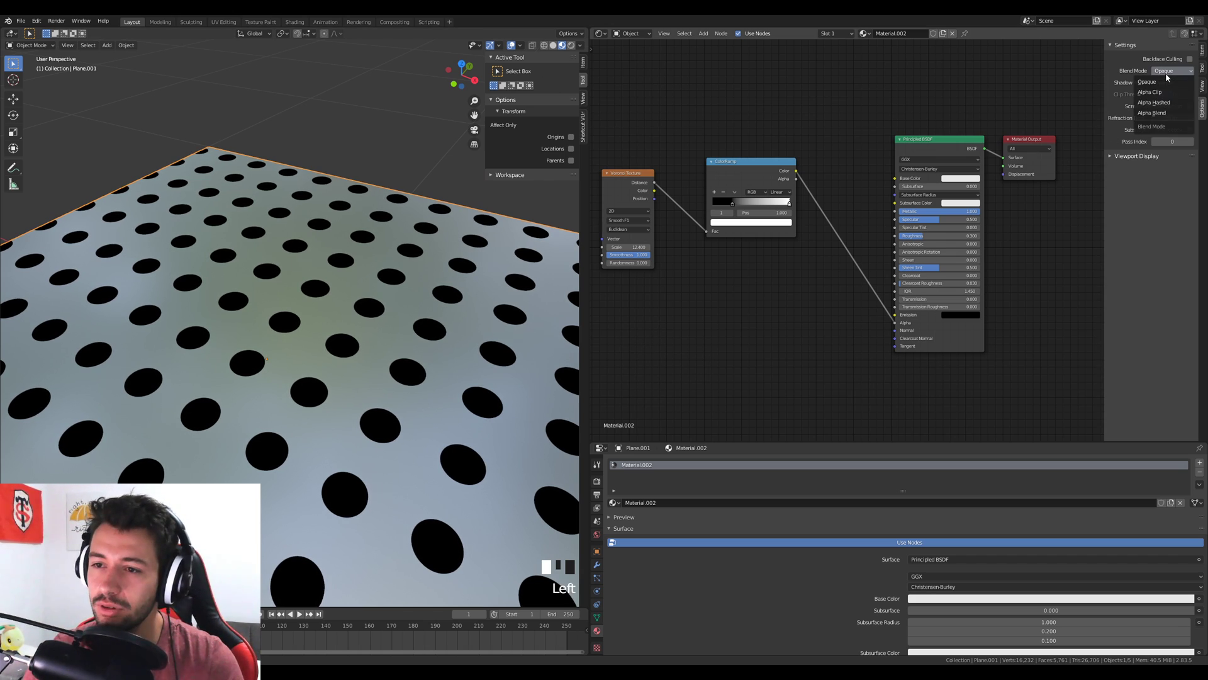
click(1164, 94)
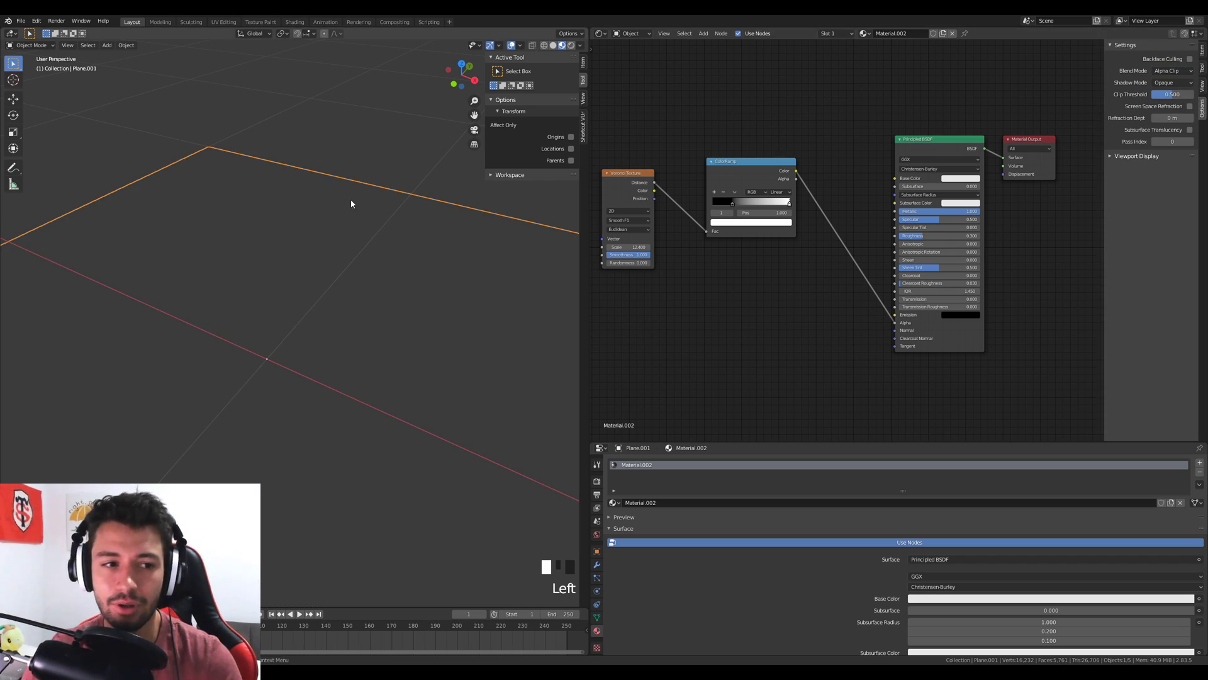
scroll(462, 261, down, 5)
scroll(462, 261, up, 4)
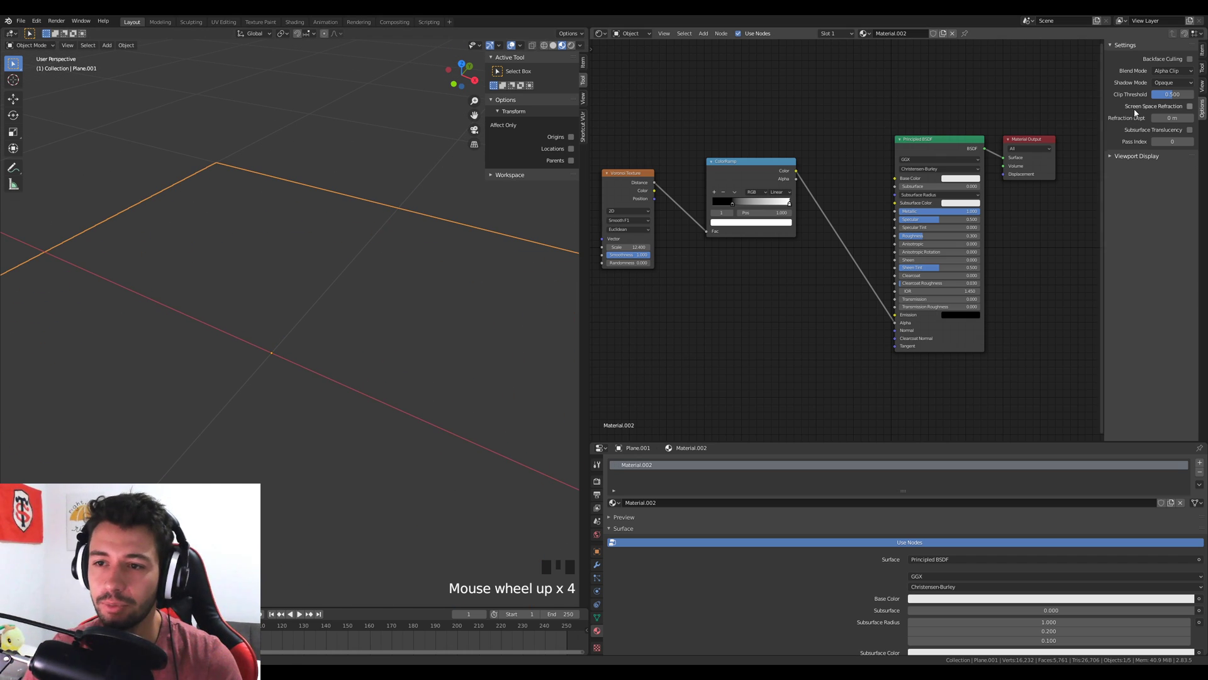
drag(1167, 96, 1145, 96)
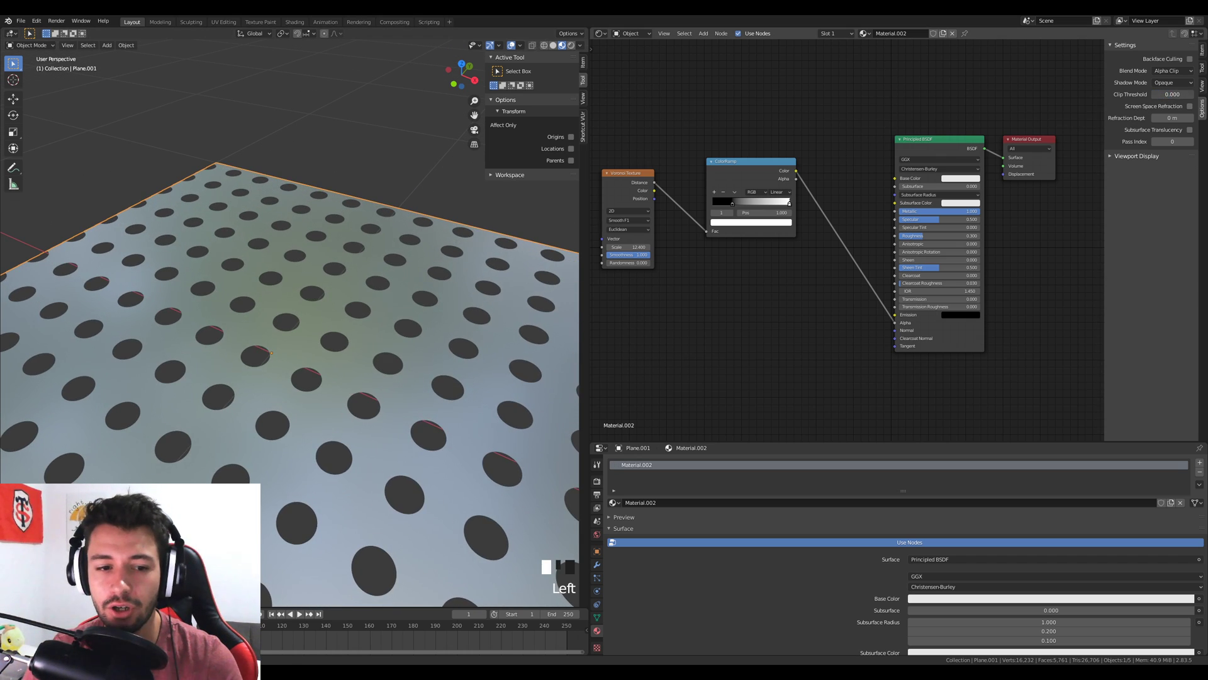
Compare the second plane's holes with the bevelled hole edges on the plates in the finished reference scene
scroll(348, 388, up, 6)
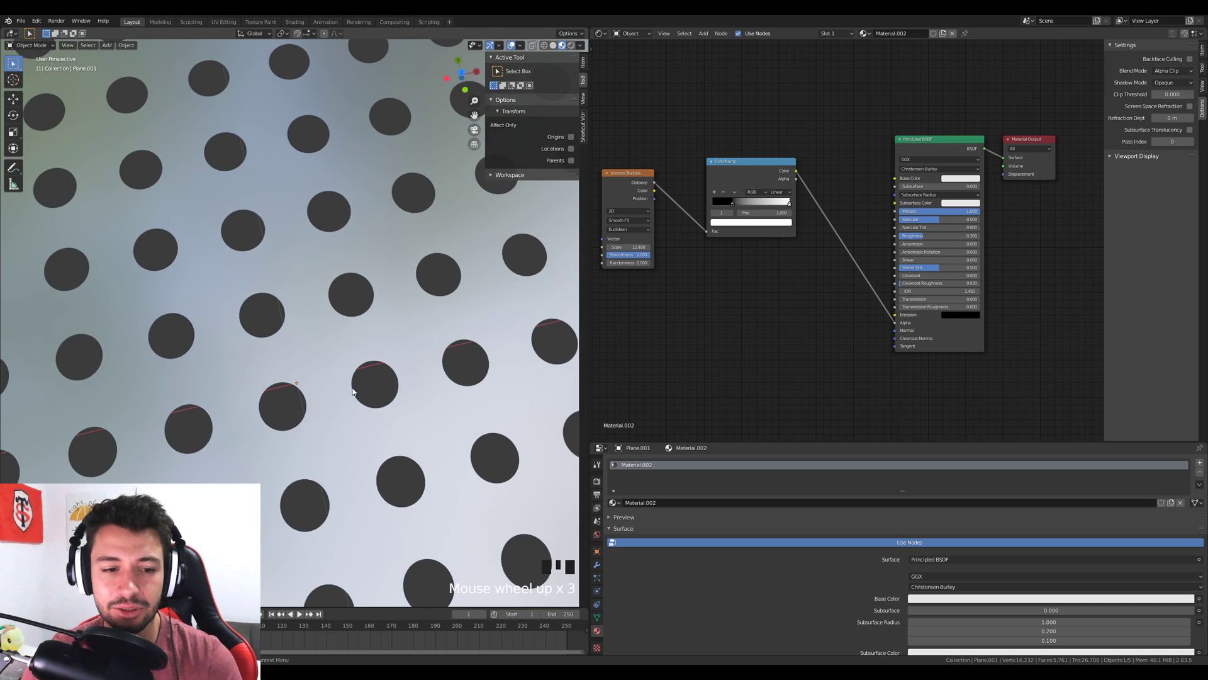
middle_drag(348, 388, 308, 357)
scroll(308, 357, down, 2)
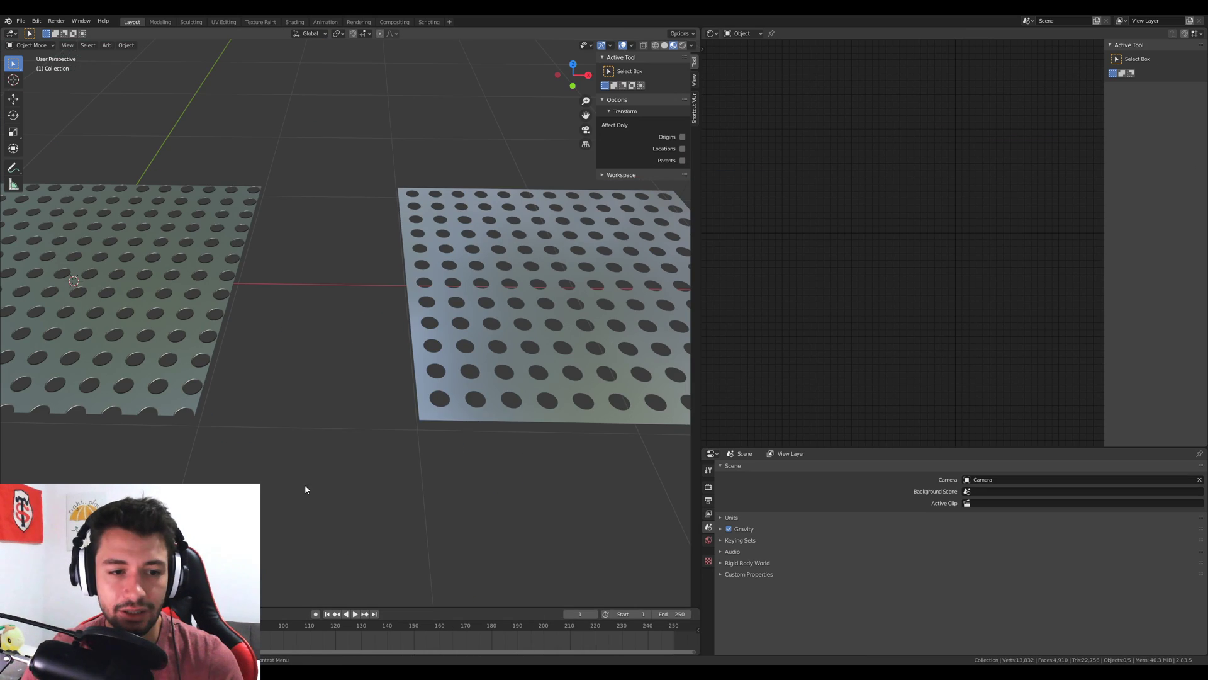
middle_drag(305, 484, 368, 247)
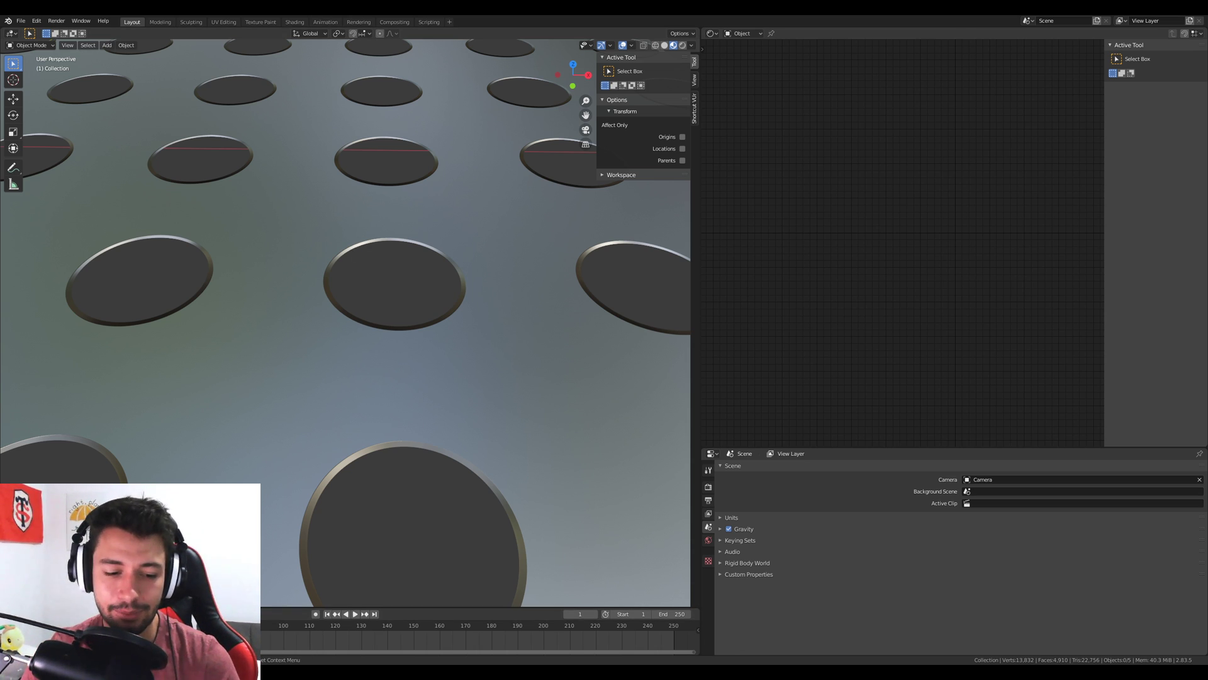
click(331, 633)
Add a second ColorRamp node below the existing one, between the Voronoi Texture and the shader
key(shift+a)
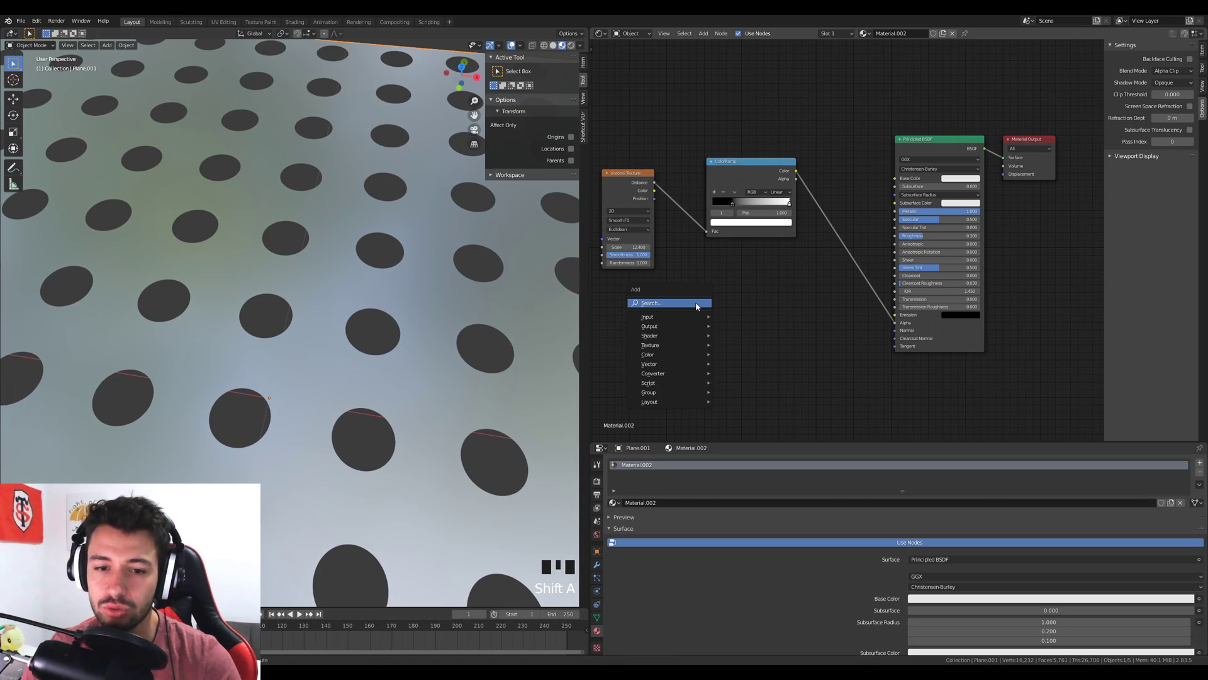
click(697, 304)
text(color)
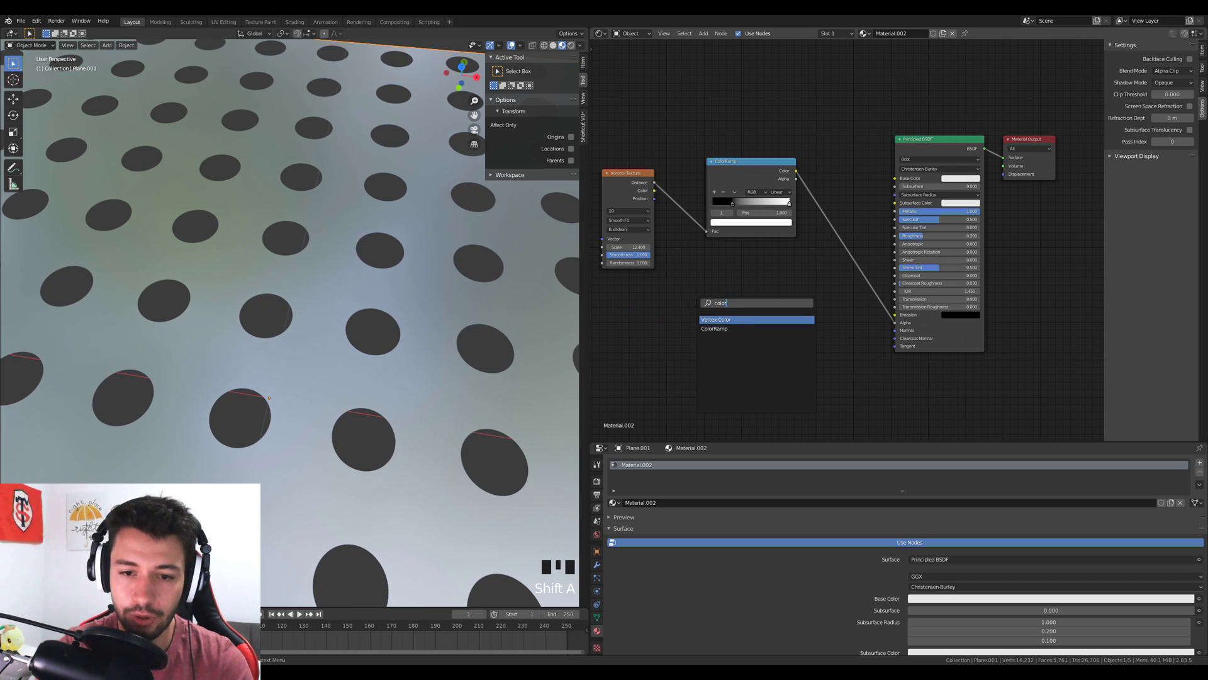
click(709, 328)
click(714, 311)
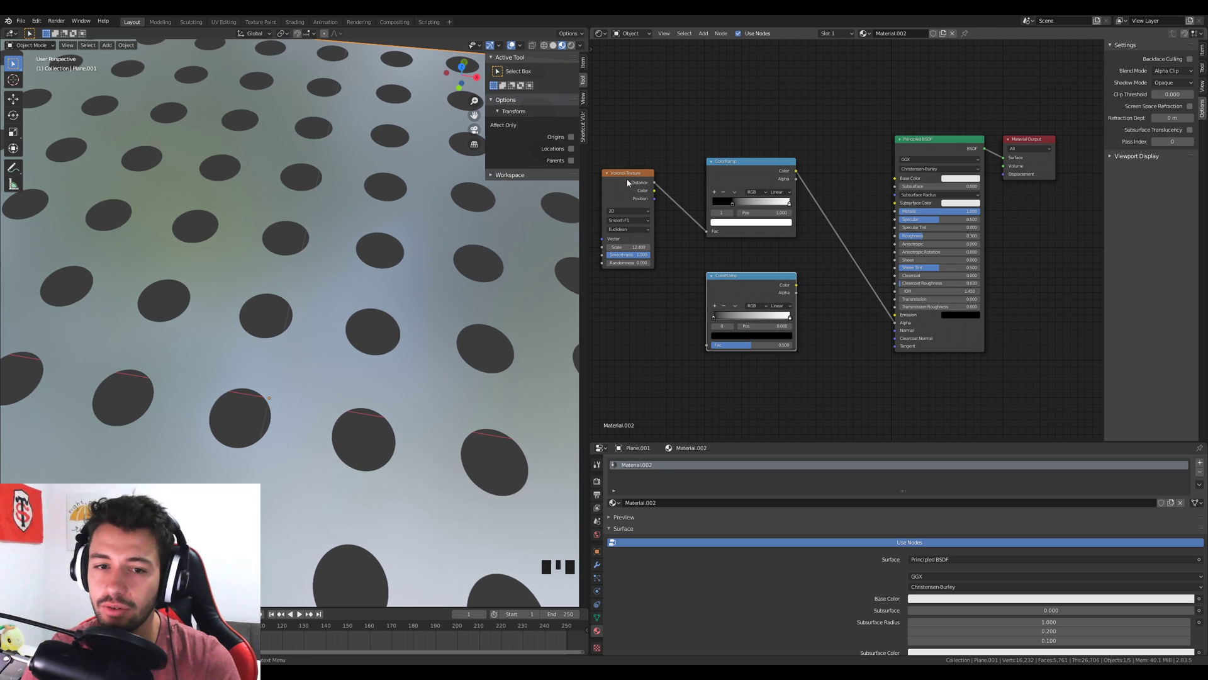
drag(626, 178, 602, 227)
middle_drag(721, 338, 793, 304)
drag(796, 243, 750, 245)
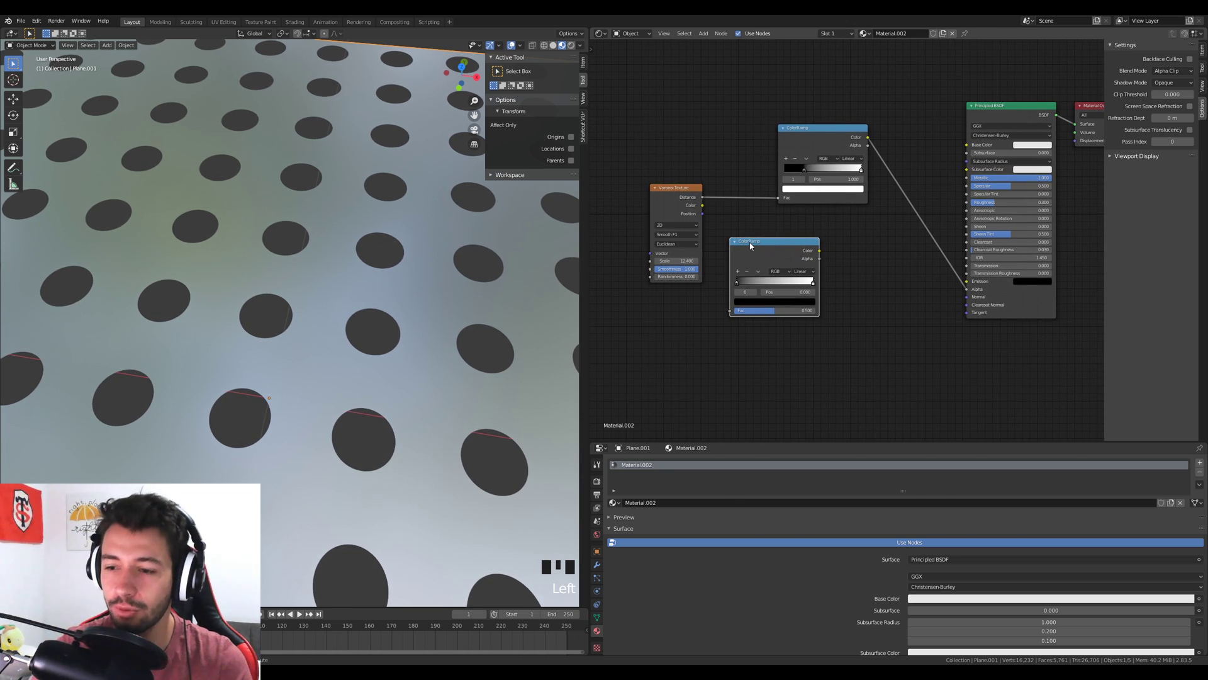
Add a Bump node between the second ColorRamp and the Principled BSDF
key(shift+a)
click(750, 243)
text(bump)
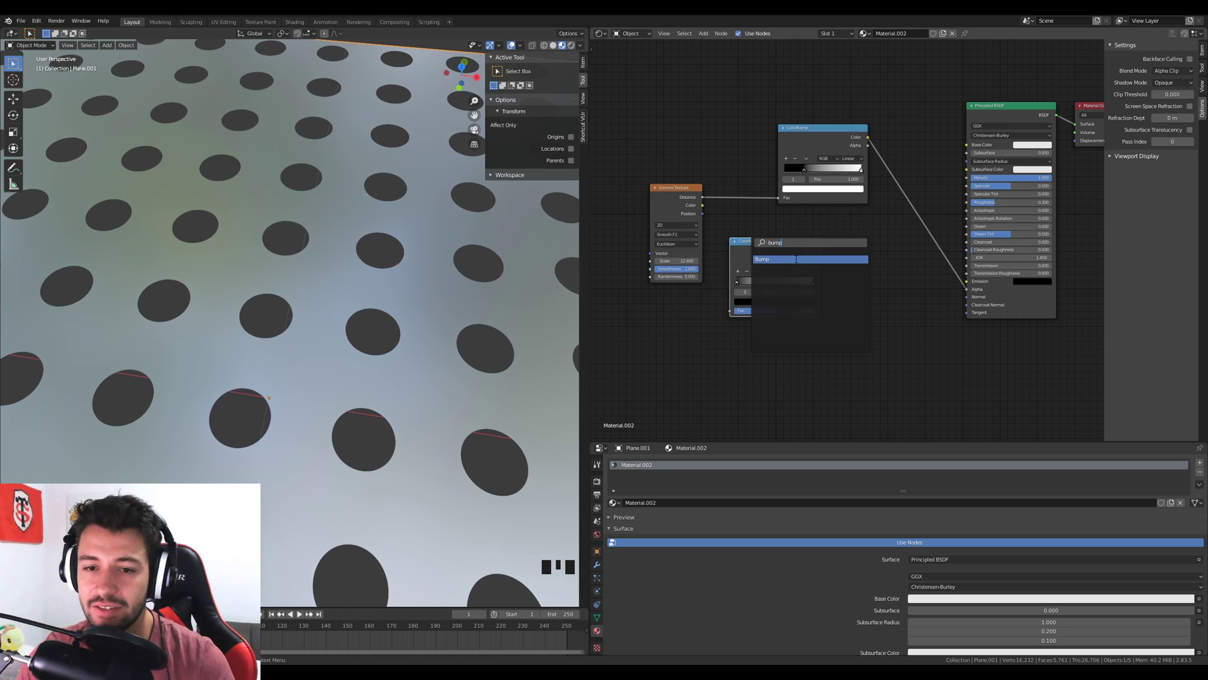
key(Return)
click(829, 253)
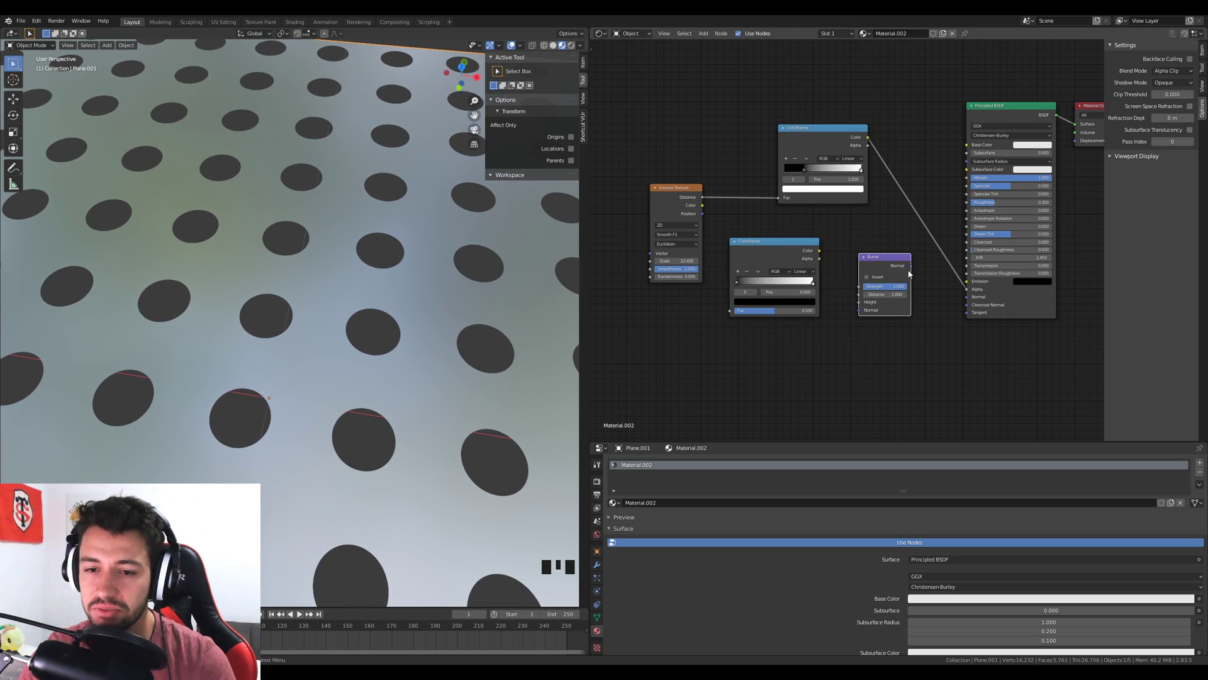
Wire Voronoi Distance into the second ColorRamp's Fac, its Color into Bump Height, and the Bump's Normal into the Principled BSDF's Normal
click(823, 251)
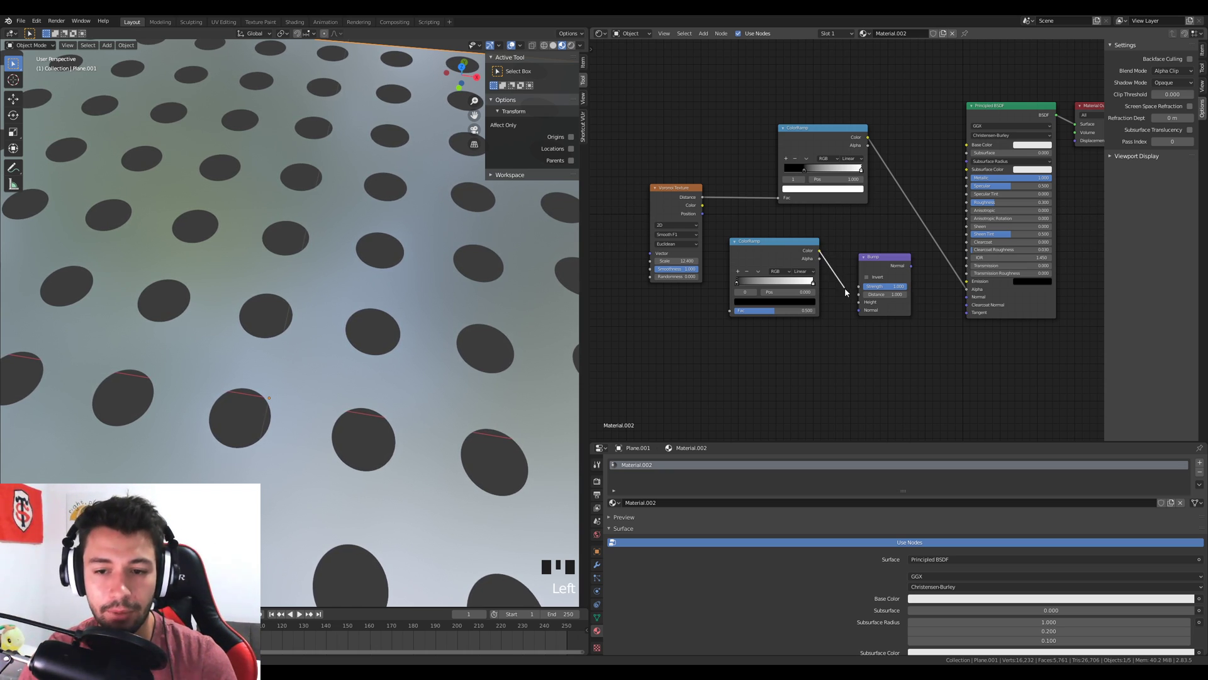
drag(857, 303, 859, 302)
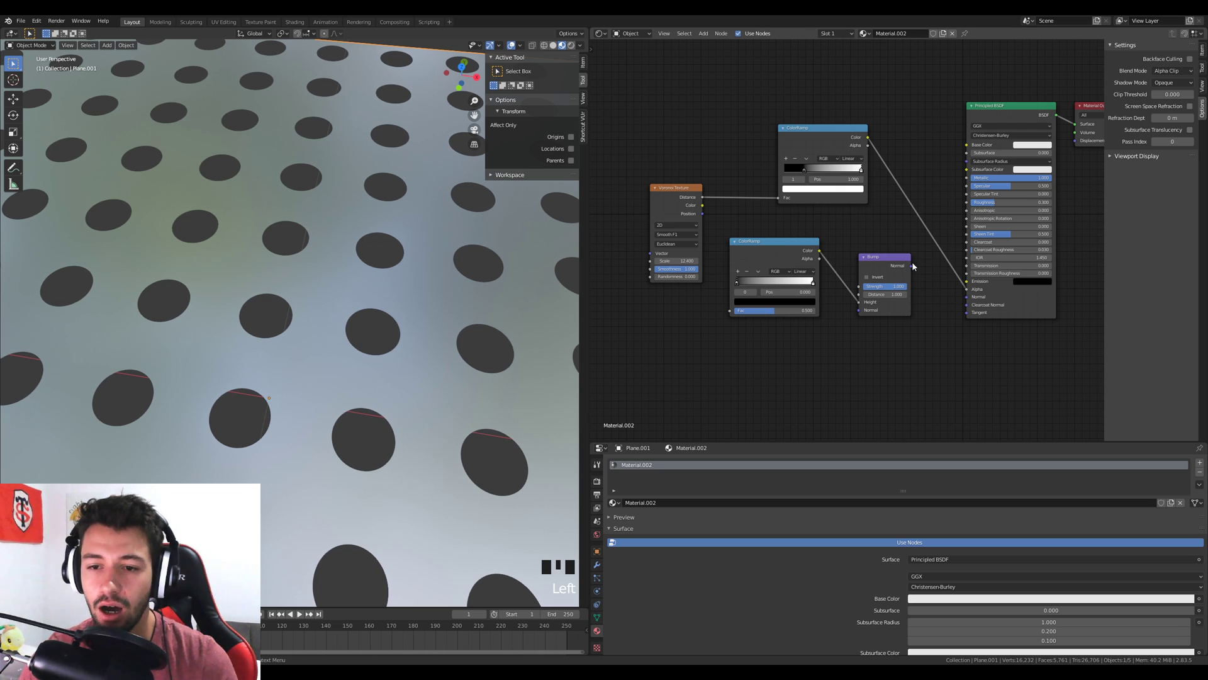
drag(912, 267, 967, 298)
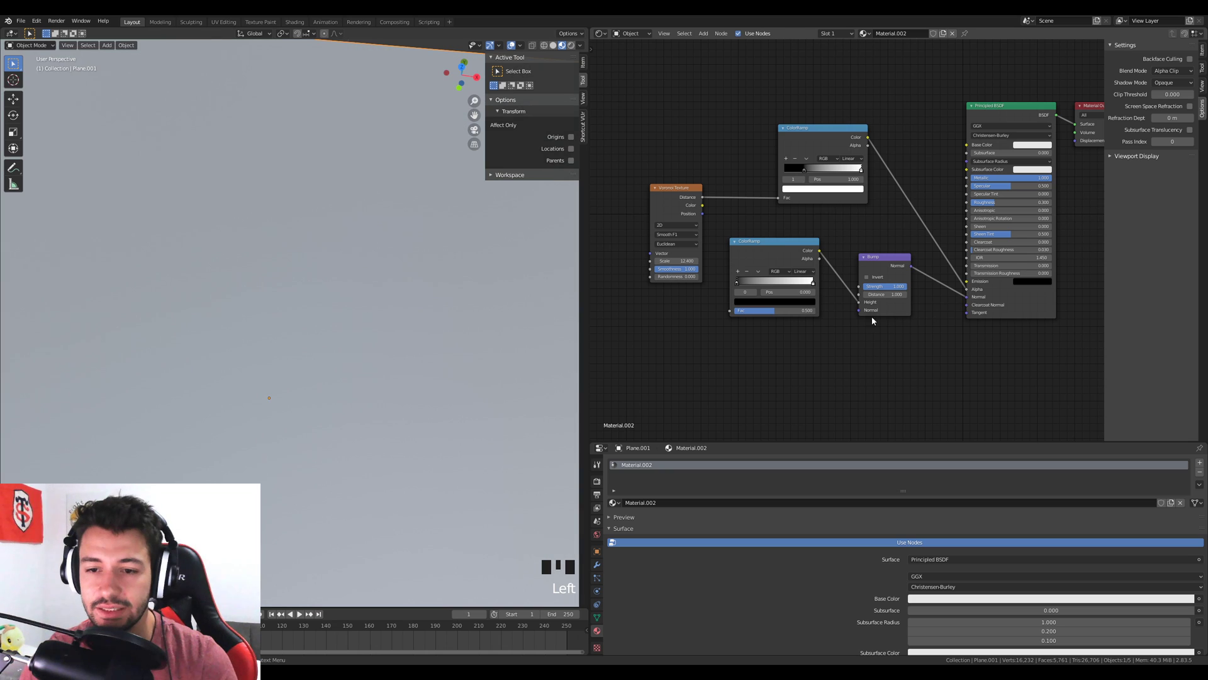
drag(677, 196, 730, 314)
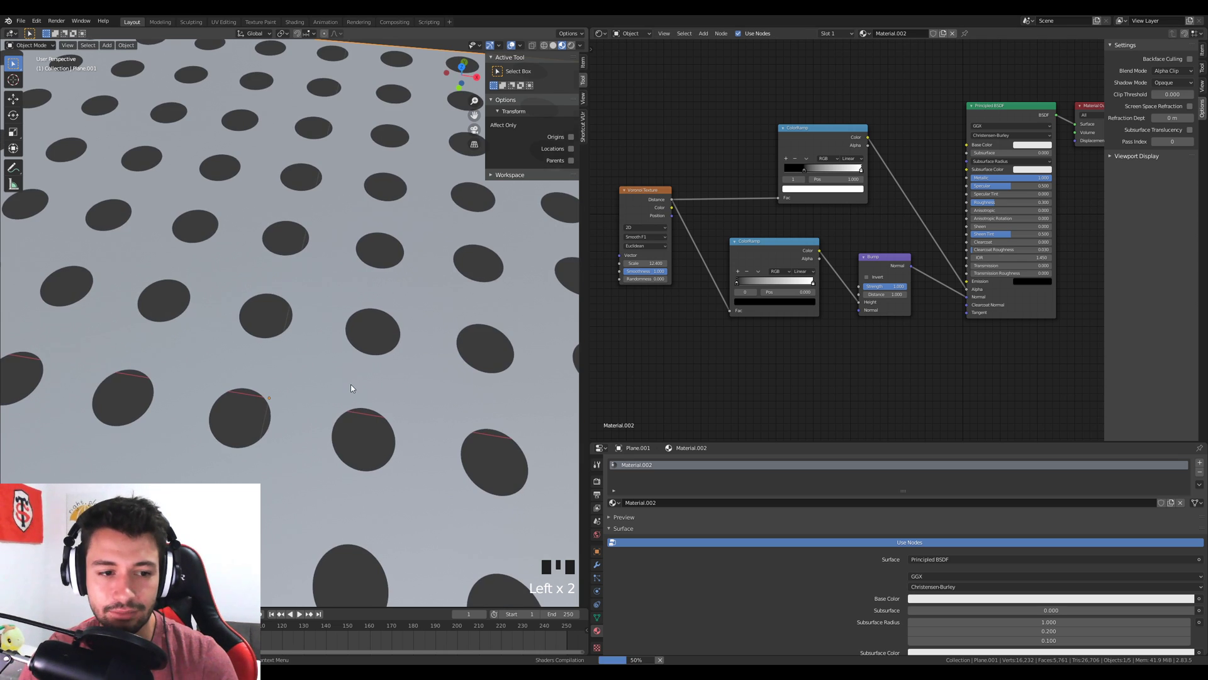
scroll(350, 387, down, 3)
mouse_move(350, 391)
middle_down()
mouse_move(378, 378)
mouse_move(365, 391)
middle_up()
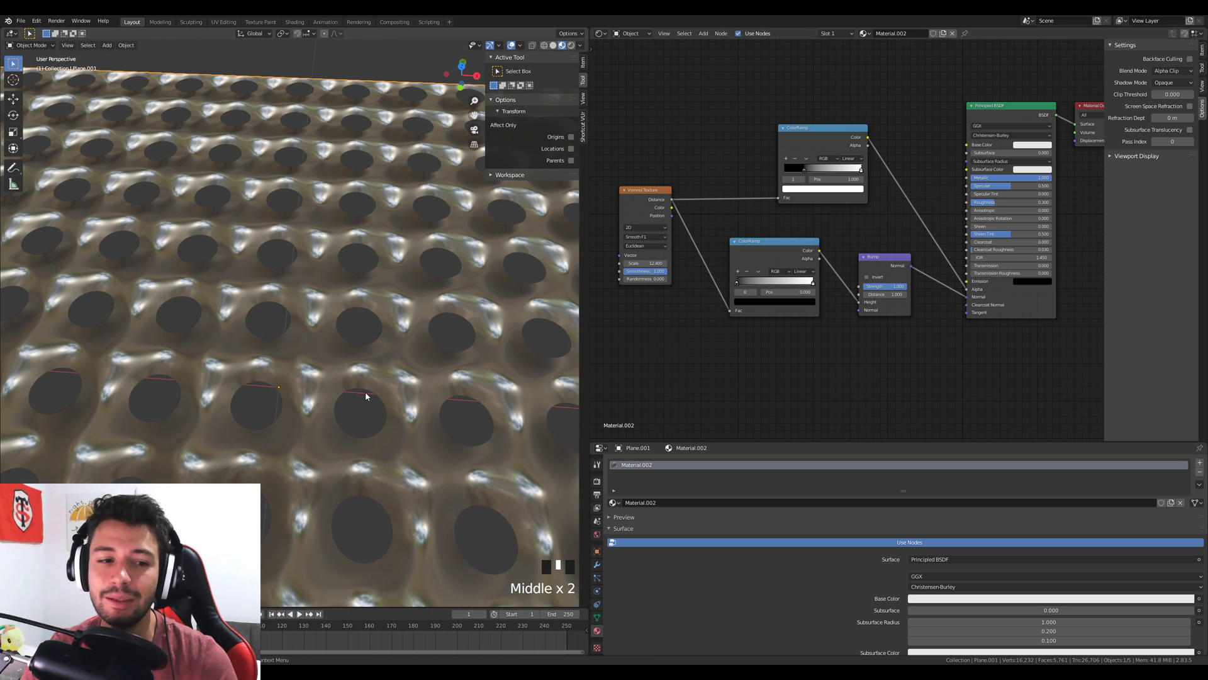
Set the second ColorRamp's black stop to position 0.250 and bring its white stop in to 0.268
drag(812, 283, 757, 287)
scroll(462, 372, up, 3)
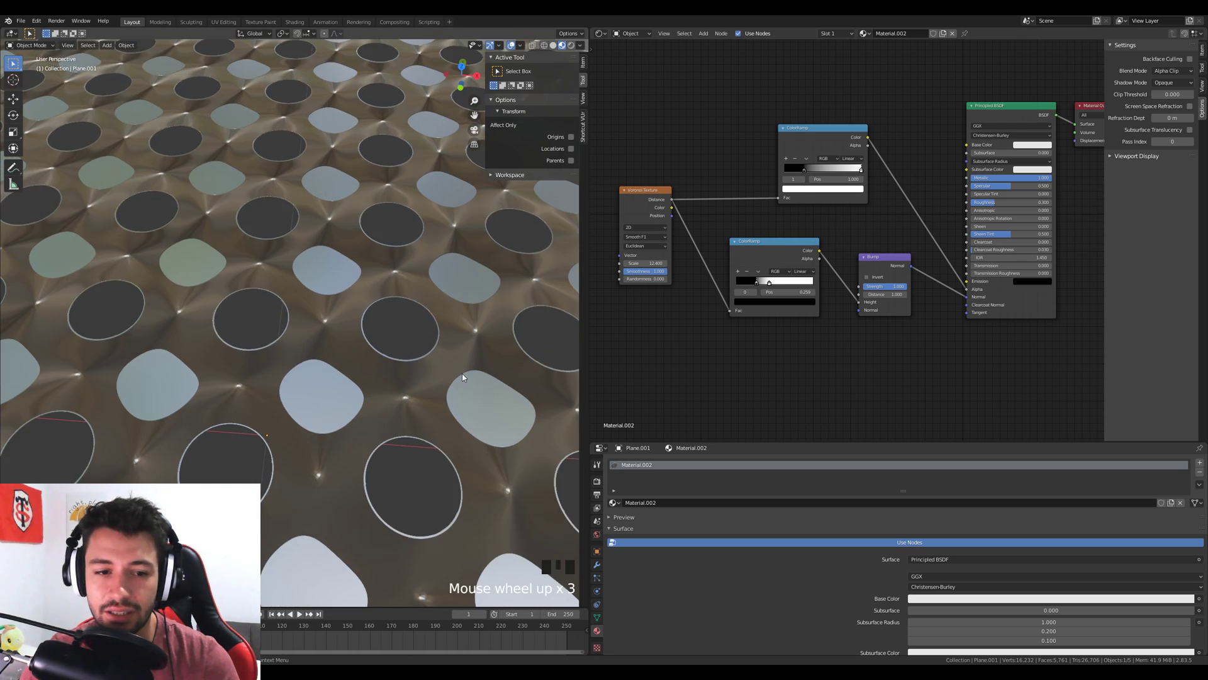
shift+middle_drag(462, 373, 402, 354)
scroll(403, 354, up, 4)
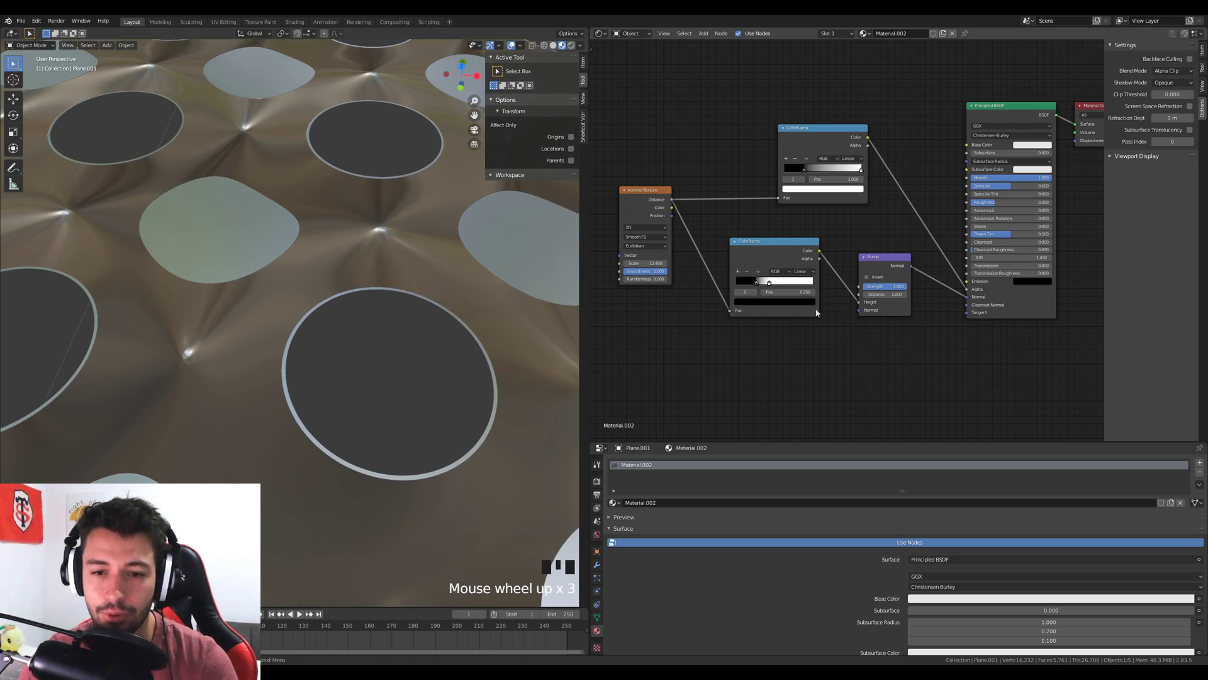
drag(769, 285, 757, 285)
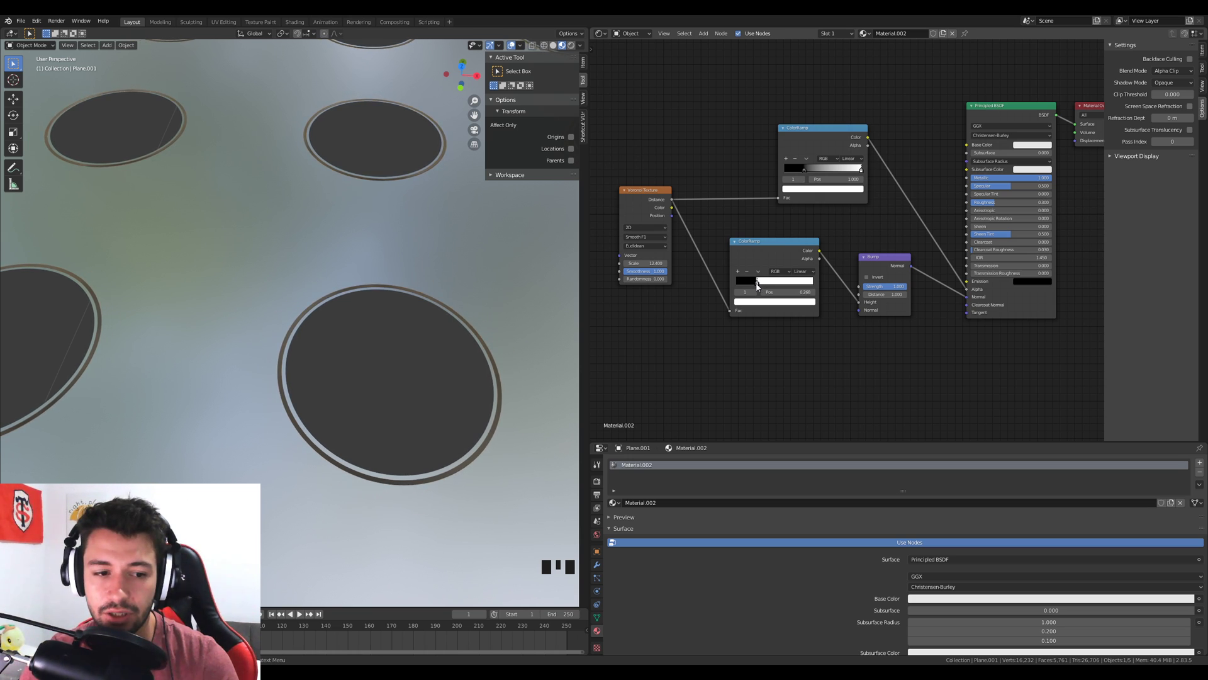
middle_drag(232, 361, 266, 320)
scroll(265, 320, up, 2)
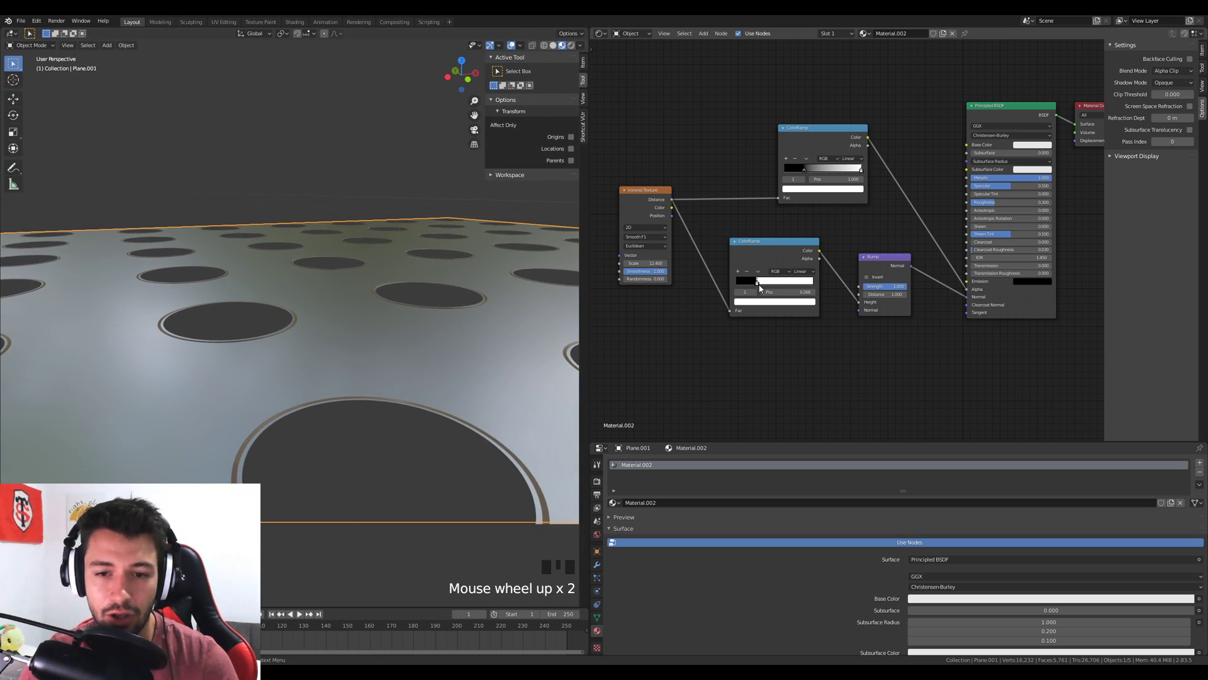
shift+middle_drag(465, 343, 258, 334)
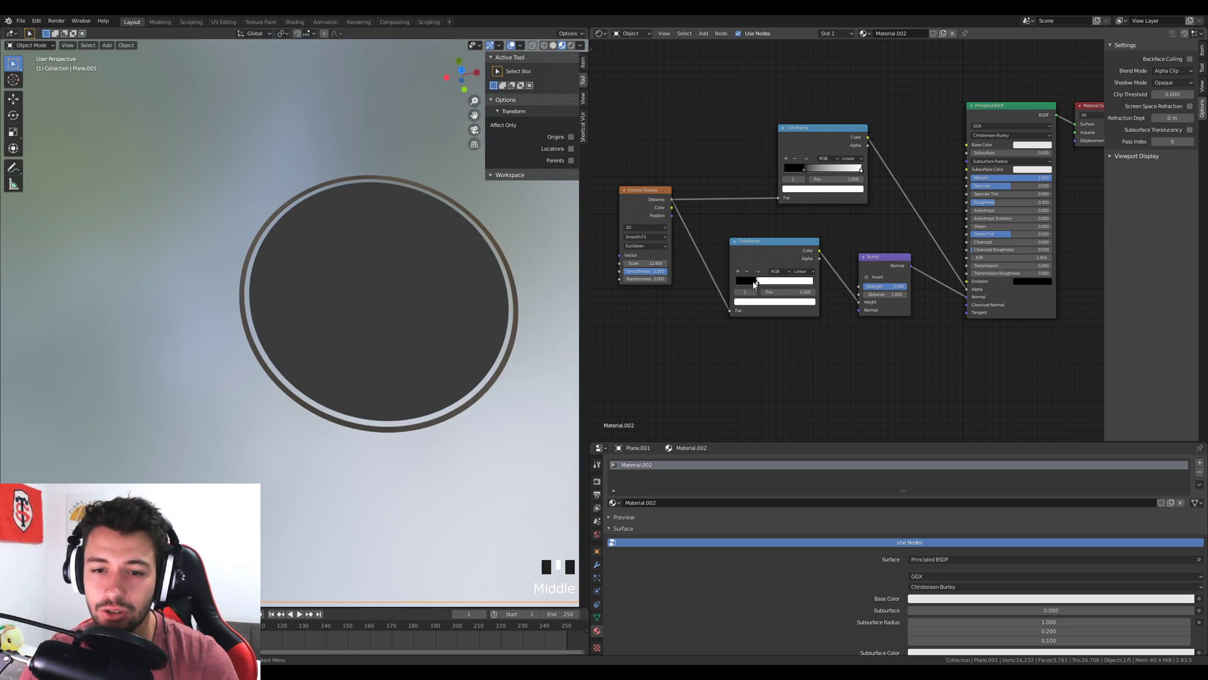
Refine the second ColorRamp's stops, widening the bevel rim around the holes by moving the white stop to position 0.286
scroll(755, 284, up, 4)
mouse_move(736, 289)
mouse_down()
mouse_move(715, 291)
mouse_move(730, 289)
mouse_up()
scroll(730, 289, down, 2)
middle_drag(729, 321, 733, 346)
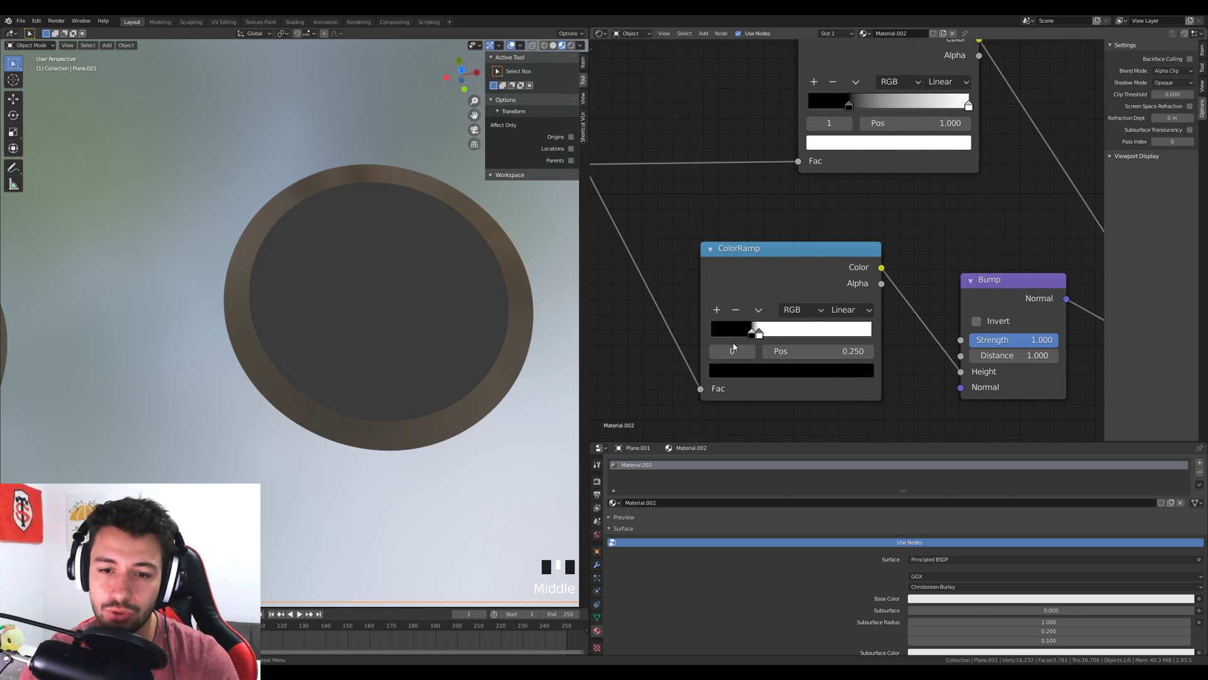
scroll(756, 336, up, 3)
drag(734, 360, 732, 365)
scroll(368, 335, down, 4)
scroll(368, 334, down, 6)
mouse_move(740, 363)
mouse_down()
mouse_move(760, 362)
mouse_move(743, 368)
mouse_up()
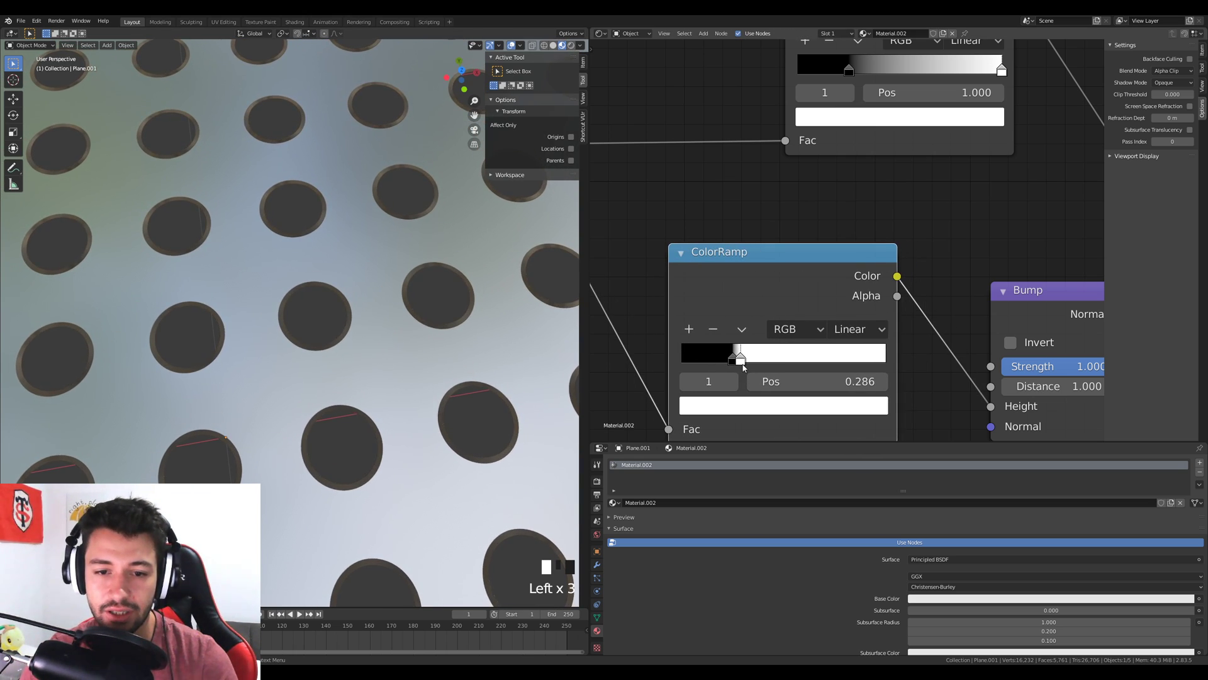
scroll(390, 333, up, 3)
middle_drag(390, 334, 411, 371)
Set the Bump node's Strength to 0.6 and inspect the softened hole edges from another angle
middle_drag(1091, 368, 1016, 279)
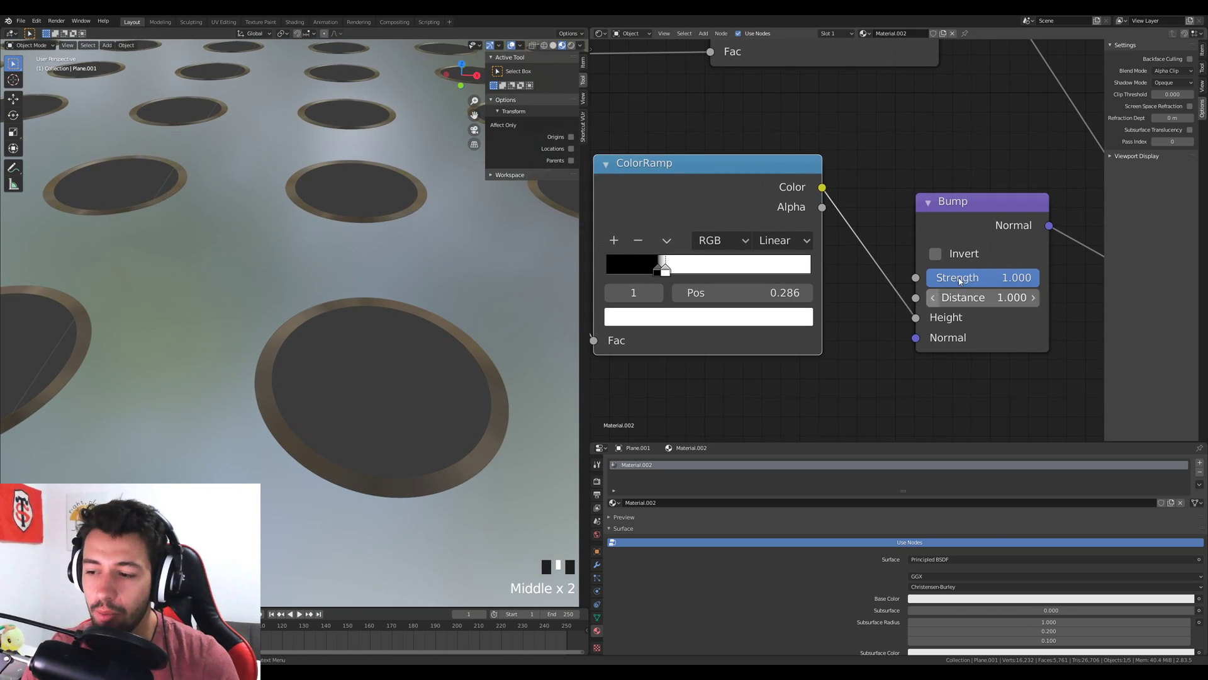
drag(1016, 277, 993, 277)
text(0.6)
key(Return)
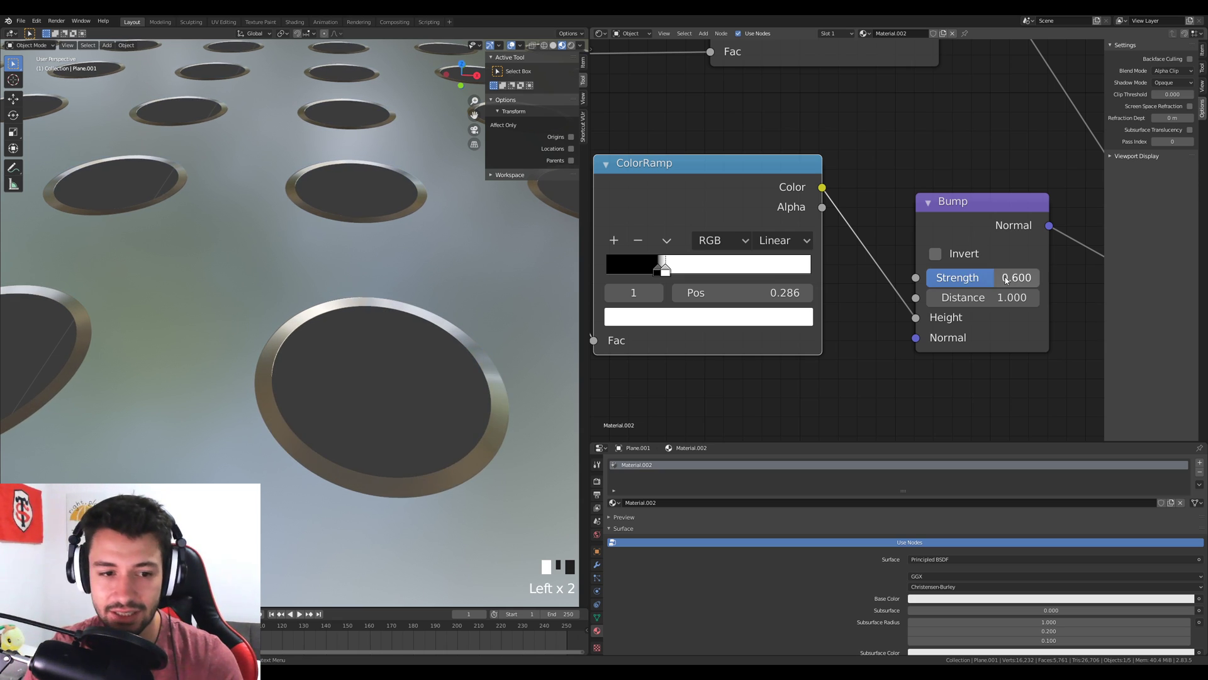
middle_drag(315, 324, 316, 412)
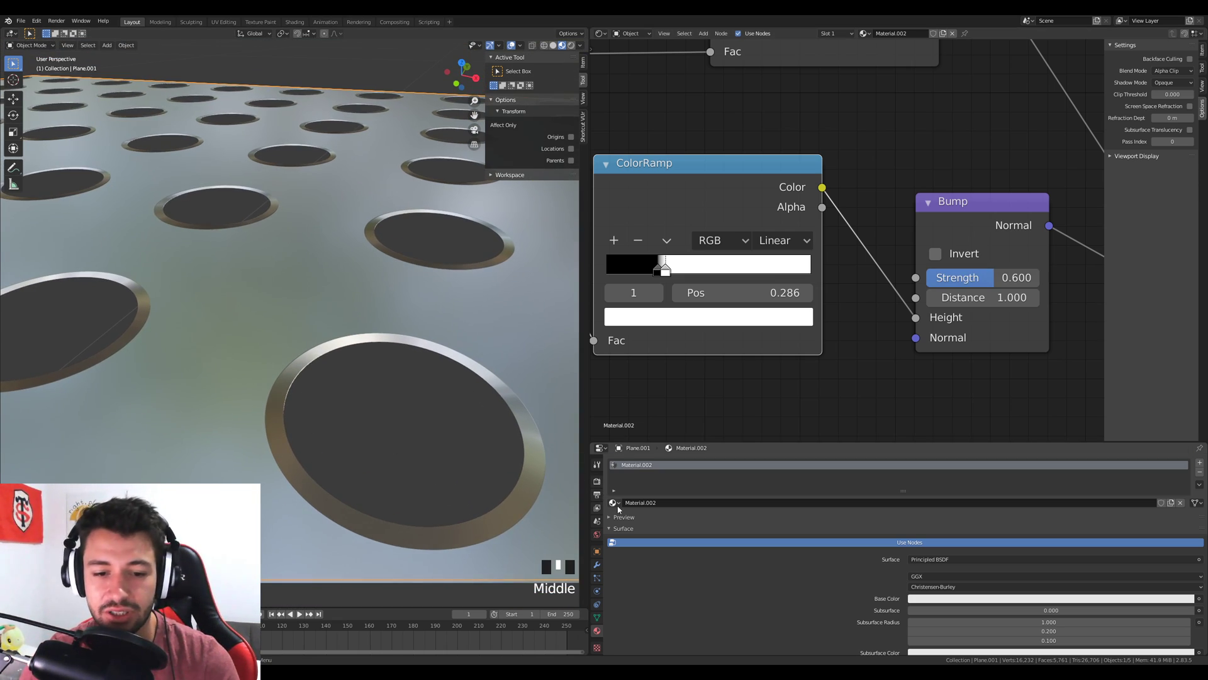
Toggle Ambient Occlusion in the Eevee render settings to compare its effect, leaving it enabled
click(597, 484)
click(619, 528)
click(619, 528)
click(619, 527)
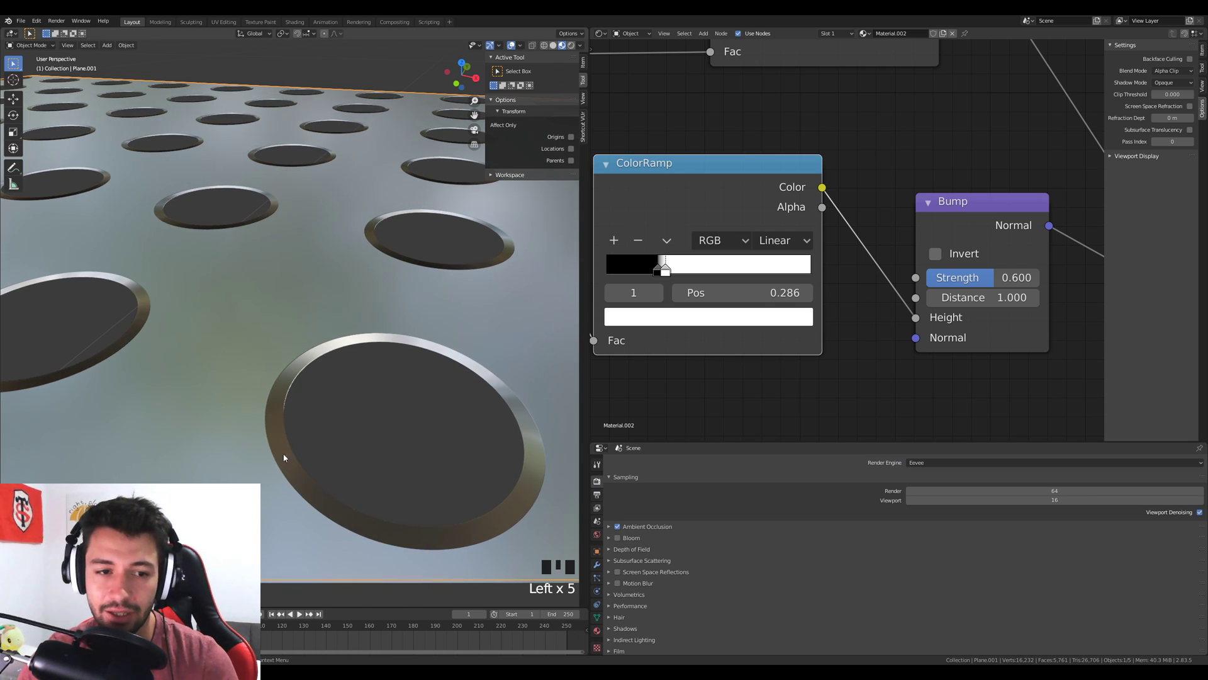
Try Screen Space Reflections on the perforated plate, then turn the option off again
click(617, 572)
click(617, 572)
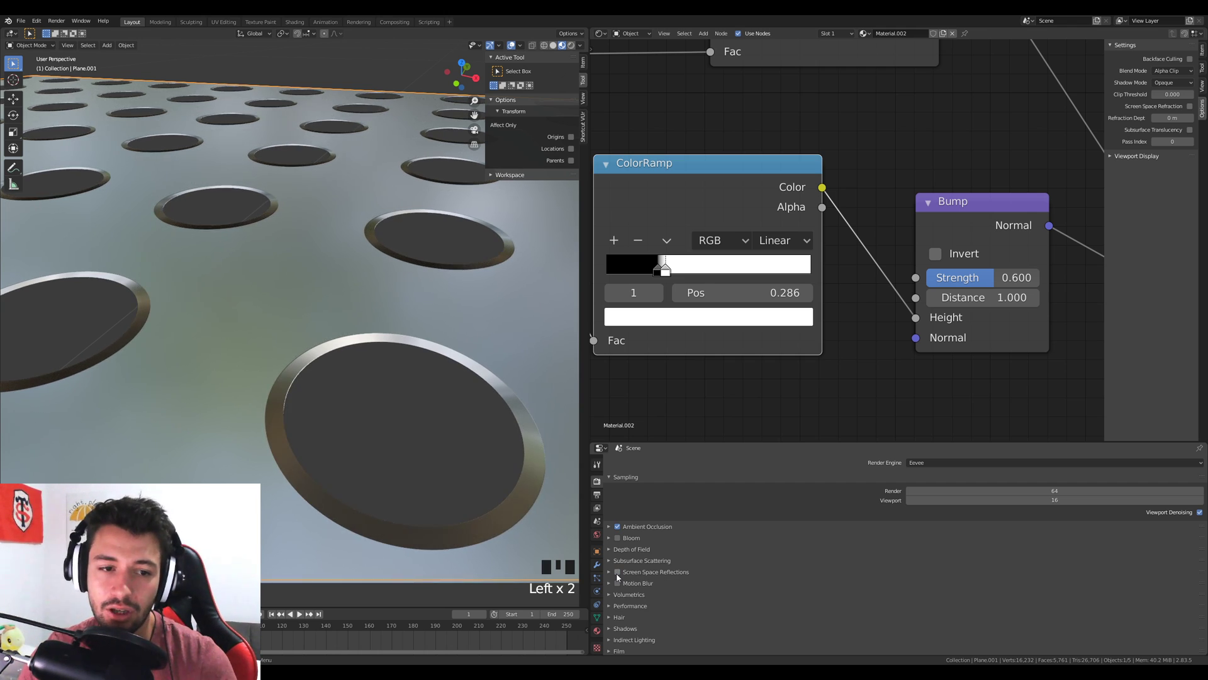
click(617, 572)
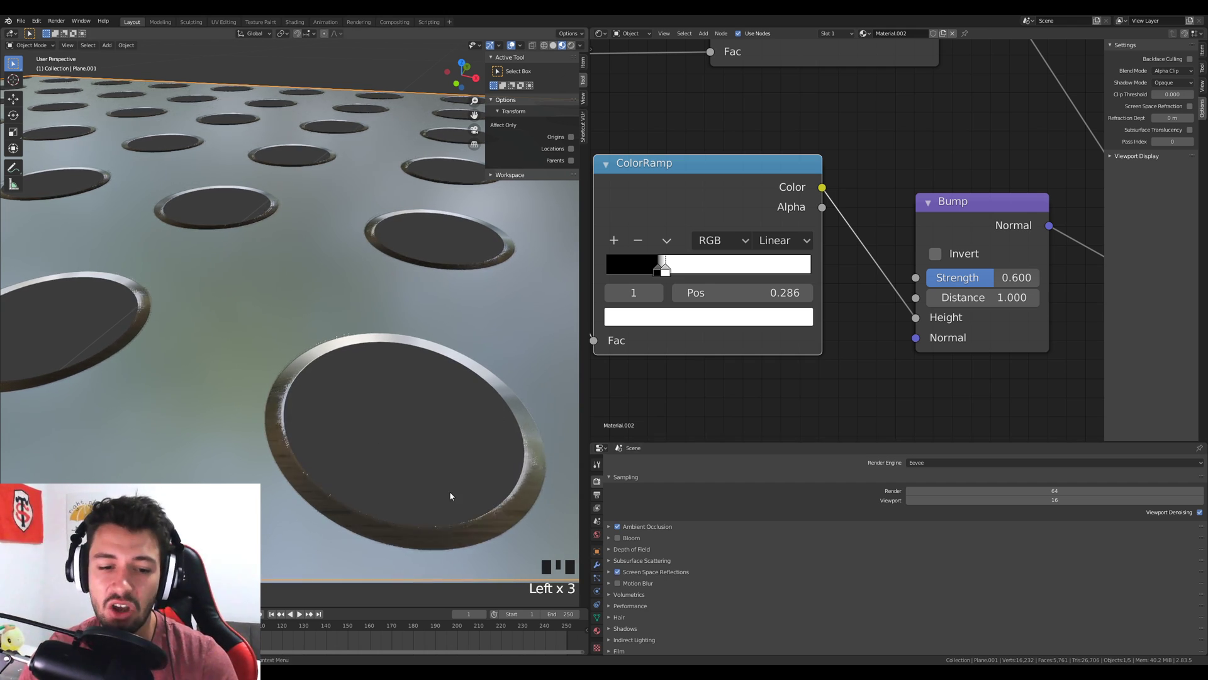
middle_drag(452, 499, 437, 507)
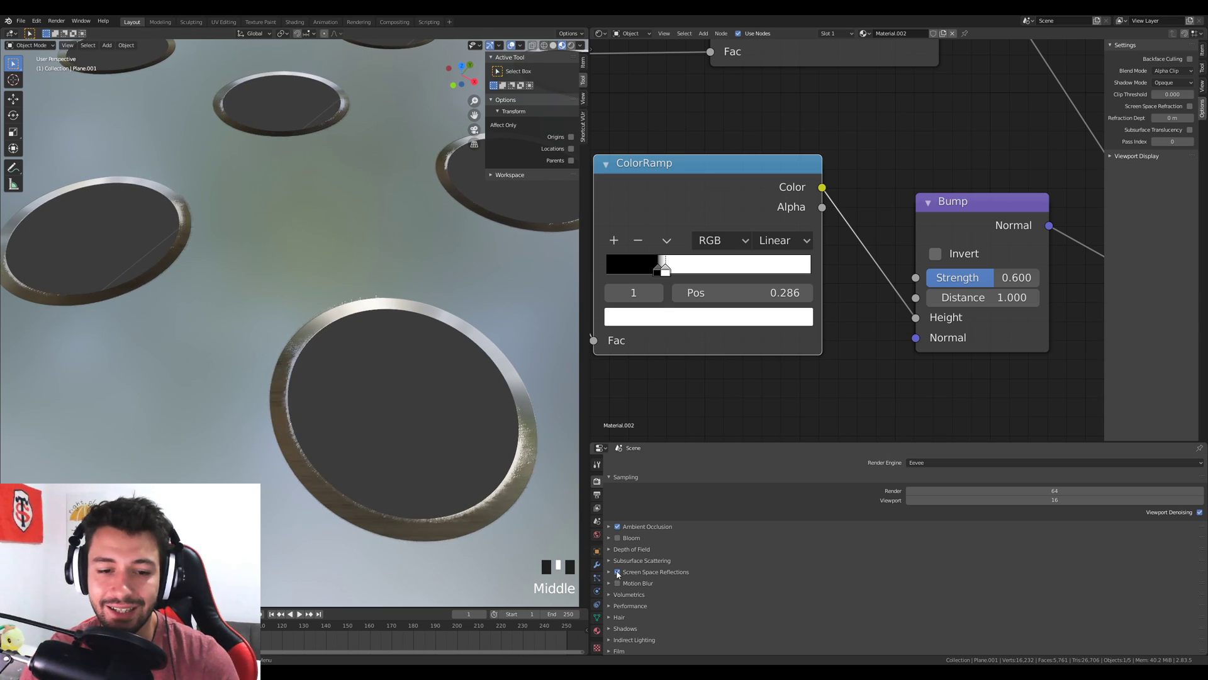
click(617, 572)
scroll(454, 545, down, 10)
middle_drag(313, 432, 346, 433)
scroll(351, 422, up, 5)
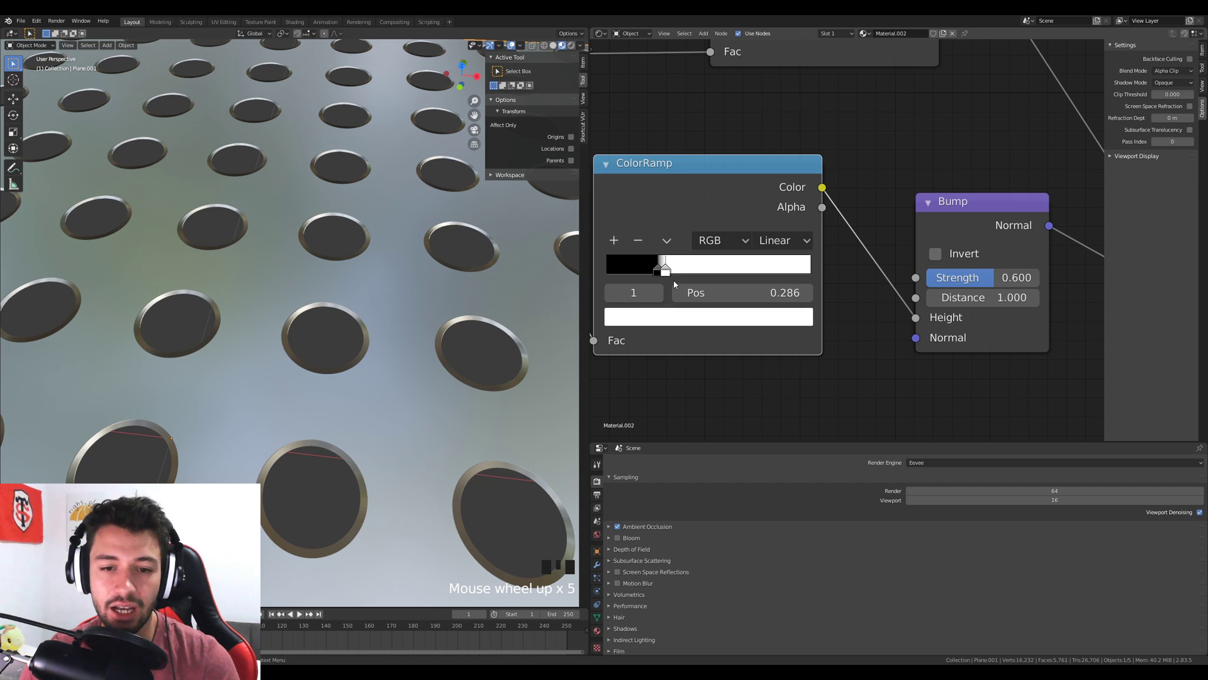
Move the second ColorRamp's white stop to position 0.273 and feed the shader's Alpha from that ramp's Color output
drag(669, 272, 666, 273)
scroll(707, 259, down, 5)
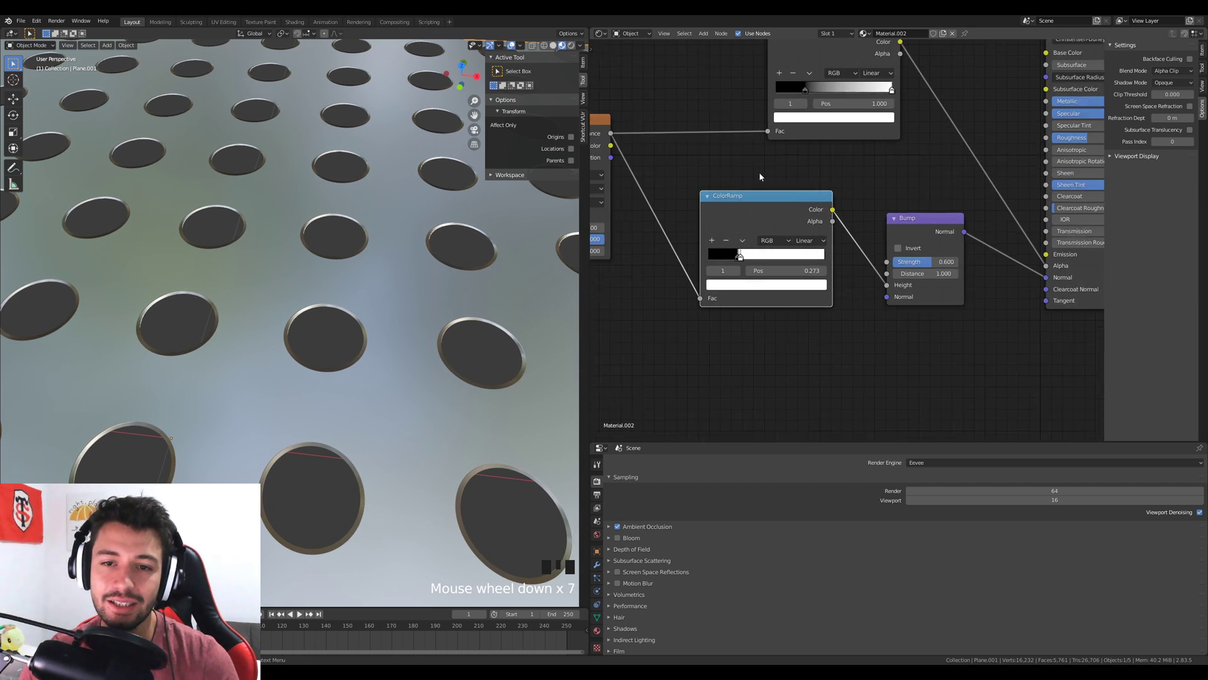
middle_drag(918, 137, 805, 227)
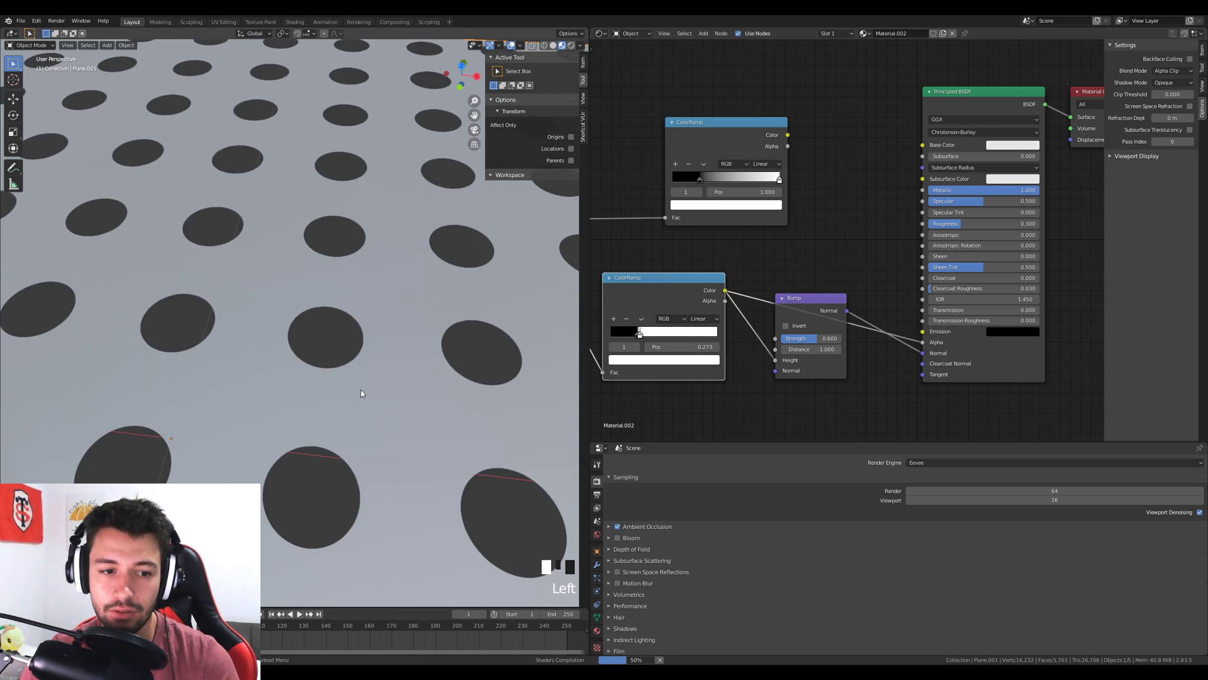
Set the lower ColorRamp's black stop to position 0.264 and move the Bump node down, clear of the Alpha link
scroll(334, 363, up, 8)
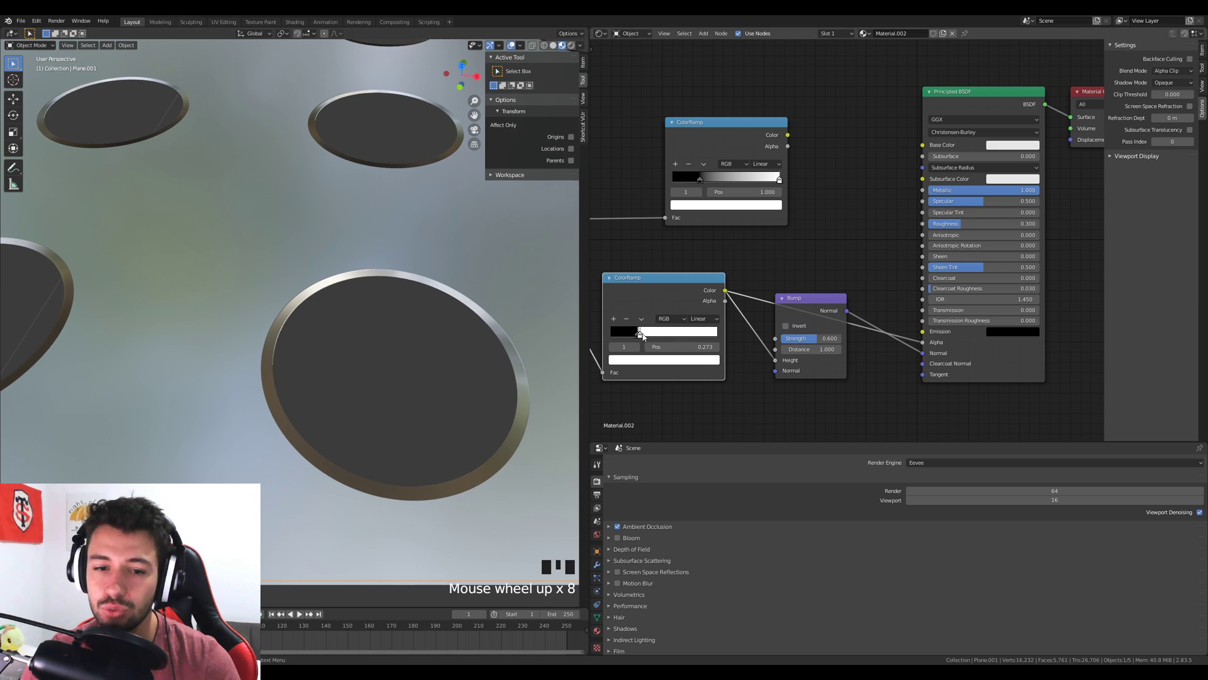
drag(641, 338, 639, 338)
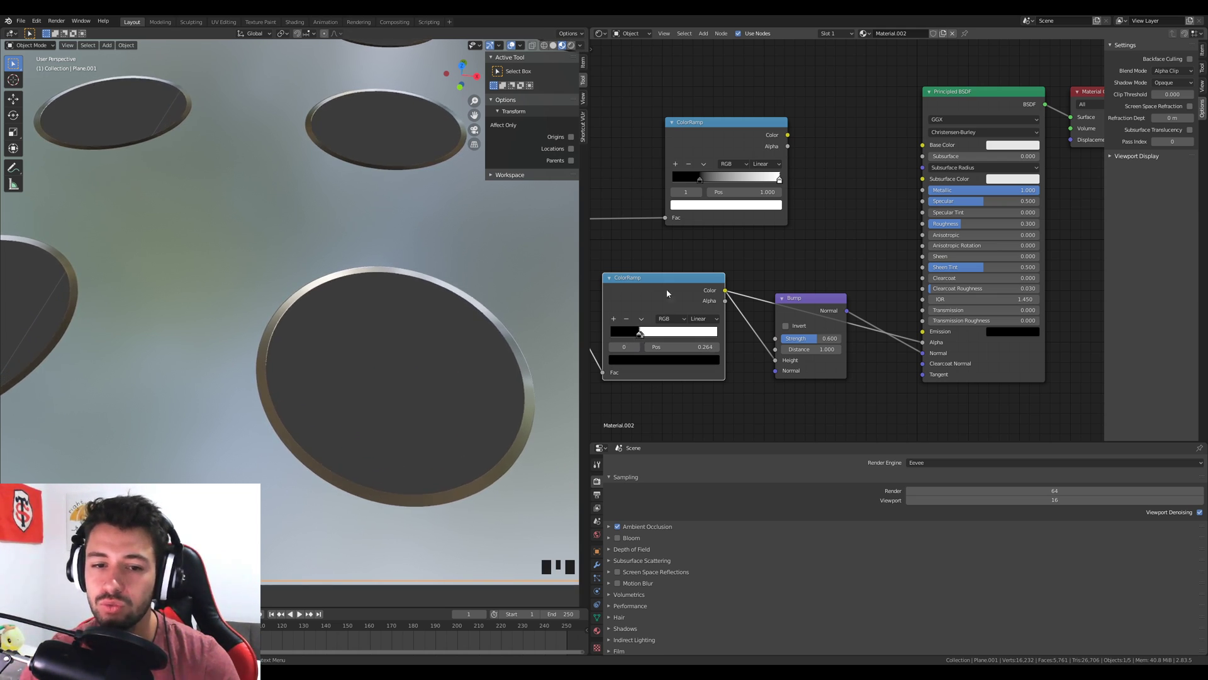
drag(812, 298, 820, 358)
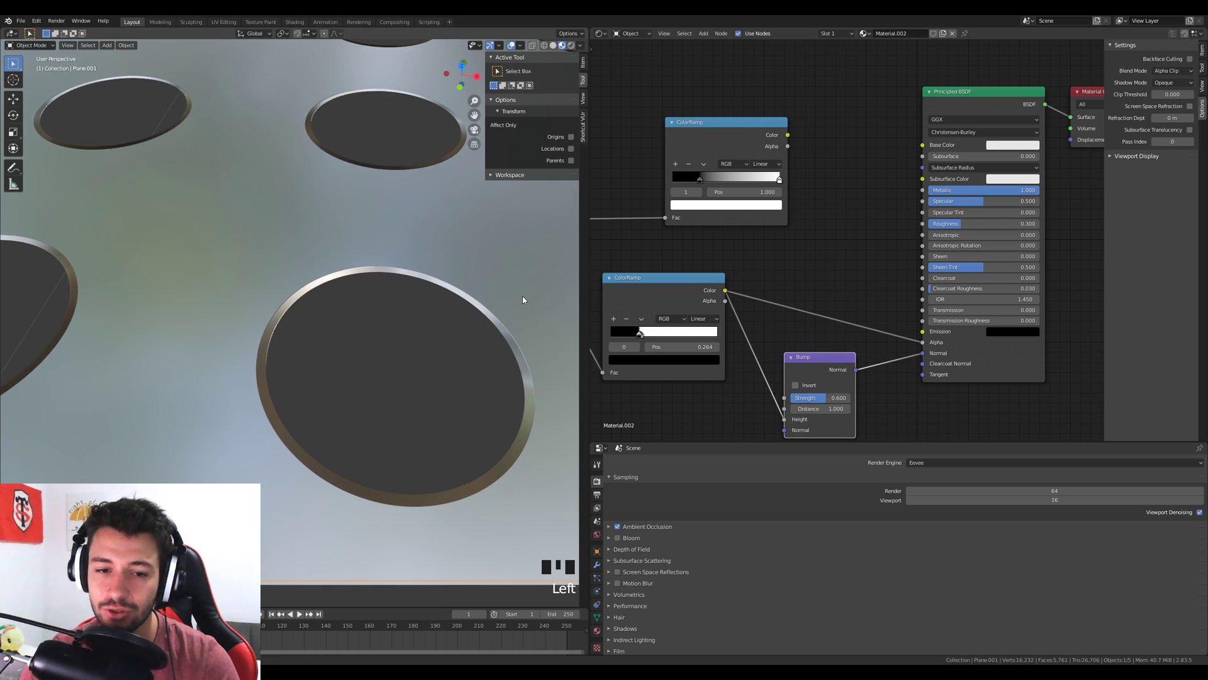
scroll(775, 259, down, 5)
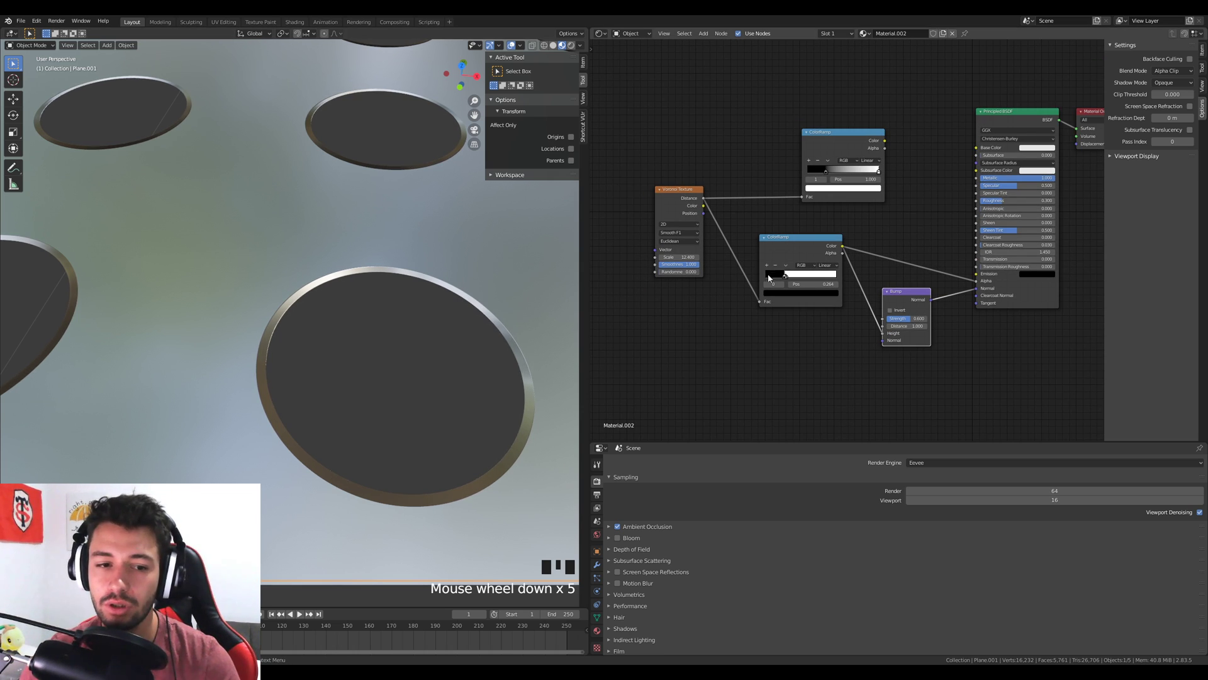
Shrink the holes by setting the lower ColorRamp's black stop to 0.209 and its white stop to 0.236, and shift the Bump node closer
scroll(739, 310, up, 8)
drag(733, 307, 707, 309)
scroll(231, 323, down, 9)
scroll(338, 336, up, 7)
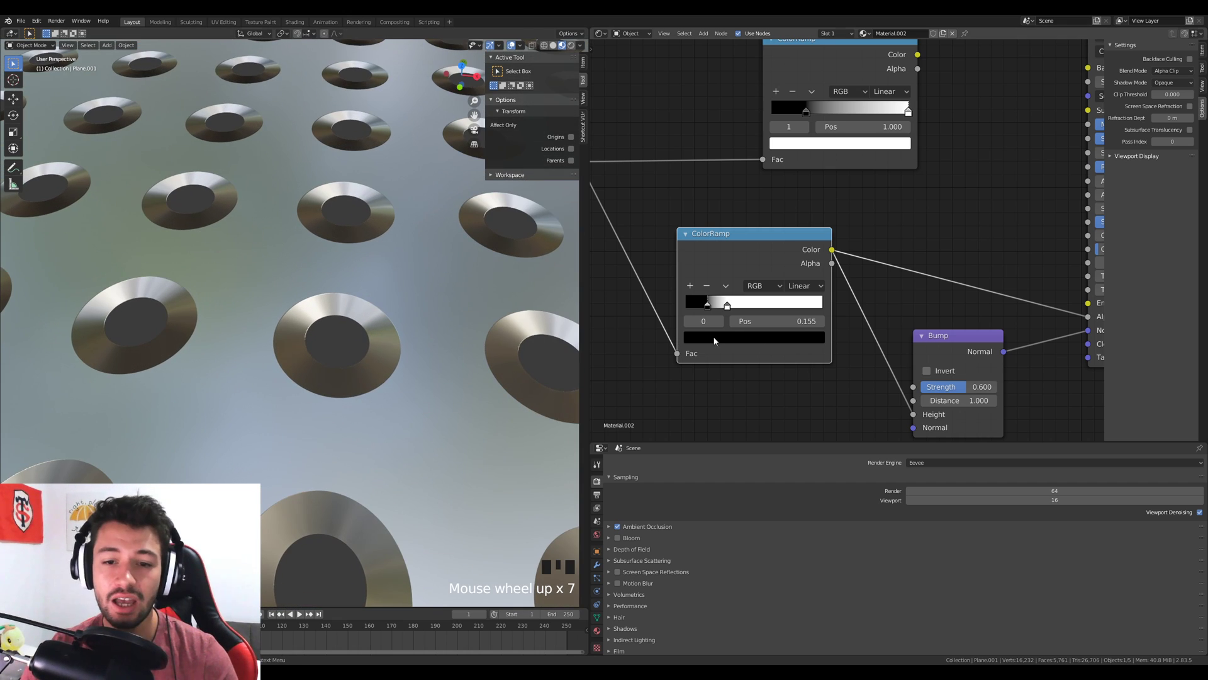
drag(727, 306, 715, 311)
scroll(786, 197, down, 3)
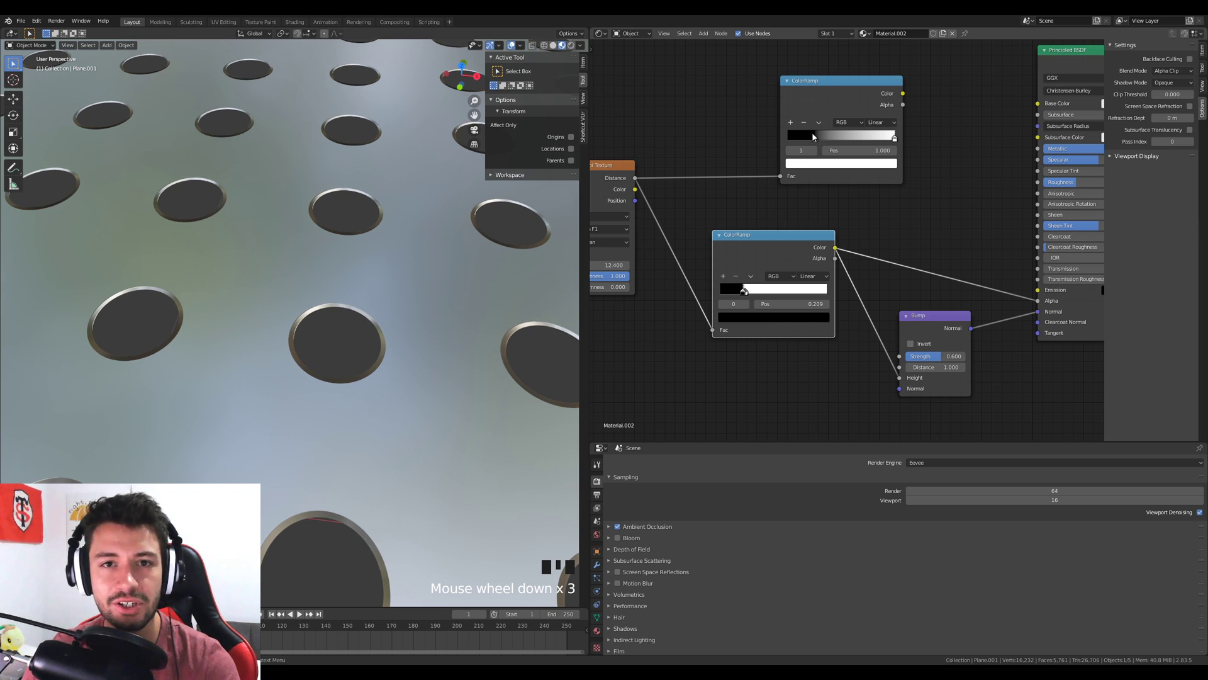
drag(965, 328, 947, 327)
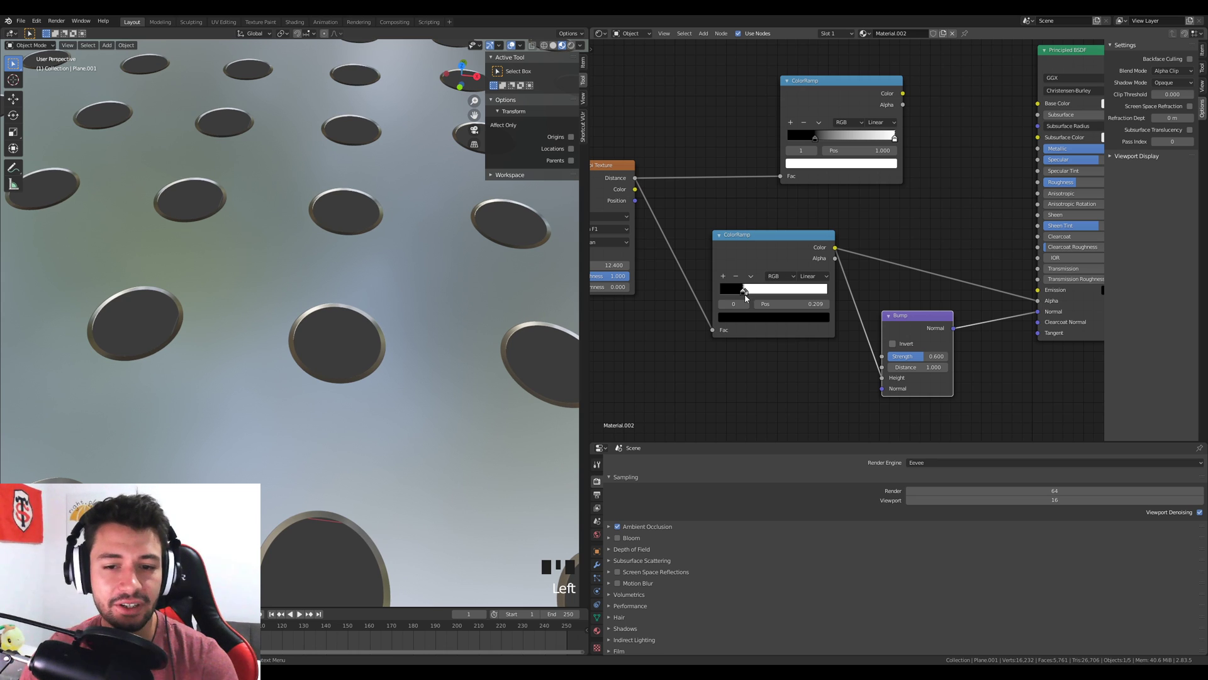
click(746, 292)
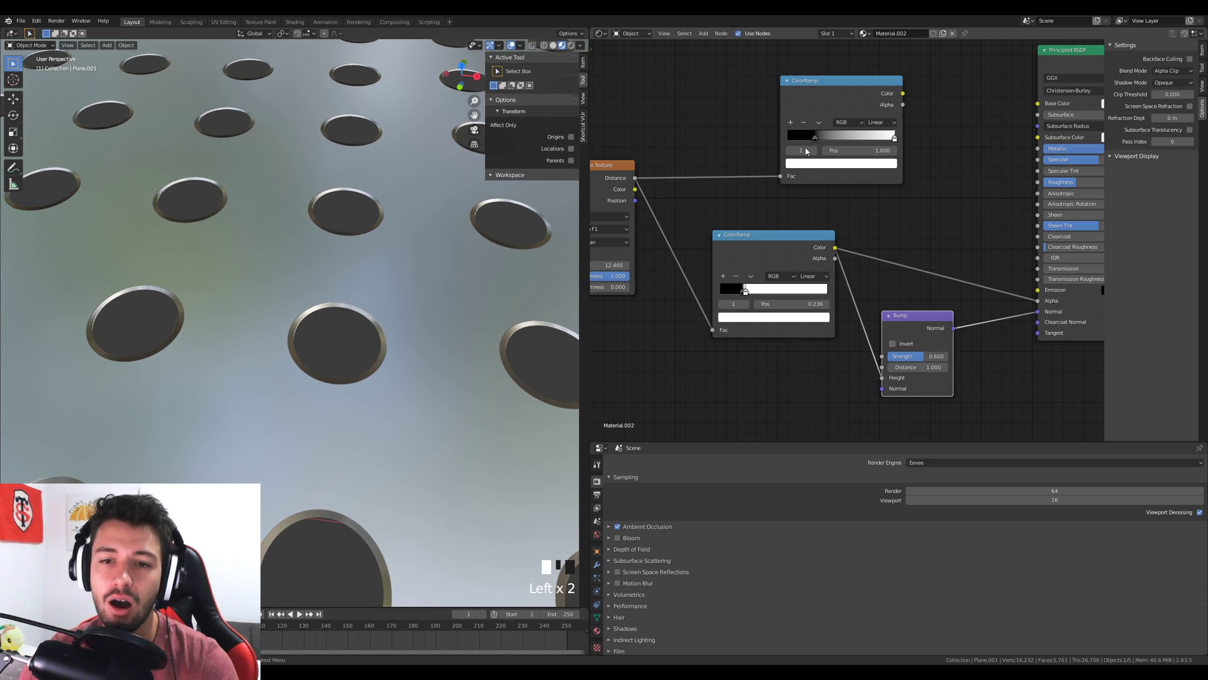
Delete the unused upper ColorRamp node
click(851, 87)
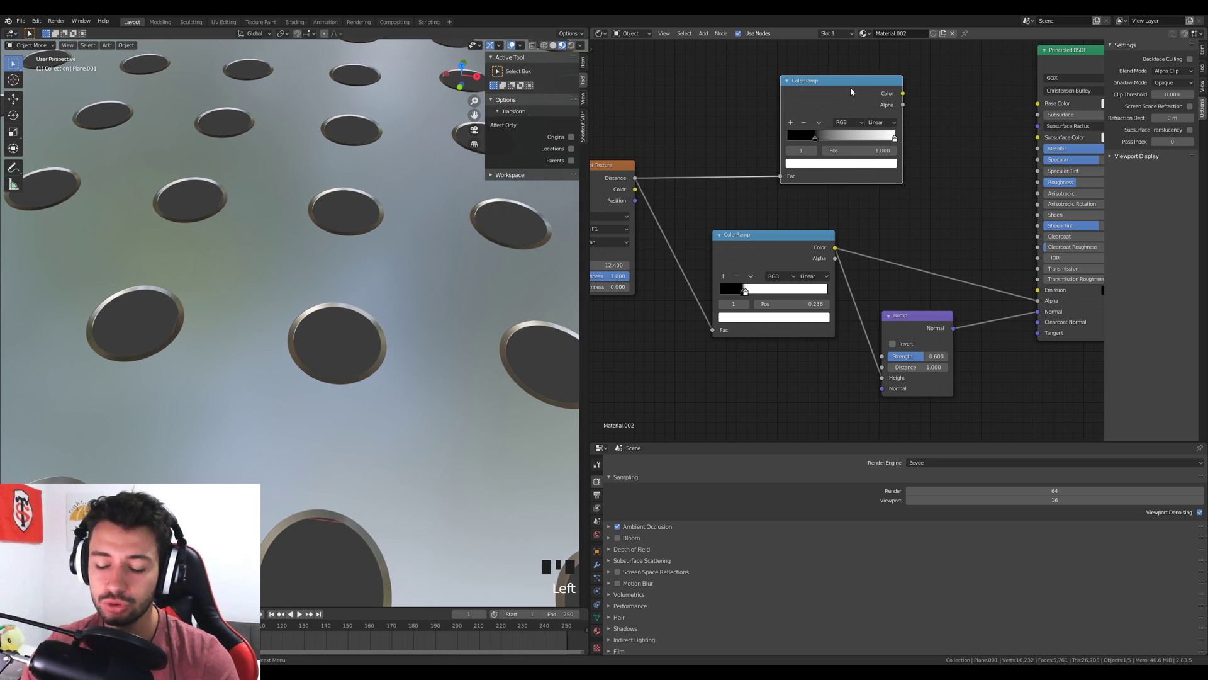
key(x)
scroll(276, 345, down, 4)
scroll(277, 346, down, 4)
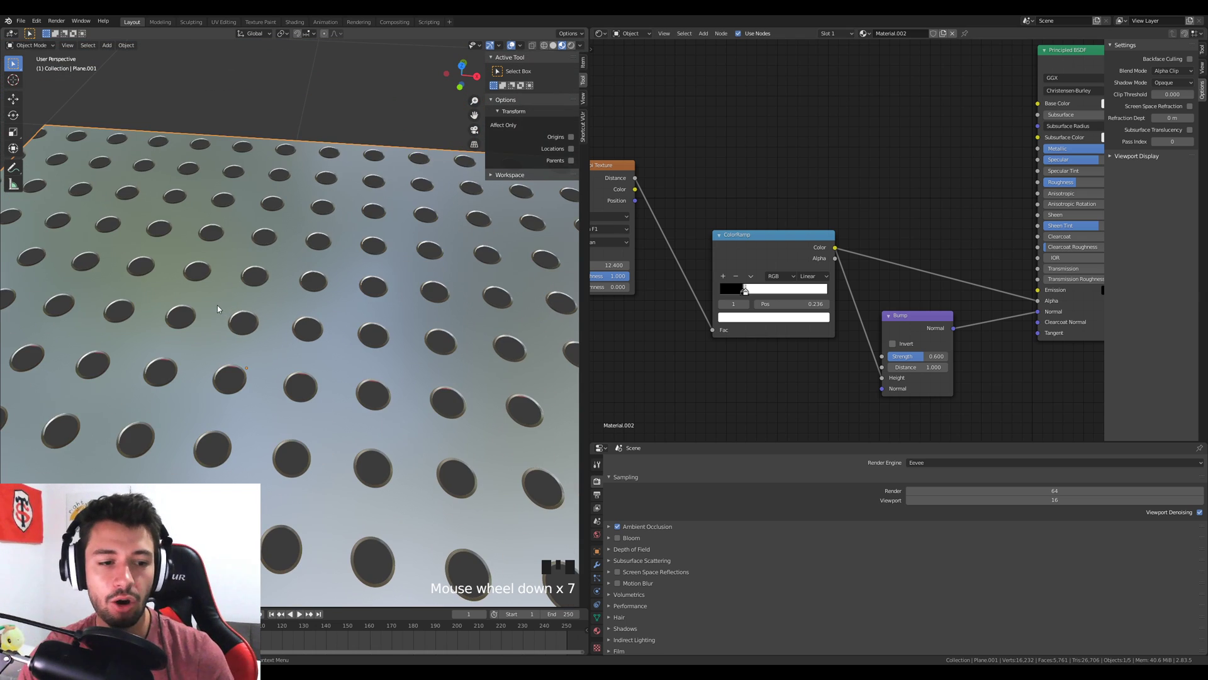
Set the Voronoi Texture's Scale to 12.300 and check the hole pattern across the whole plate
middle_drag(623, 296, 756, 286)
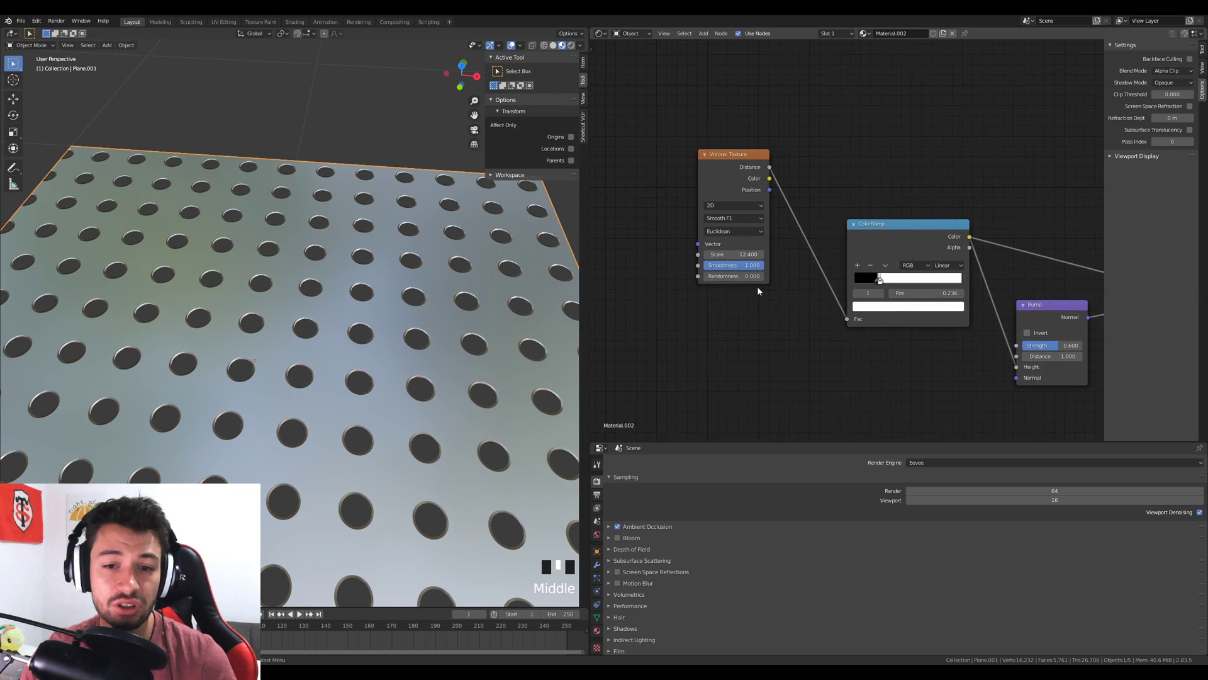
scroll(724, 290, up, 7)
middle_drag(653, 300, 779, 324)
middle_drag(383, 363, 380, 386)
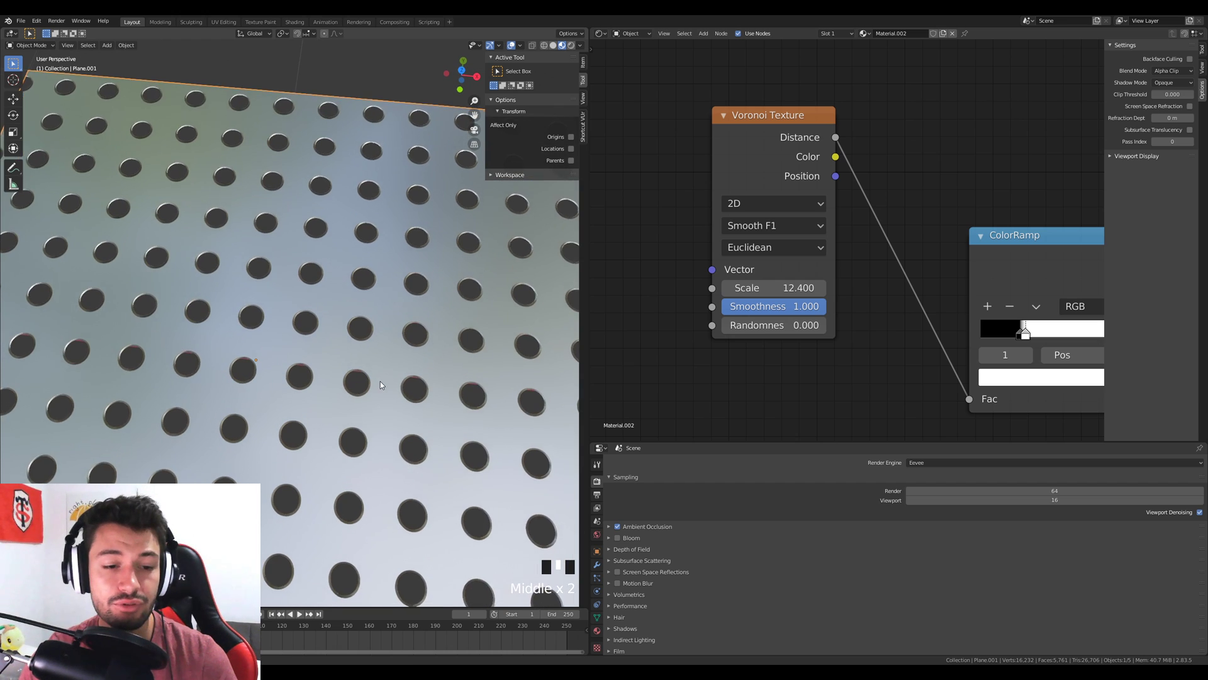
scroll(380, 386, down, 1)
drag(755, 325, 775, 292)
scroll(497, 352, down, 4)
scroll(497, 353, down, 1)
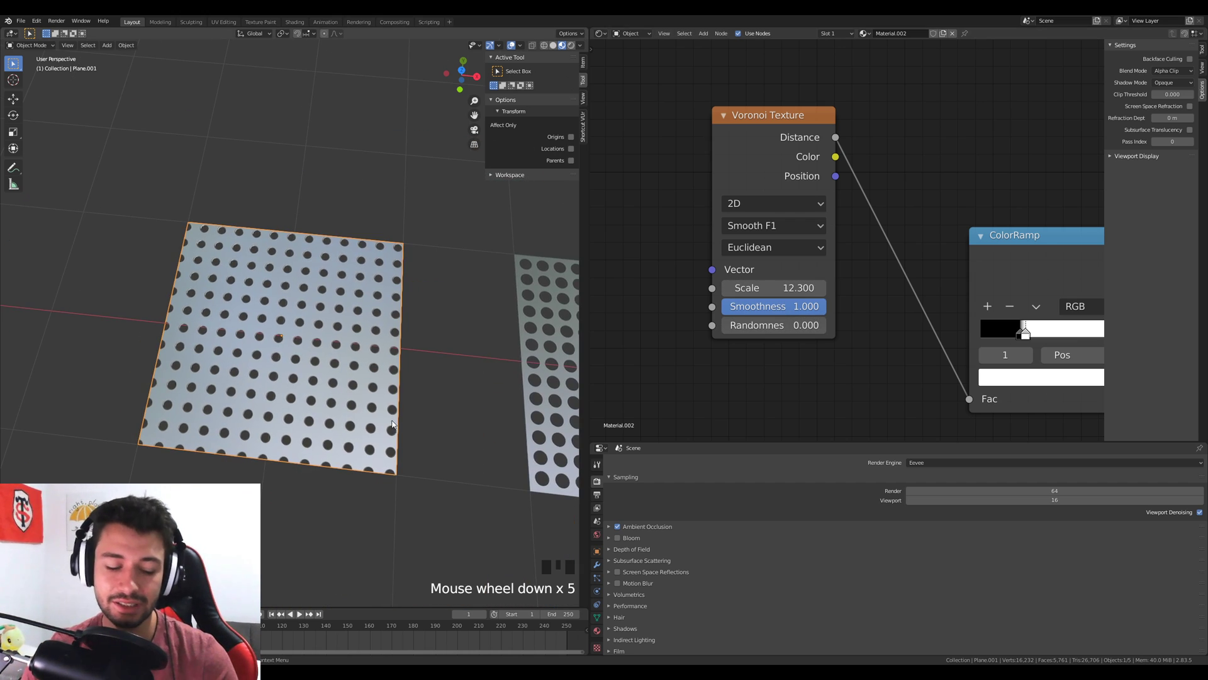
Duplicate the procedural perforated plate and place the copy in front of the original plates
middle_drag(432, 452, 397, 428)
key(shift+d)
click(426, 446)
Subdivide the duplicated plate's mesh three times in Edit Mode
key(Tab)
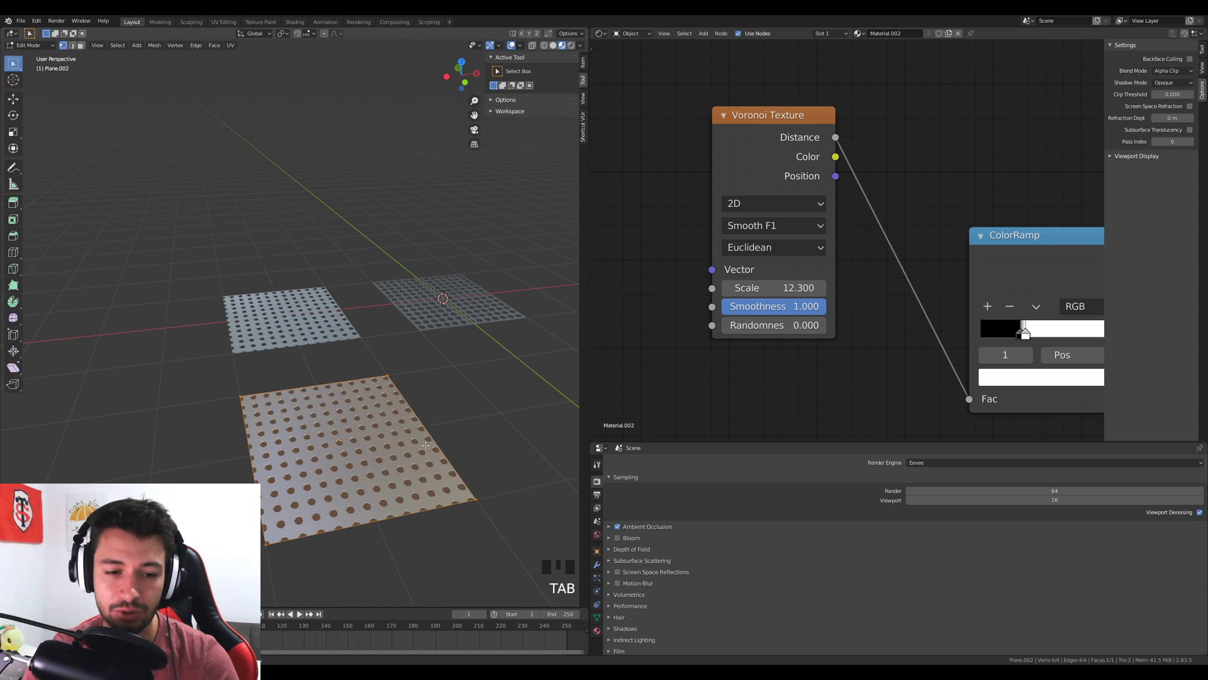
right_click(426, 443)
click(416, 429)
right_click(416, 429)
click(416, 430)
right_click(416, 429)
click(416, 430)
Bend the subdivided copy into an arch with proportional editing at a size of about 2.14, moving its edge along X and upward
middle_drag(441, 291, 426, 340)
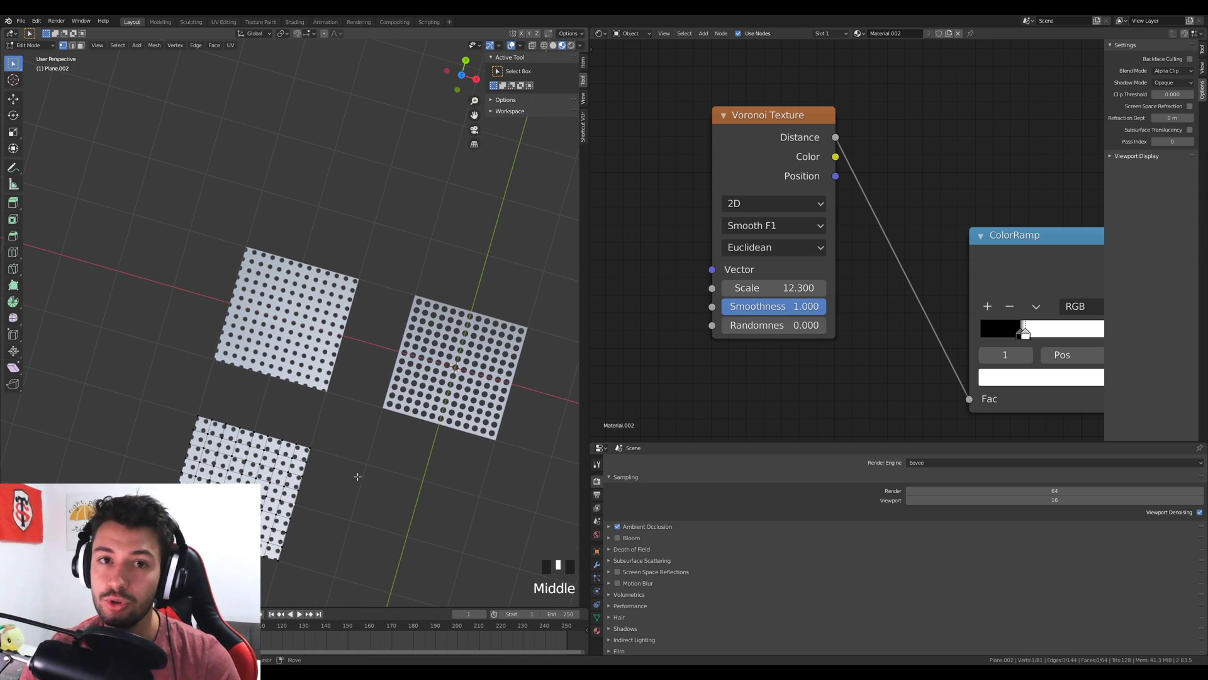
shift+middle_drag(360, 472, 338, 340)
scroll(334, 352, up, 2)
middle_drag(301, 441, 287, 399)
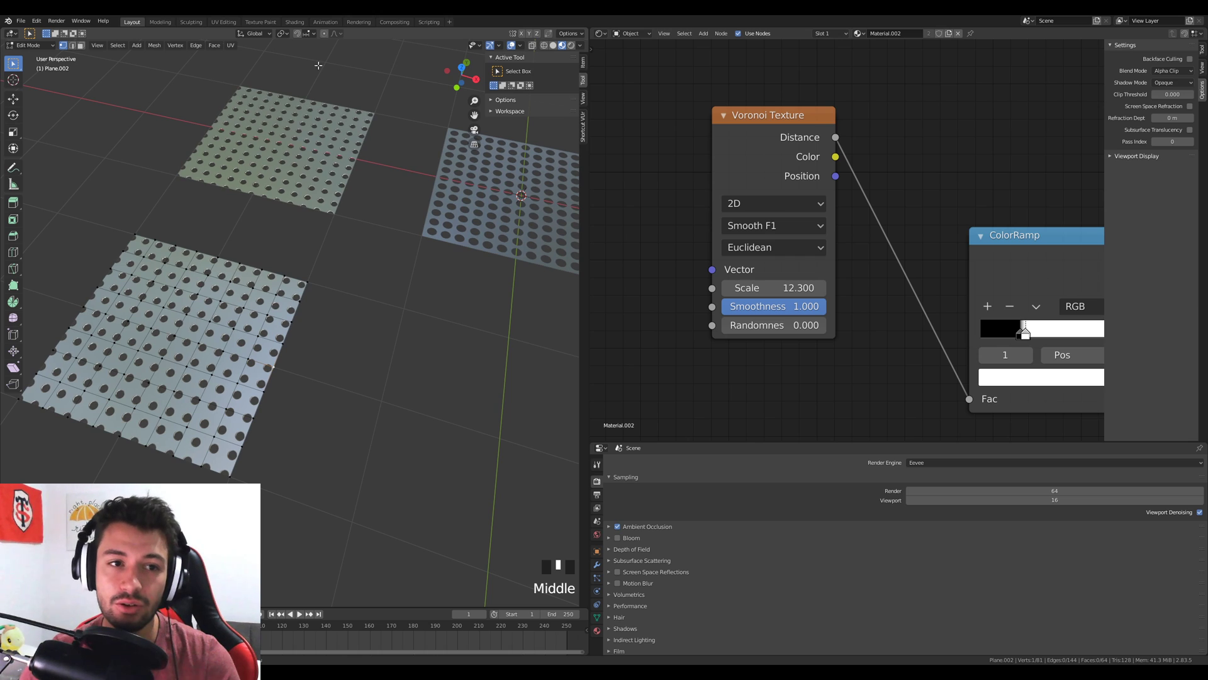
click(324, 33)
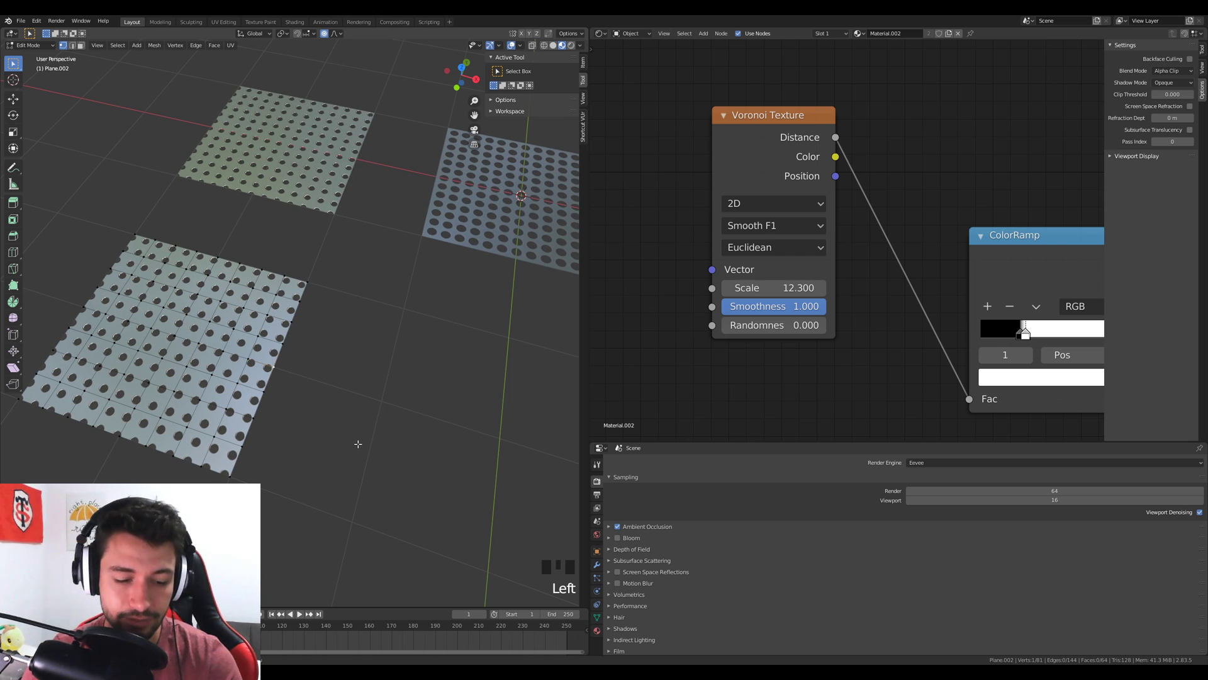
key(g)
key(x)
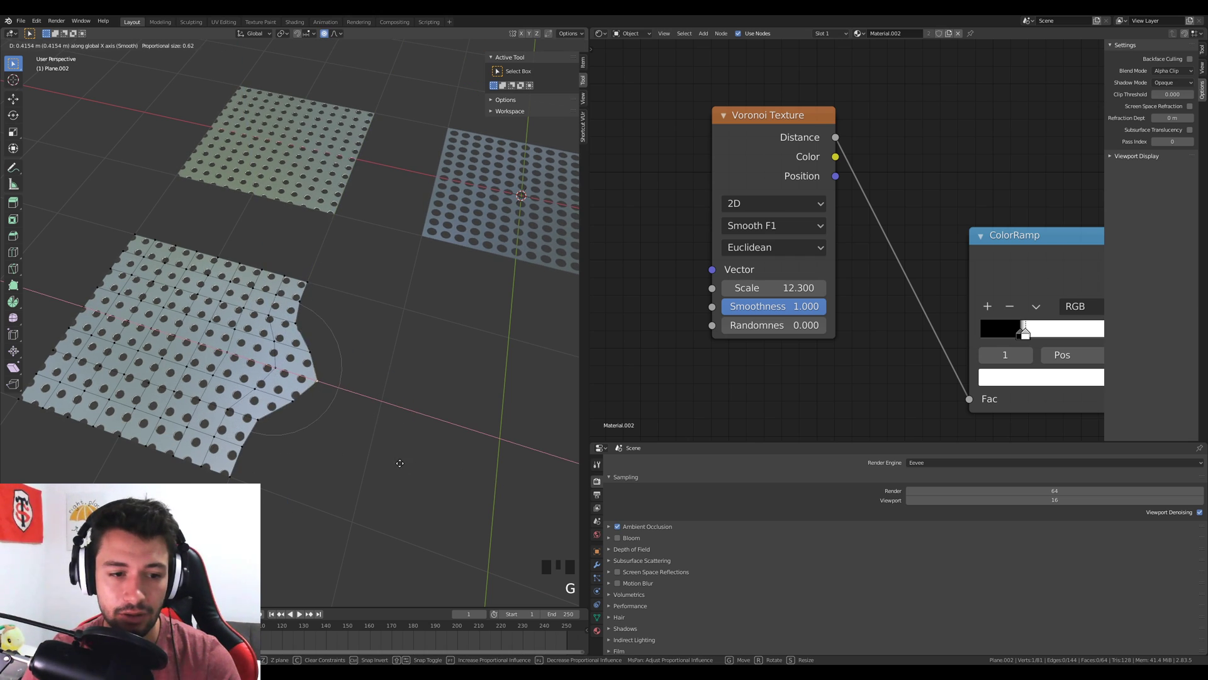
scroll(455, 483, down, 12)
click(532, 516)
key(g)
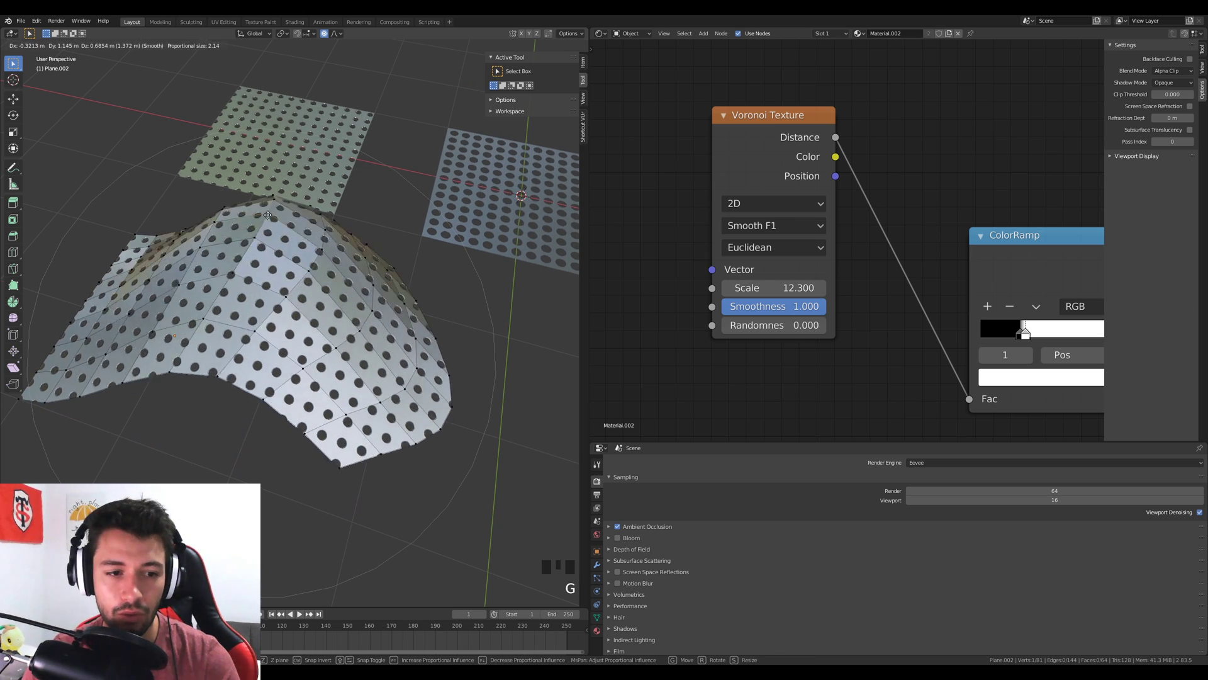
click(267, 283)
Return to Object Mode, shade the bent copy smooth and inspect its holes along the curve
key(Tab)
right_click(312, 325)
click(313, 325)
mouse_move(361, 355)
middle_down()
mouse_move(277, 313)
mouse_move(377, 359)
mouse_move(447, 411)
mouse_move(368, 316)
mouse_move(412, 412)
middle_up()
scroll(295, 275, up, 1)
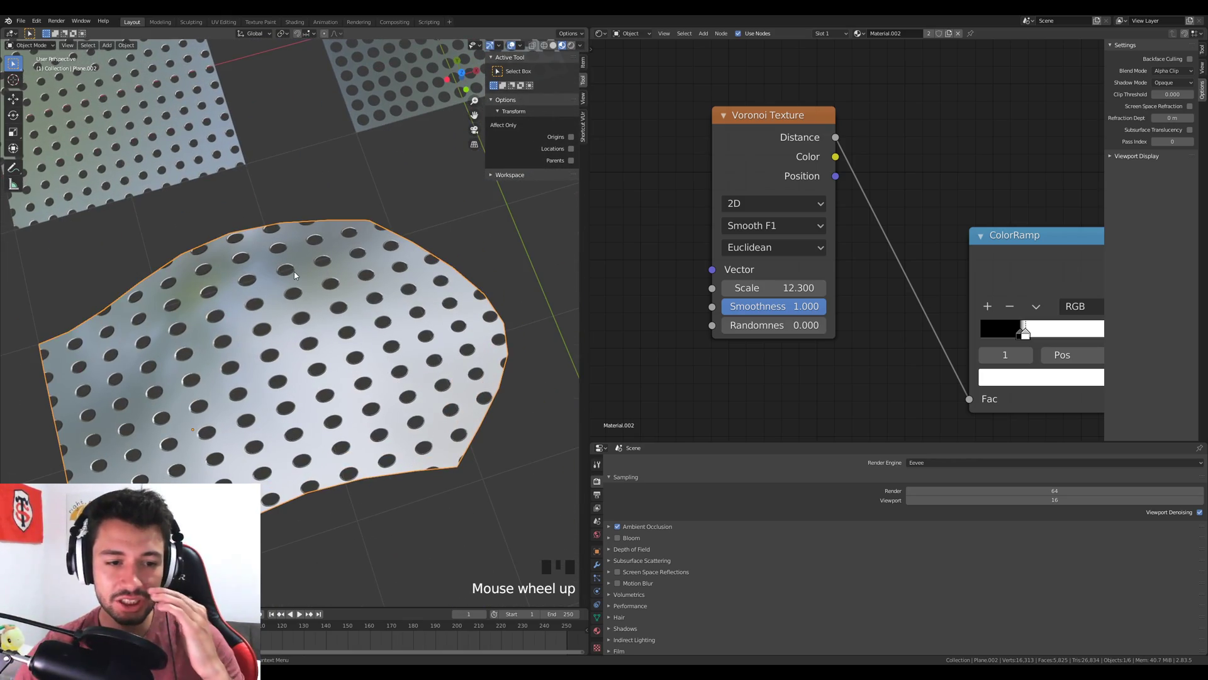
Delete the bent plate copy and reselect the flat procedural plate
key(Delete)
shift+middle_drag(297, 252, 310, 422)
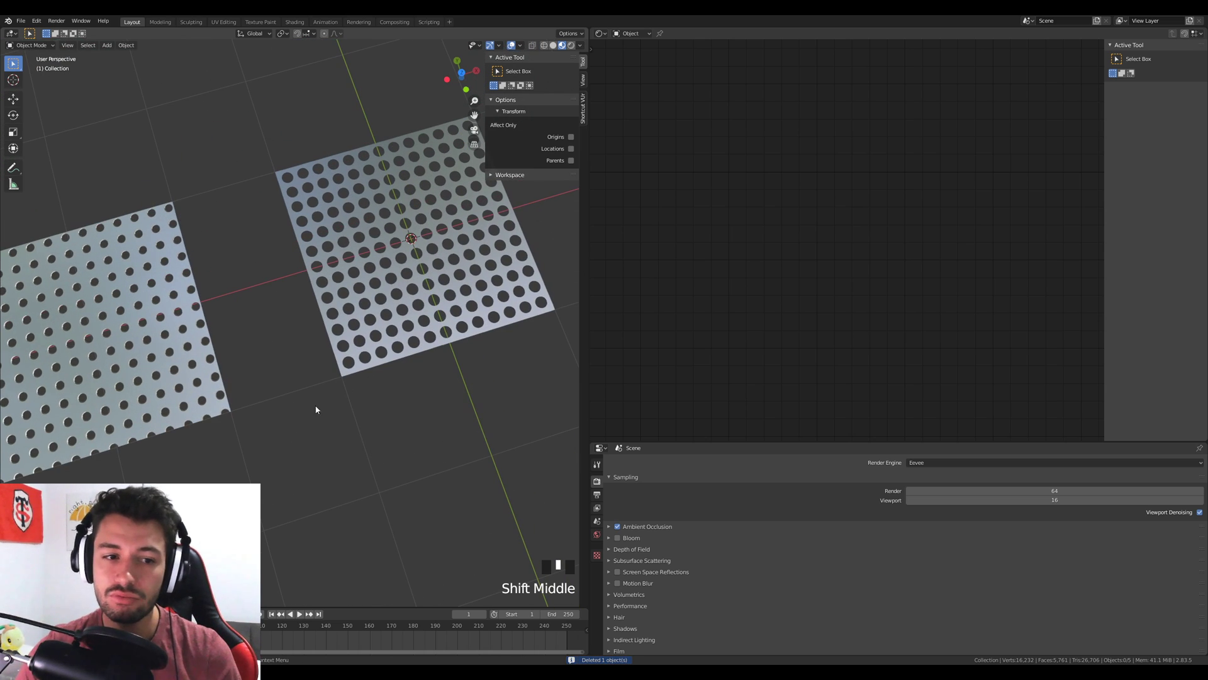
click(117, 244)
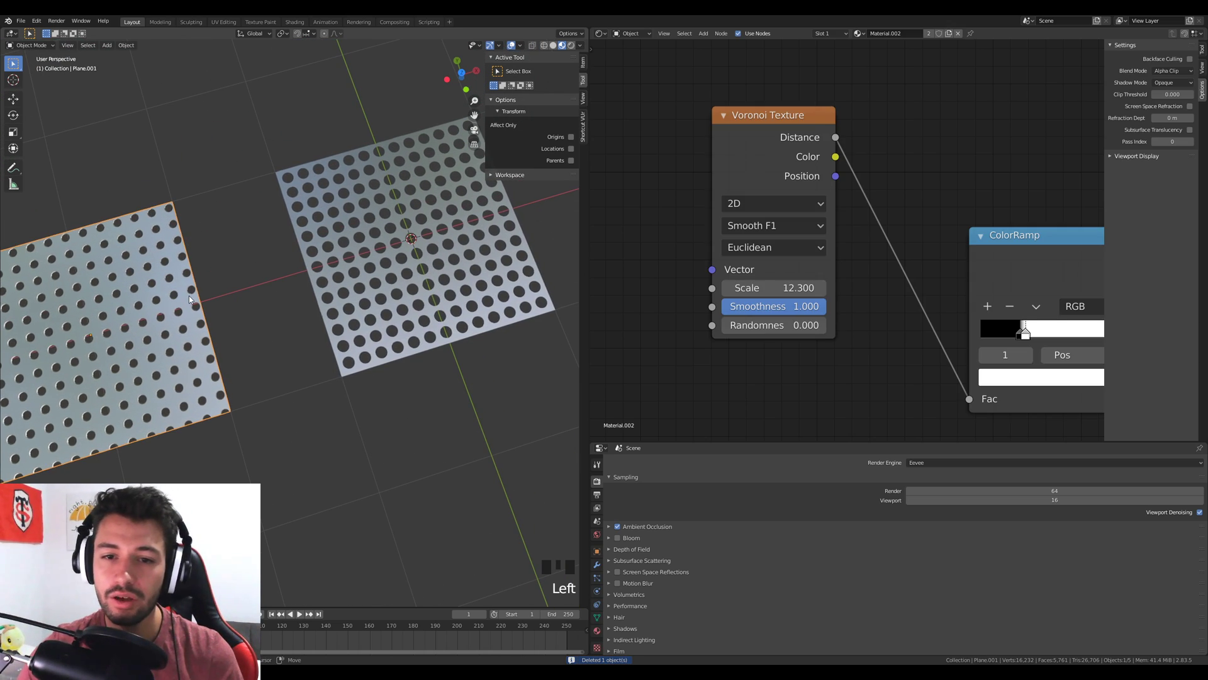
shift+middle_drag(120, 247, 226, 225)
Tidy the node layout by lining up the Voronoi Texture and ColorRamp nodes, and inspect the bevelled holes up close
scroll(755, 277, down, 4)
middle_drag(868, 346, 658, 298)
scroll(783, 233, down, 3)
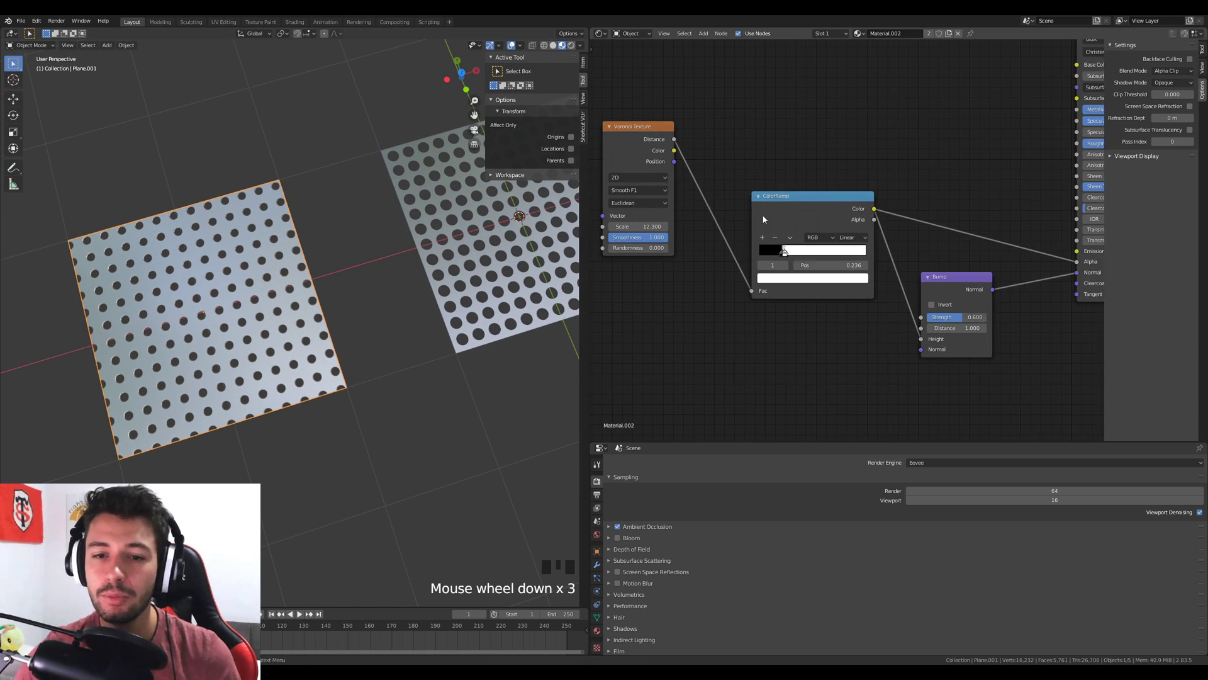
drag(643, 135, 647, 210)
drag(712, 137, 893, 366)
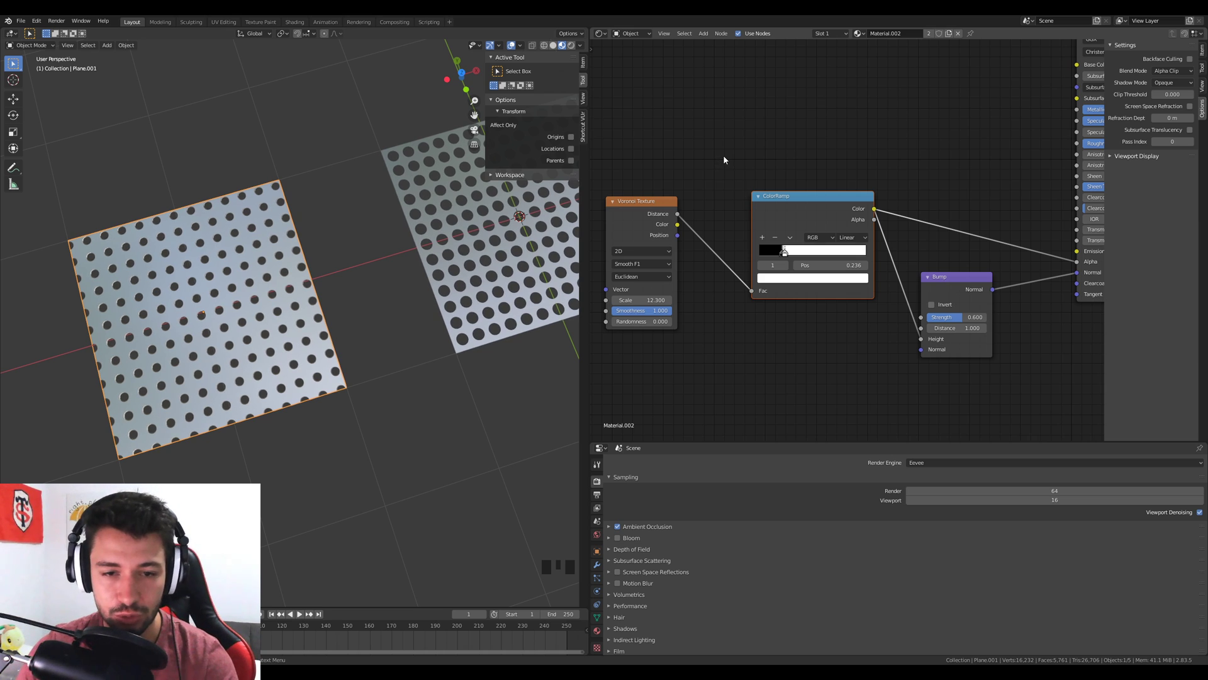
middle_drag(879, 193, 817, 208)
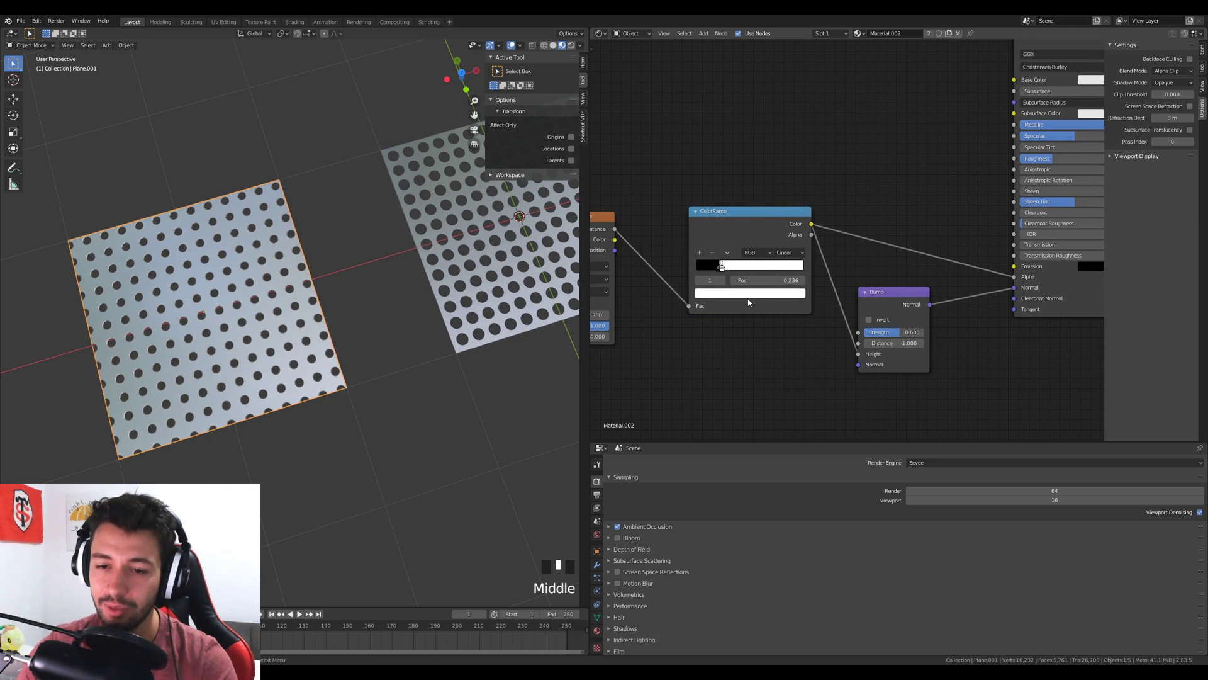
drag(766, 217, 757, 216)
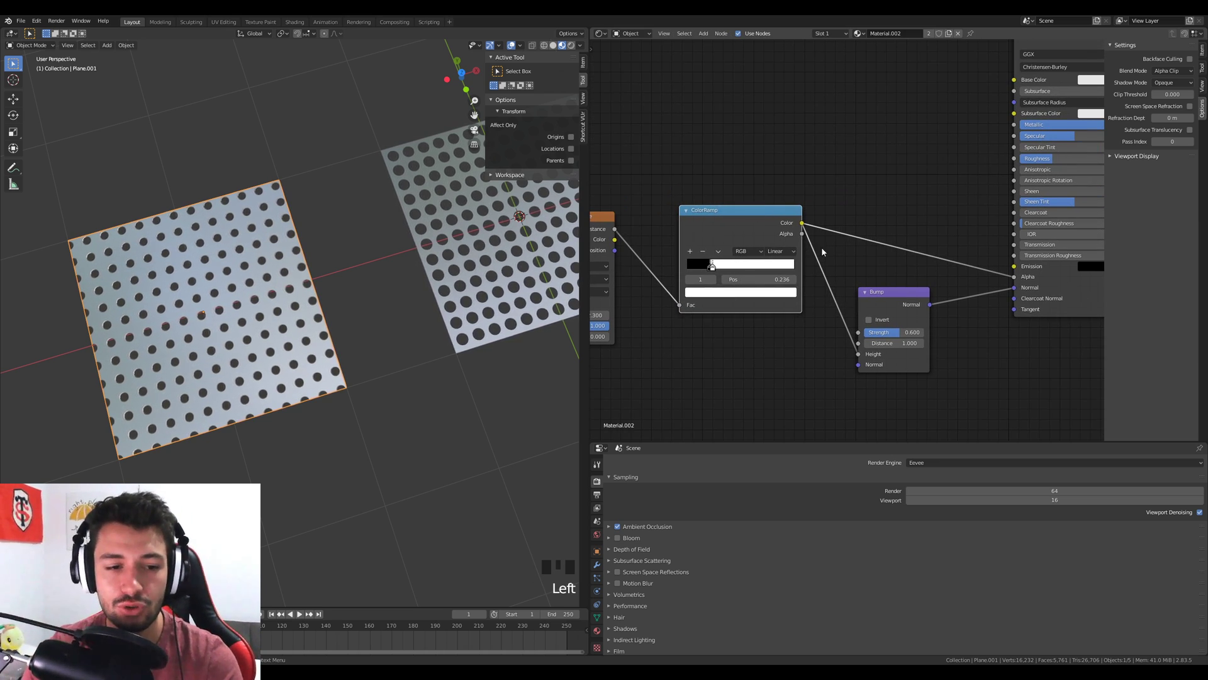
middle_drag(284, 408, 399, 353)
scroll(277, 386, up, 13)
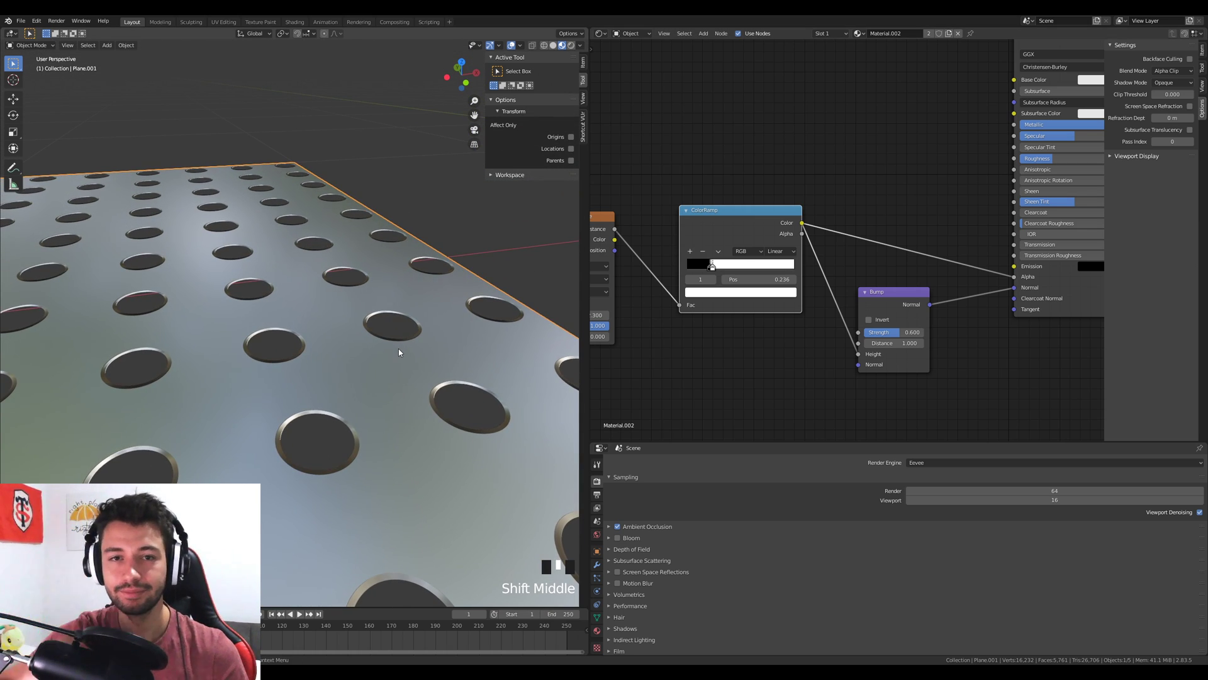